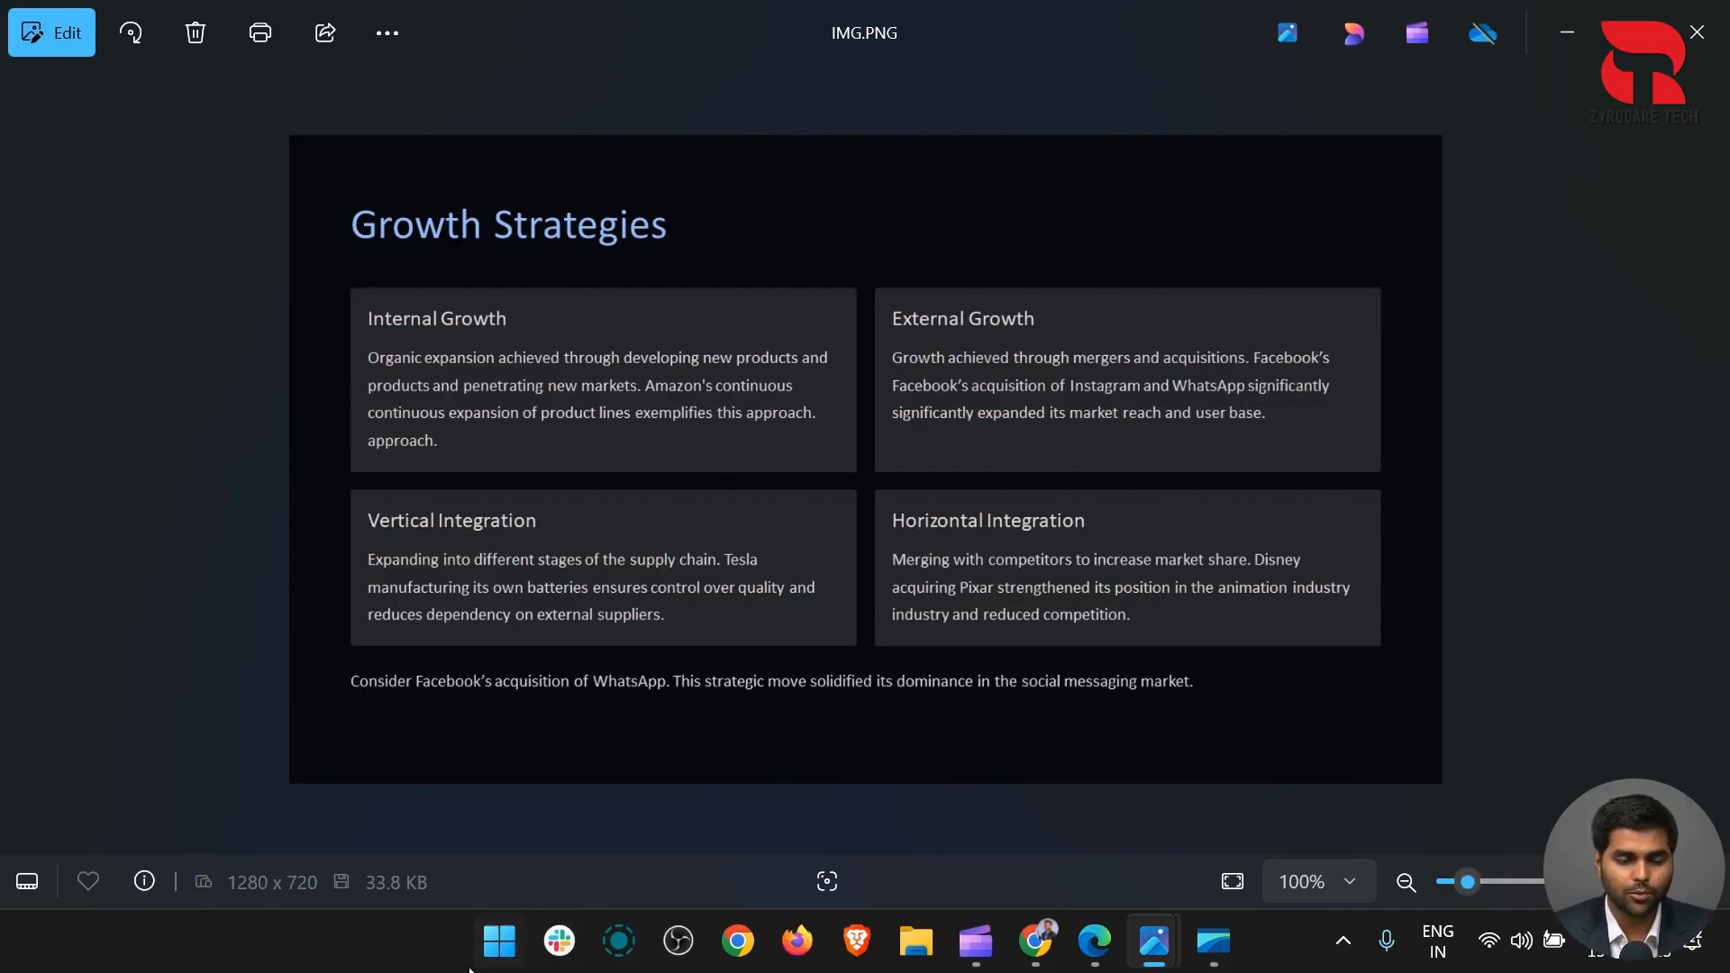
# Open Snipping Tool and move its window aside so the Internal Growth section of the image is uncovered
pyautogui.click(501, 957)
pyautogui.write('sni')
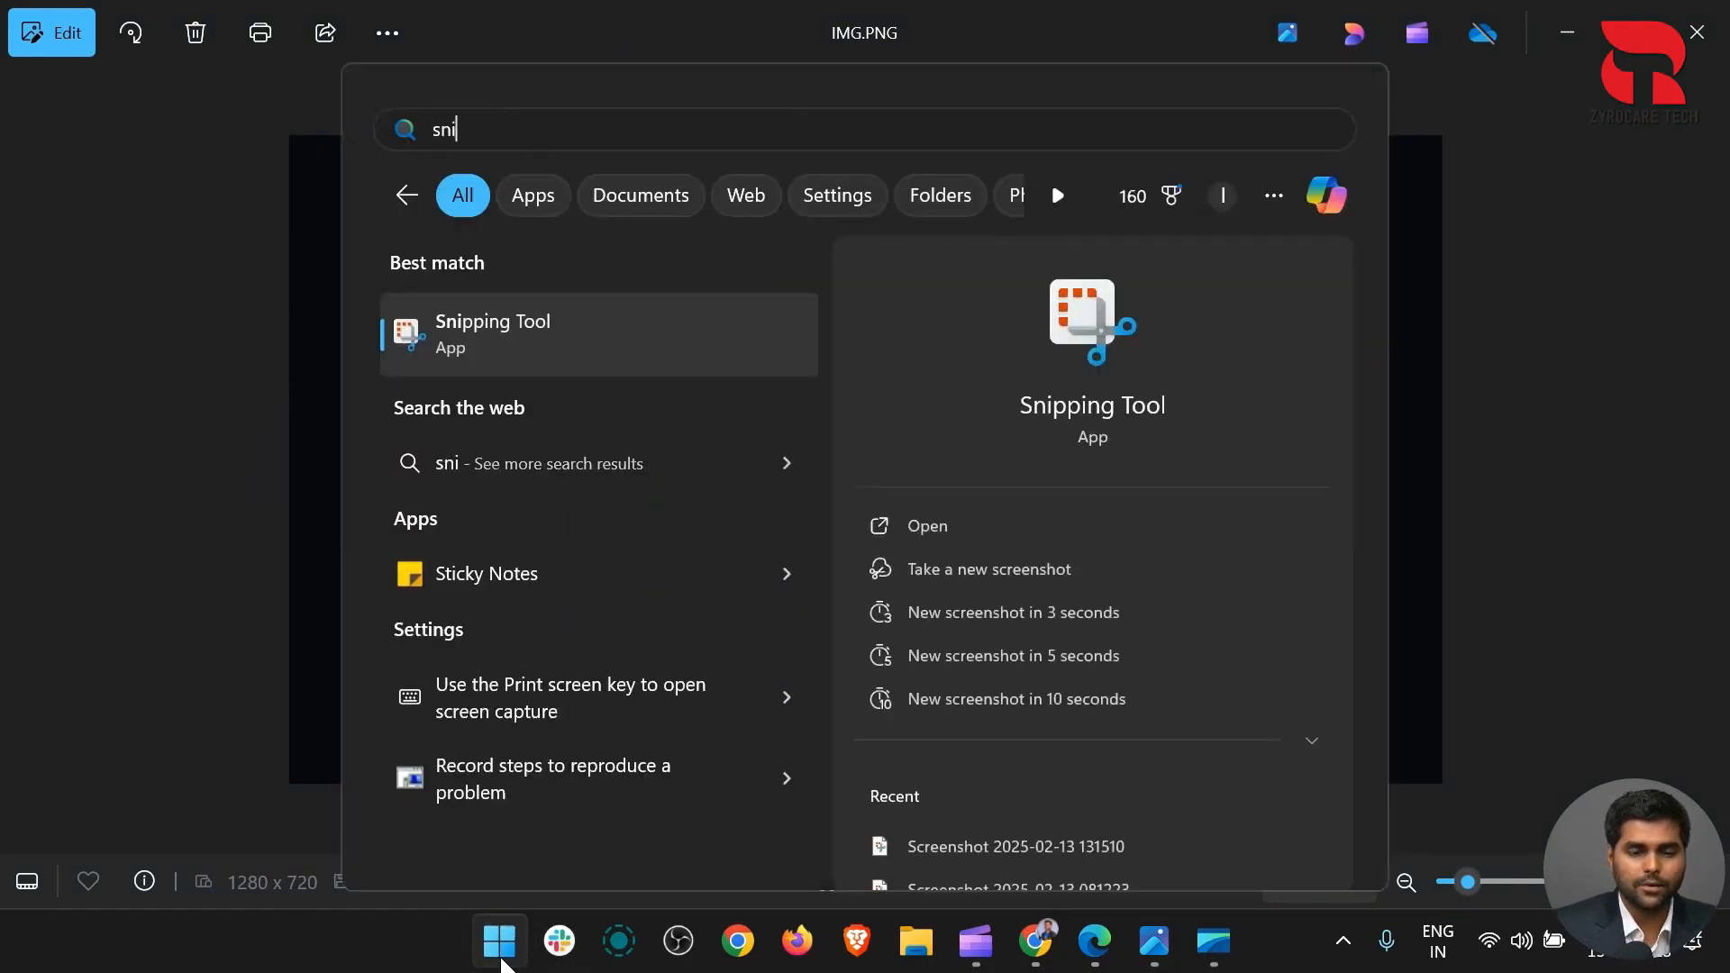
pyautogui.press('Return')
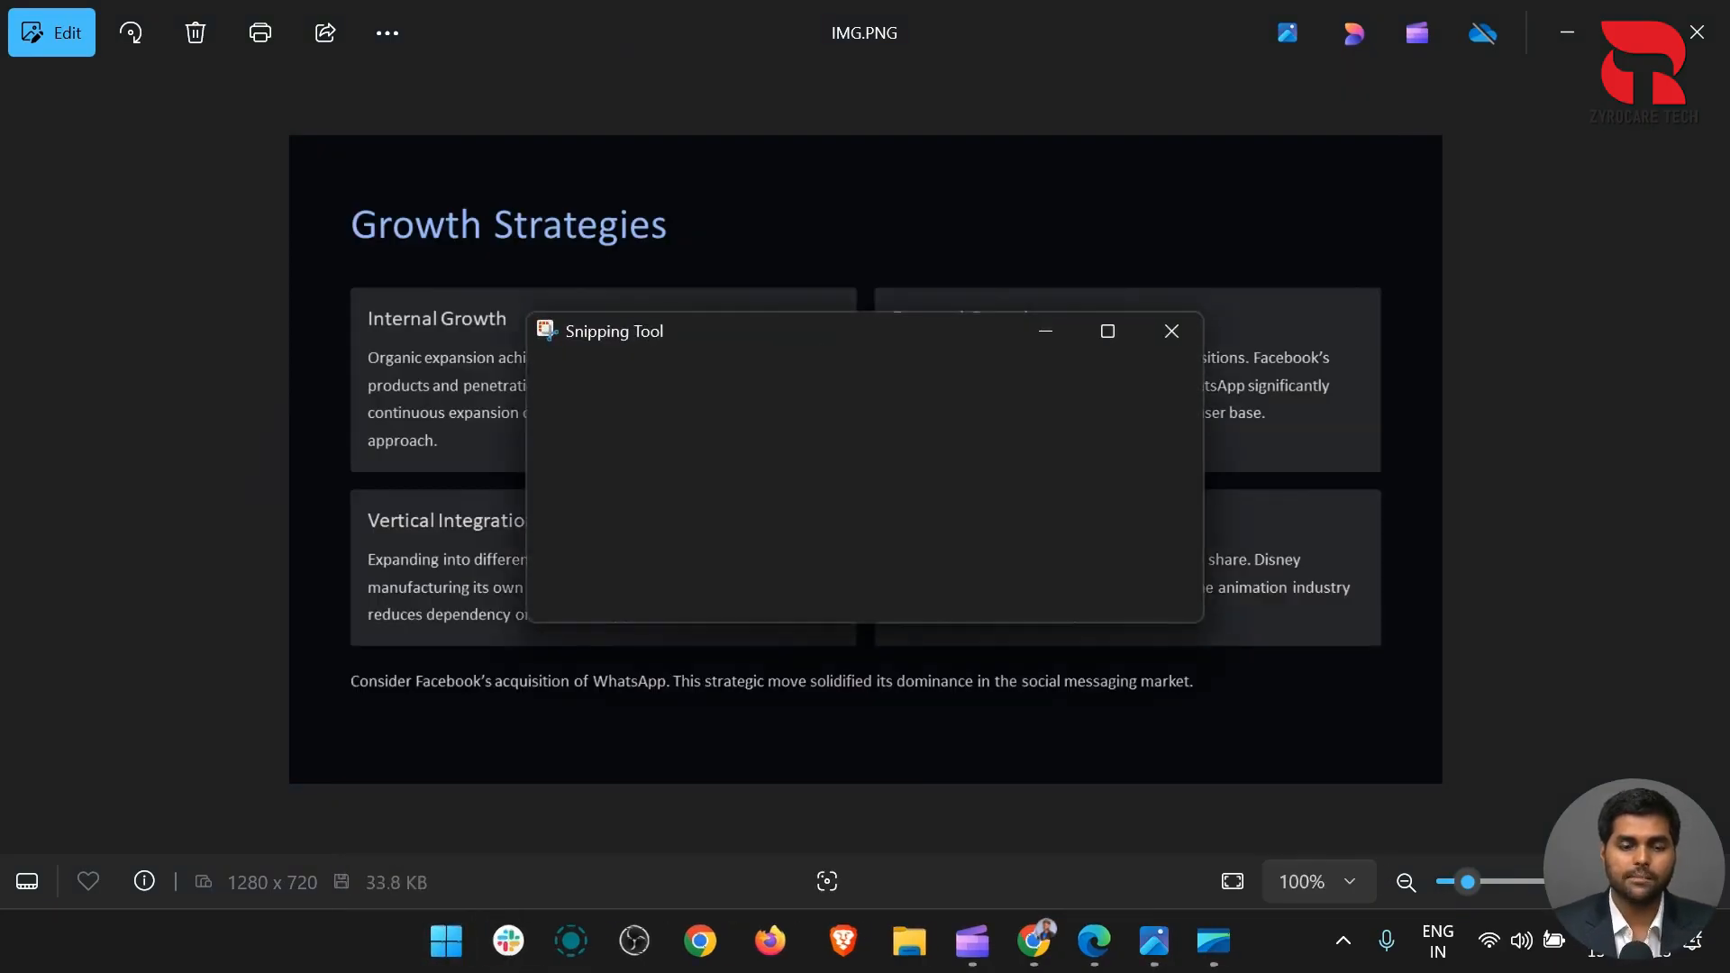
pyautogui.moveTo(977, 253); pyautogui.dragTo(1350, 284)
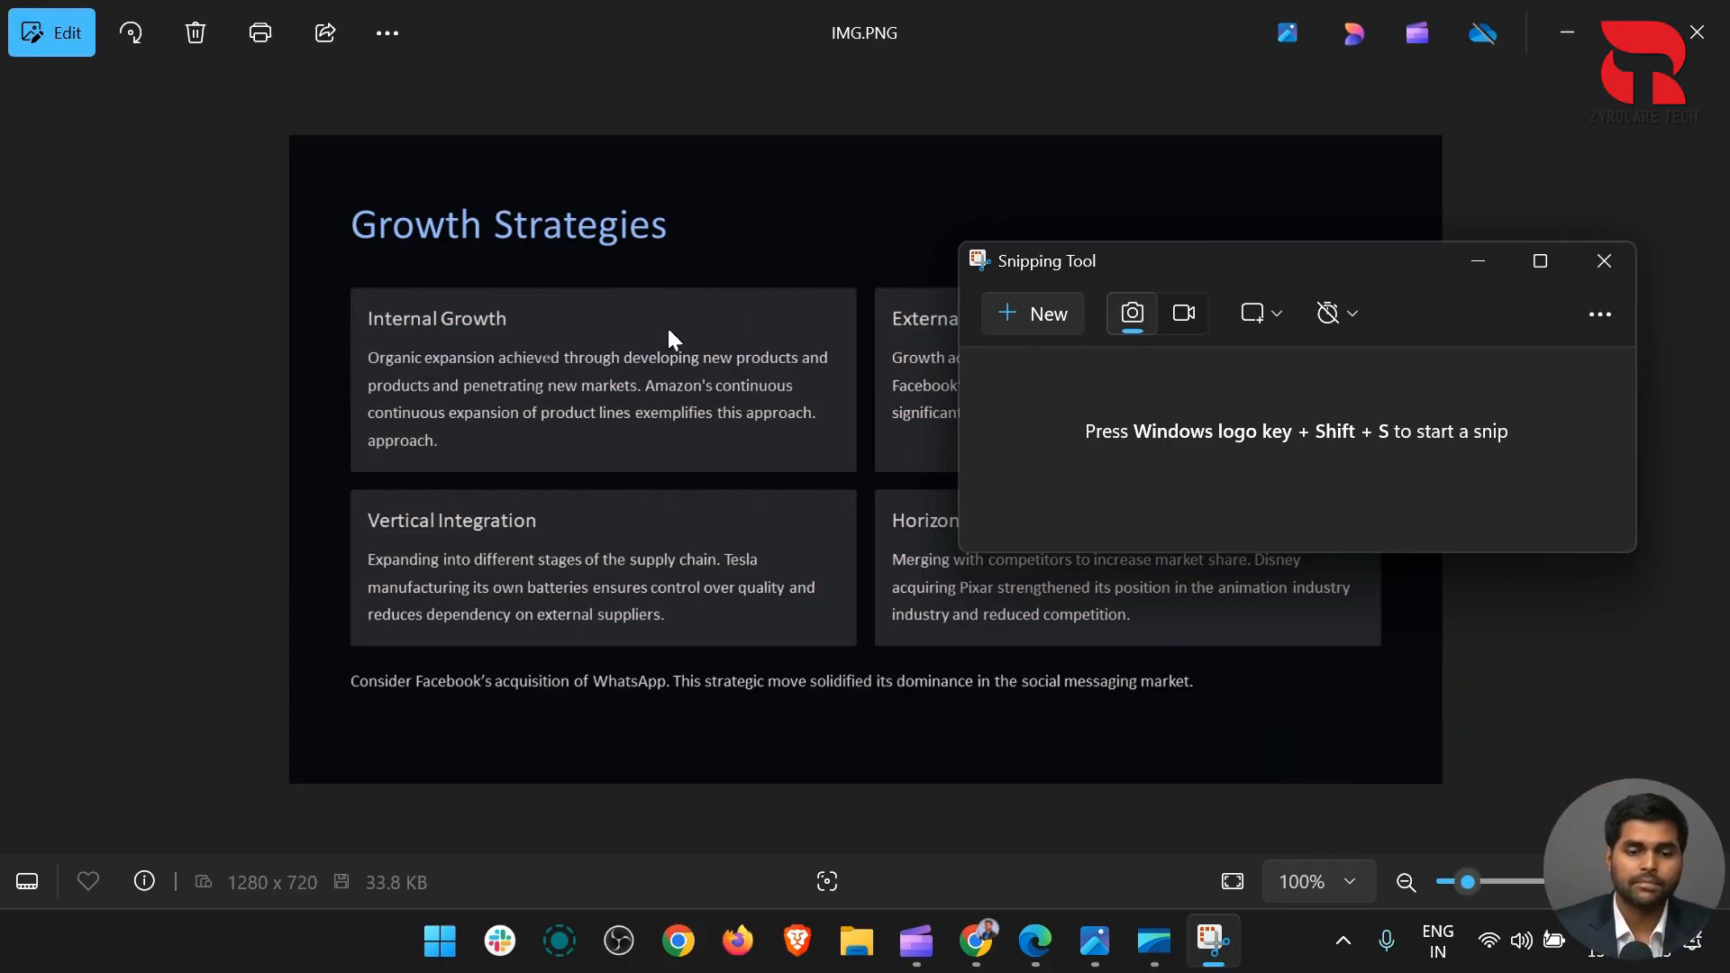
# Capture a rectangular snip of the Internal Growth box and maximize the snip's window
pyautogui.click(1048, 315)
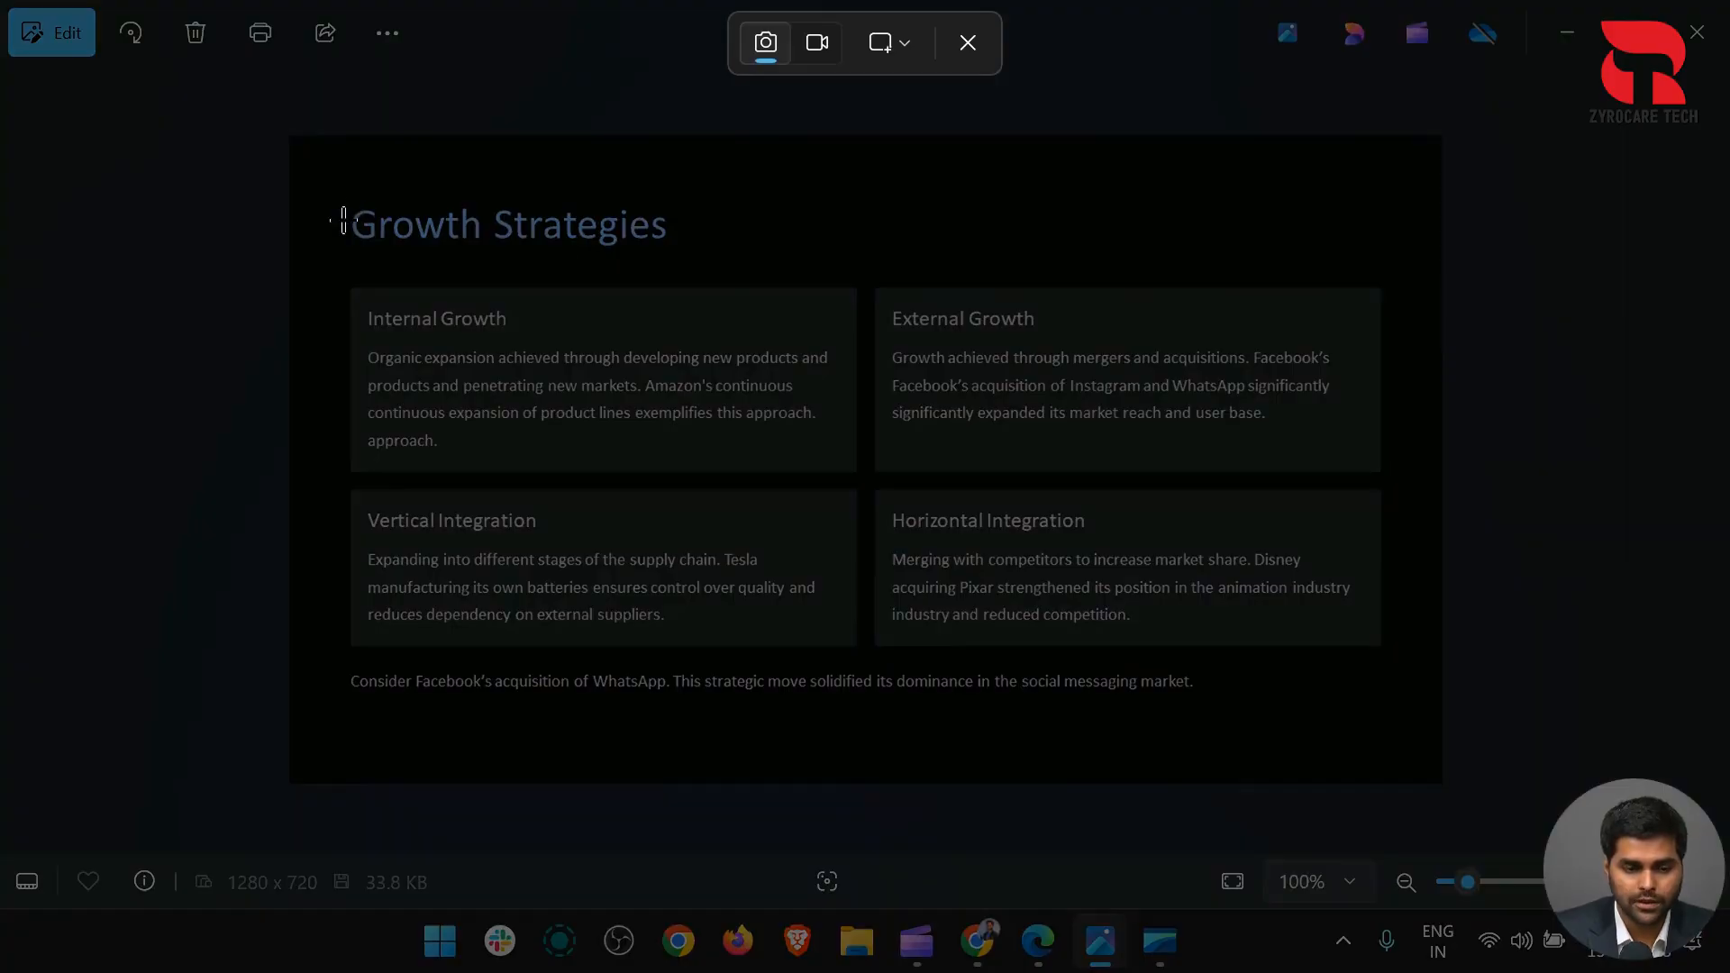
pyautogui.moveTo(354, 294); pyautogui.dragTo(365, 305)
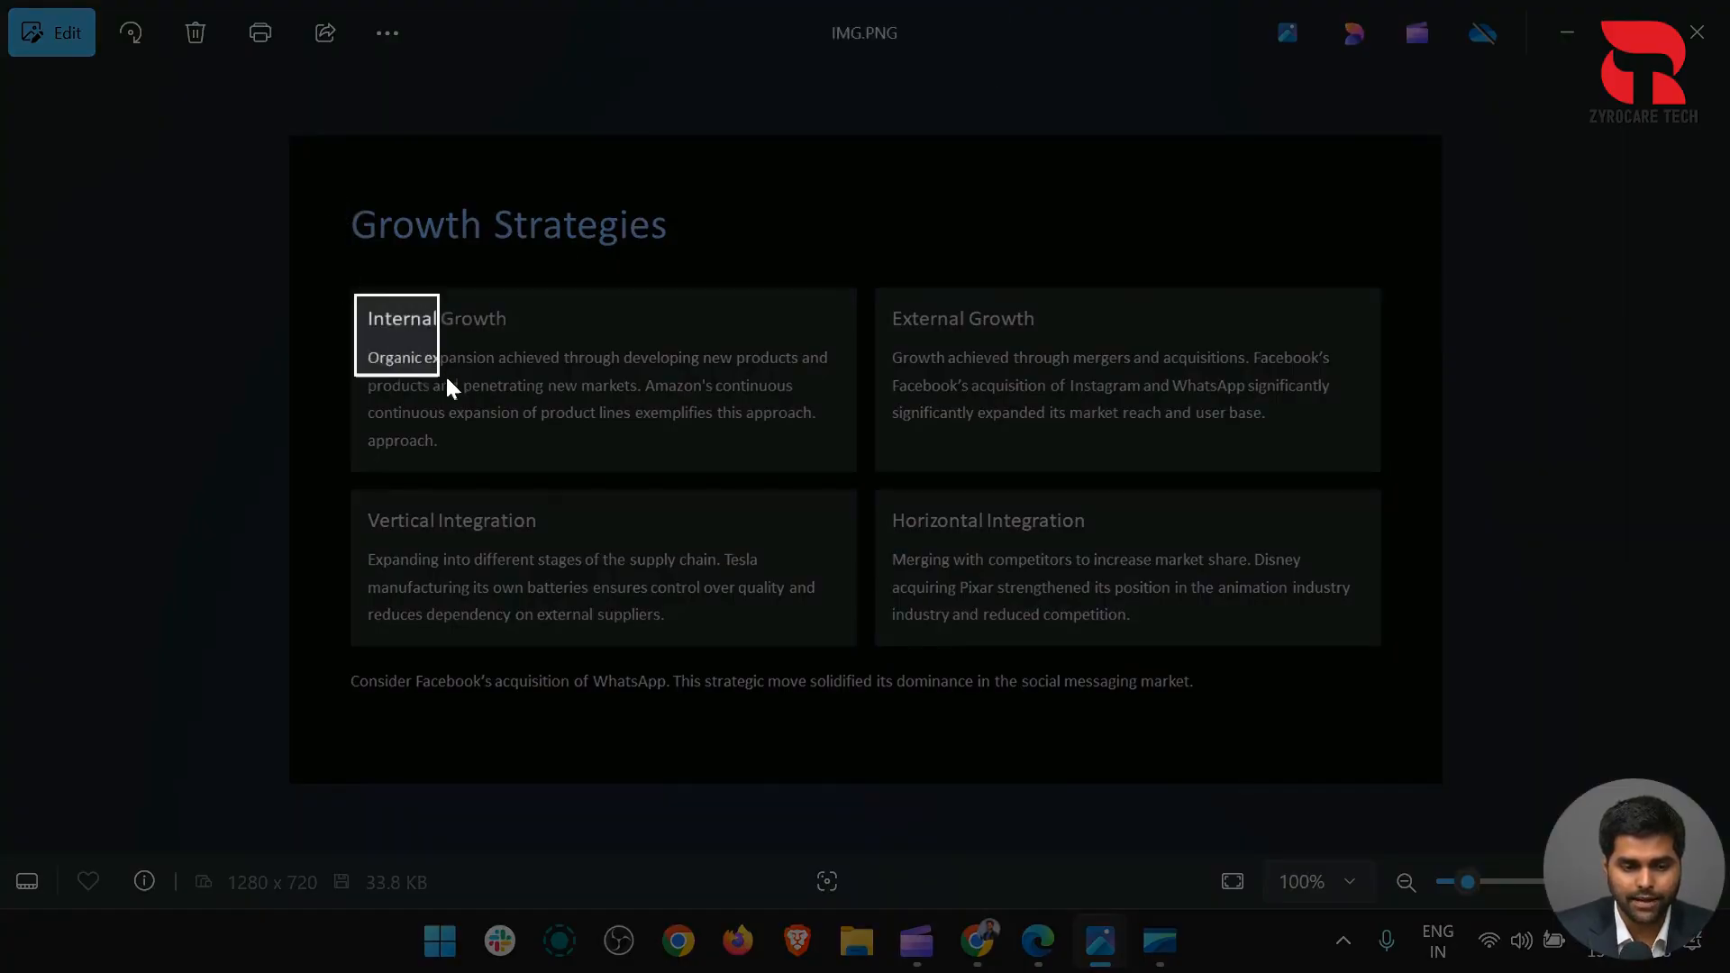
pyautogui.moveTo(445, 375); pyautogui.dragTo(851, 479)
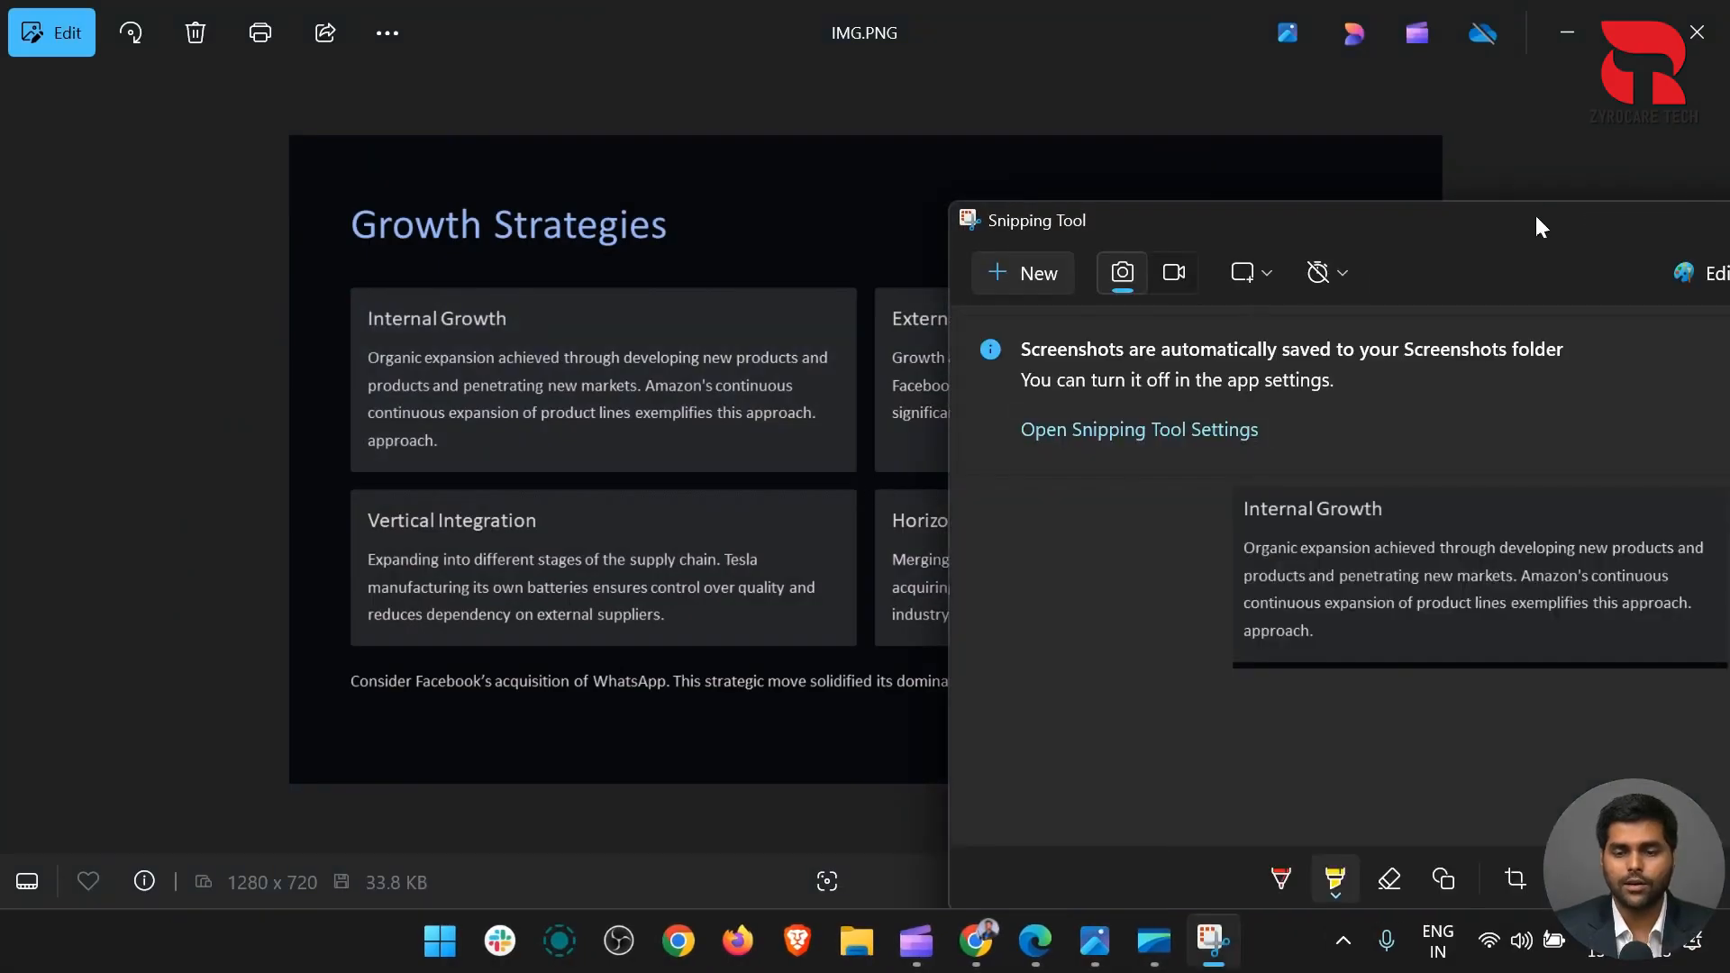
pyautogui.doubleClick(1538, 219)
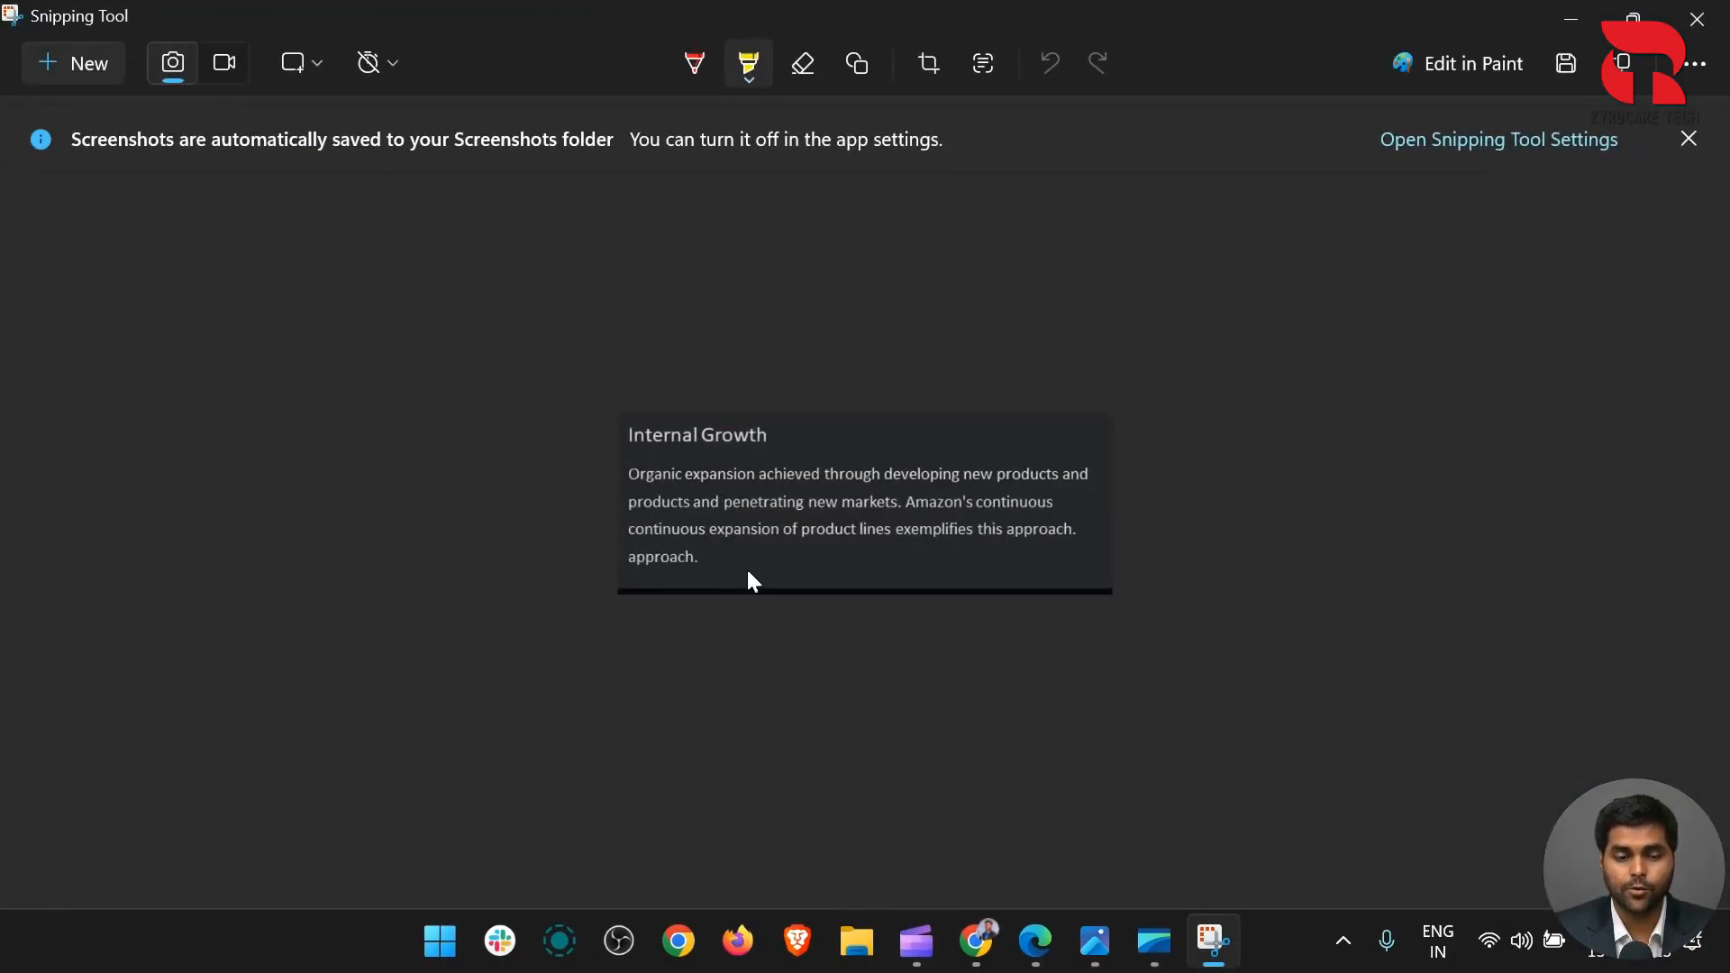
# Extract the text from the snip and copy all of it, from the Internal Growth heading through the paragraph
pyautogui.click(983, 63)
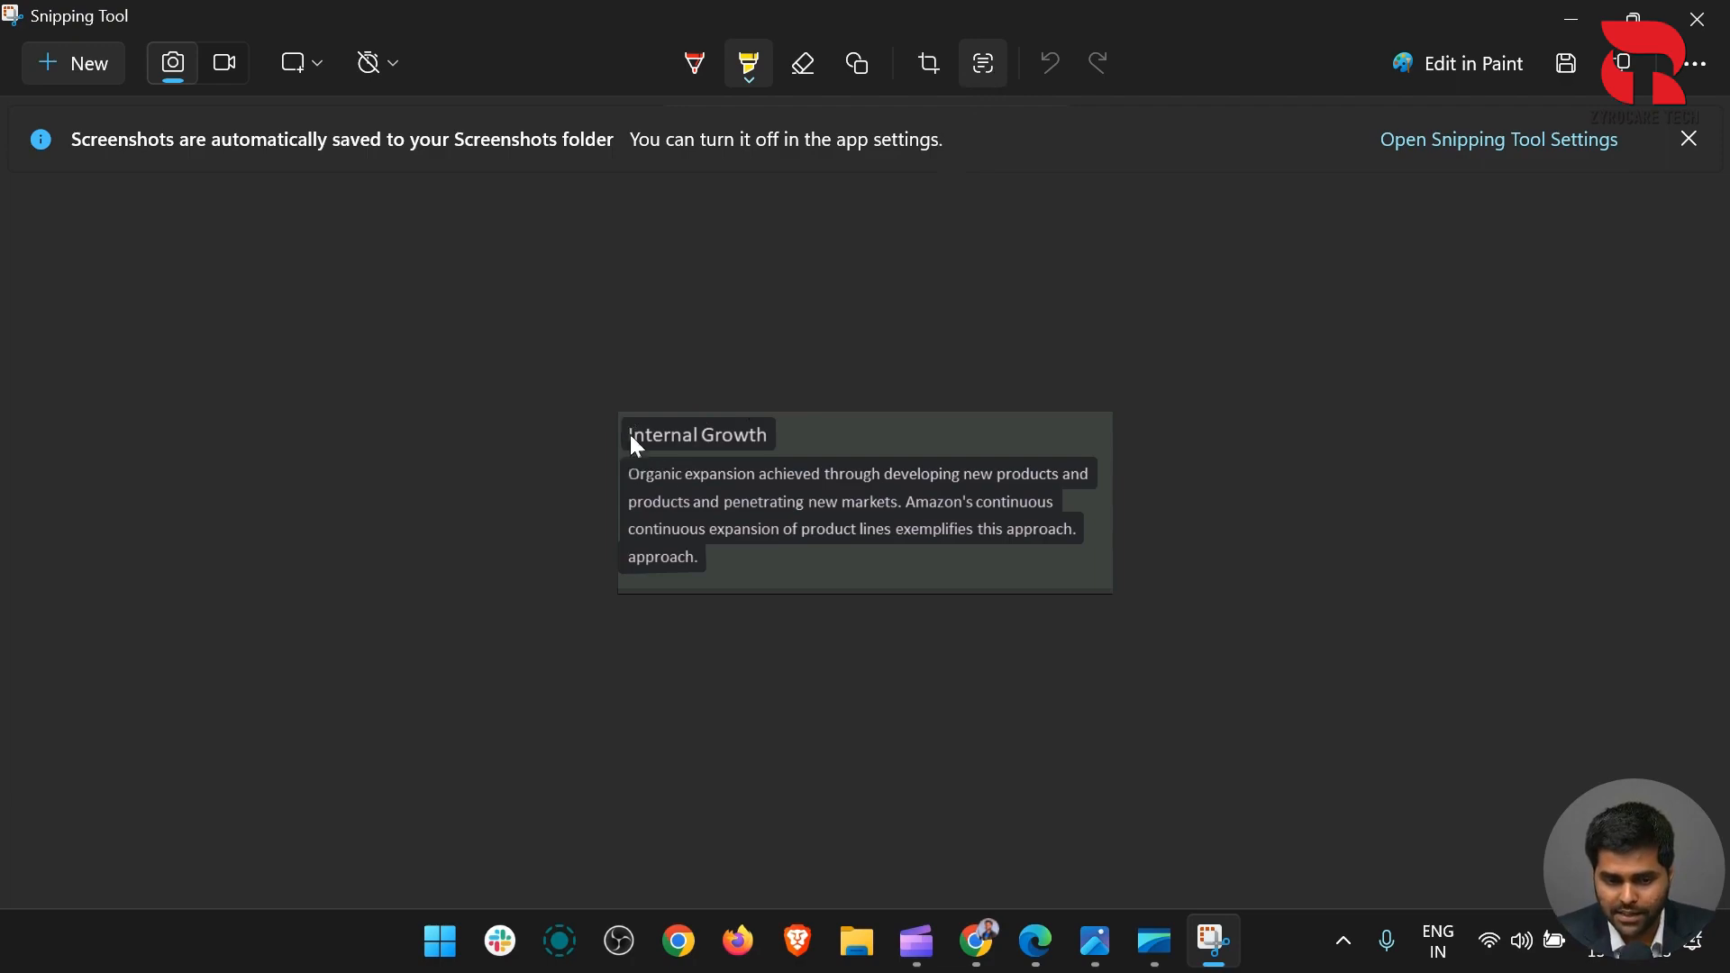
pyautogui.moveTo(629, 435); pyautogui.dragTo(707, 560)
pyautogui.rightClick(711, 501)
pyautogui.click(775, 528)
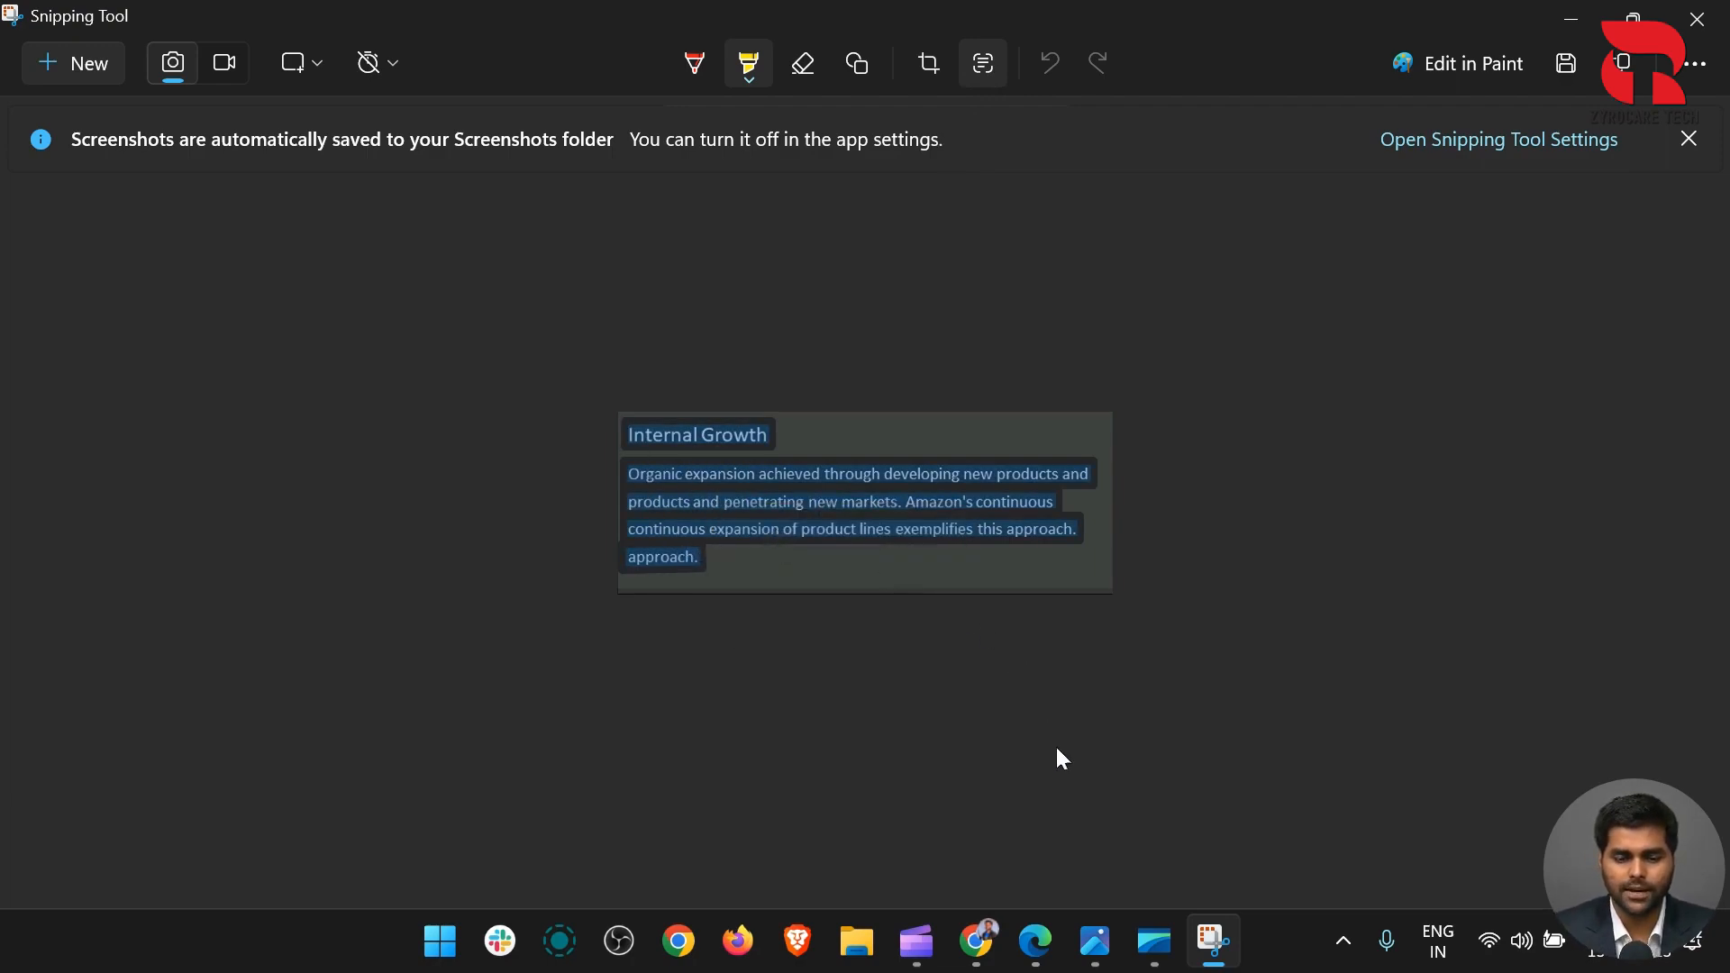
# Paste the copied text into the Resume document in Google Docs, and close Snipping Tool
pyautogui.click(978, 942)
pyautogui.hotkey('ctrl', 'v')
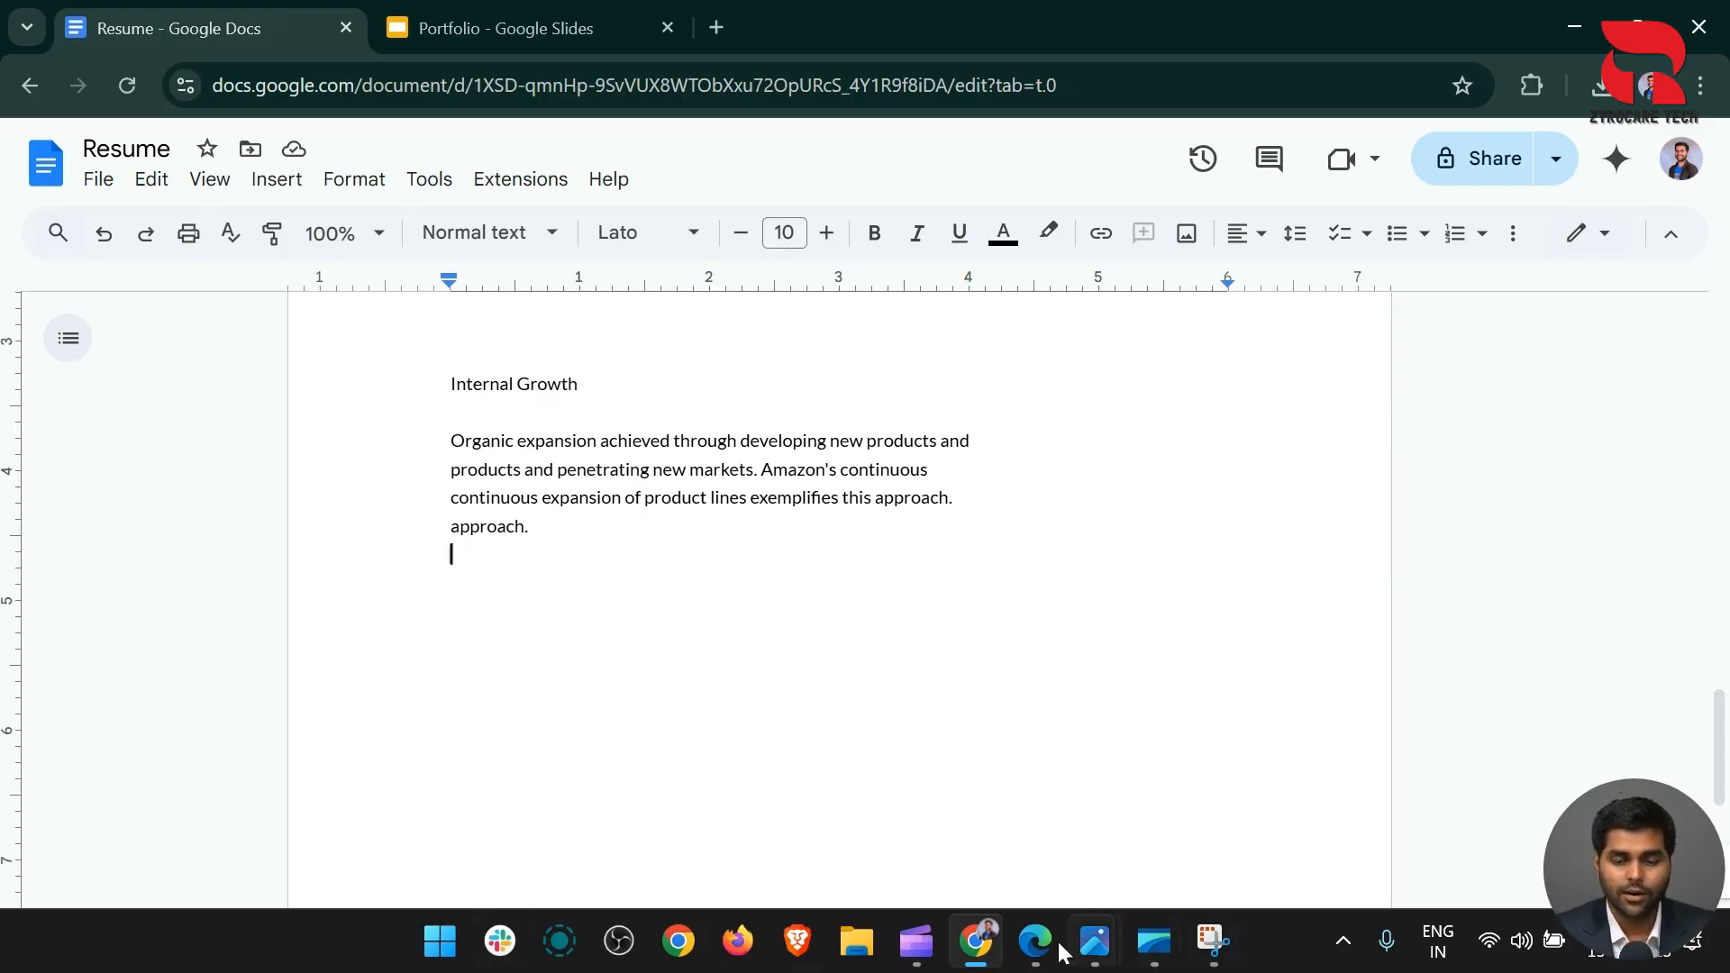
pyautogui.click(1212, 939)
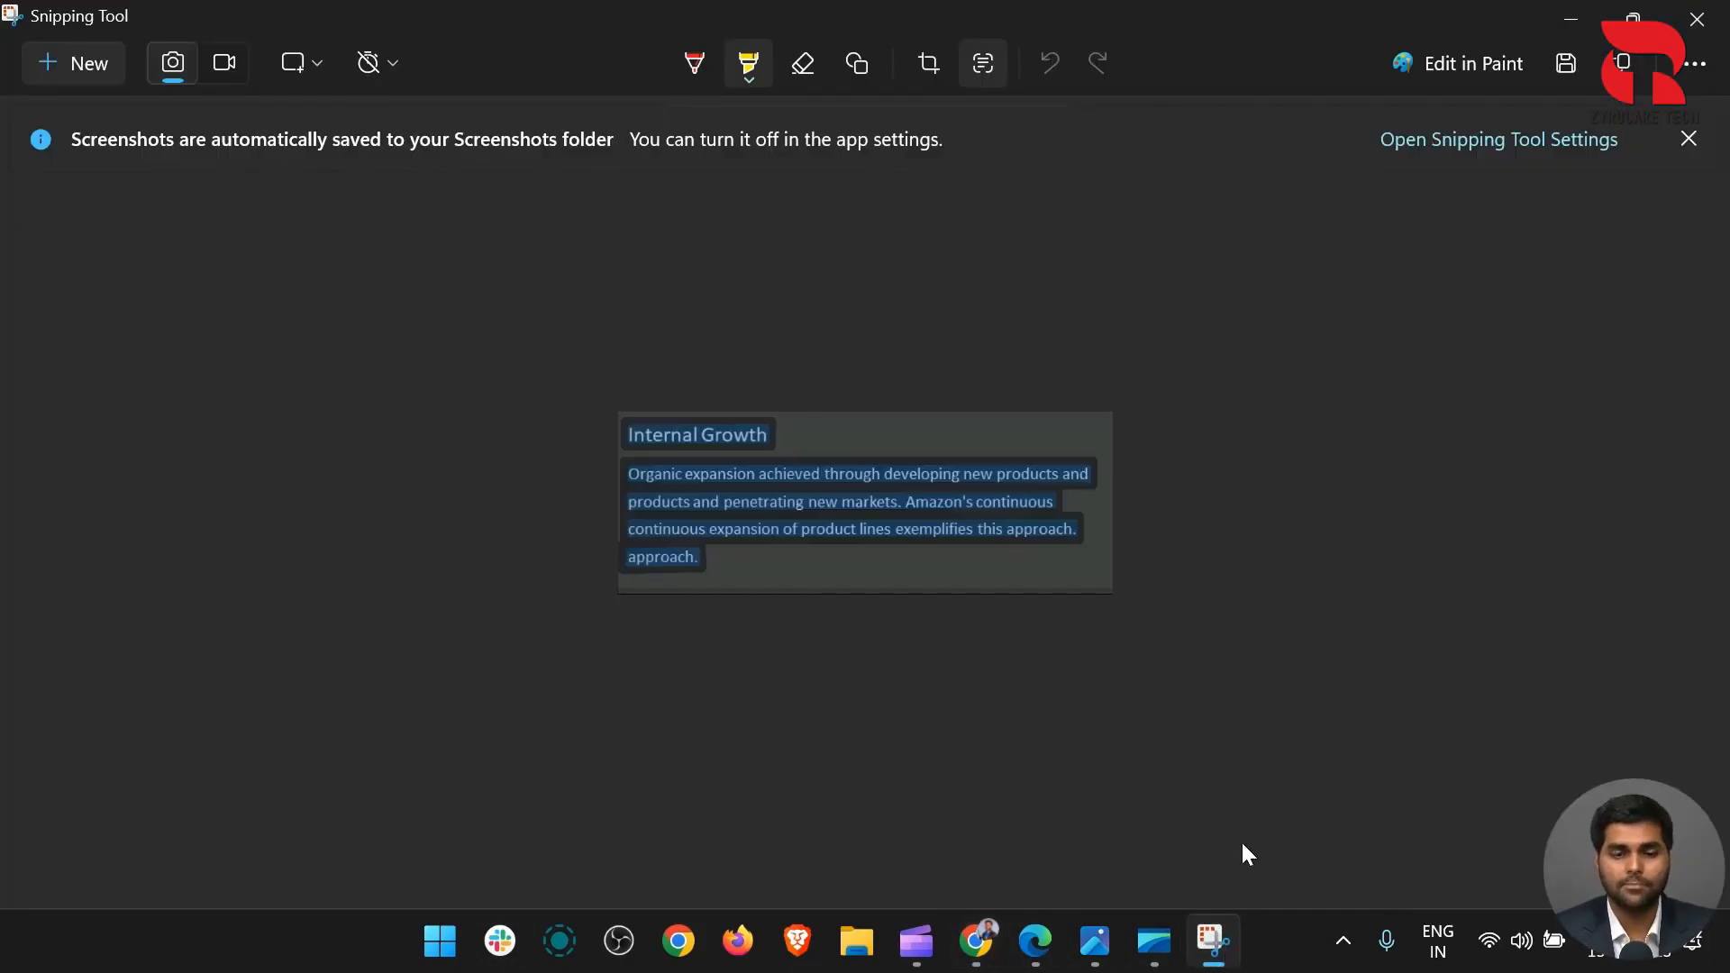
pyautogui.click(1712, 12)
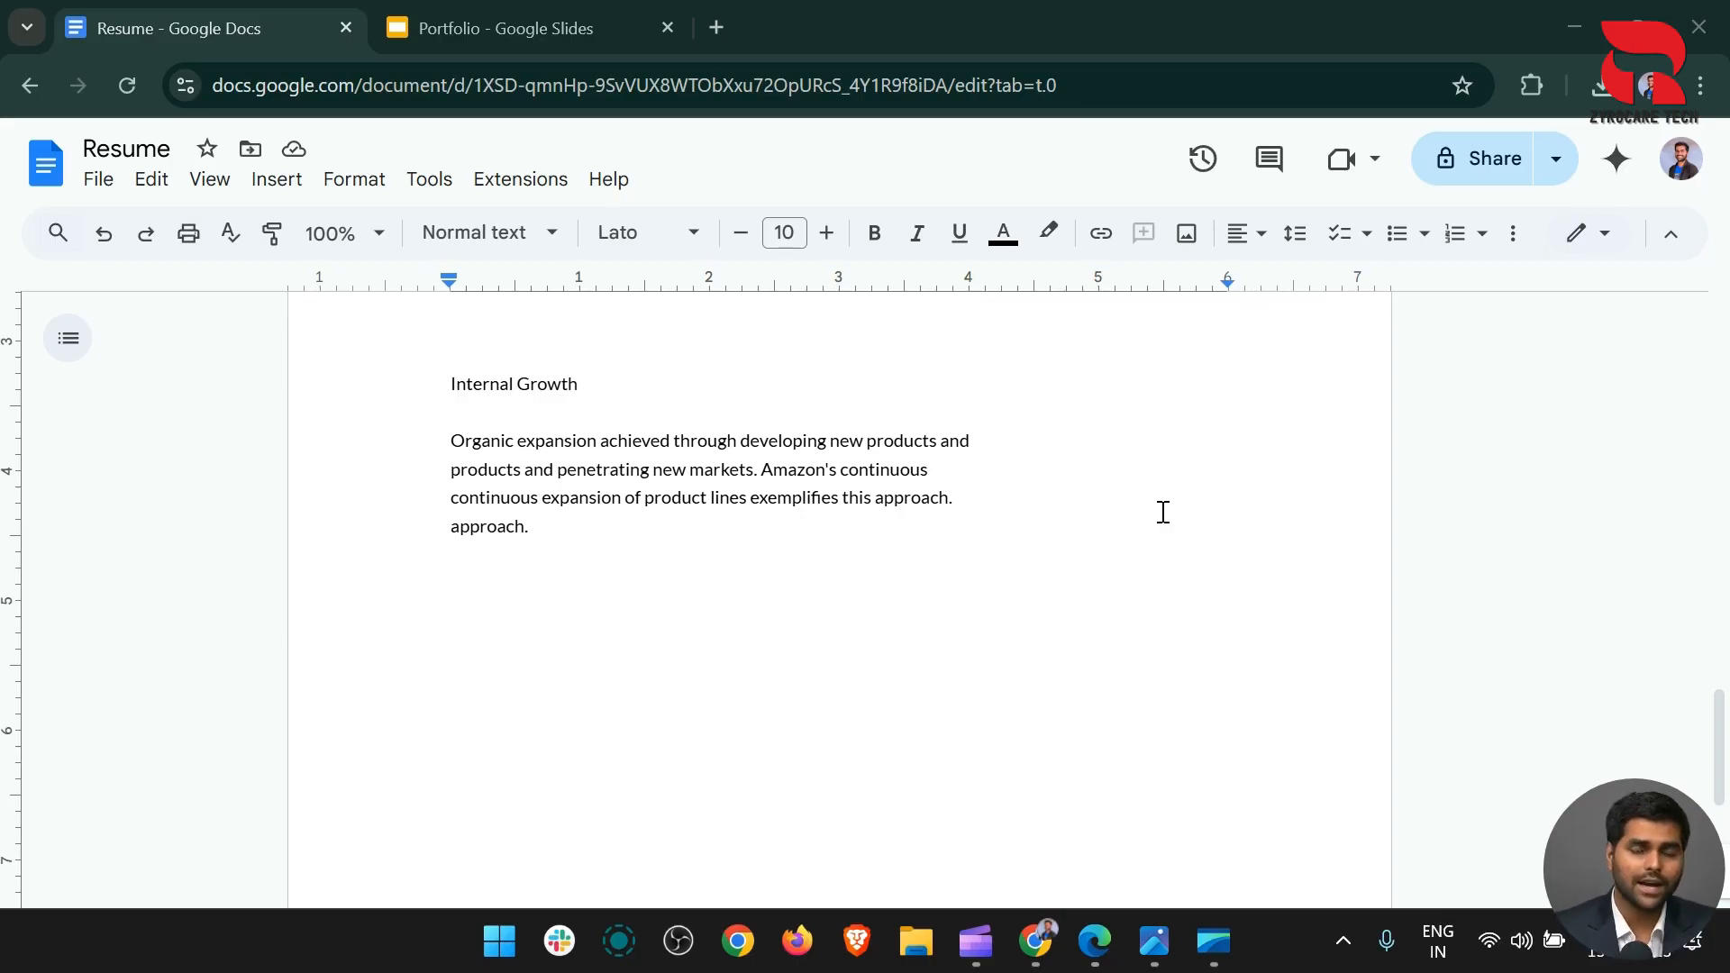
# Start a Snipping Tool screen recording of the document area containing the Internal Growth text and the blank space below it
pyautogui.click(503, 953)
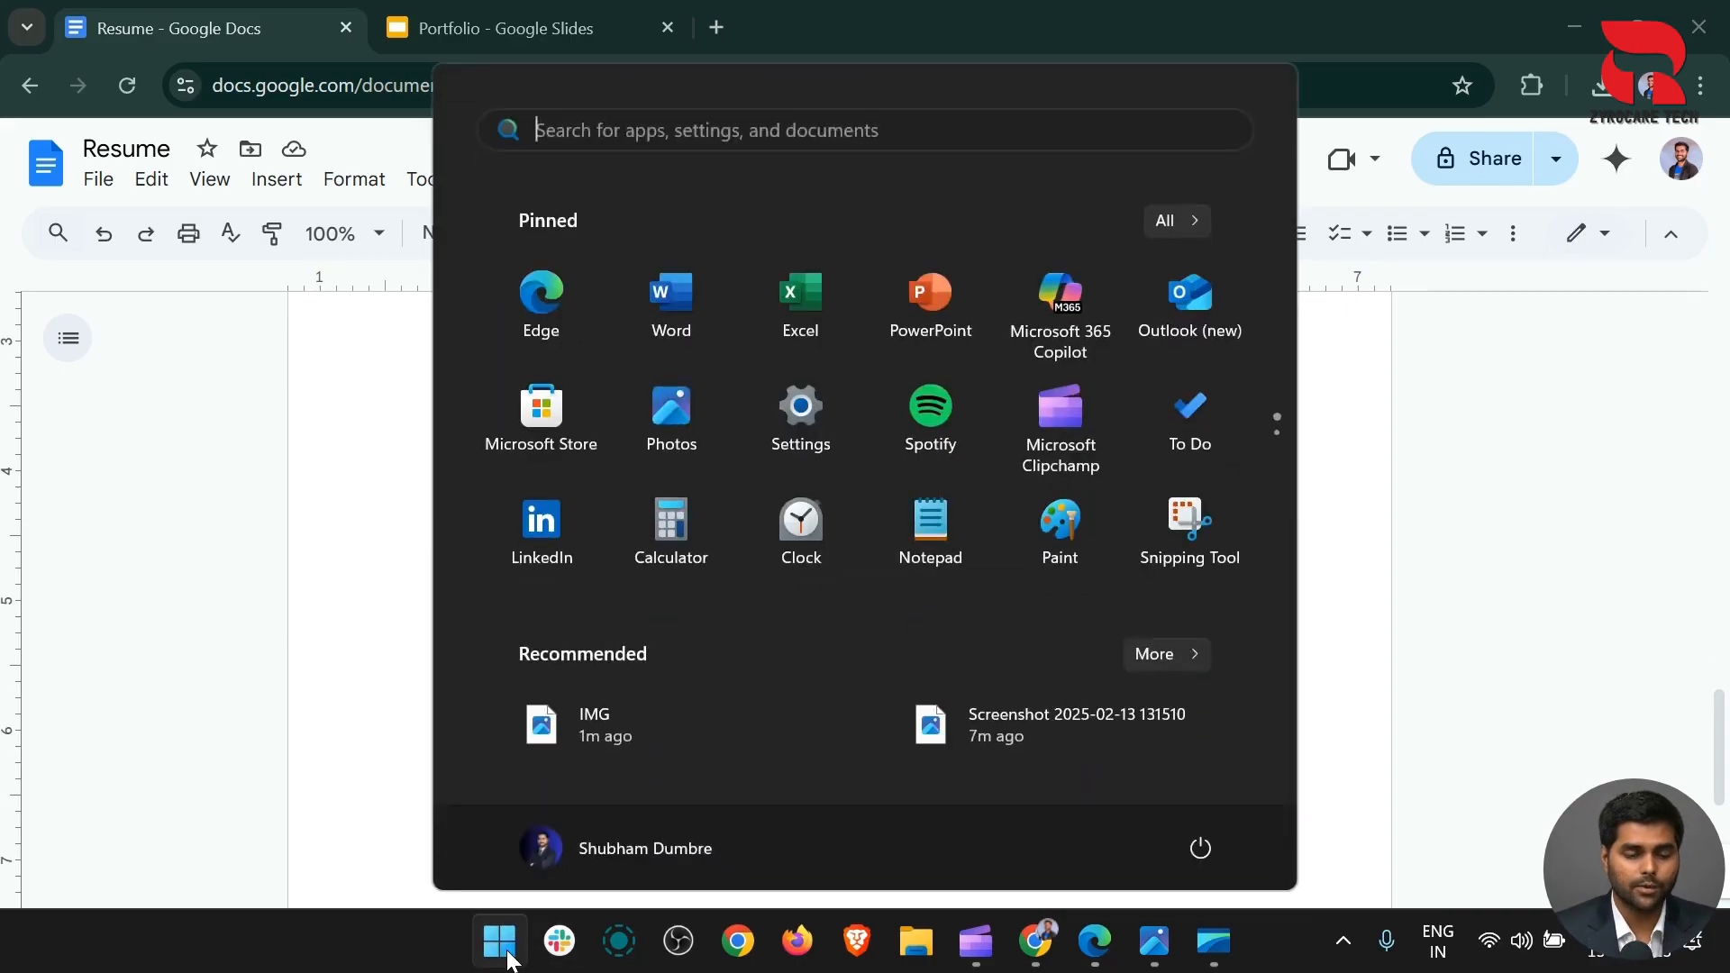
pyautogui.click(1322, 549)
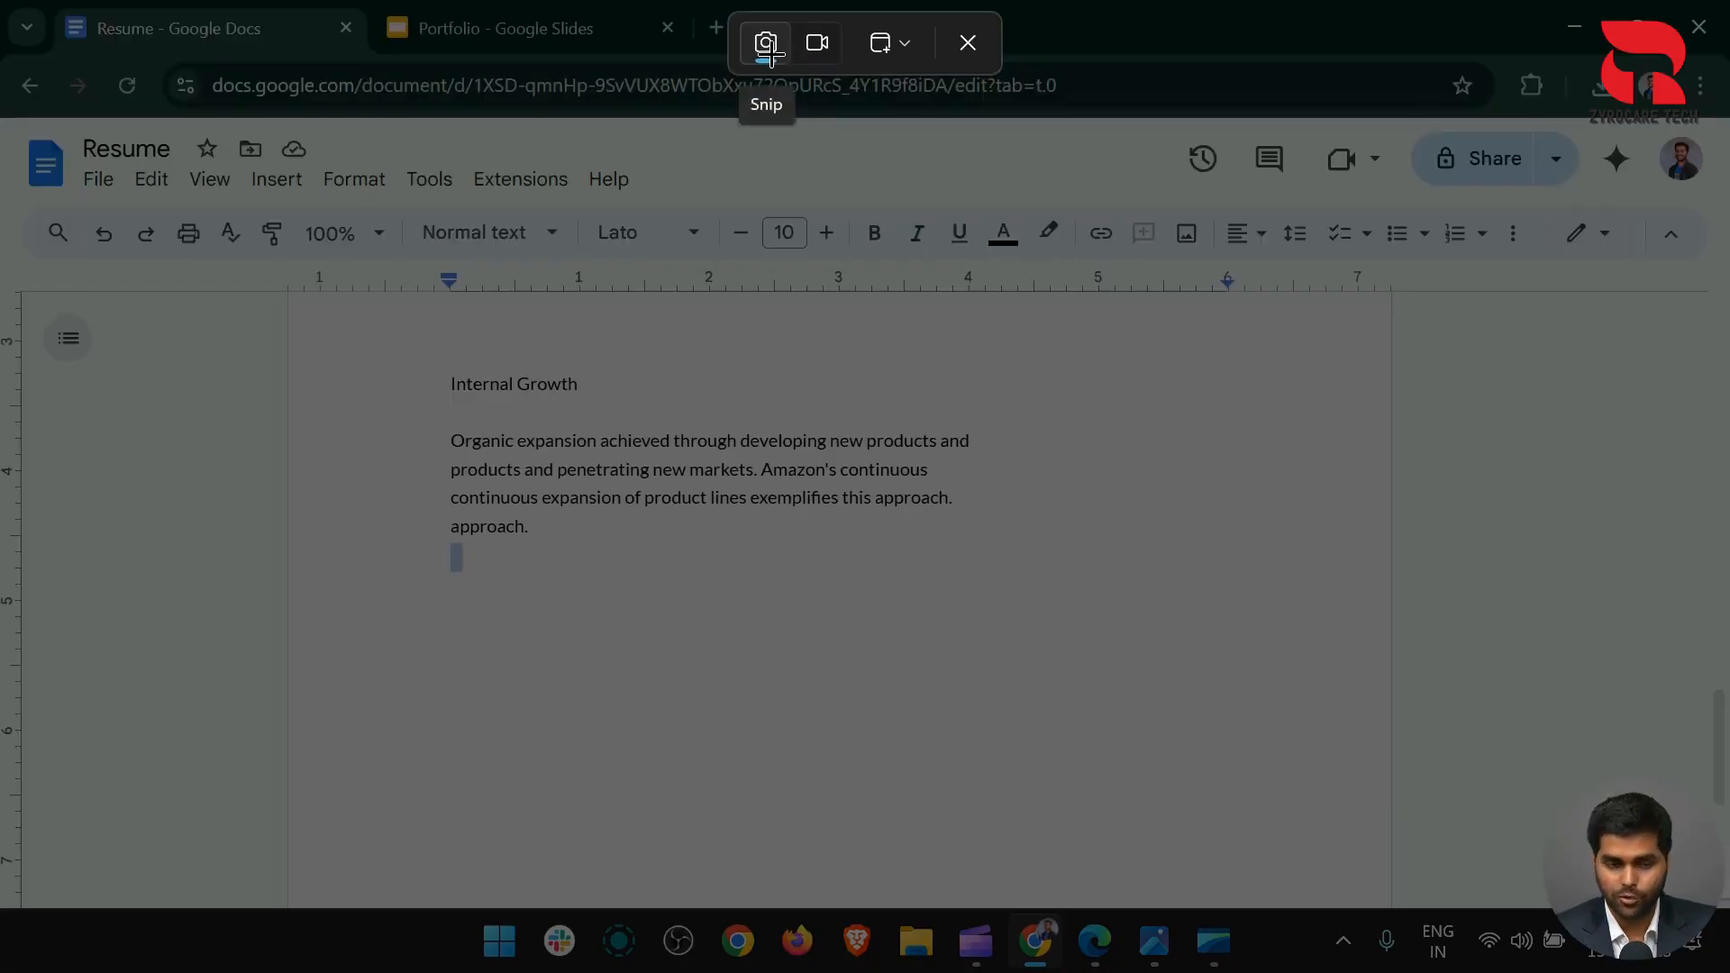
pyautogui.click(818, 44)
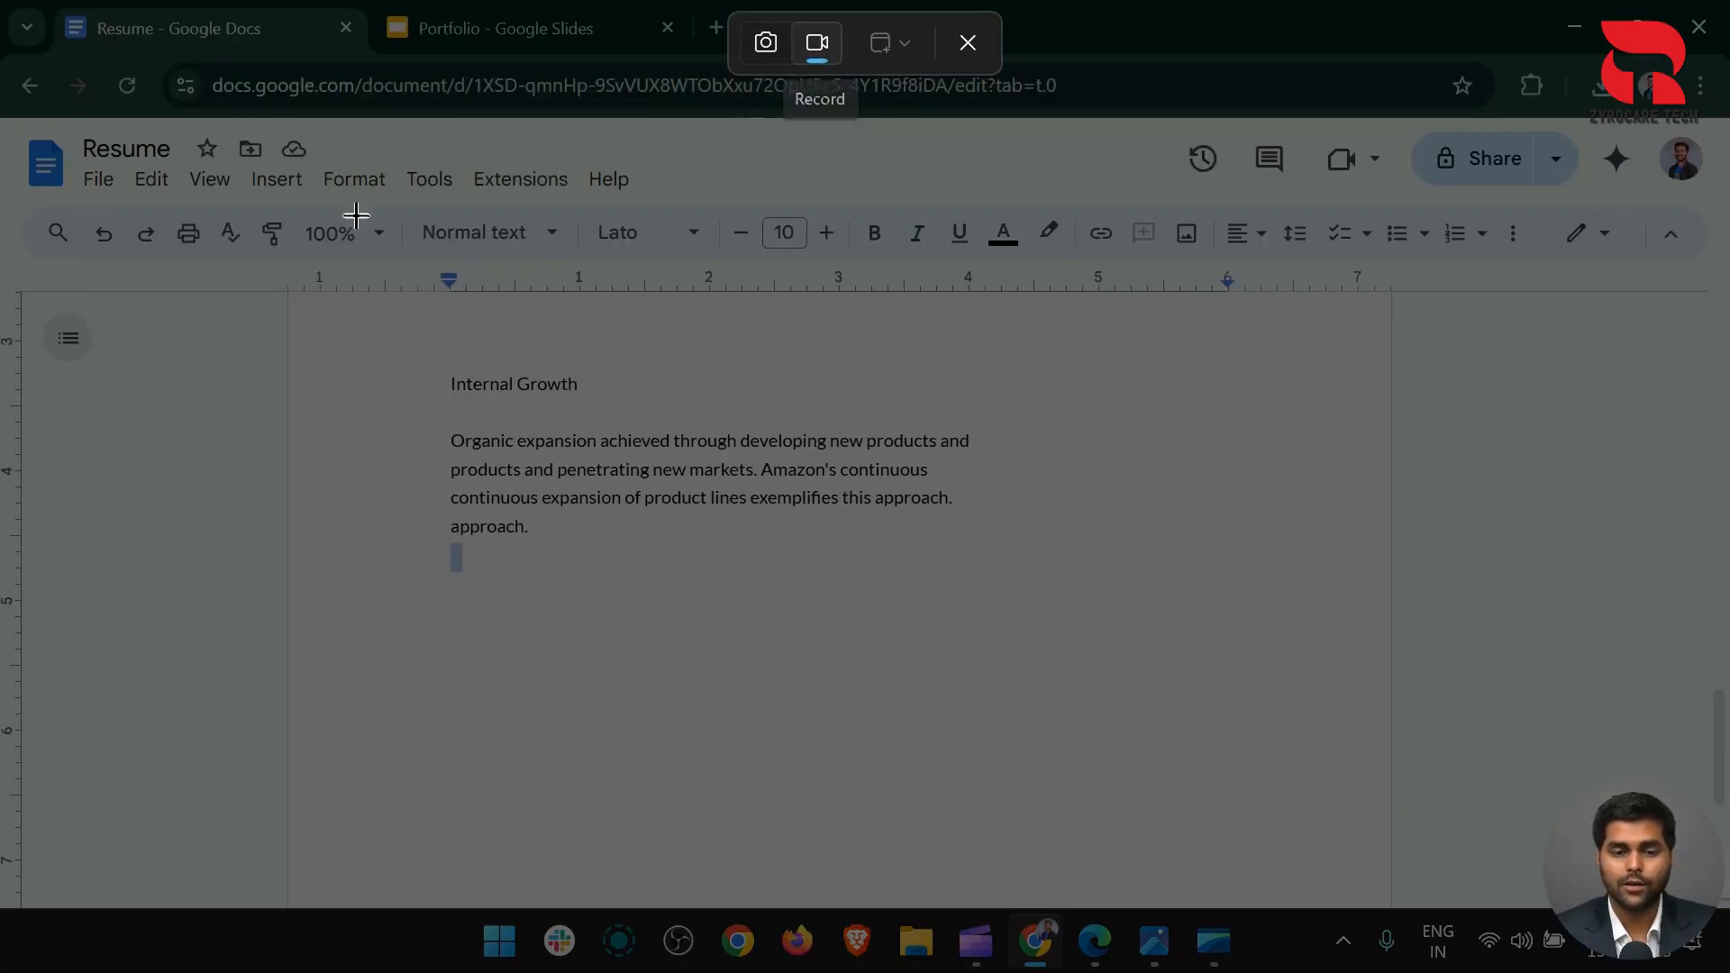
pyautogui.moveTo(311, 359); pyautogui.dragTo(1380, 809)
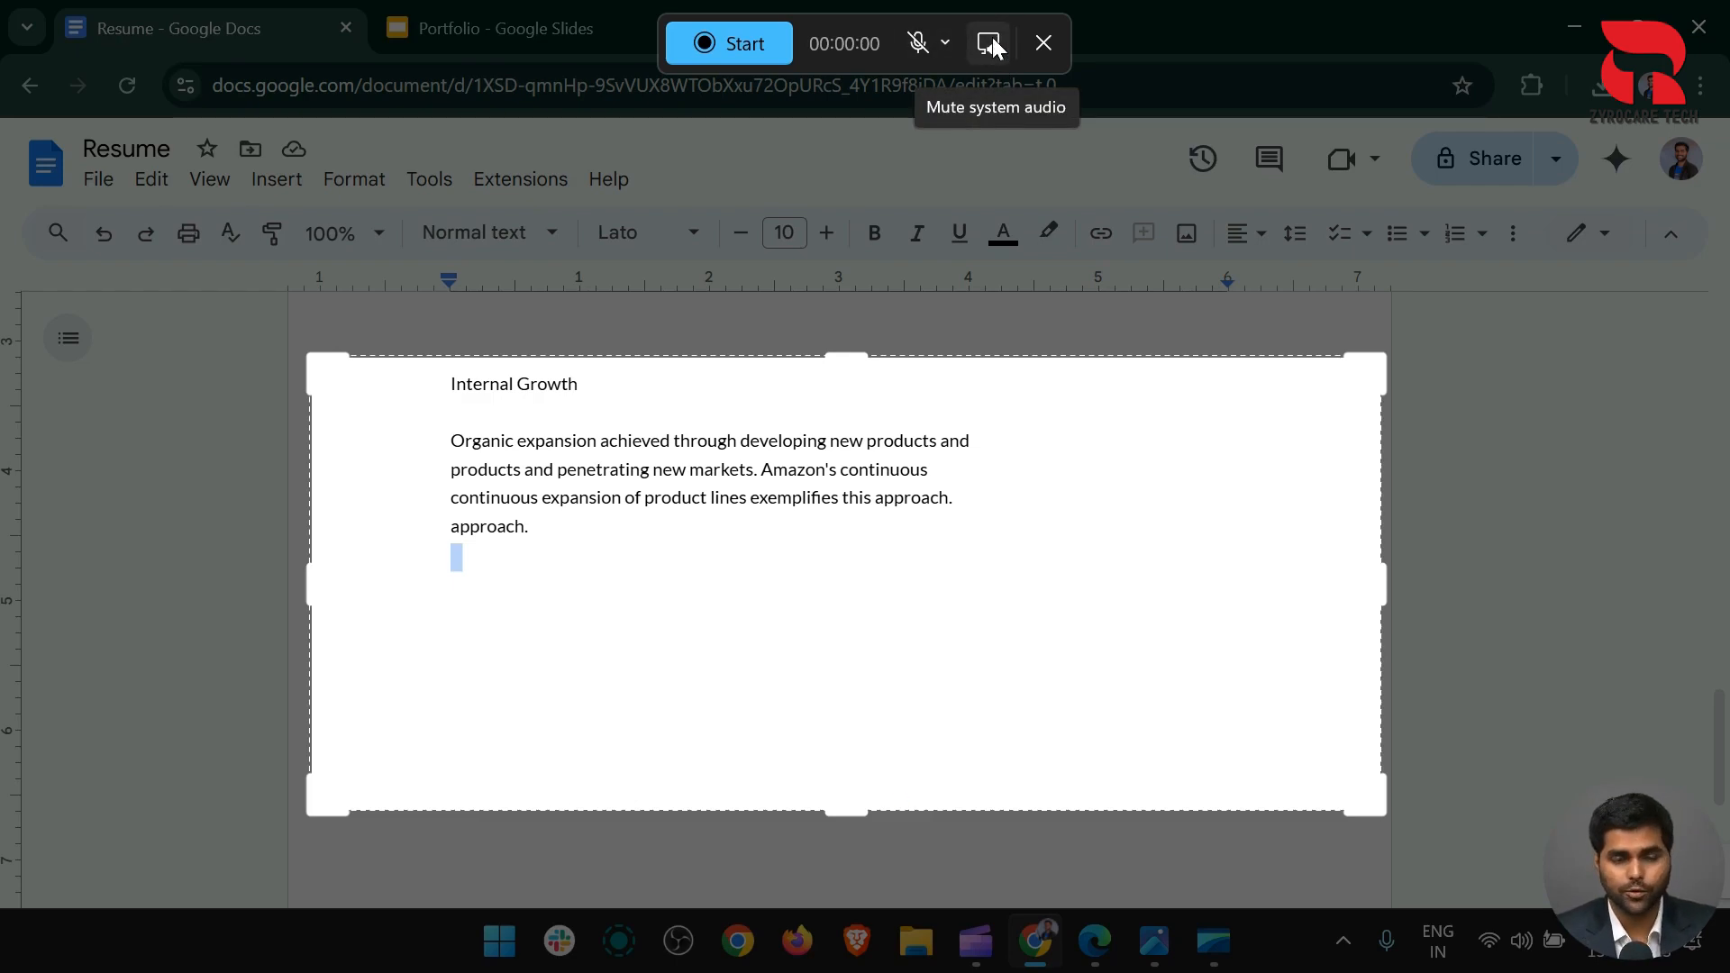
pyautogui.click(755, 45)
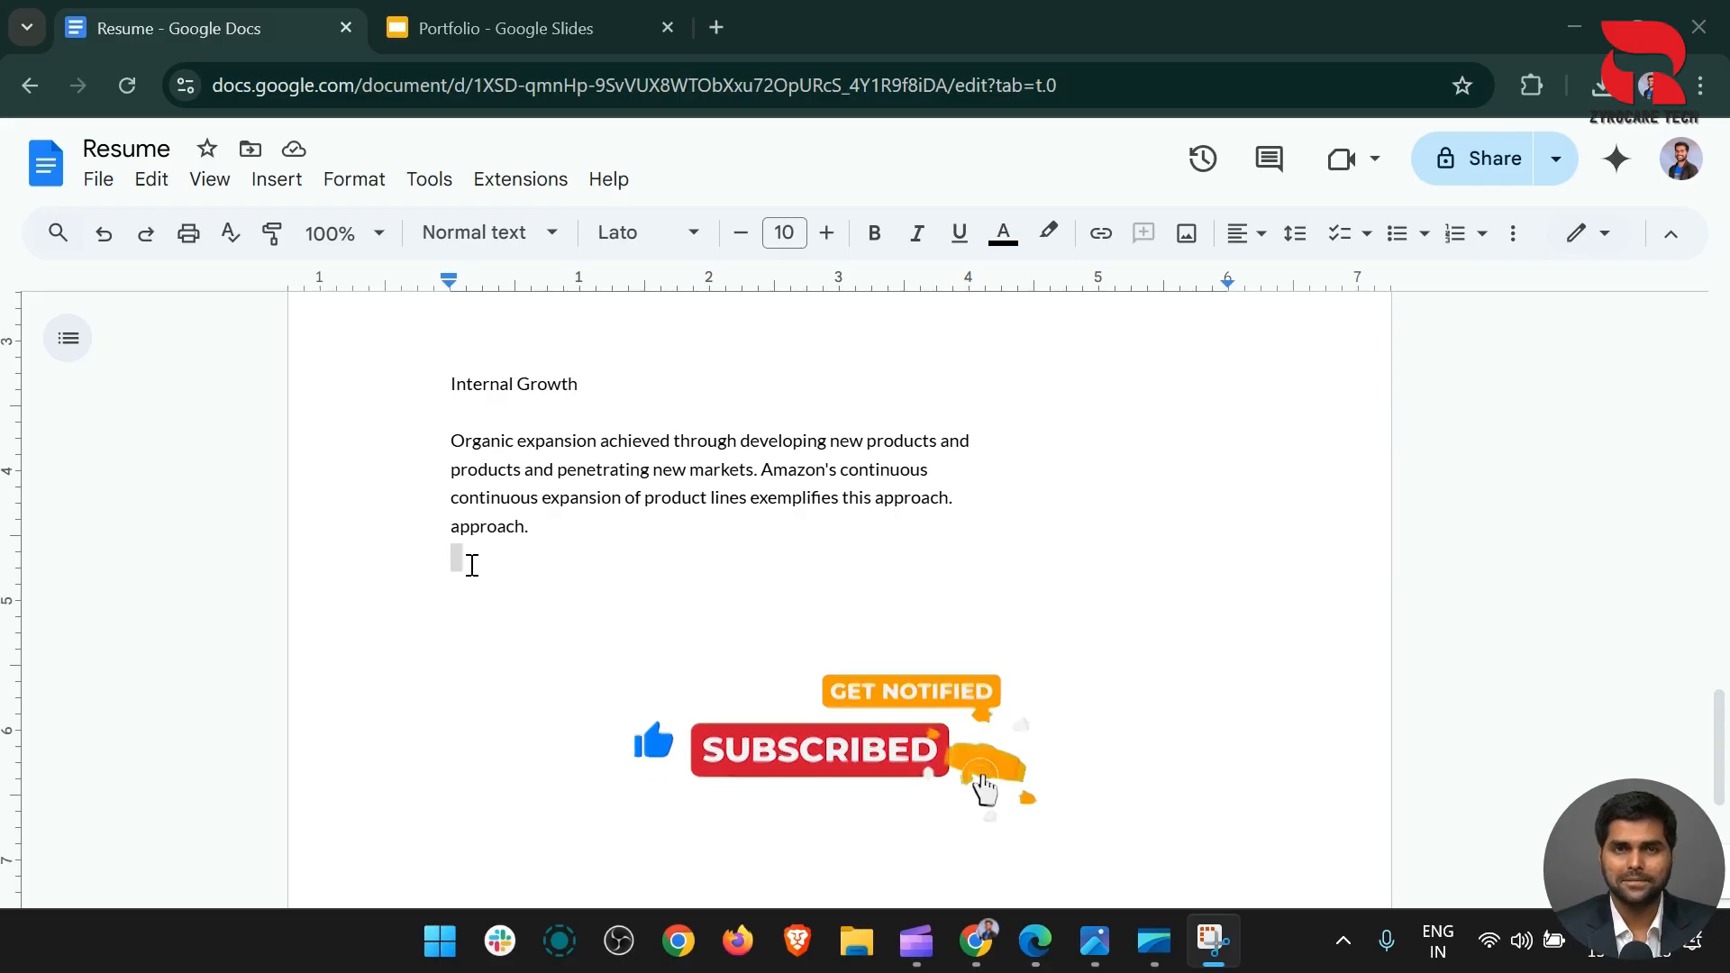
# Add the line "Hello All" below the pasted paragraph with red text and a yellow highlight
pyautogui.click(472, 565)
pyautogui.write('Hello All')
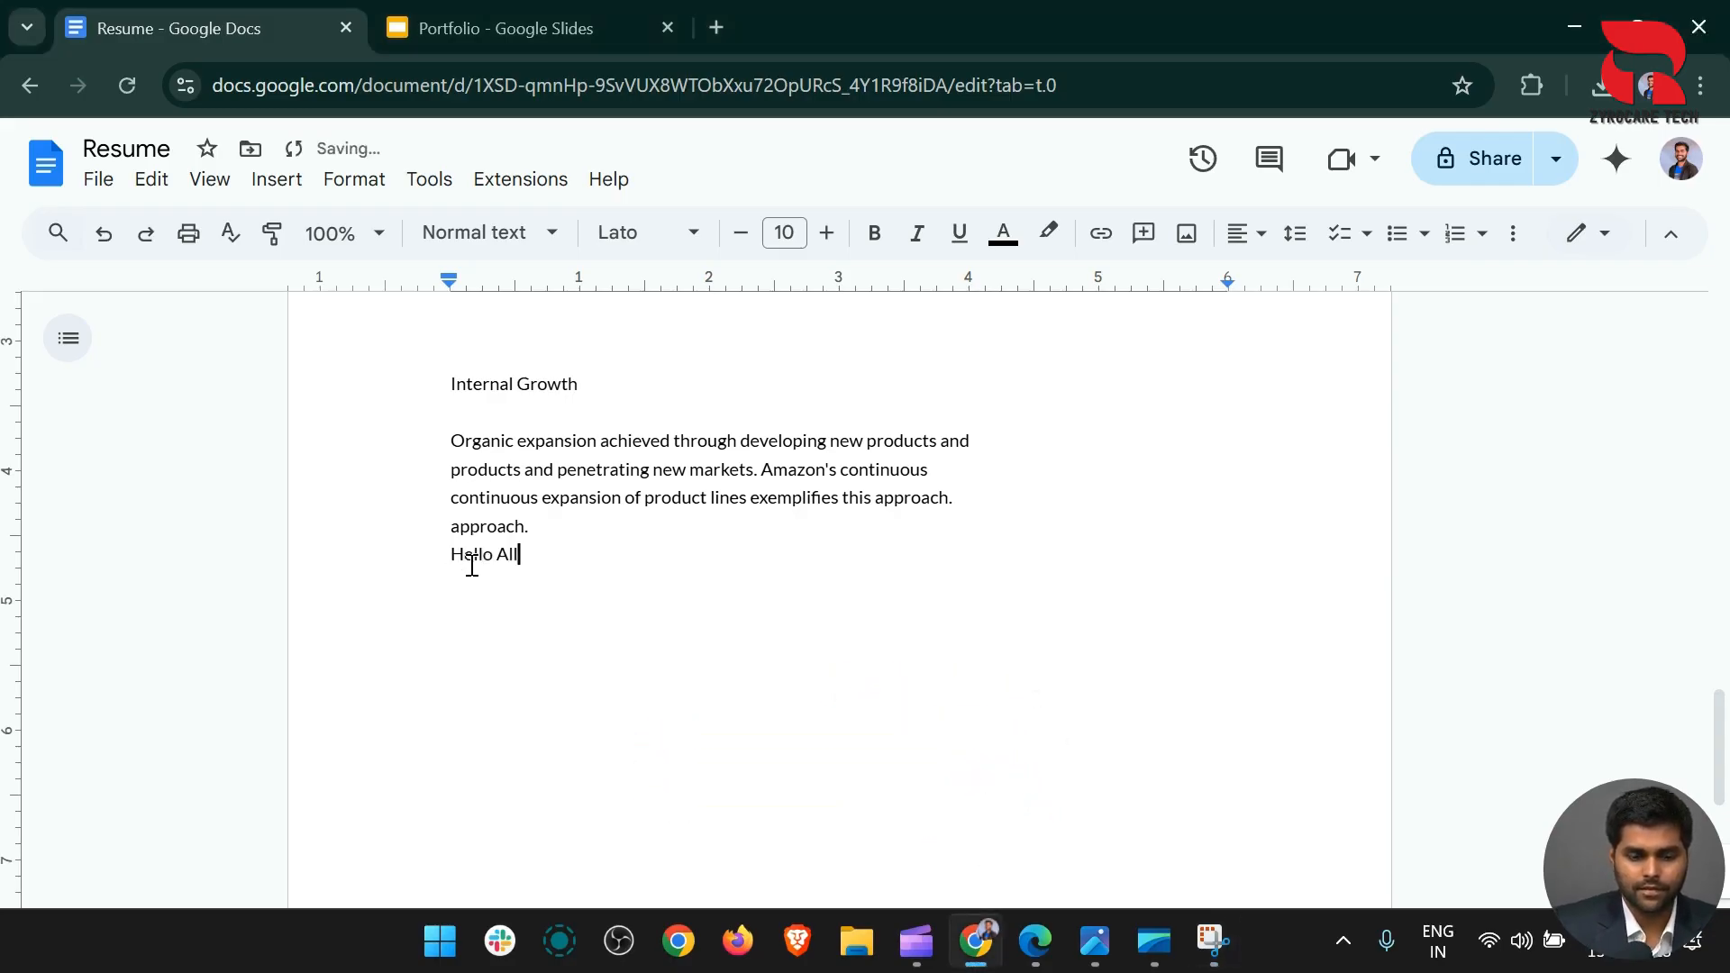
pyautogui.hotkey('shift', 'Home')
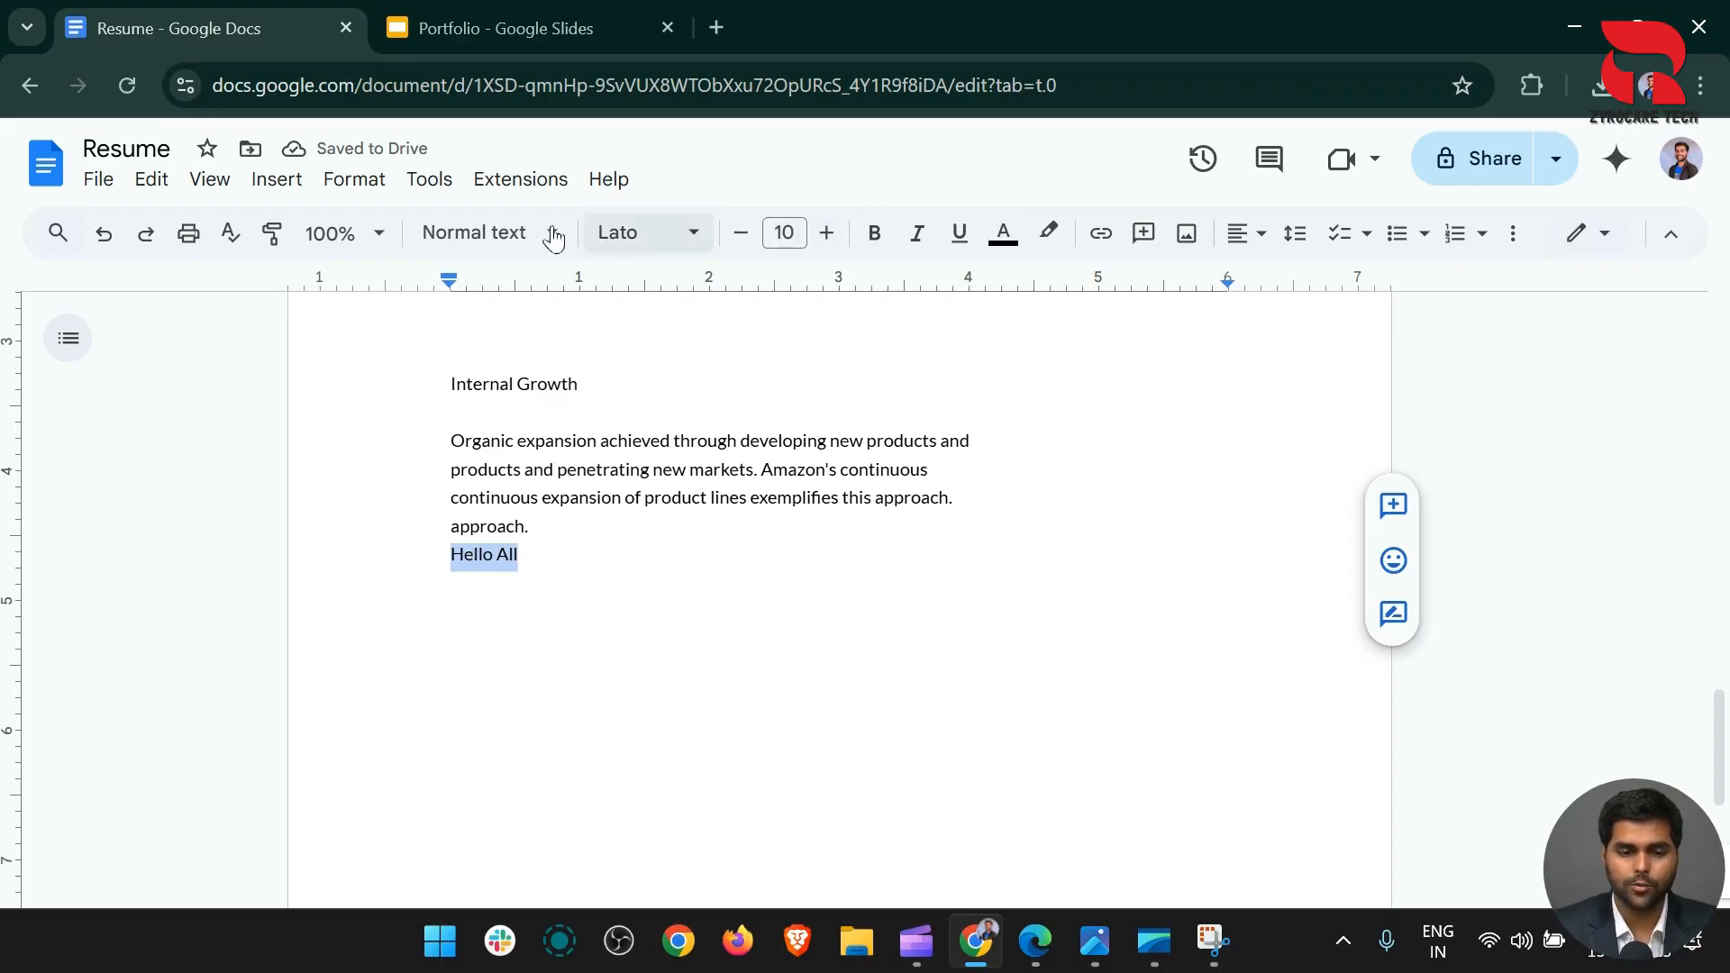
pyautogui.click(1002, 236)
pyautogui.click(1040, 316)
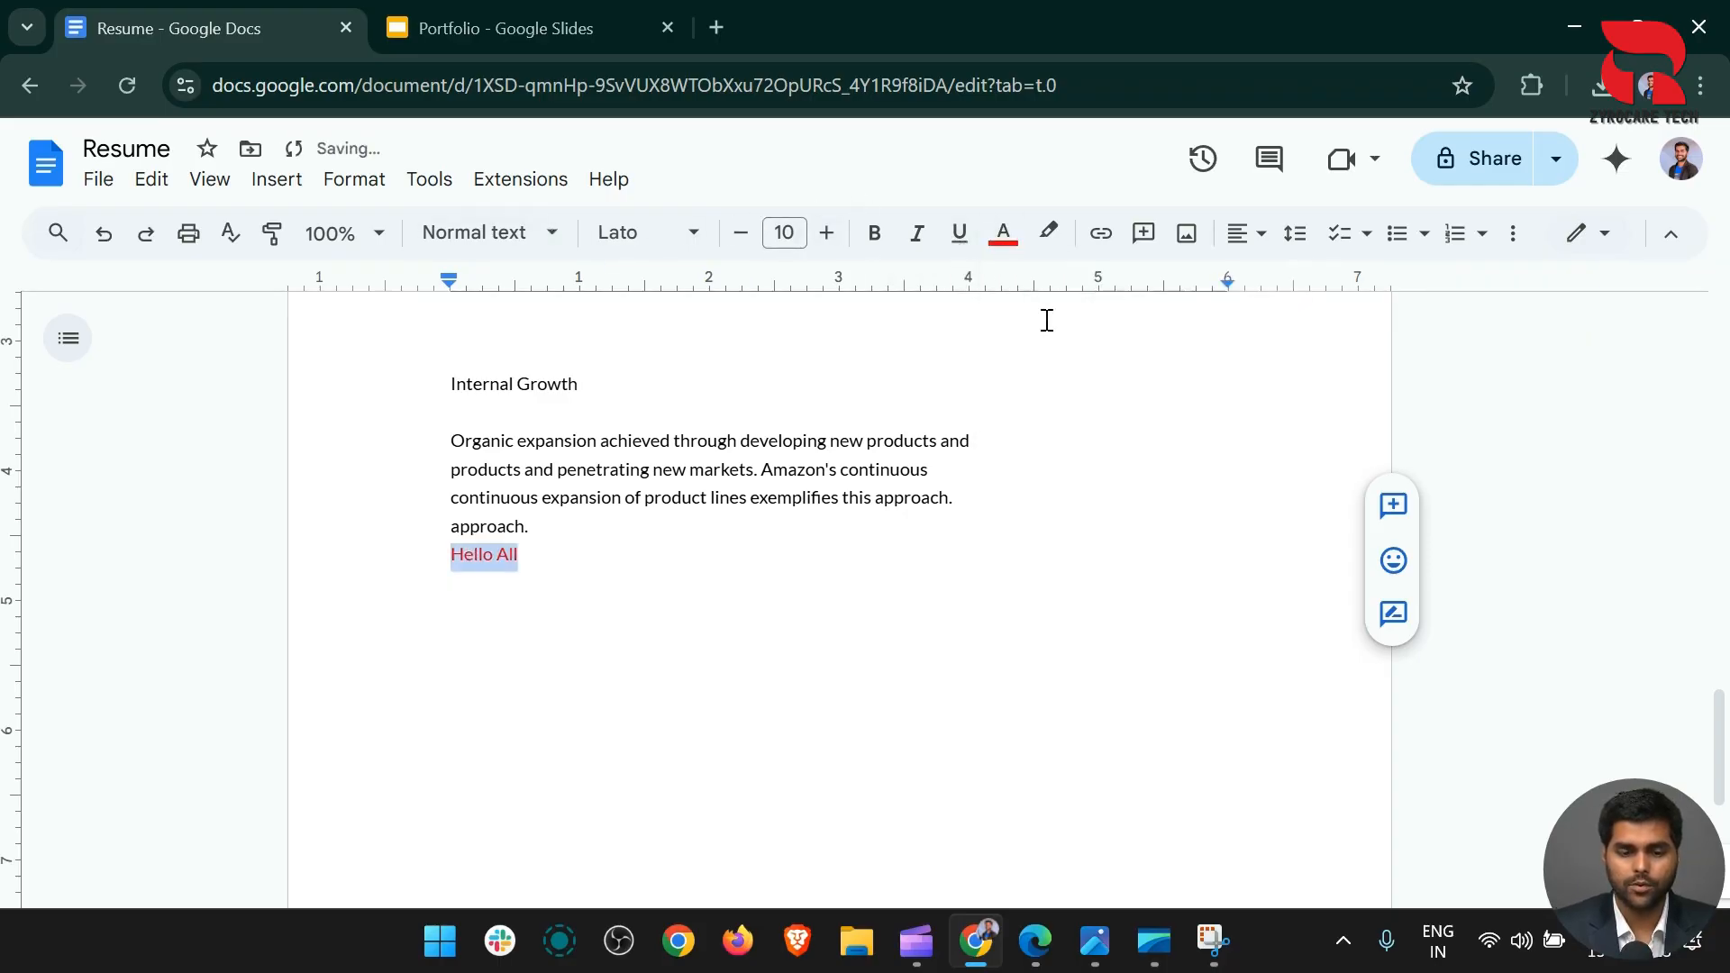
pyautogui.click(1048, 235)
pyautogui.click(1143, 357)
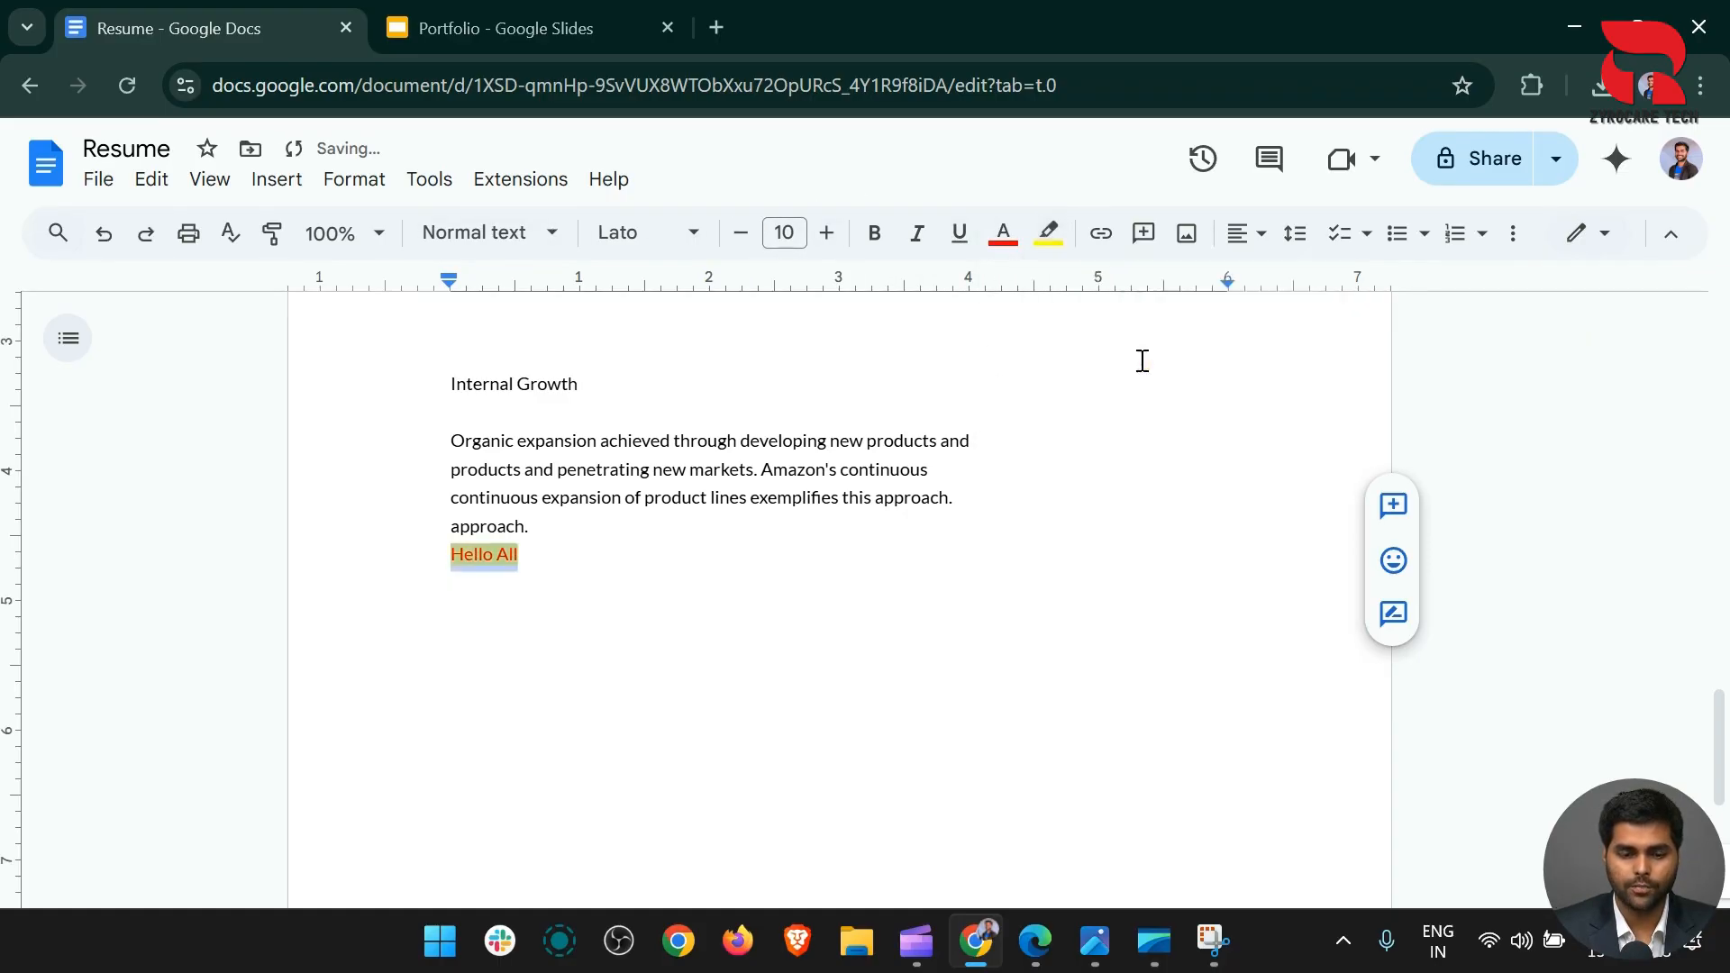
# Insert a blank line above "Hello All" and add "Thanks" below it, separated by an empty line
pyautogui.click(557, 539)
pyautogui.press('Return')
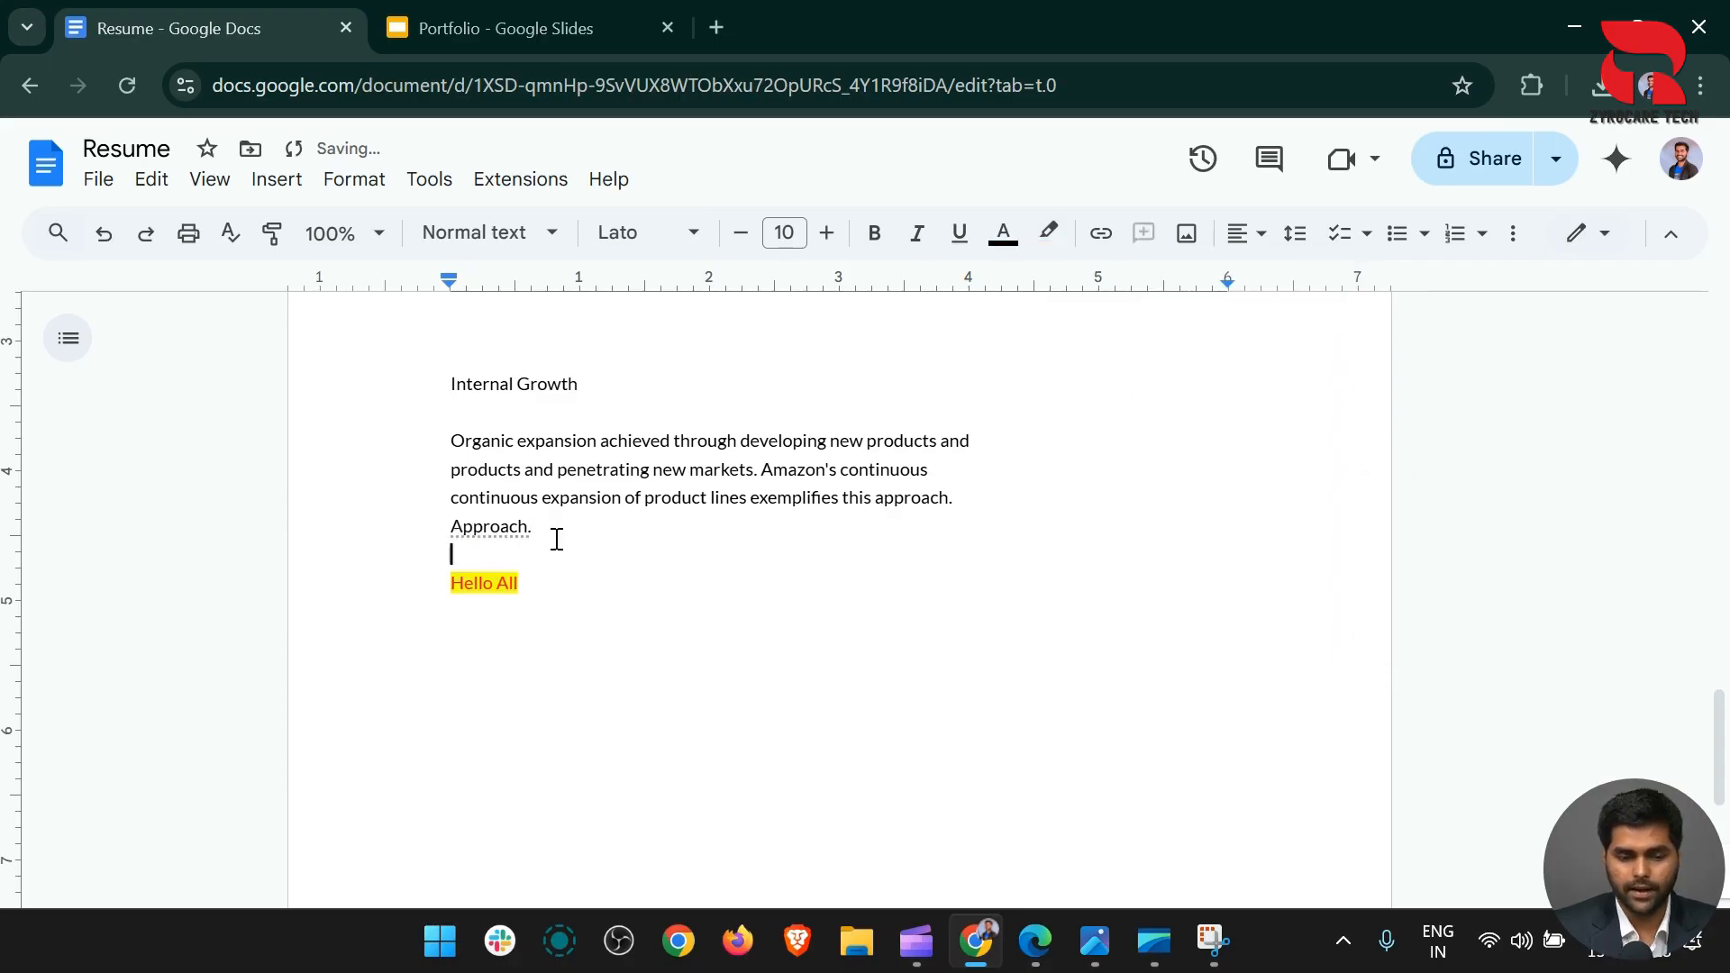
pyautogui.click(533, 625)
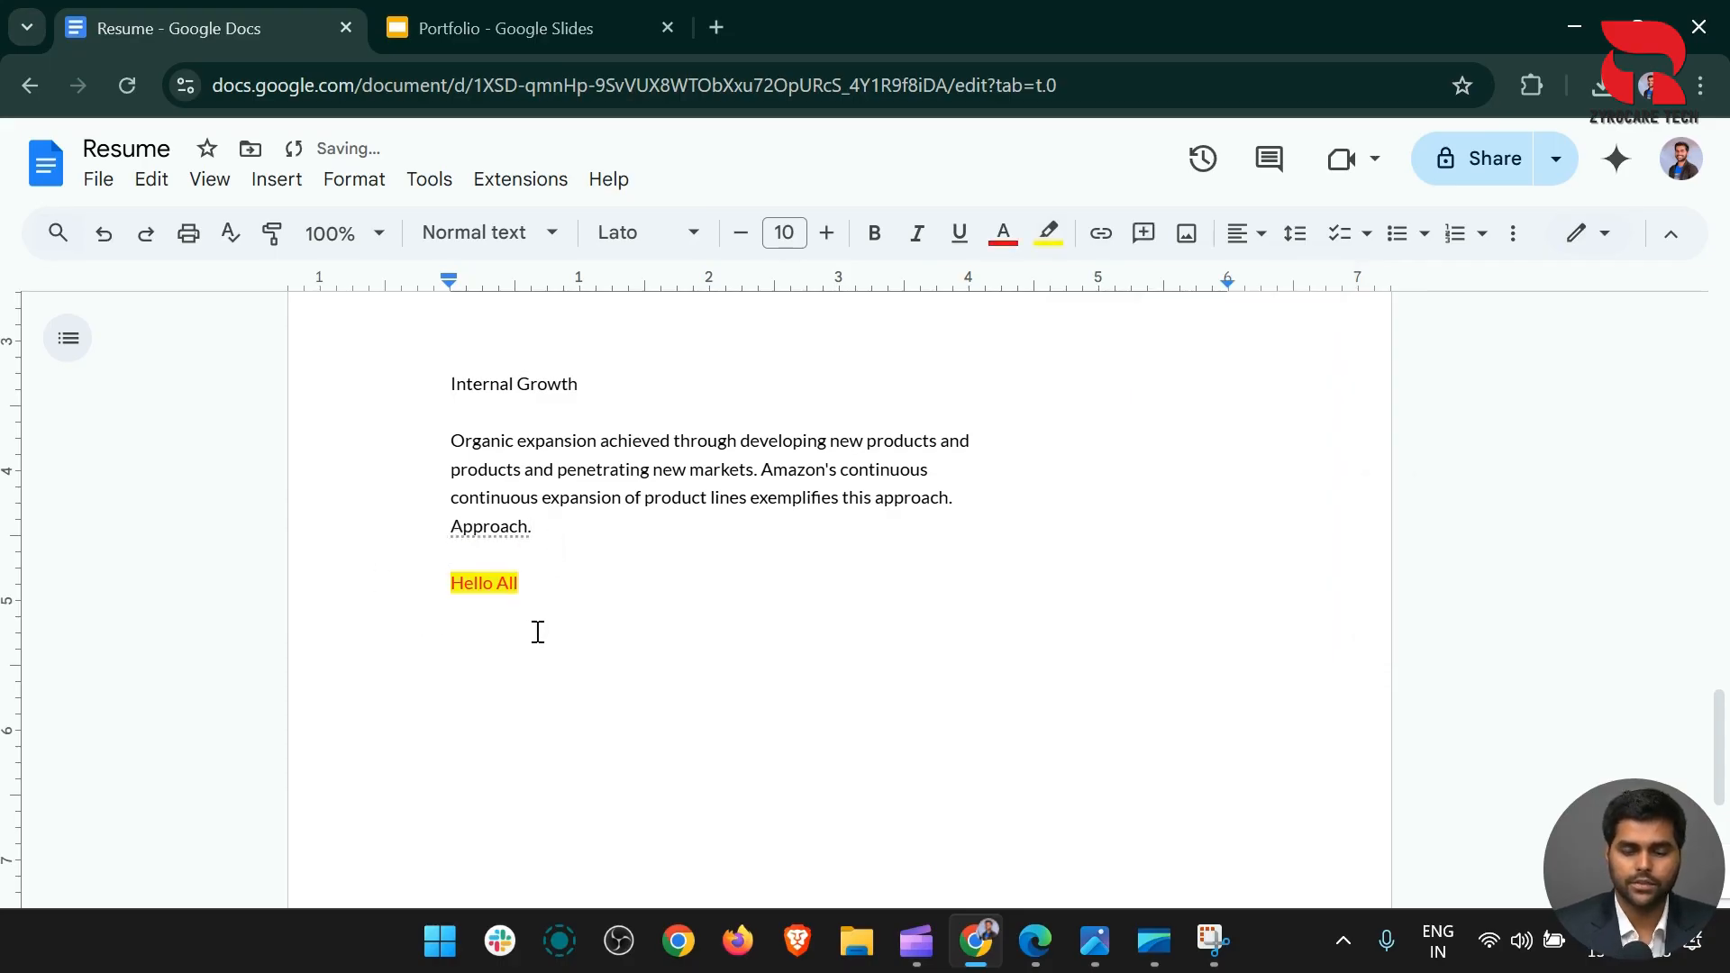
pyautogui.press('Return')
pyautogui.write('Thanks')
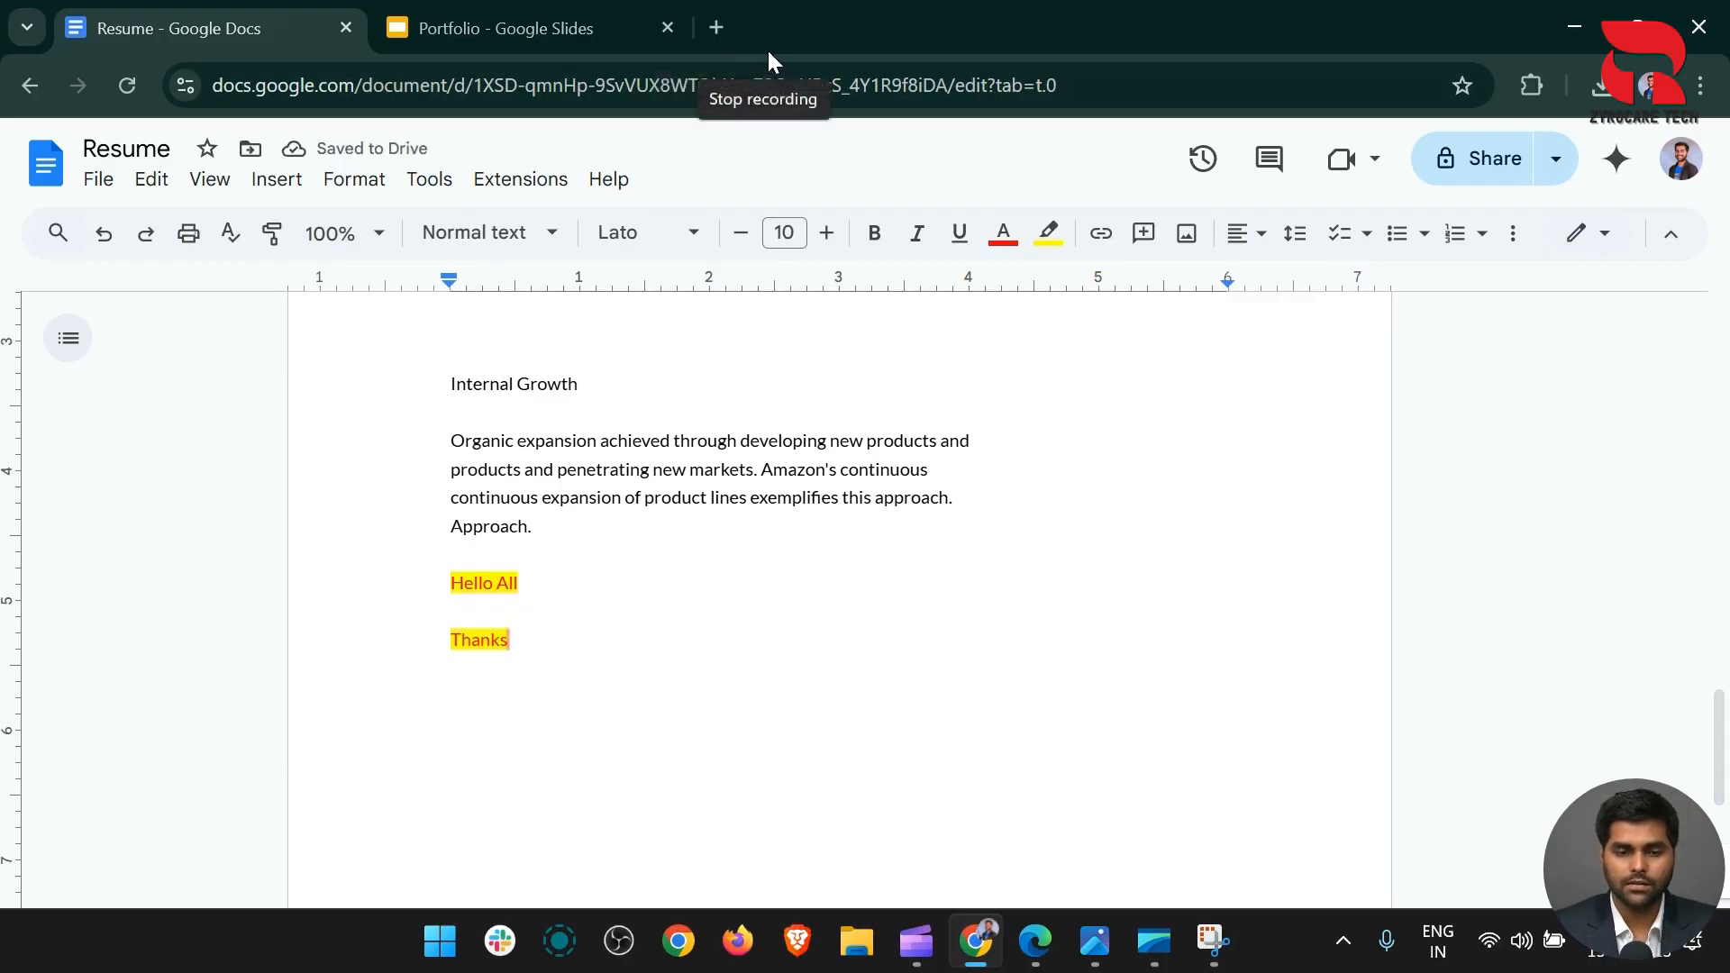
# Stop the screen recording and play it back in the maximized Snipping Tool window
pyautogui.click(768, 60)
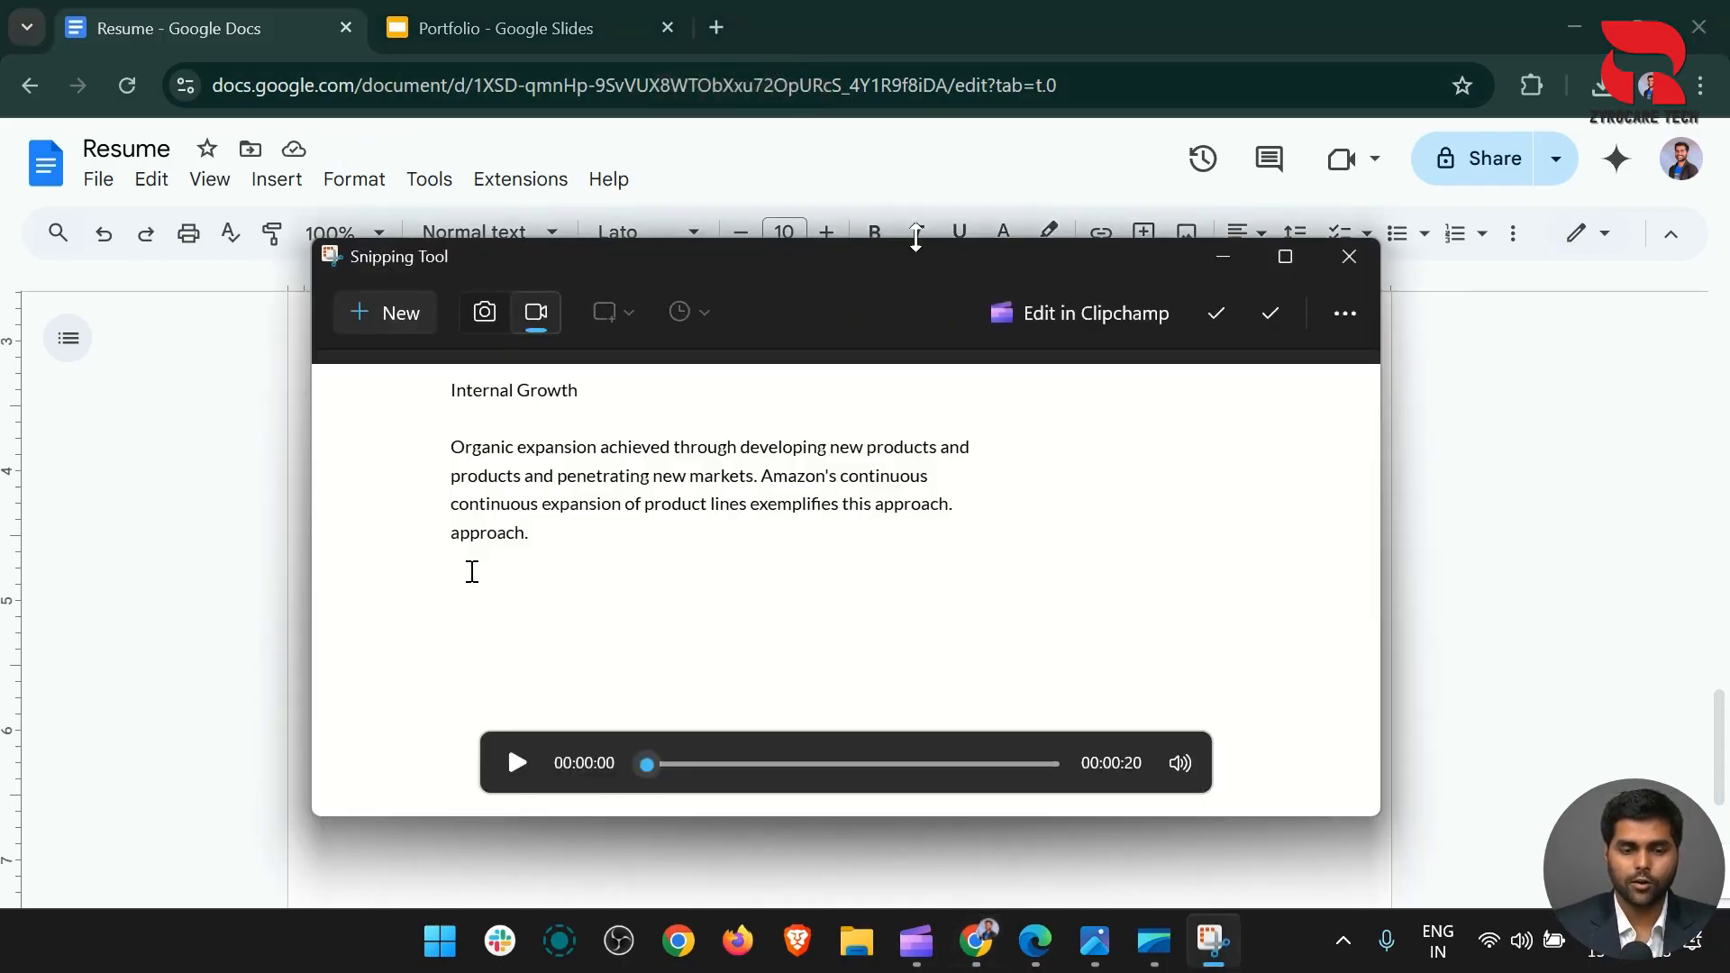
pyautogui.click(1281, 263)
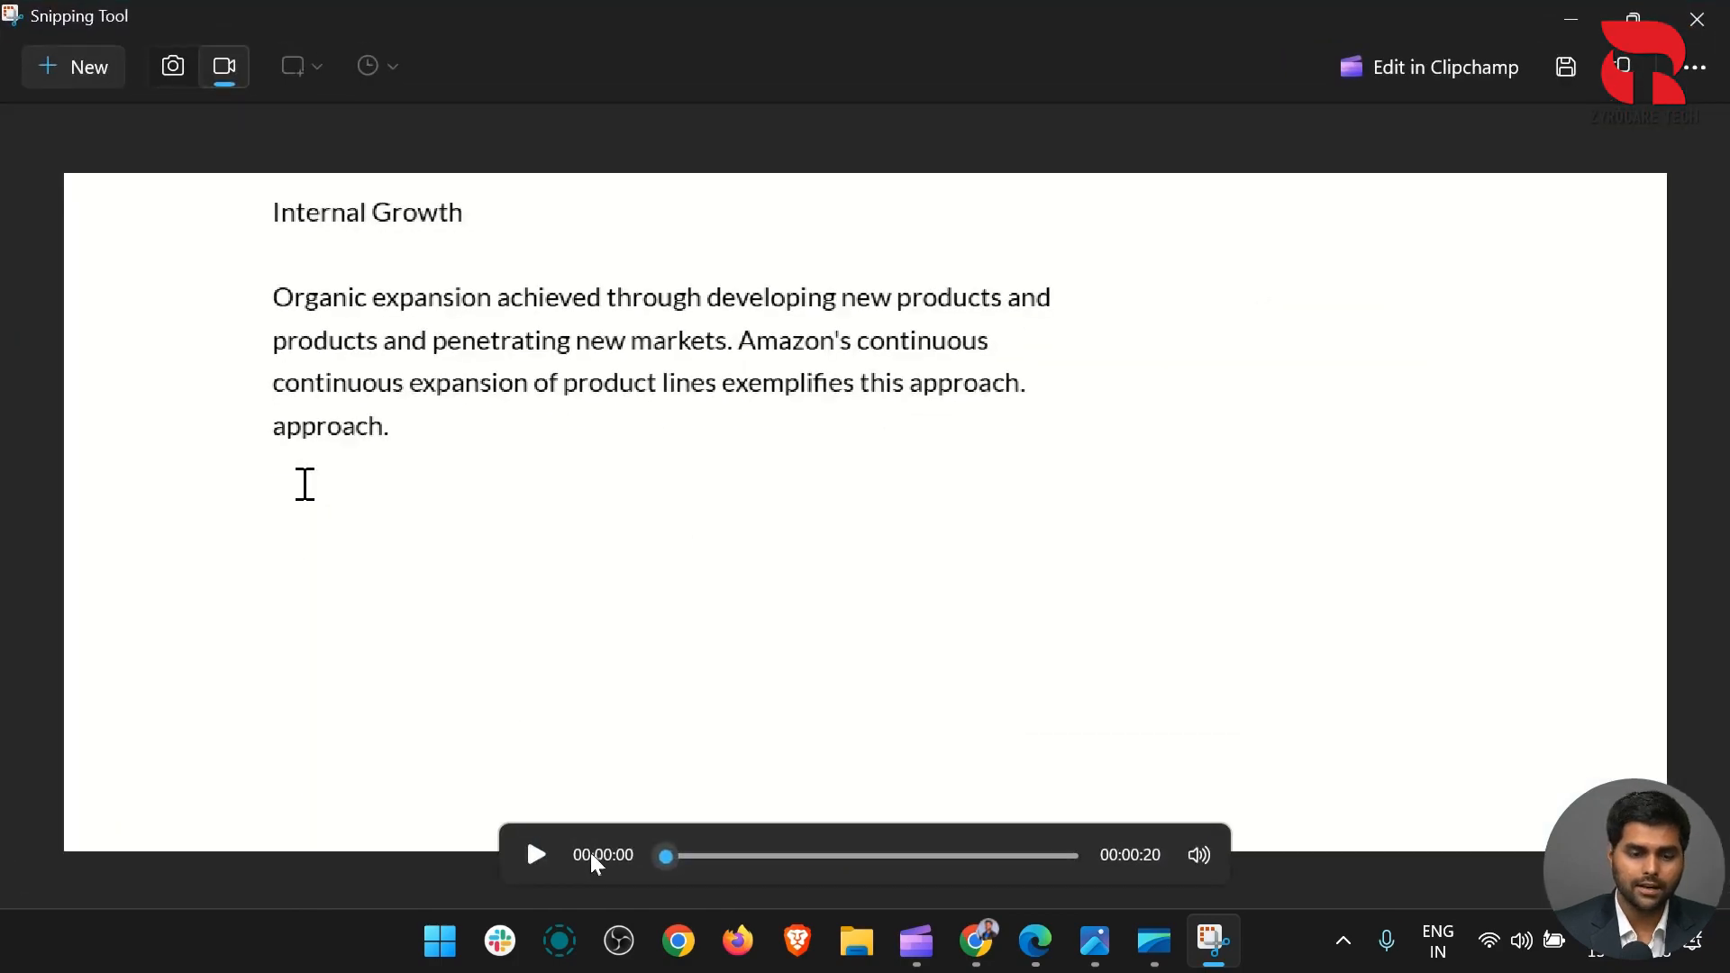
pyautogui.click(527, 850)
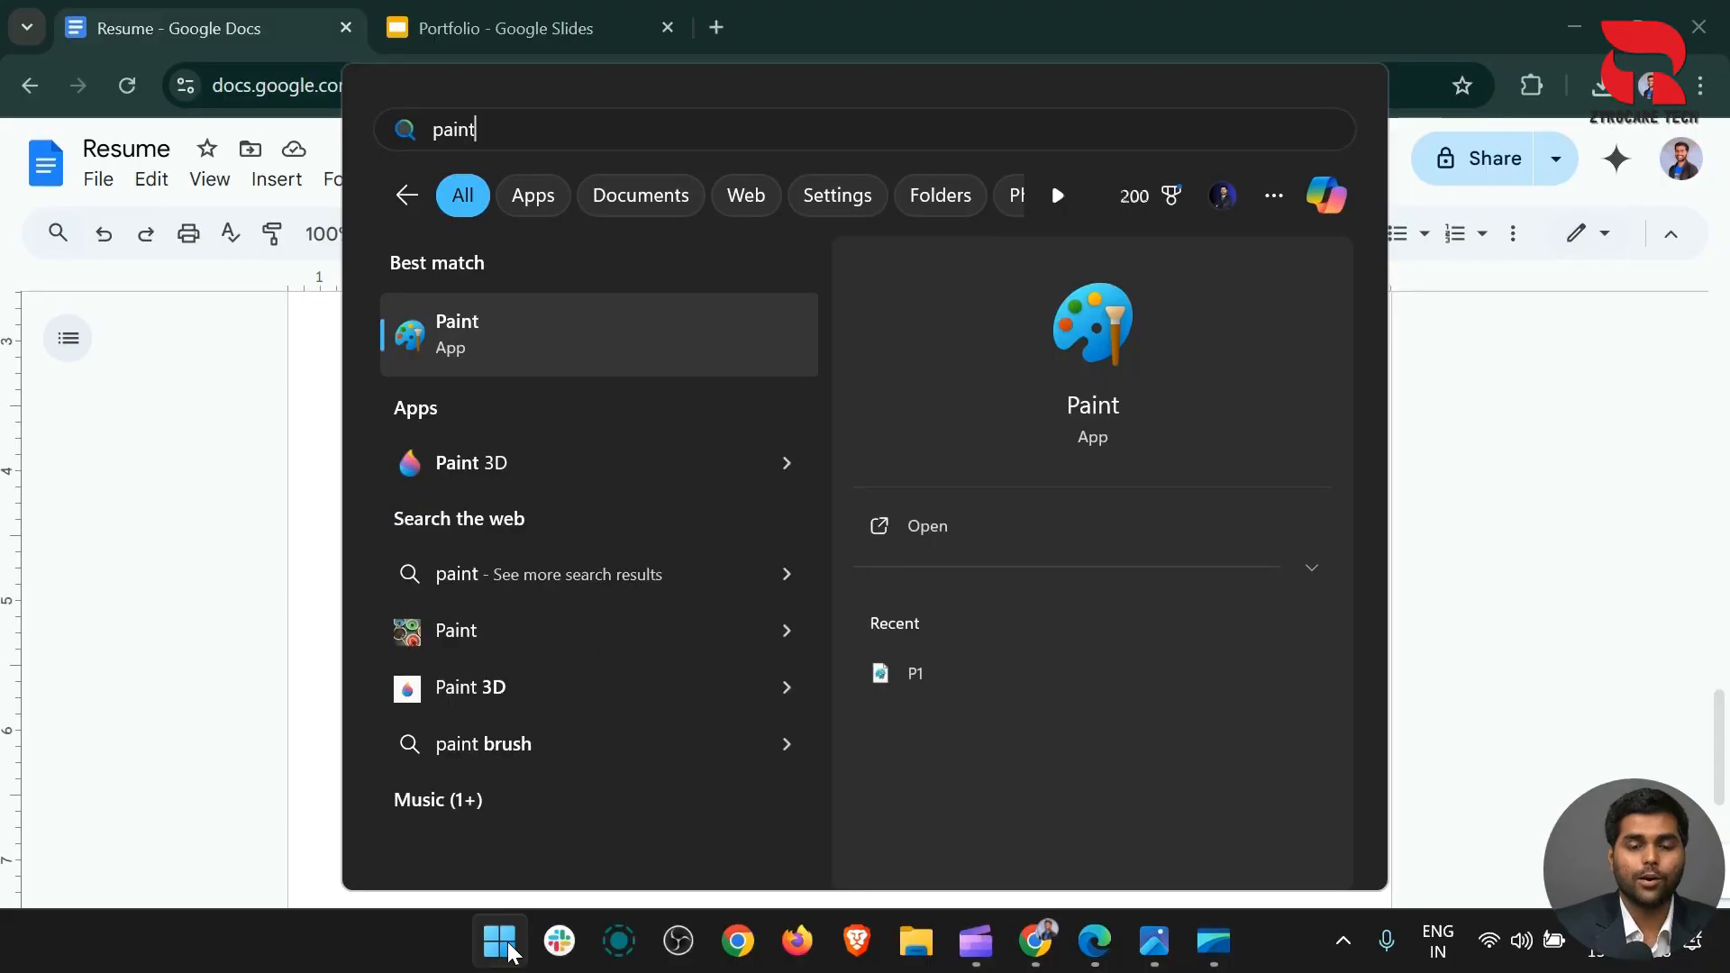
# Open Paint and minimize the open windows to reach the desktop
pyautogui.press('Return')
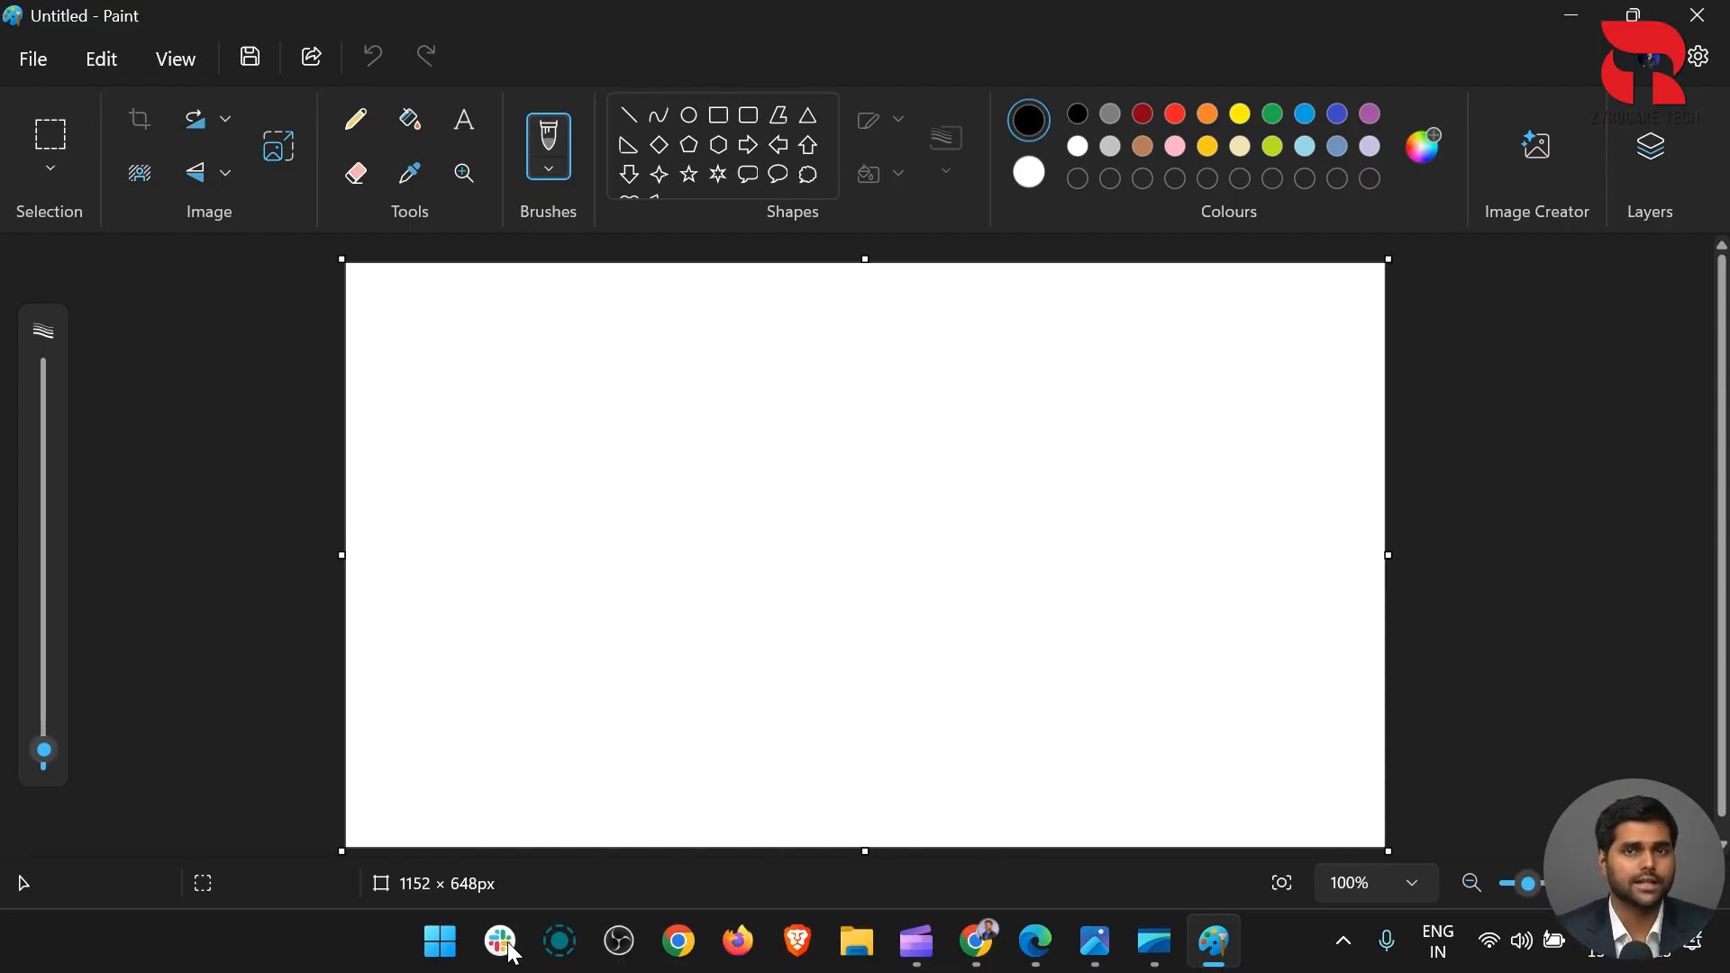
pyautogui.click(1570, 16)
pyautogui.click(1580, 45)
pyautogui.click(1577, 30)
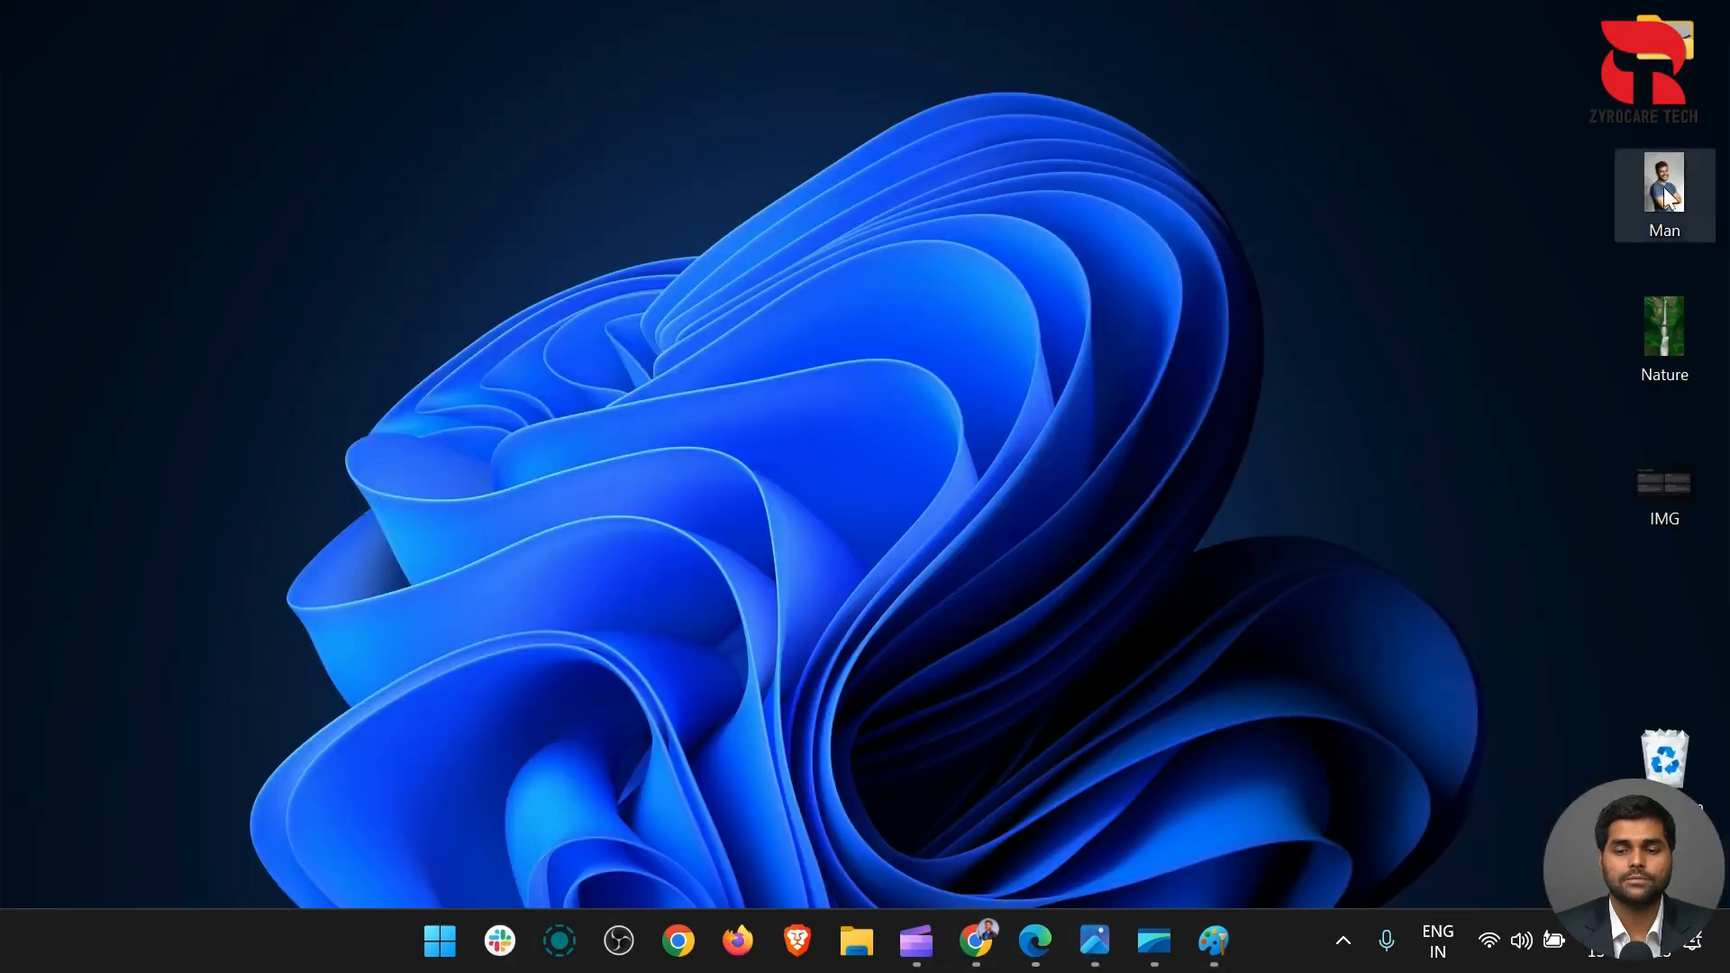
# Open the Man picture from the desktop in Photos and copy it to the clipboard
pyautogui.doubleClick(1663, 187)
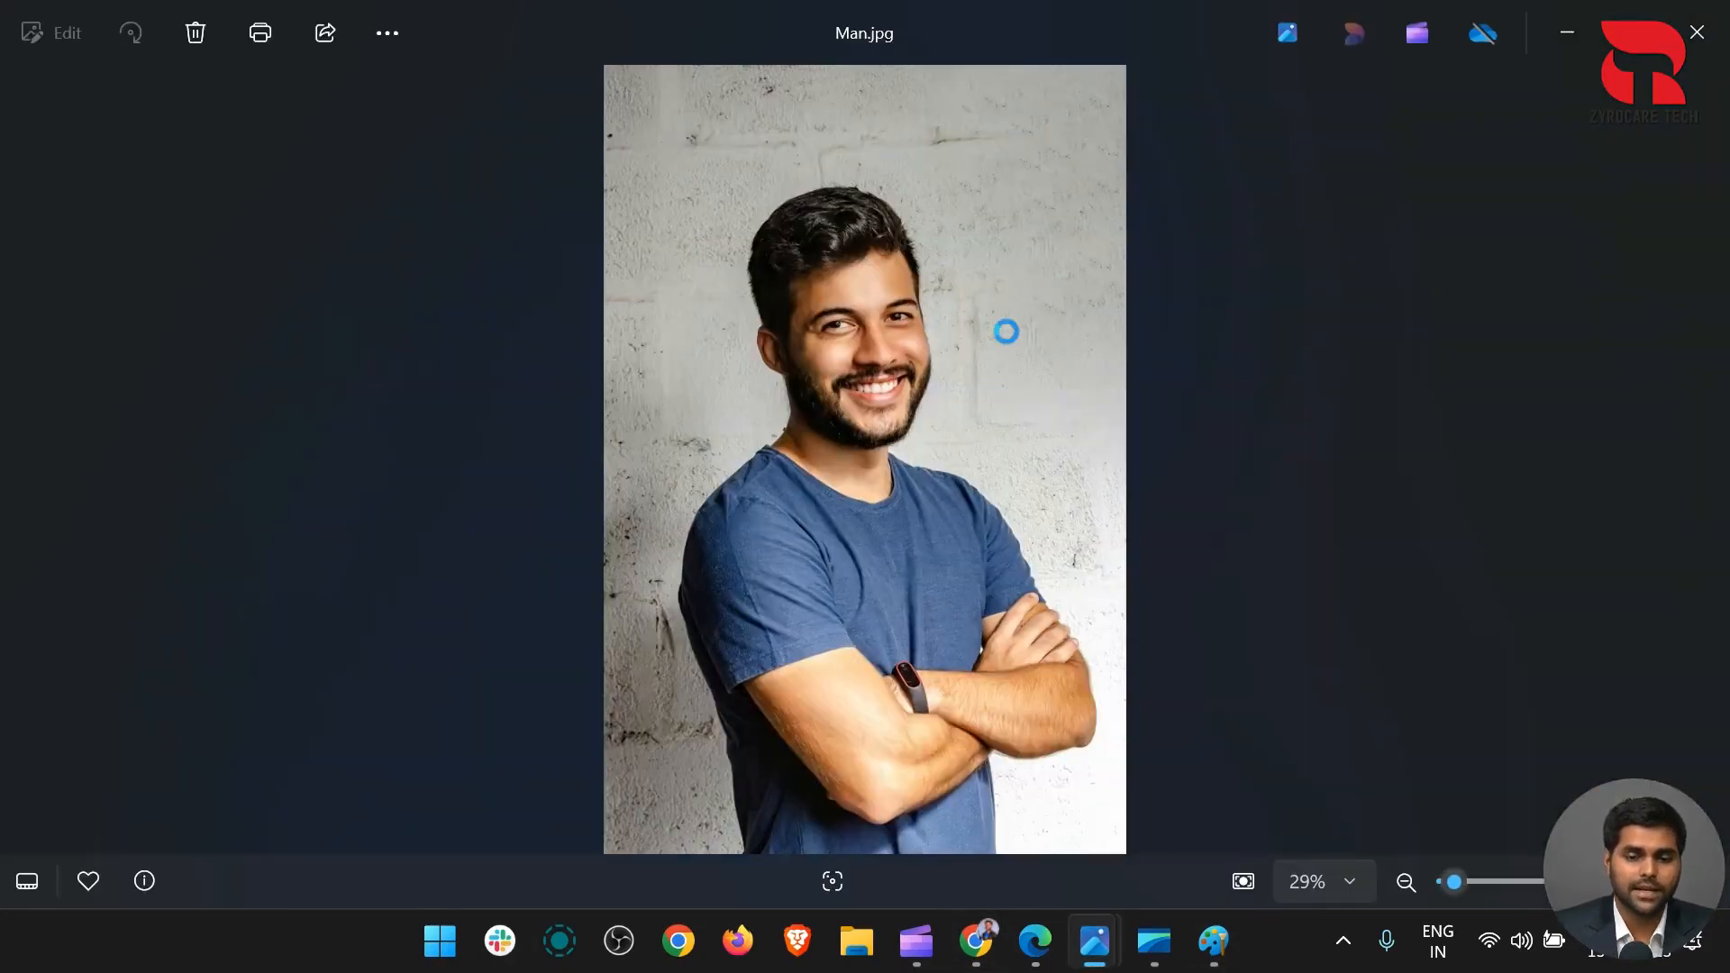
pyautogui.rightClick(1006, 330)
pyautogui.click(1095, 113)
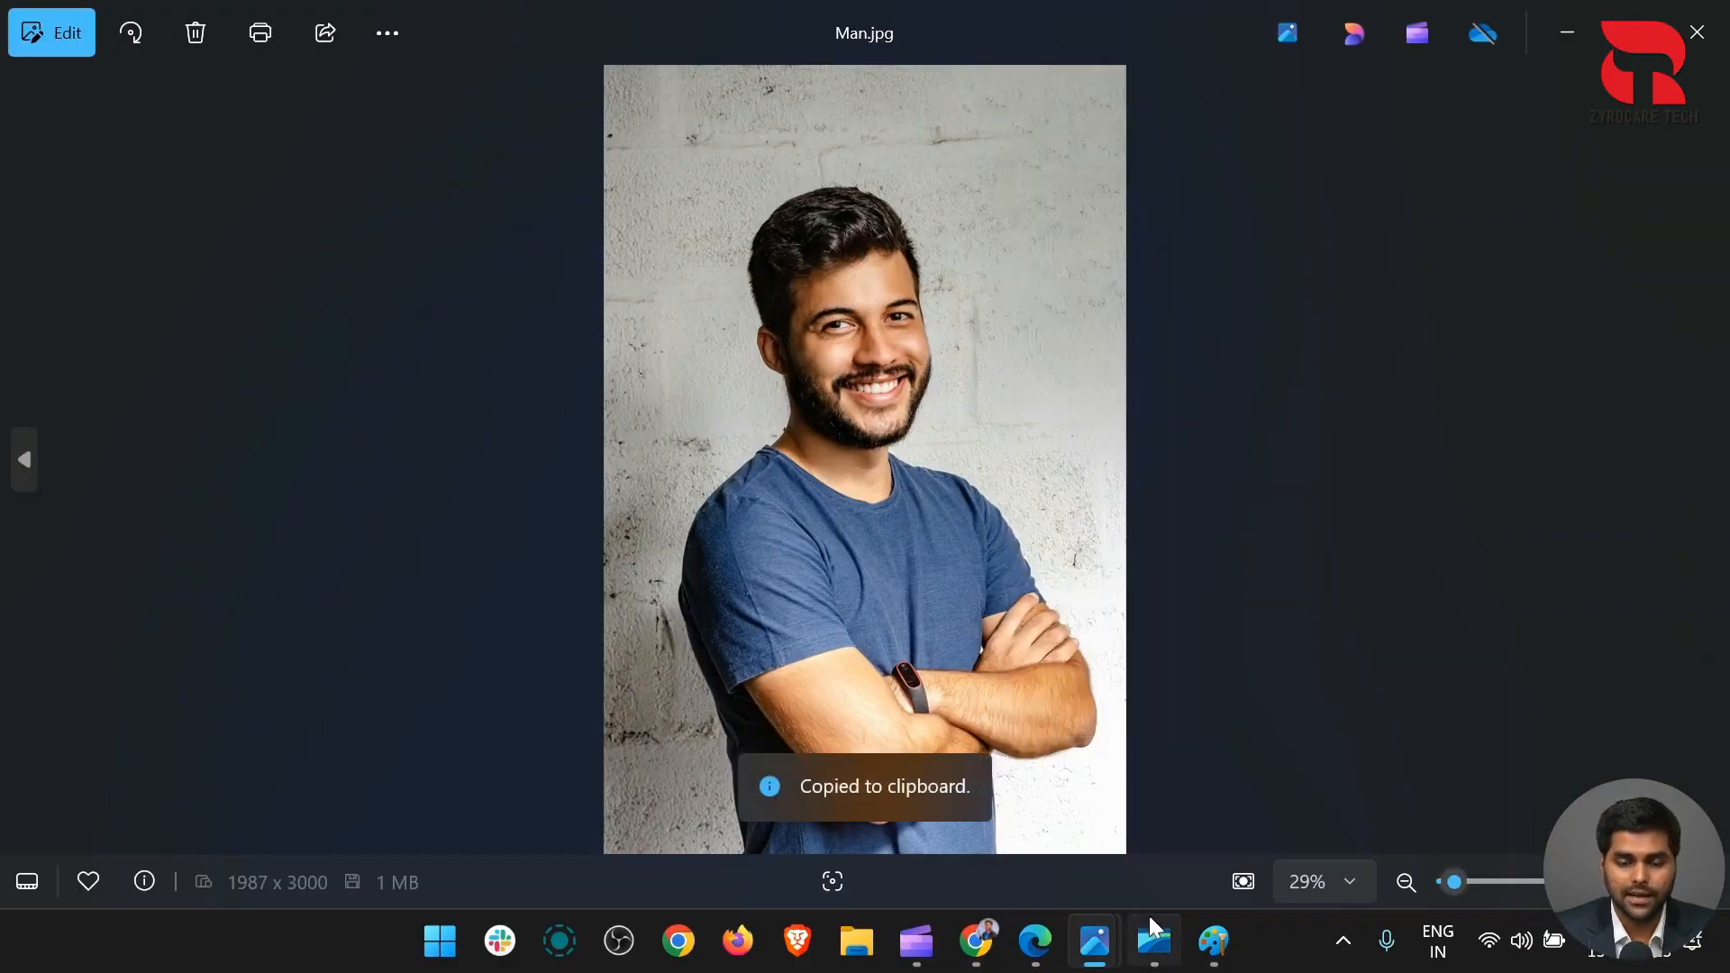
# Switch to Paint and paste the copied Man picture onto the blank canvas
pyautogui.click(1213, 940)
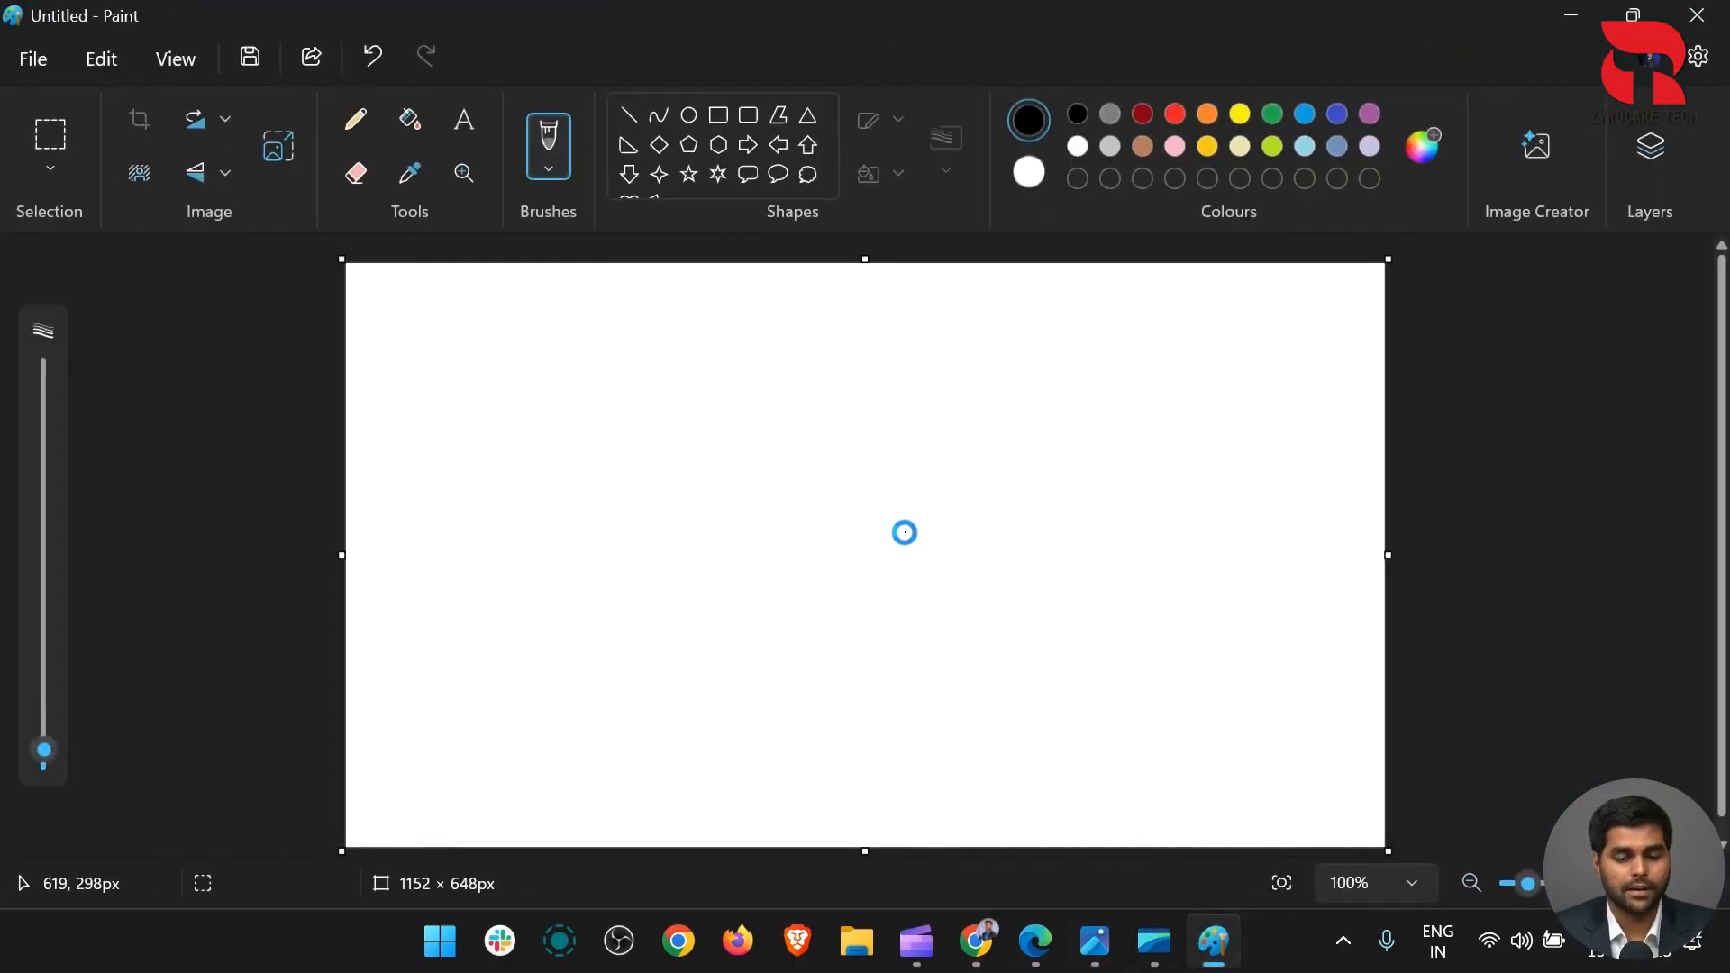
pyautogui.hotkey('ctrl', 'v')
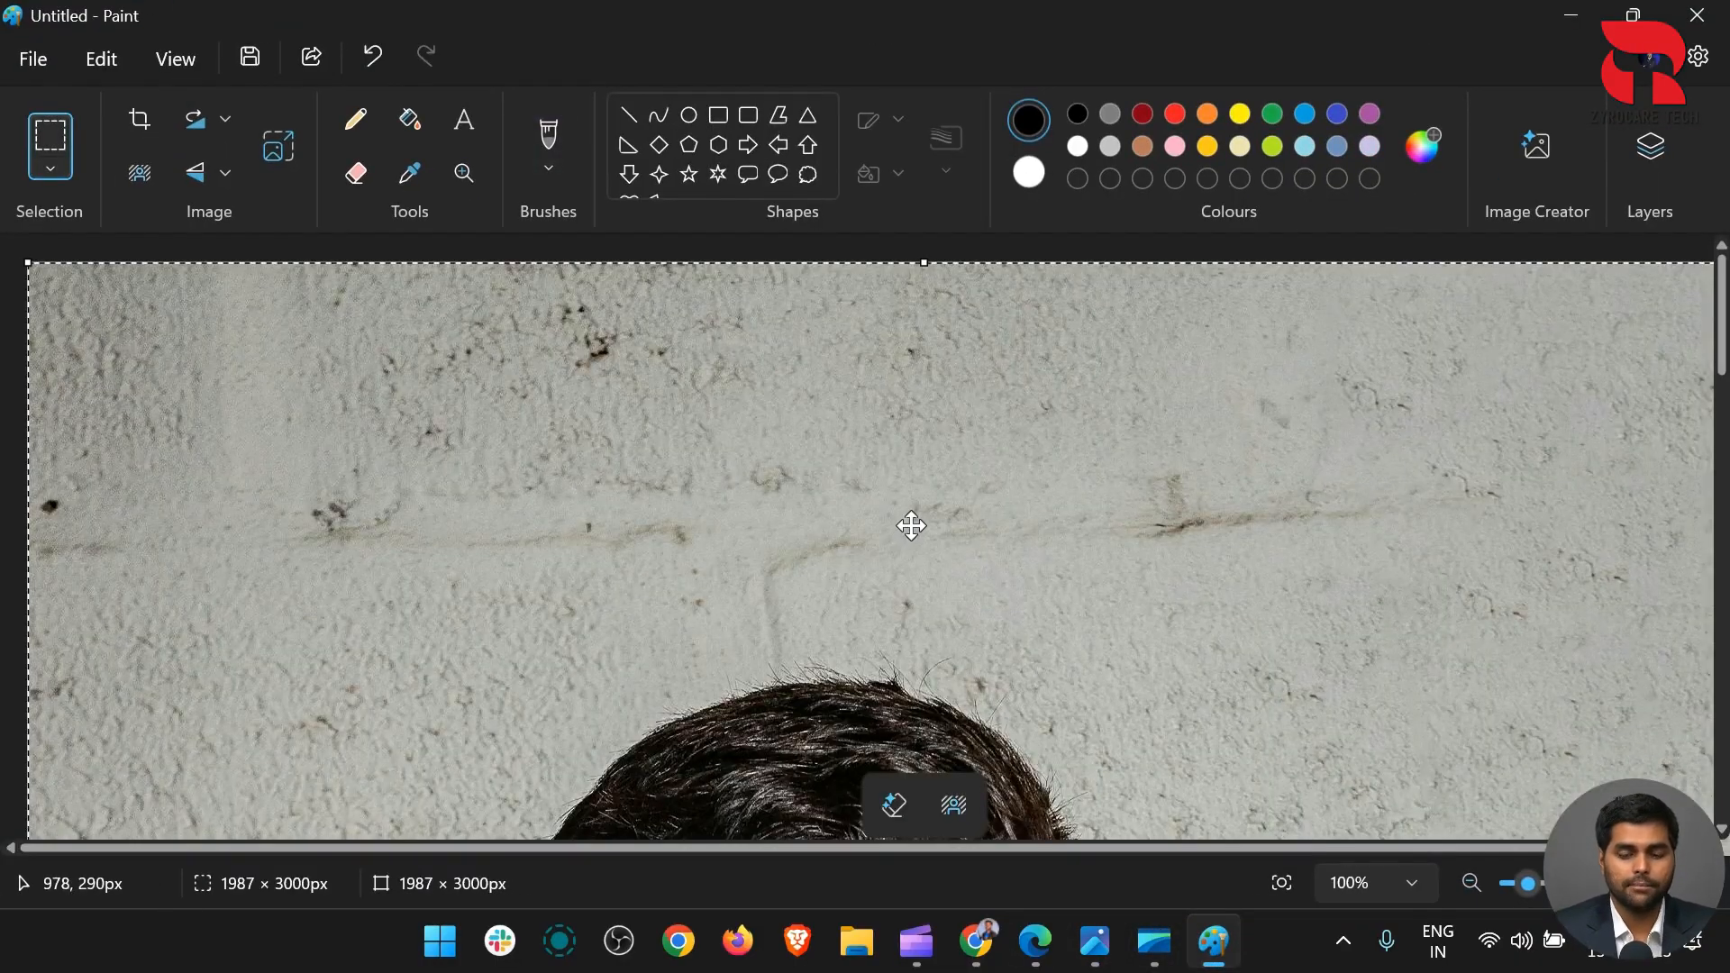
pyautogui.hotkey('ctrl', '-')
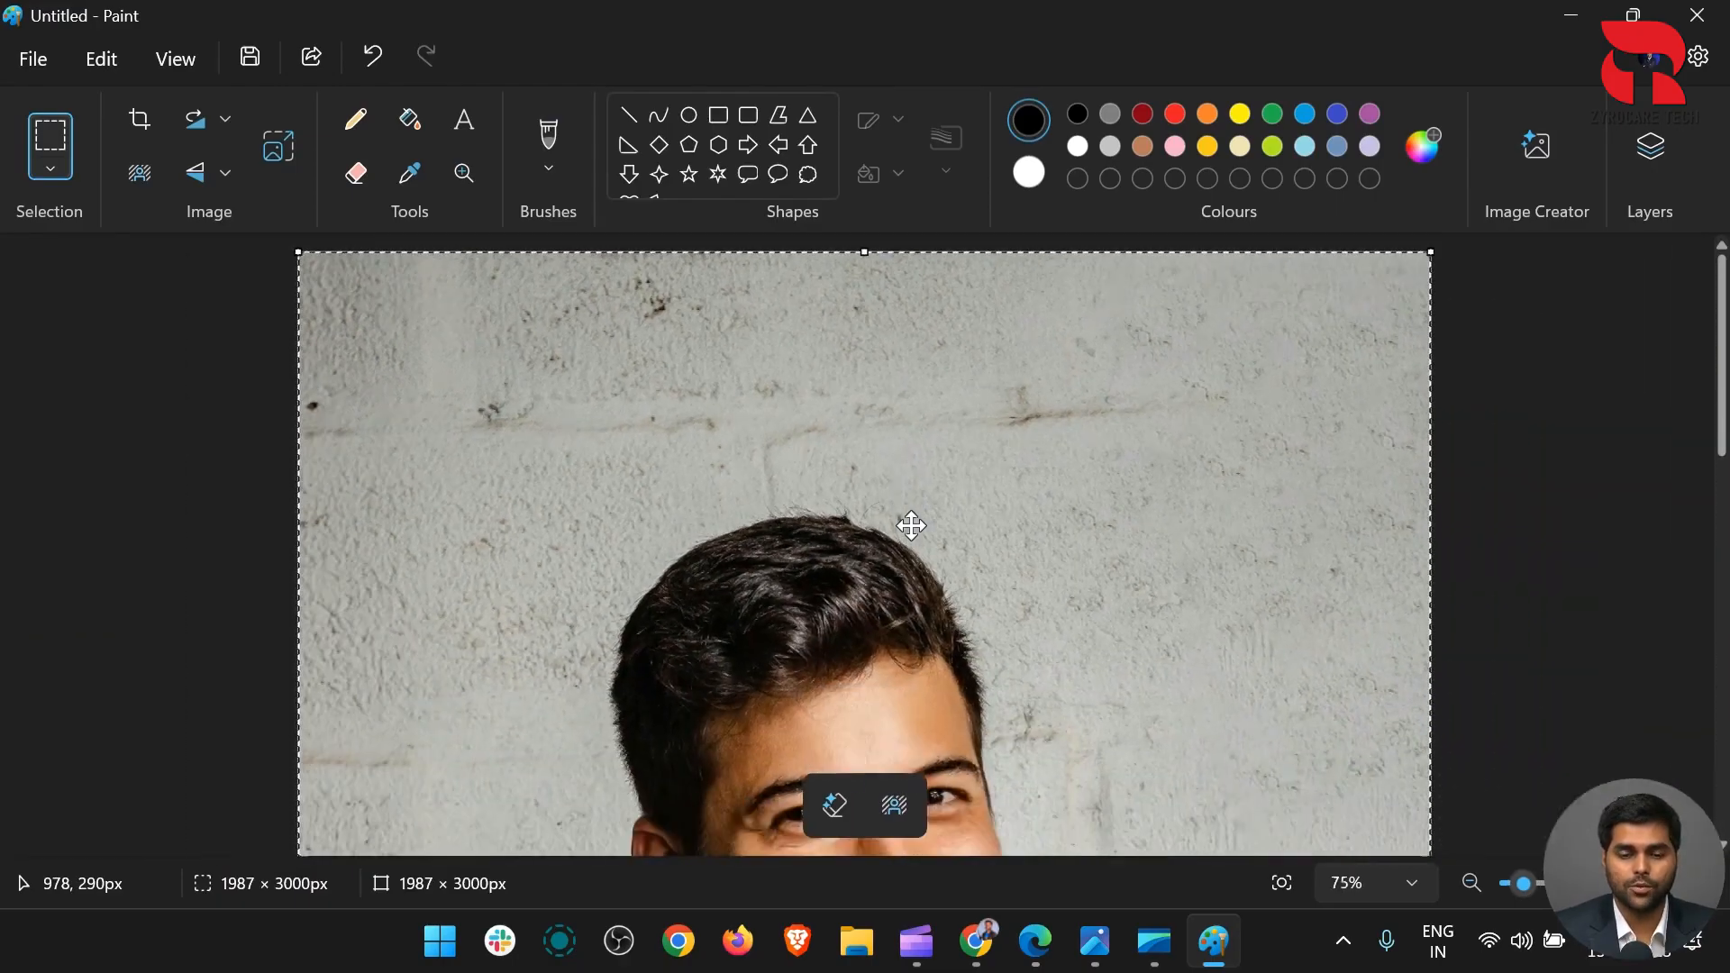
pyautogui.hotkey('ctrl', '-')
pyautogui.hotkey('ctrl', '-')
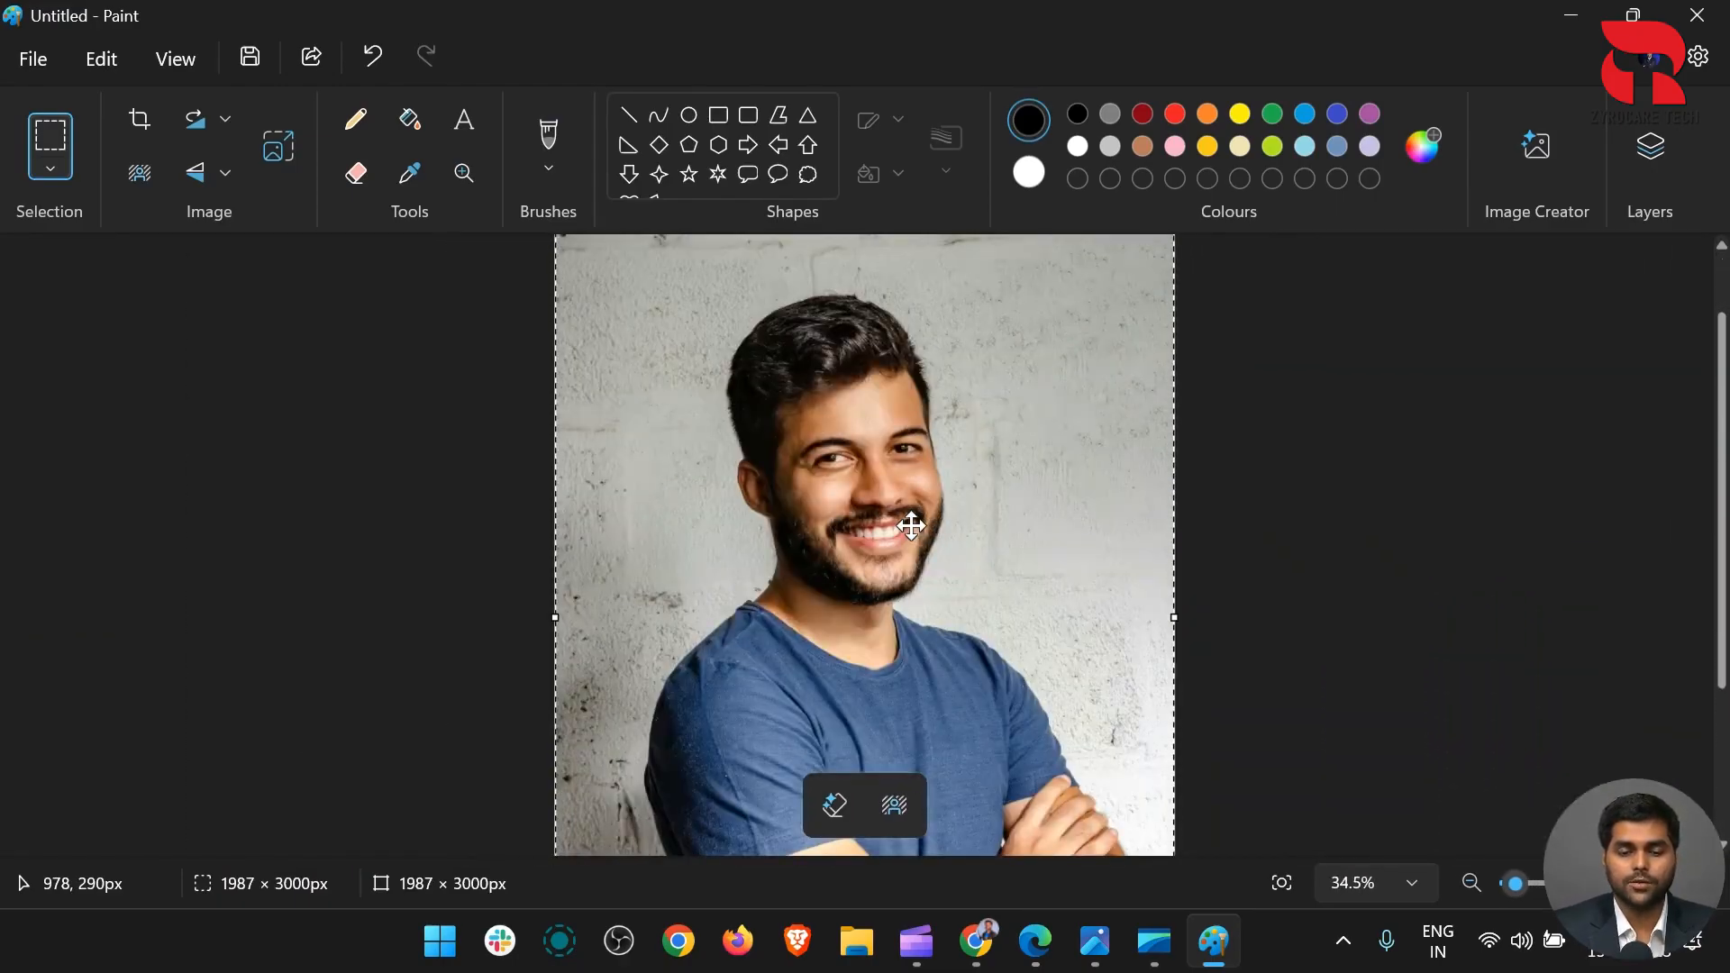
# Remove the background from the pasted Man picture and deselect it
pyautogui.hotkey('ctrl', '-')
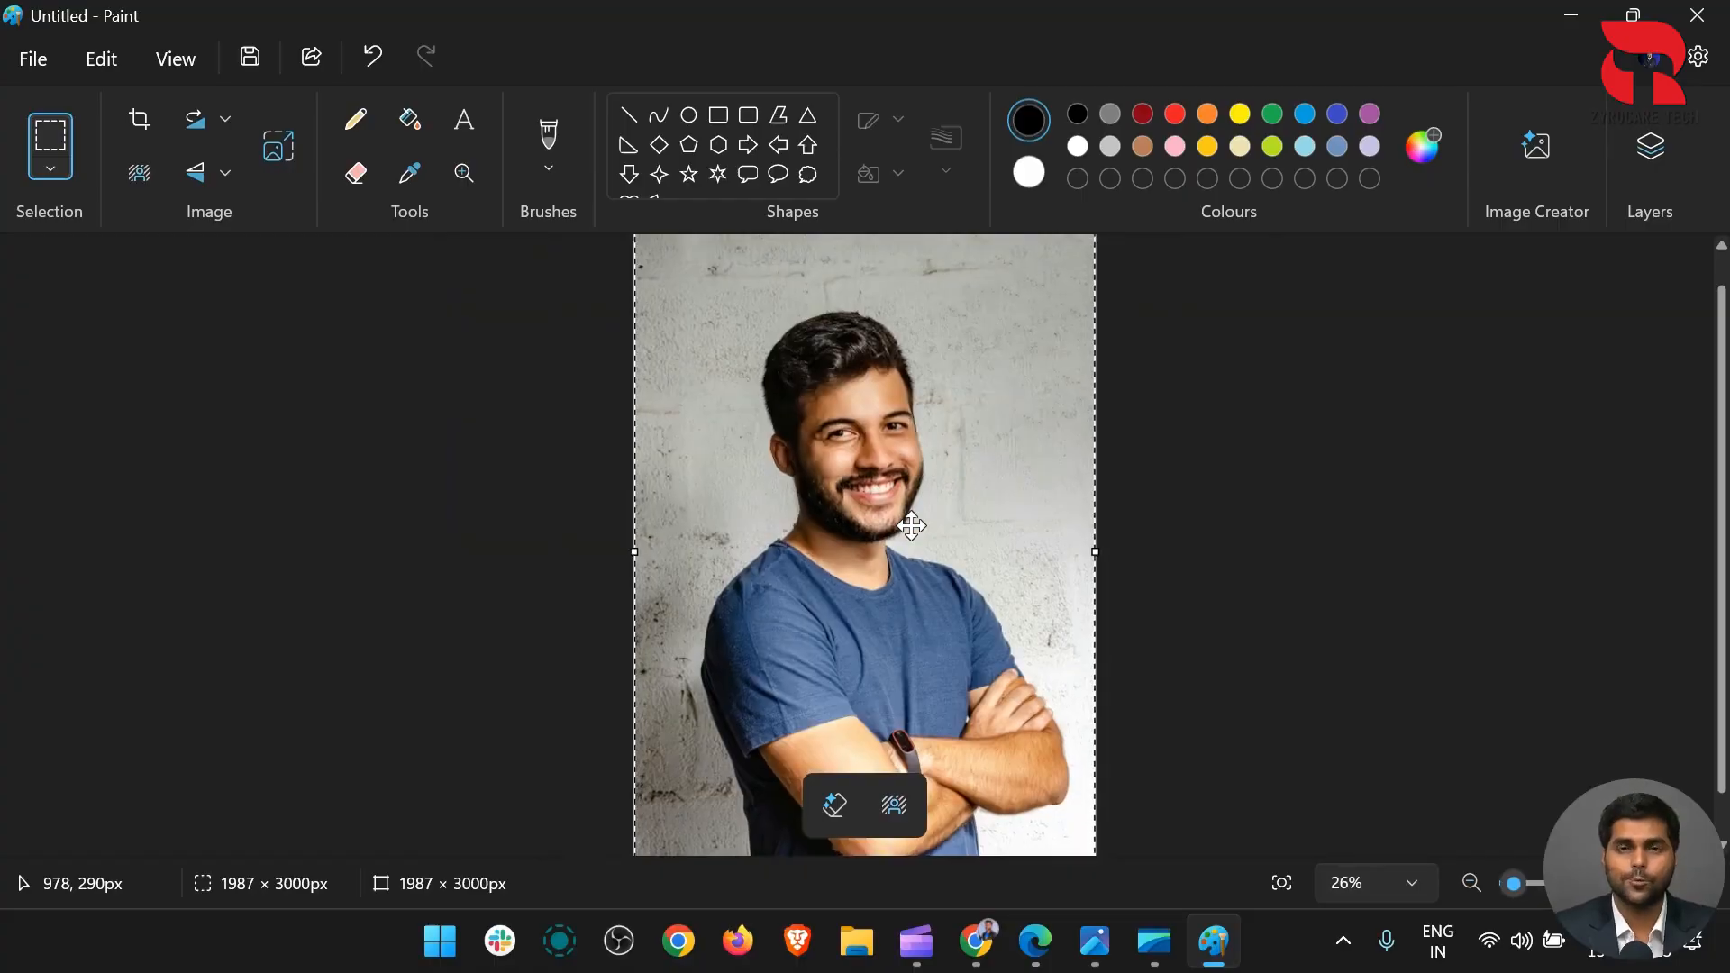
pyautogui.hotkey('ctrl', '-')
pyautogui.hotkey('ctrl', '+')
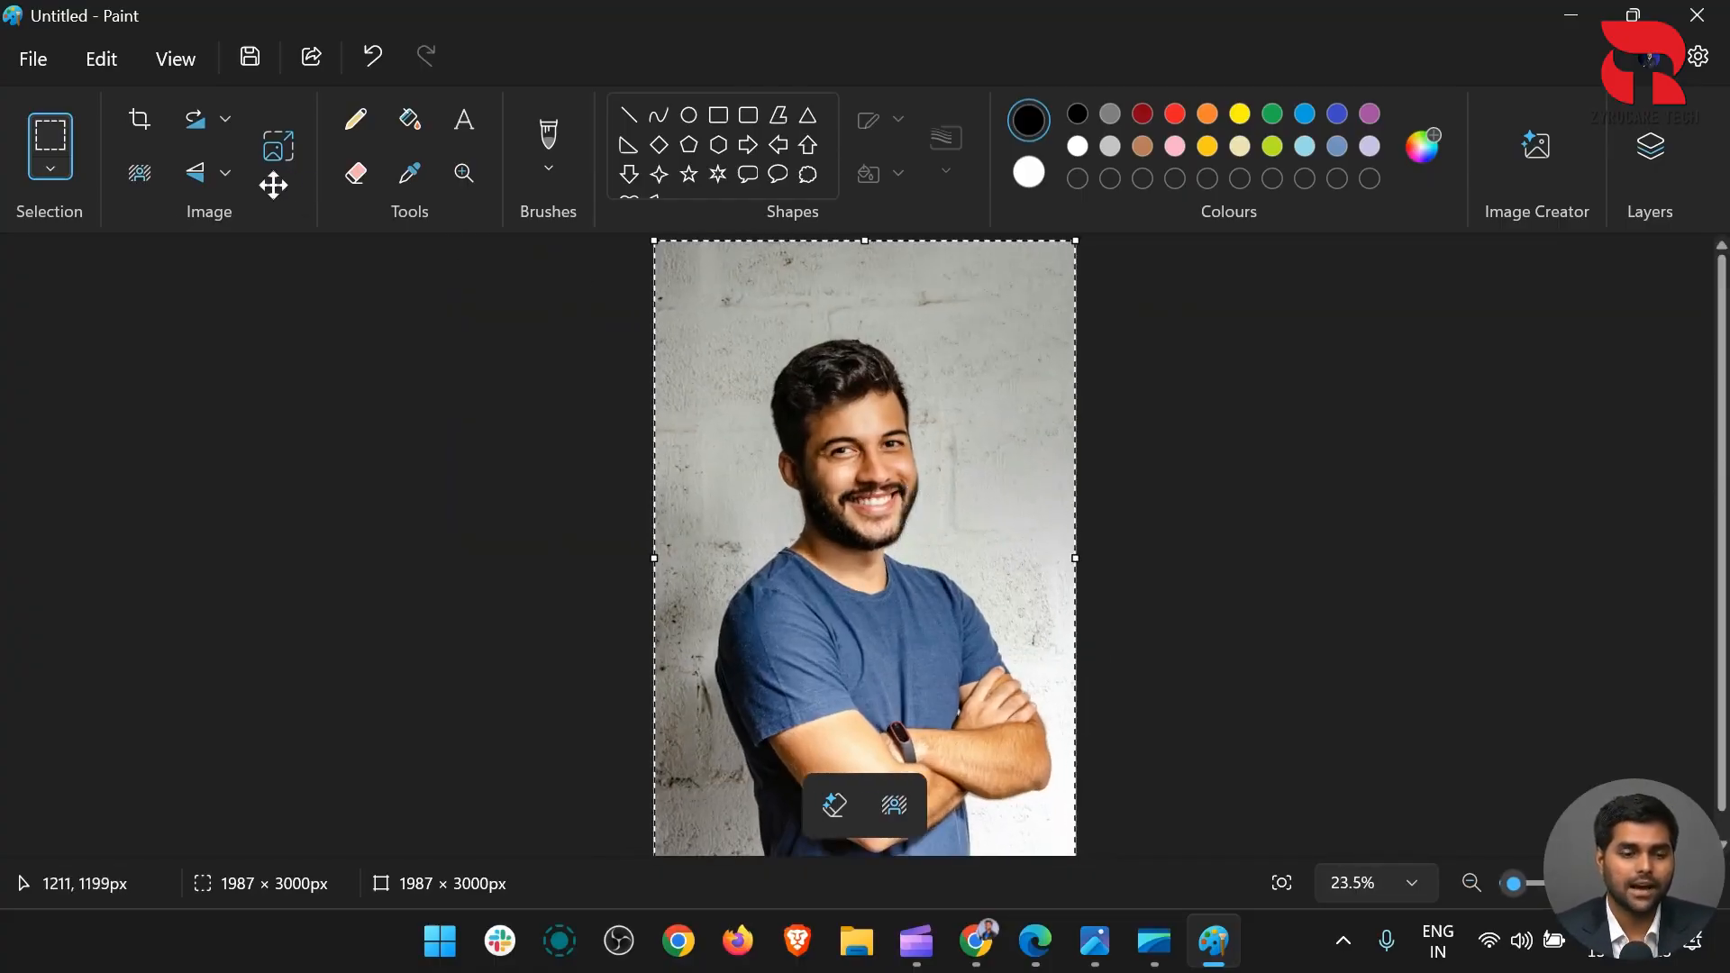
pyautogui.click(142, 180)
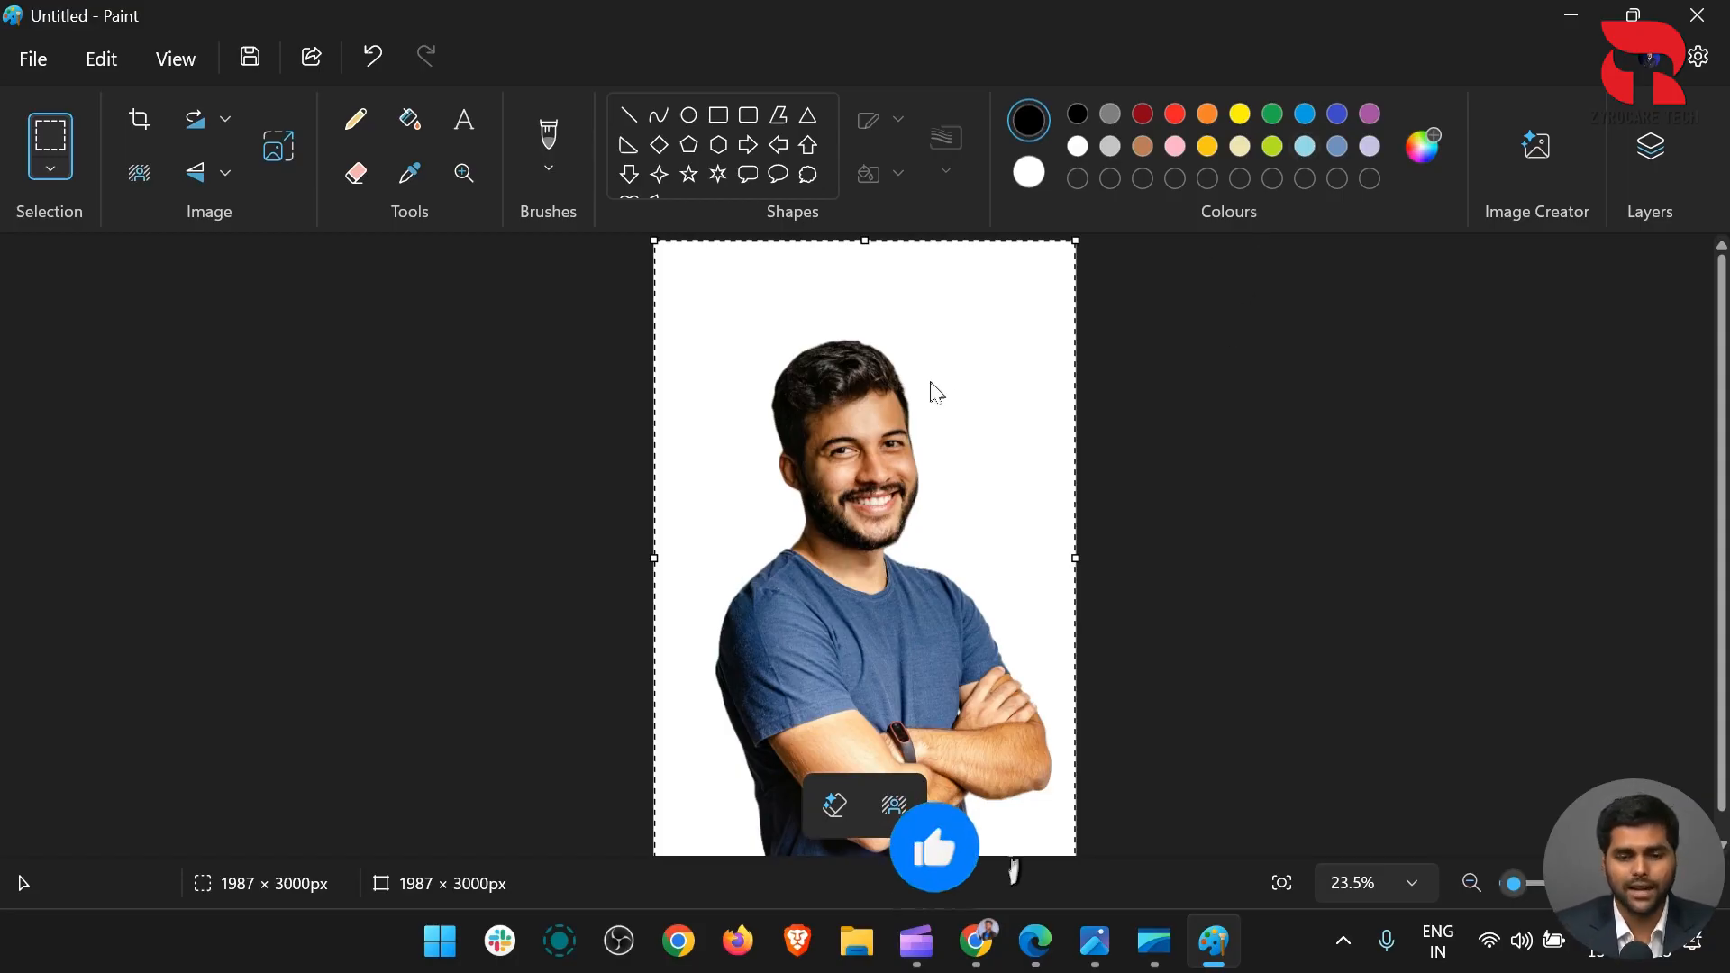
pyautogui.click(1432, 298)
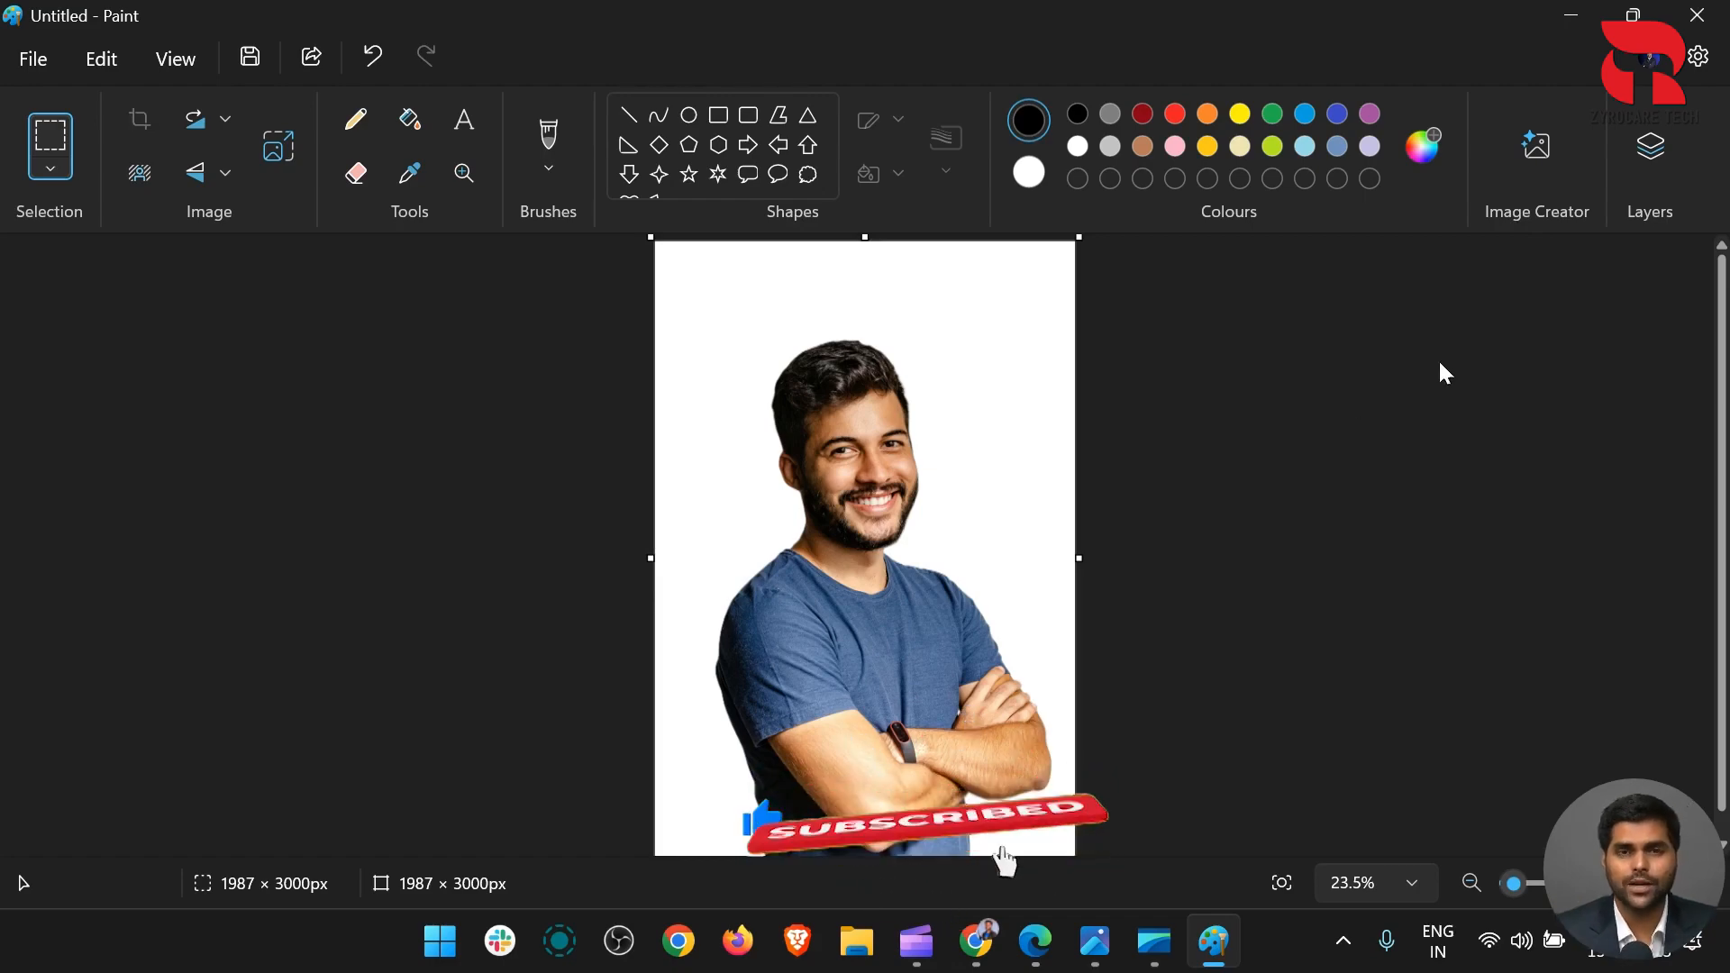
# Show the image's layers and add a new blank layer above the cut-out man
pyautogui.click(1541, 151)
pyautogui.click(1666, 162)
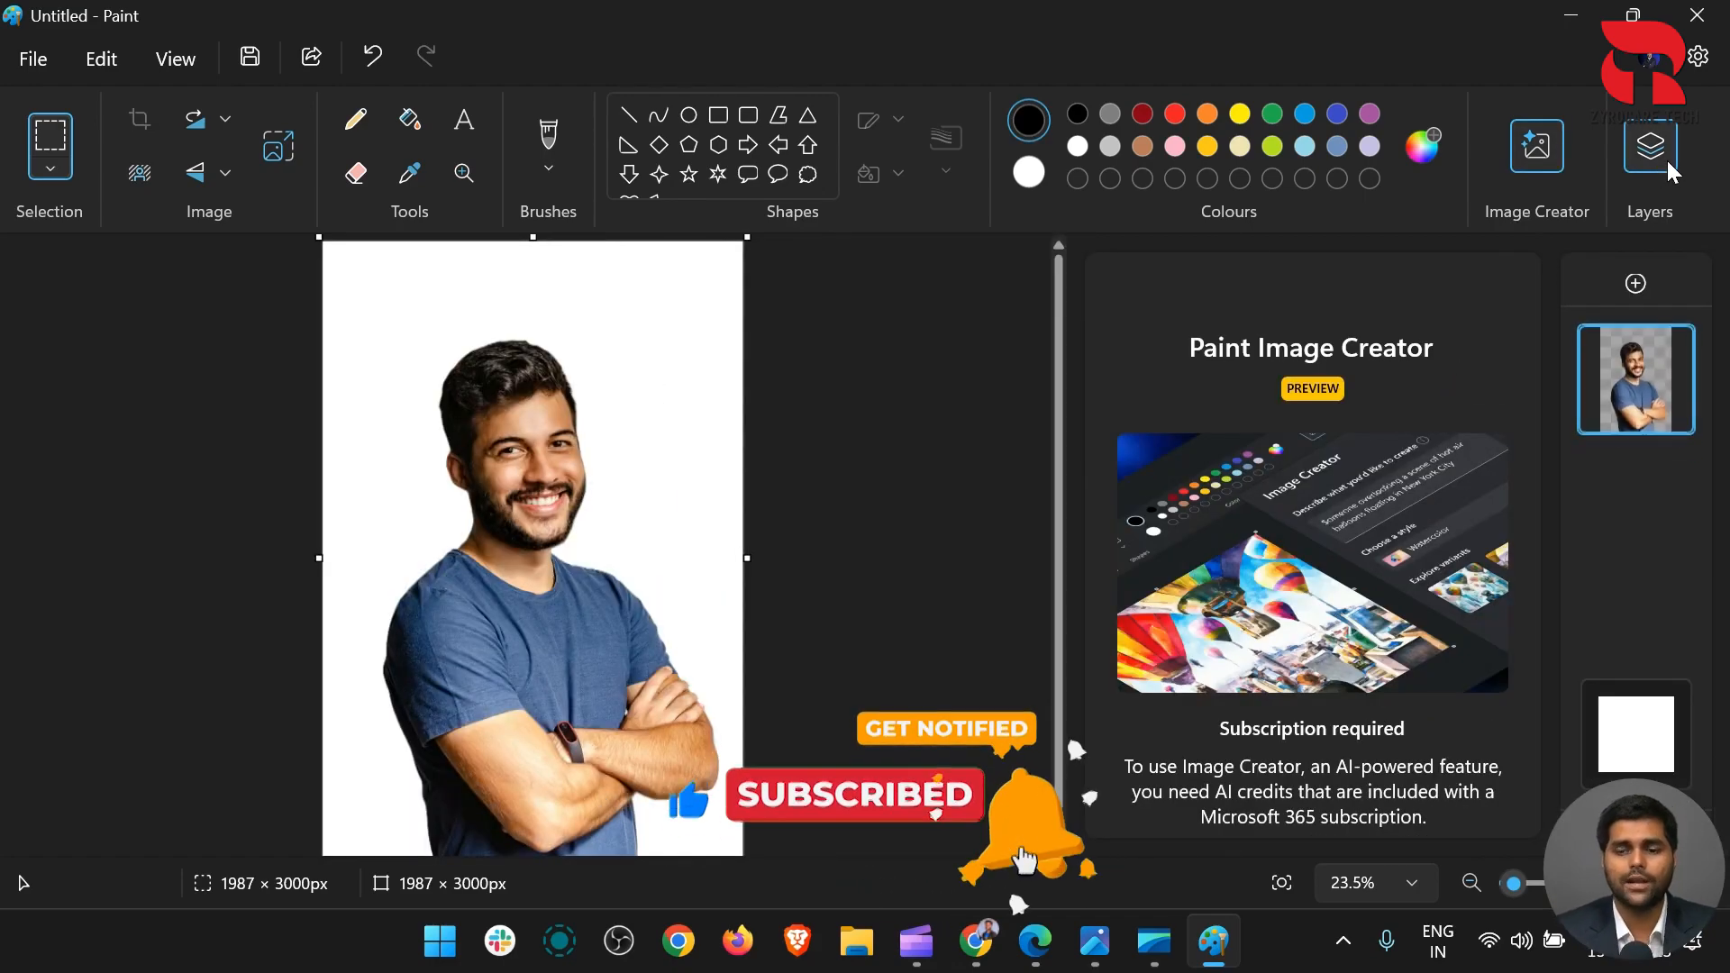
pyautogui.click(1531, 161)
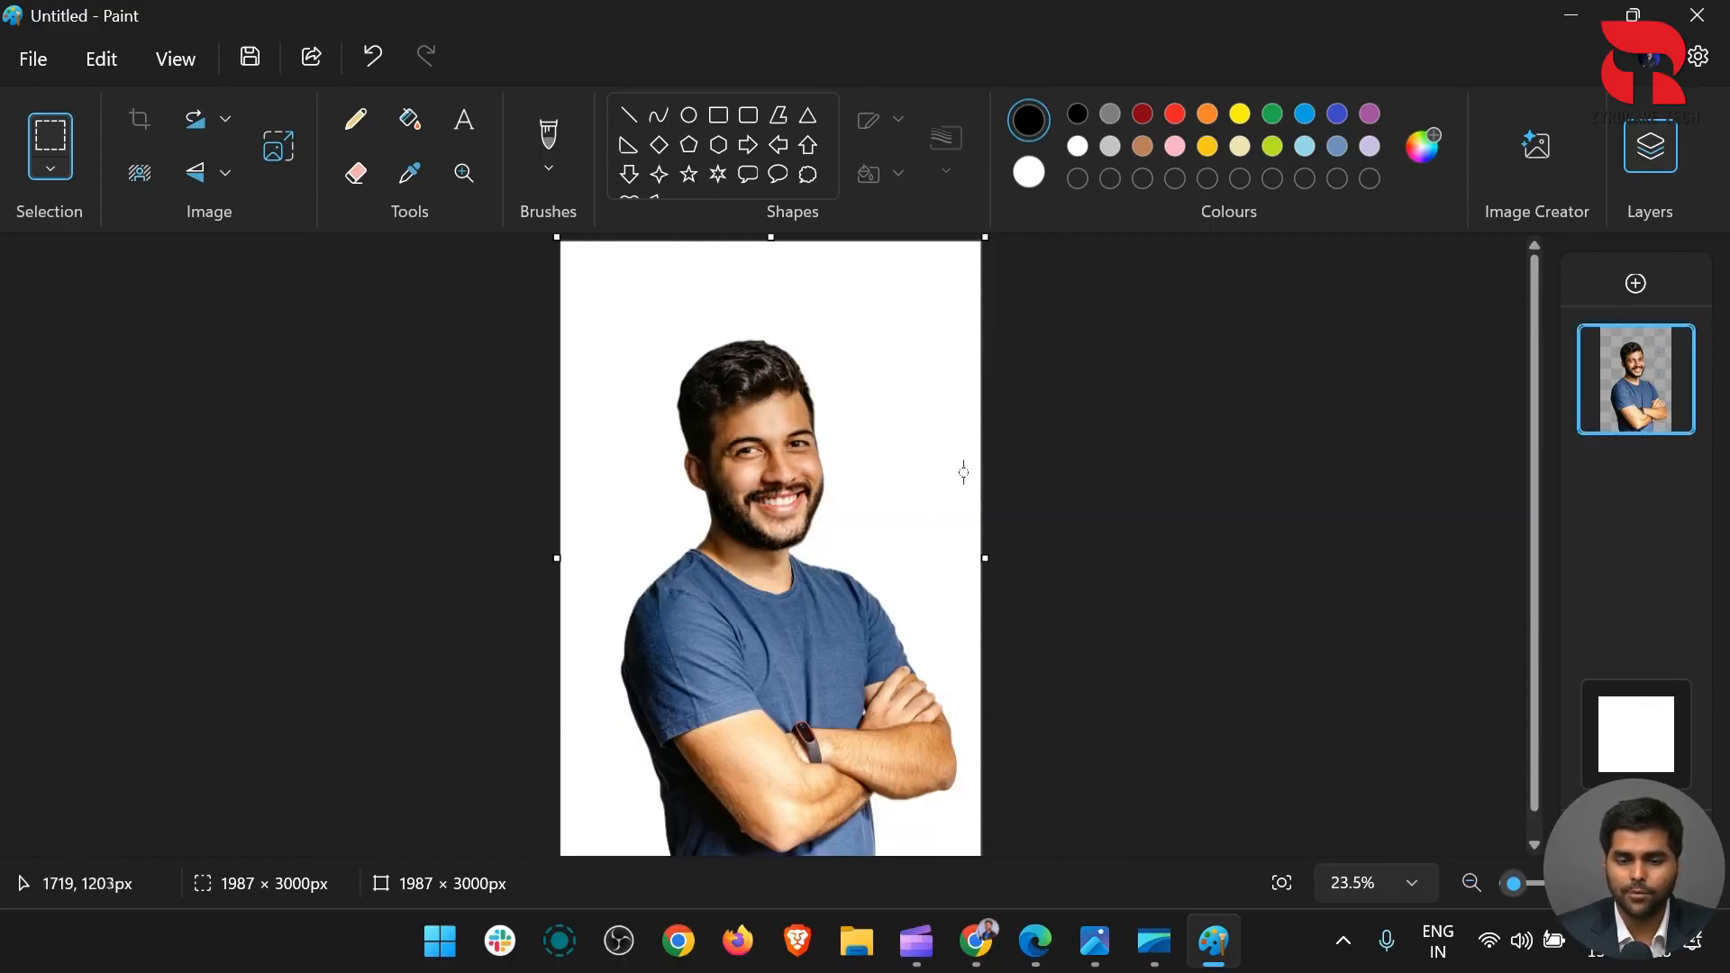
pyautogui.click(1636, 283)
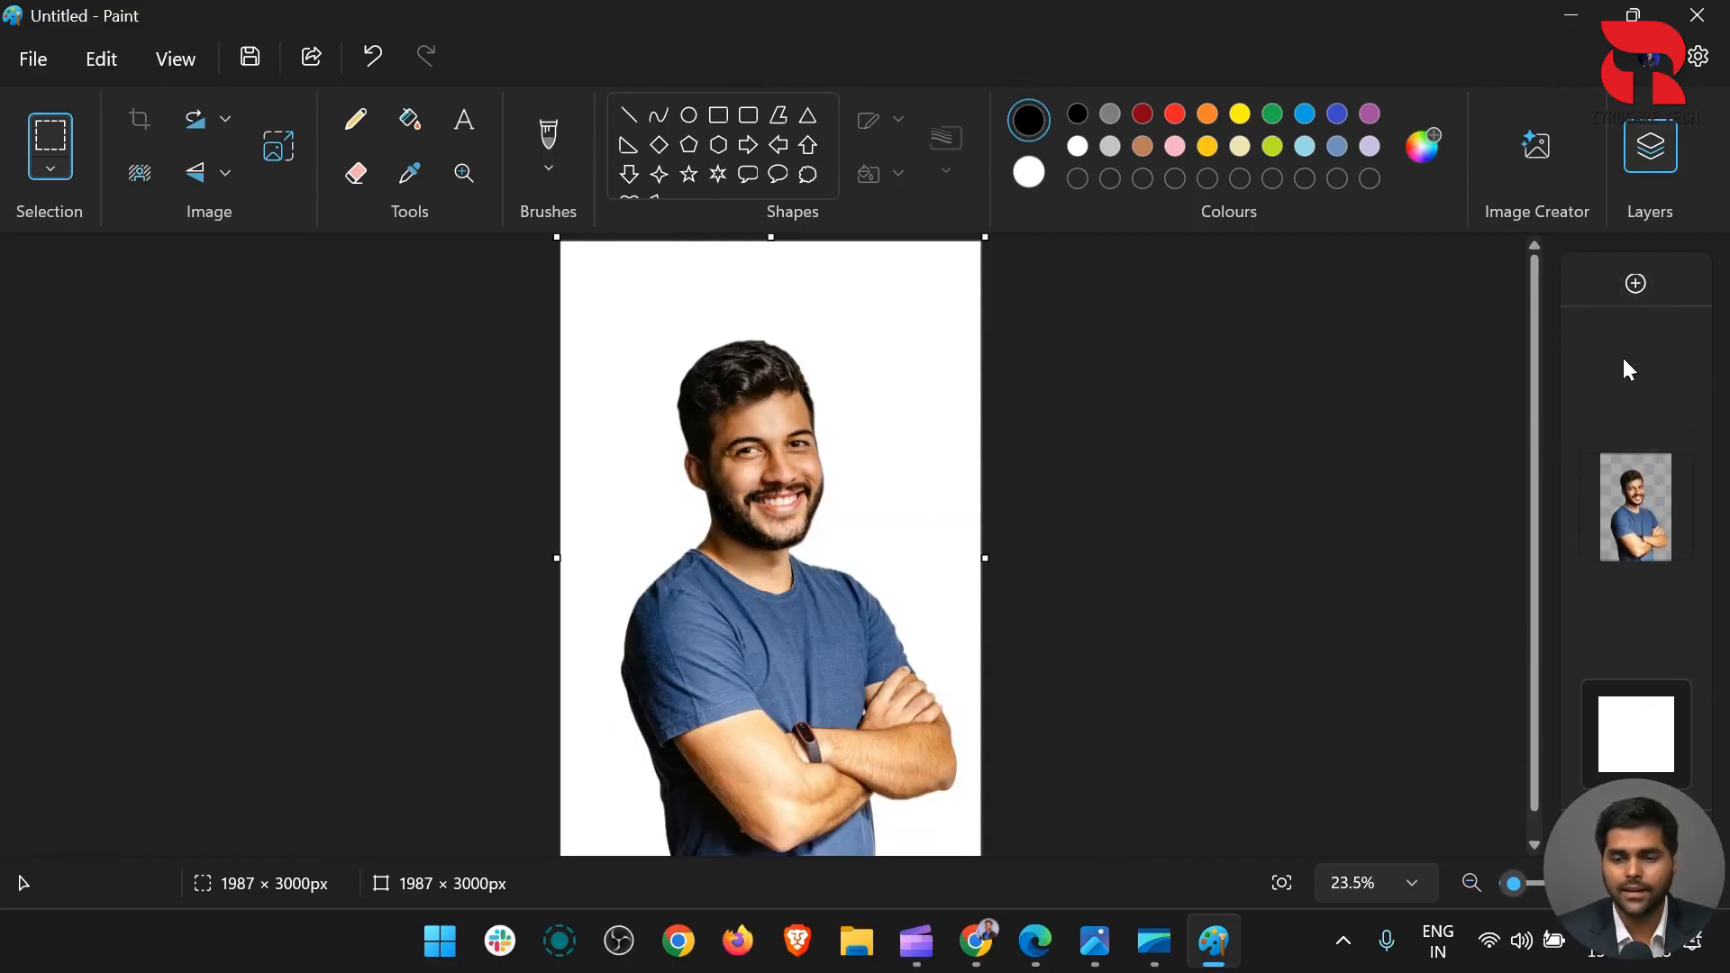
# Set the canvas background colour to the light turquoise basic colour #9FFCFD
pyautogui.click(1028, 171)
pyautogui.click(1028, 171)
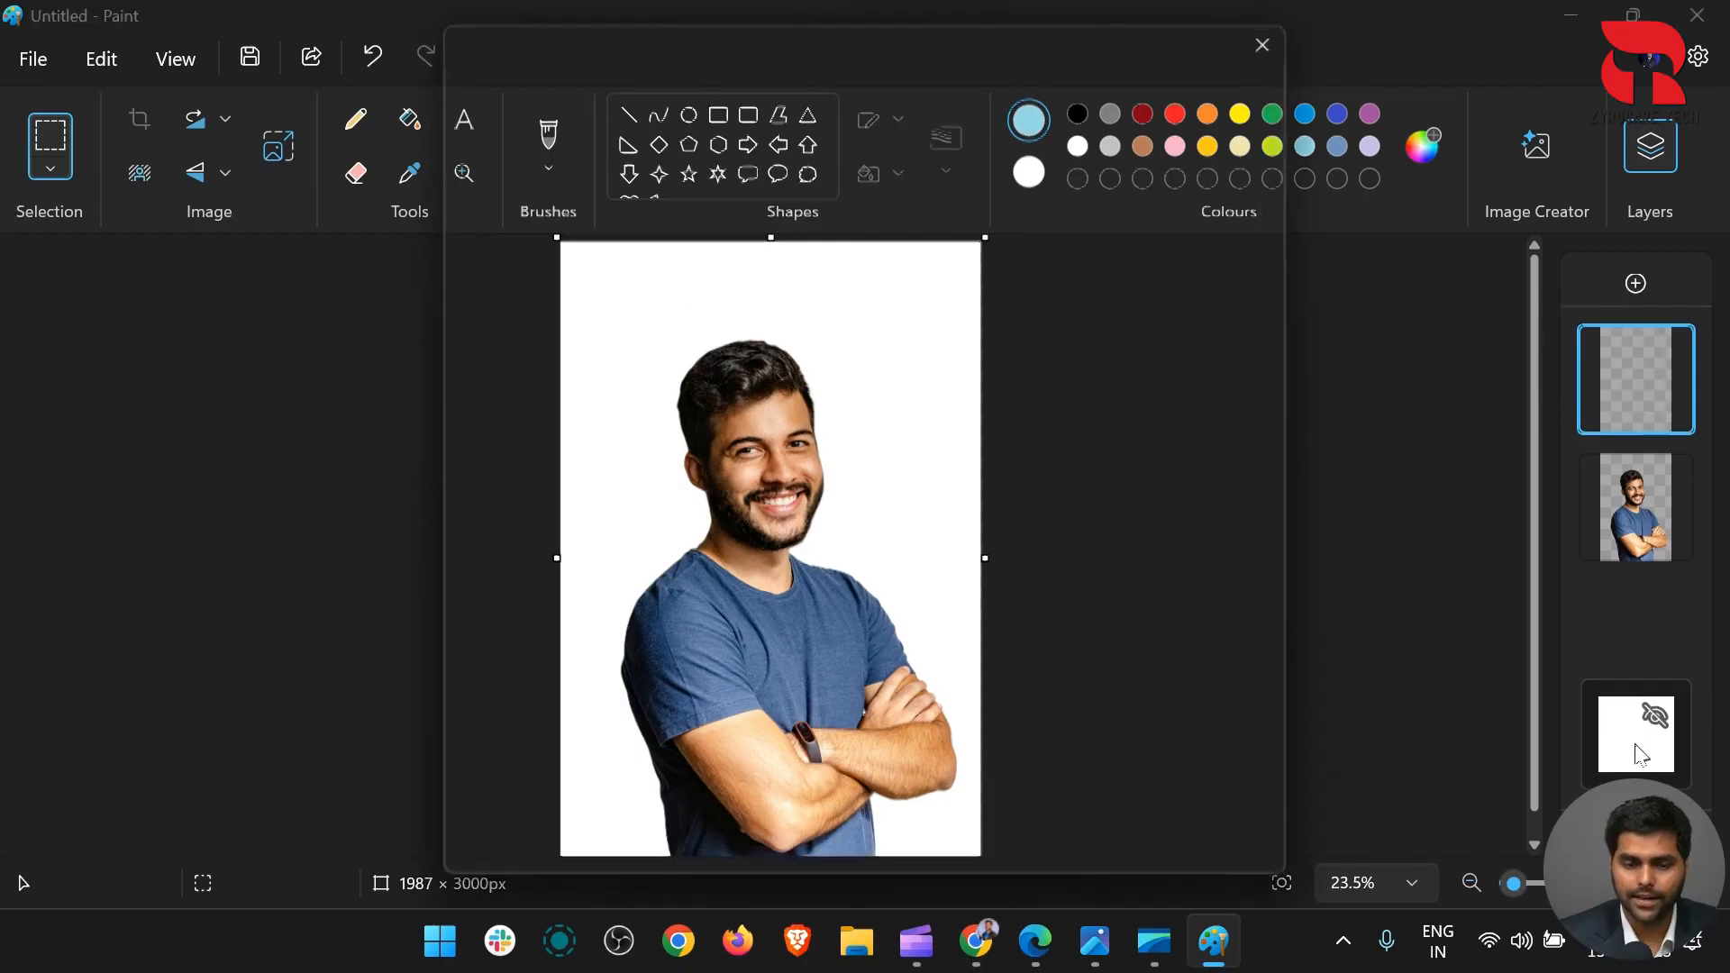
pyautogui.click(697, 605)
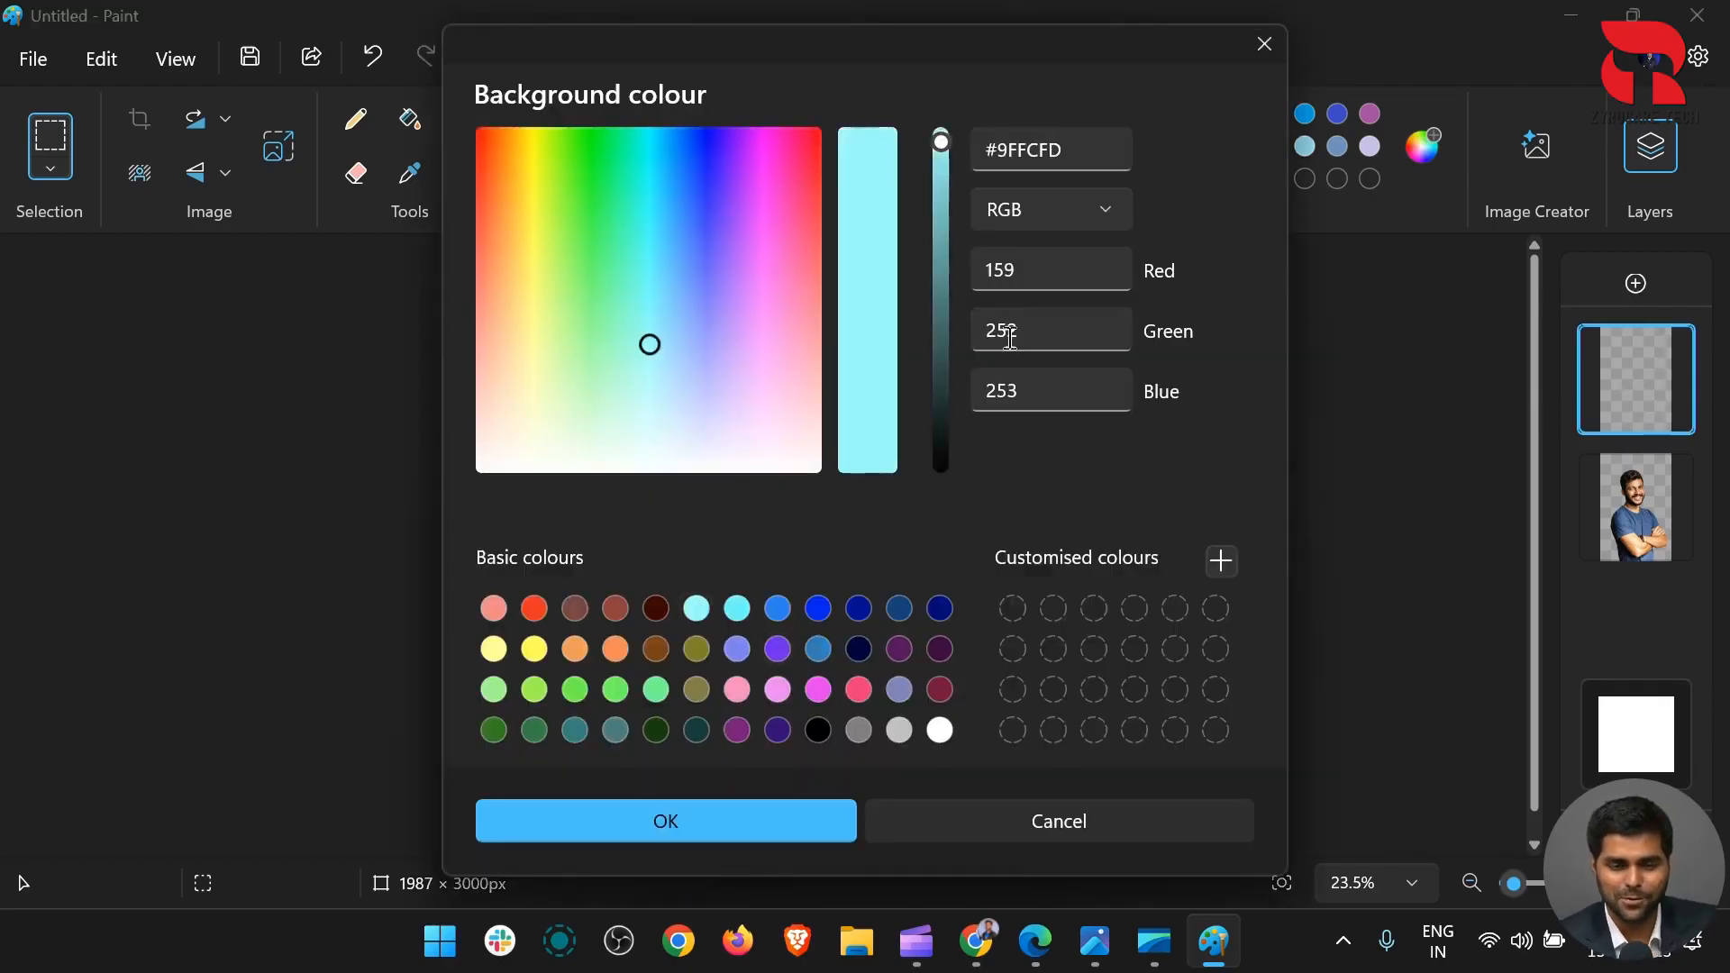
pyautogui.click(801, 818)
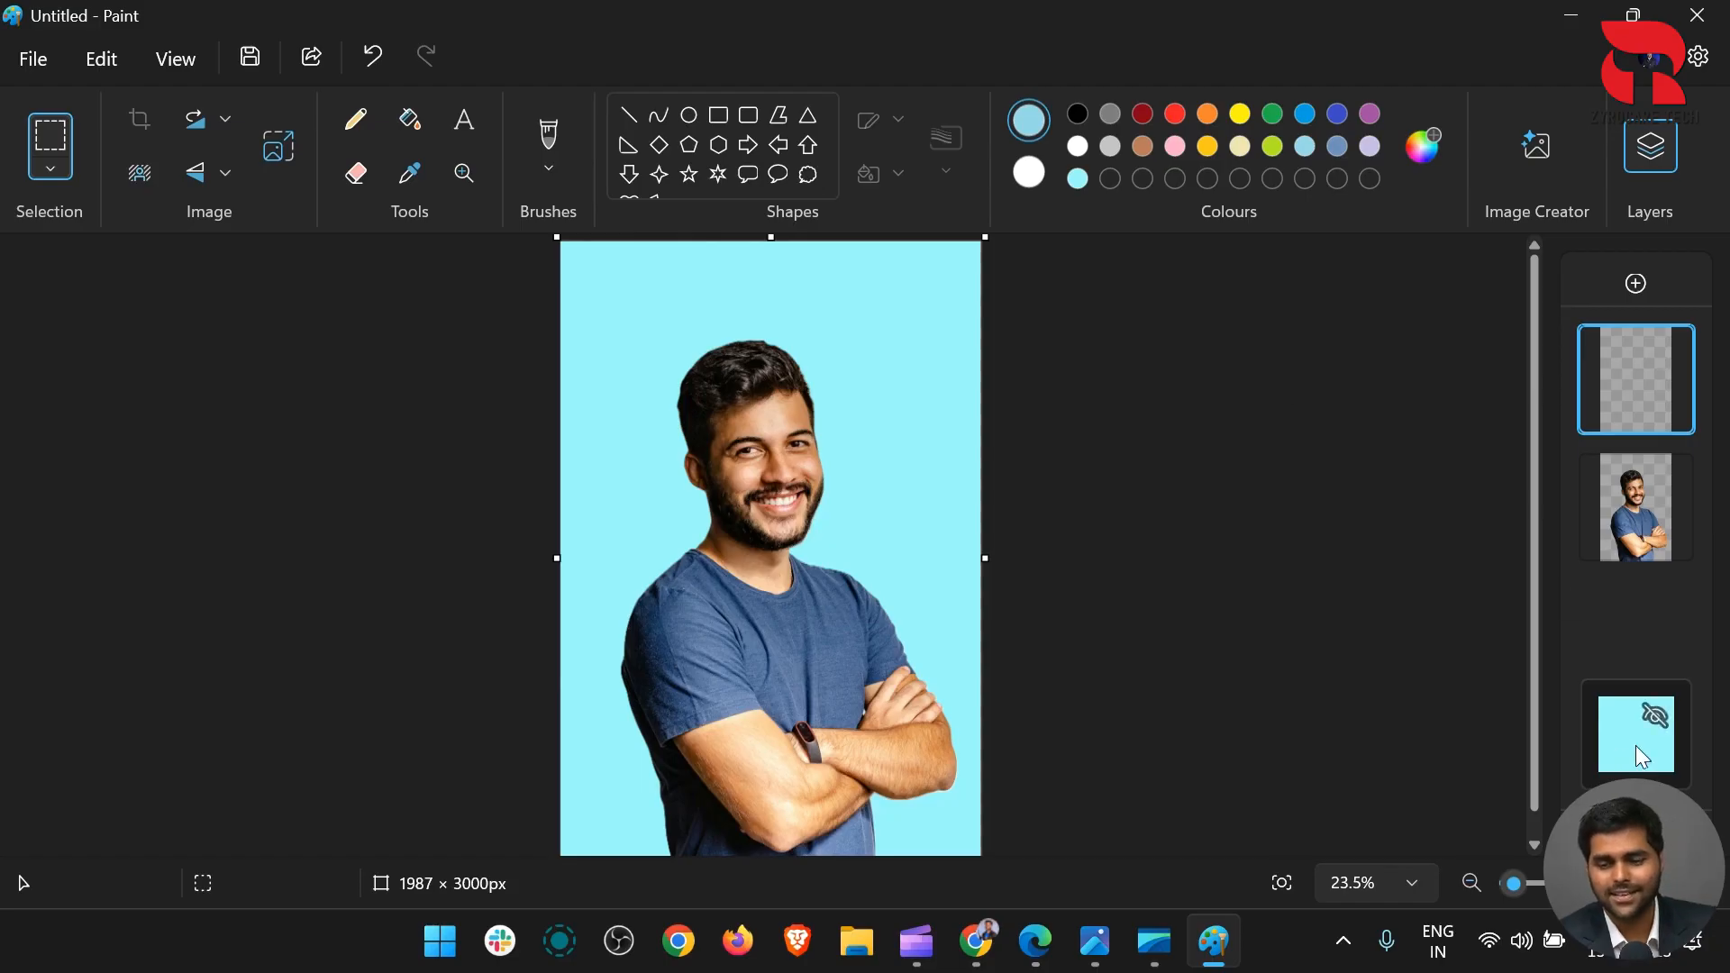
# Change the canvas background colour to the orange basic colour #F08650
pyautogui.moveTo(1636, 748)
pyautogui.click(1630, 499)
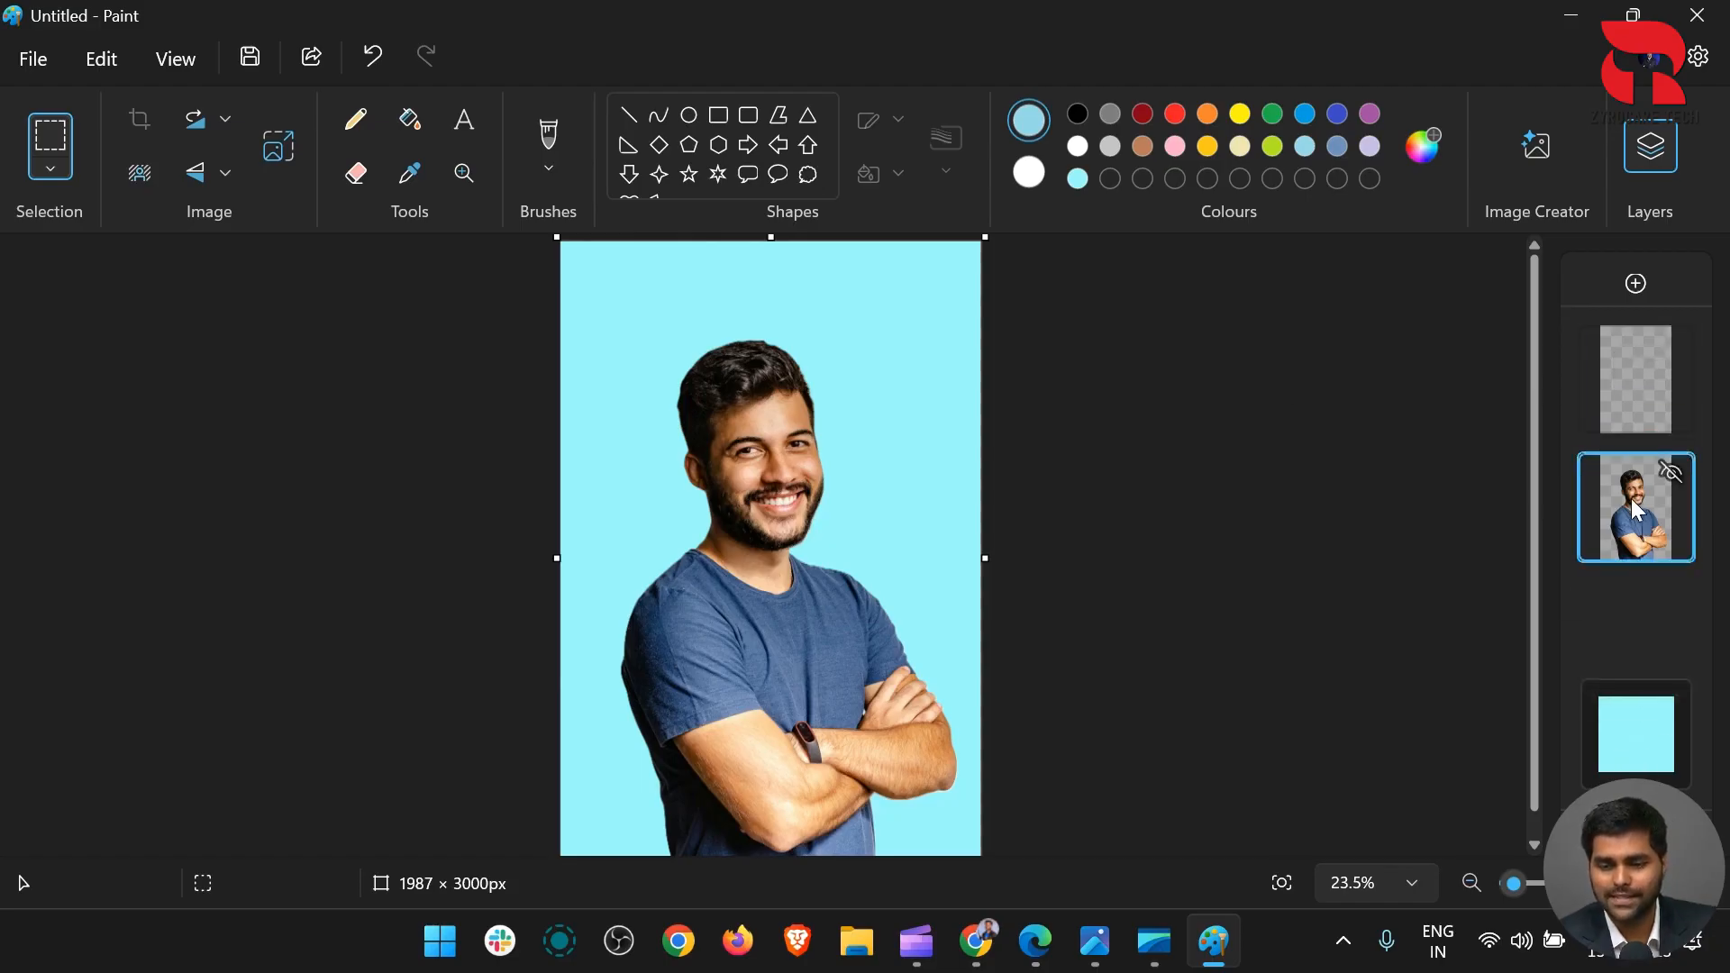
pyautogui.click(1634, 410)
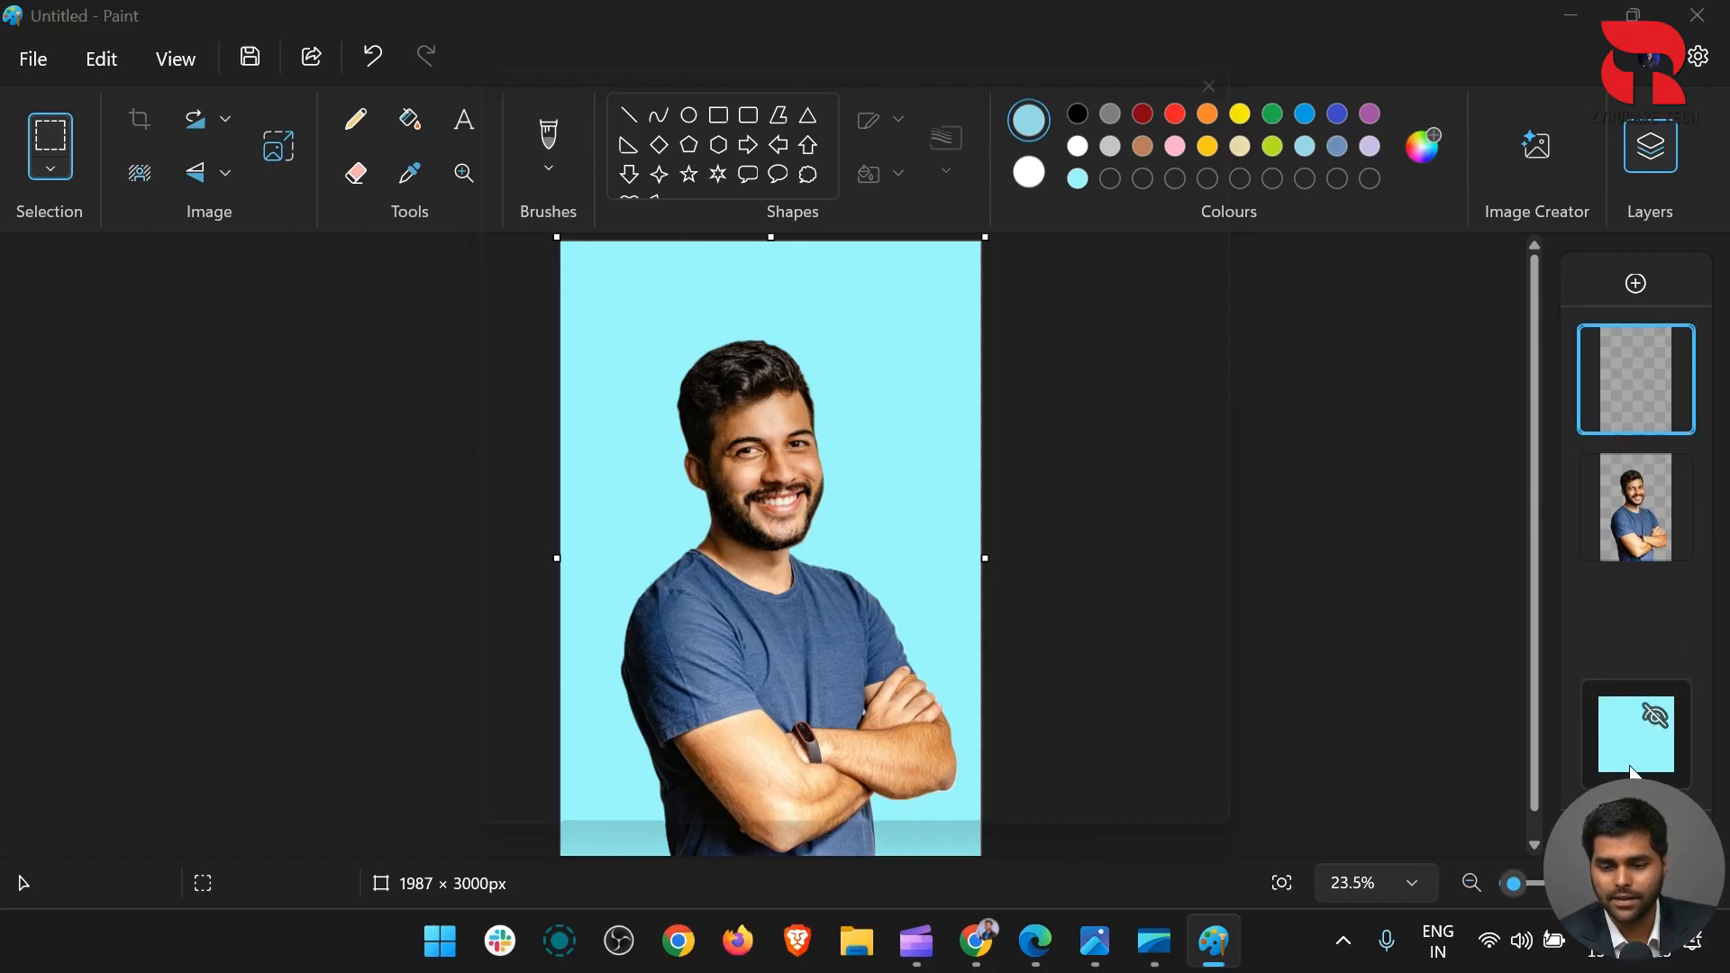
pyautogui.click(1636, 737)
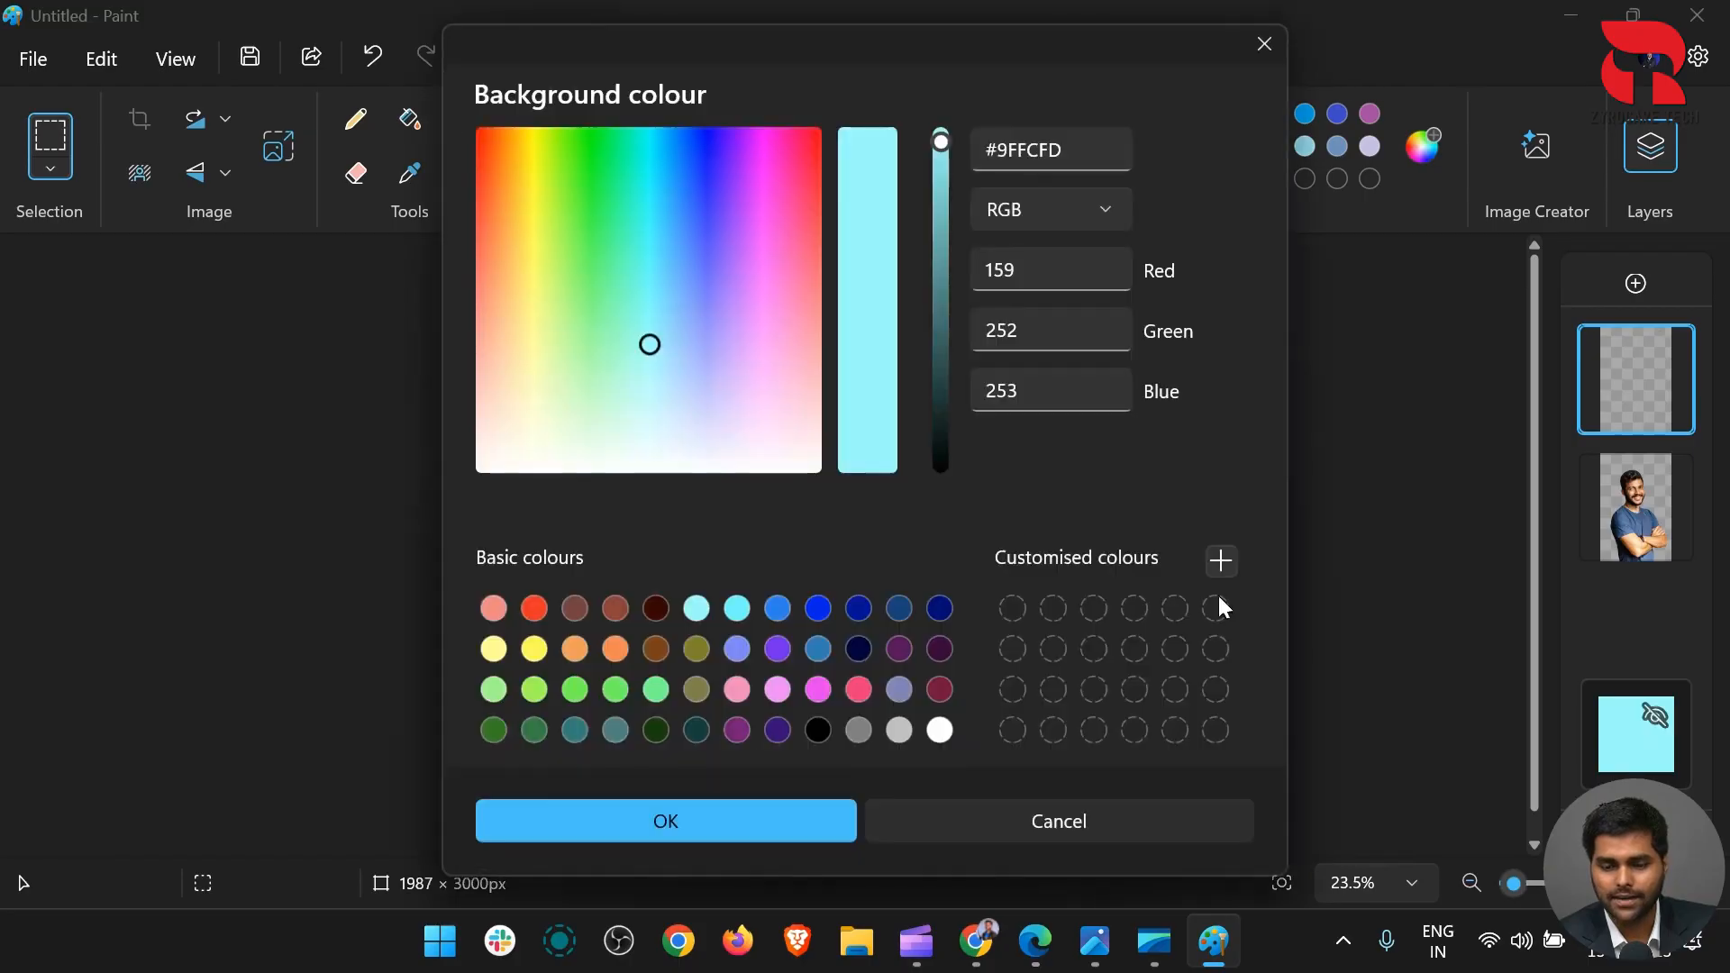
pyautogui.click(615, 647)
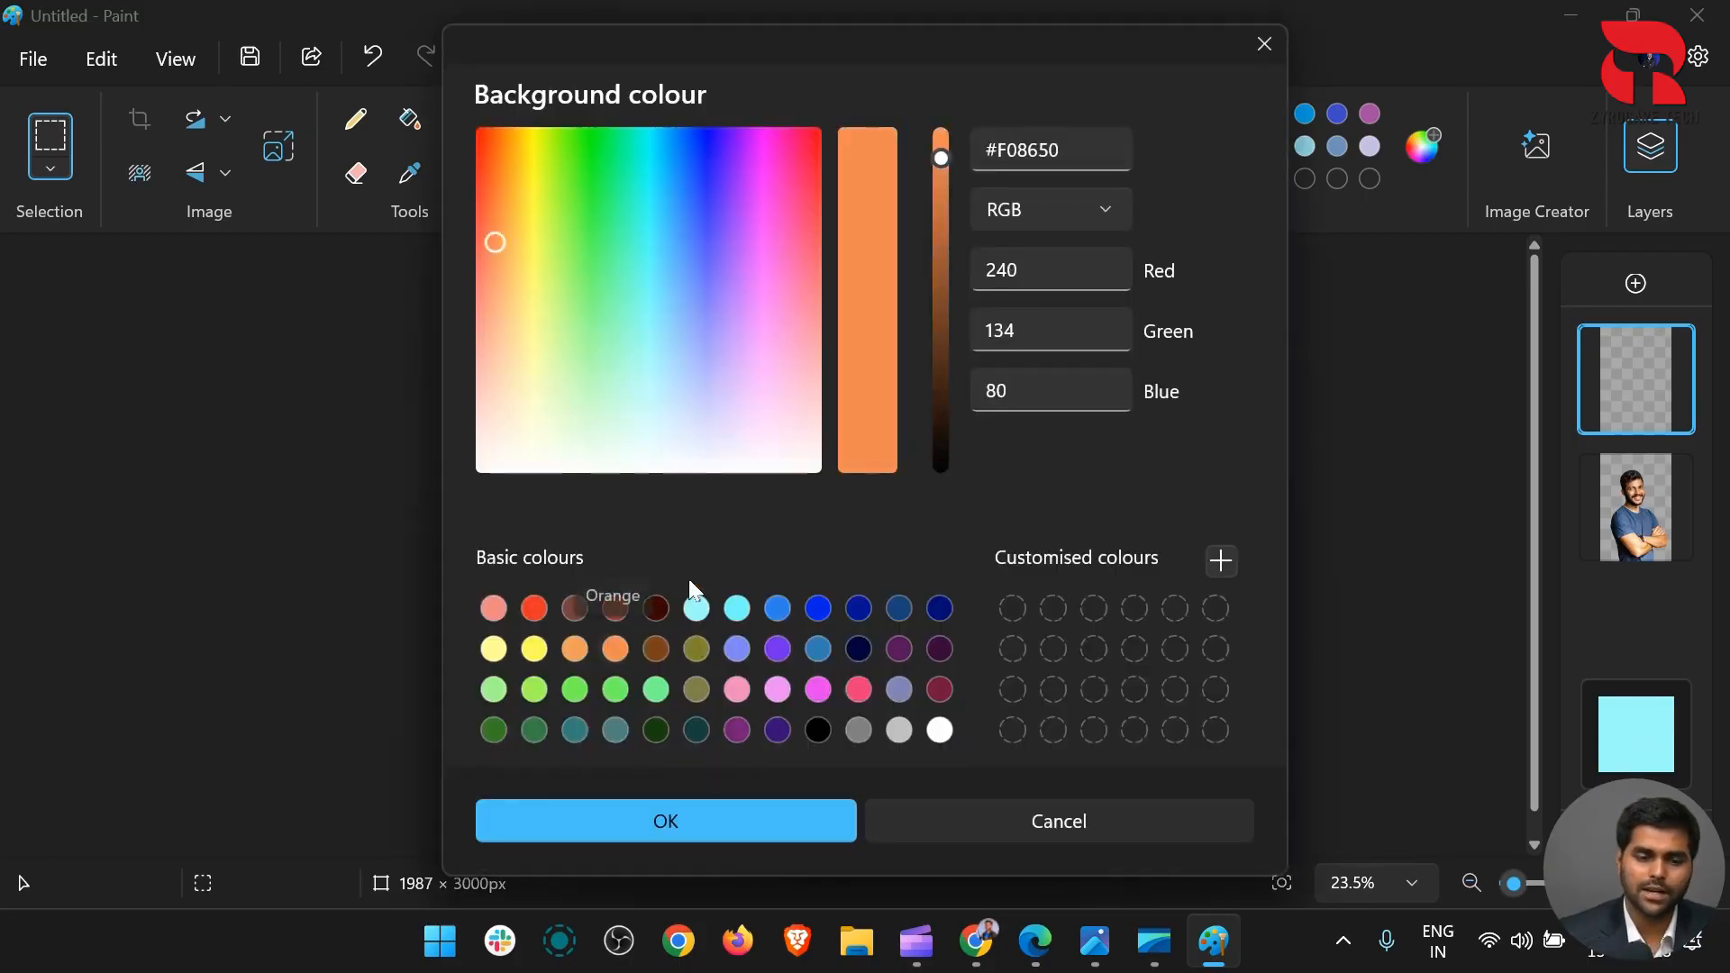
pyautogui.click(787, 819)
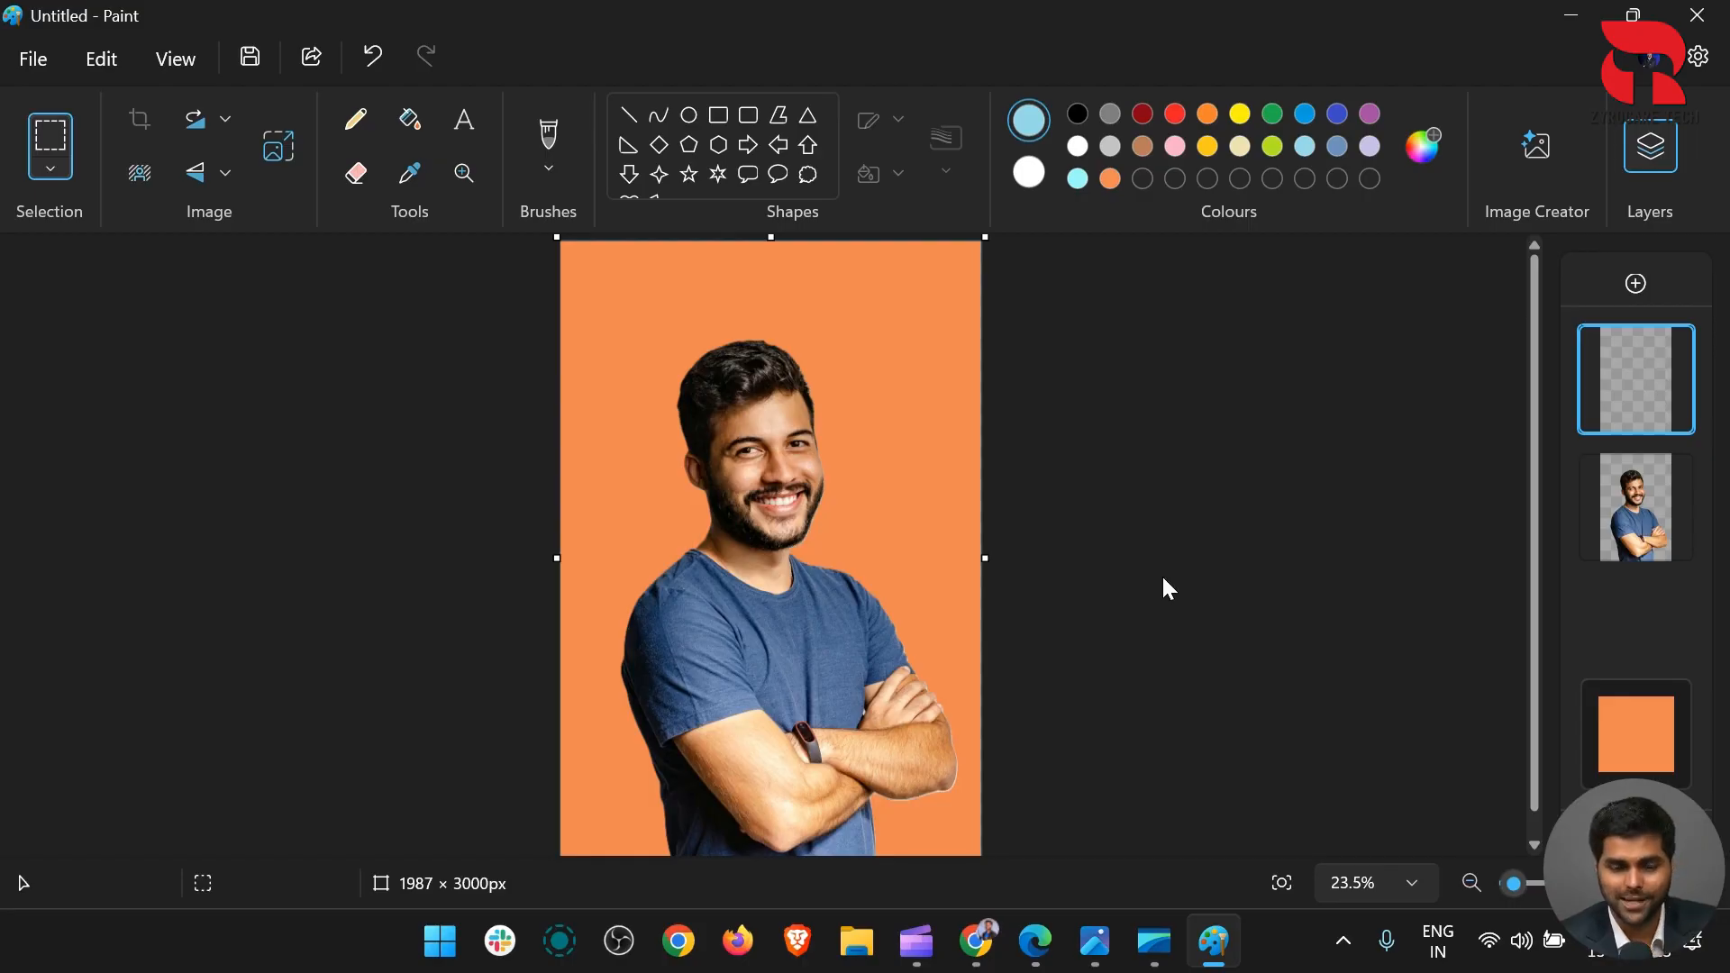
# Hide the coloured background layer and show it again
pyautogui.click(1629, 732)
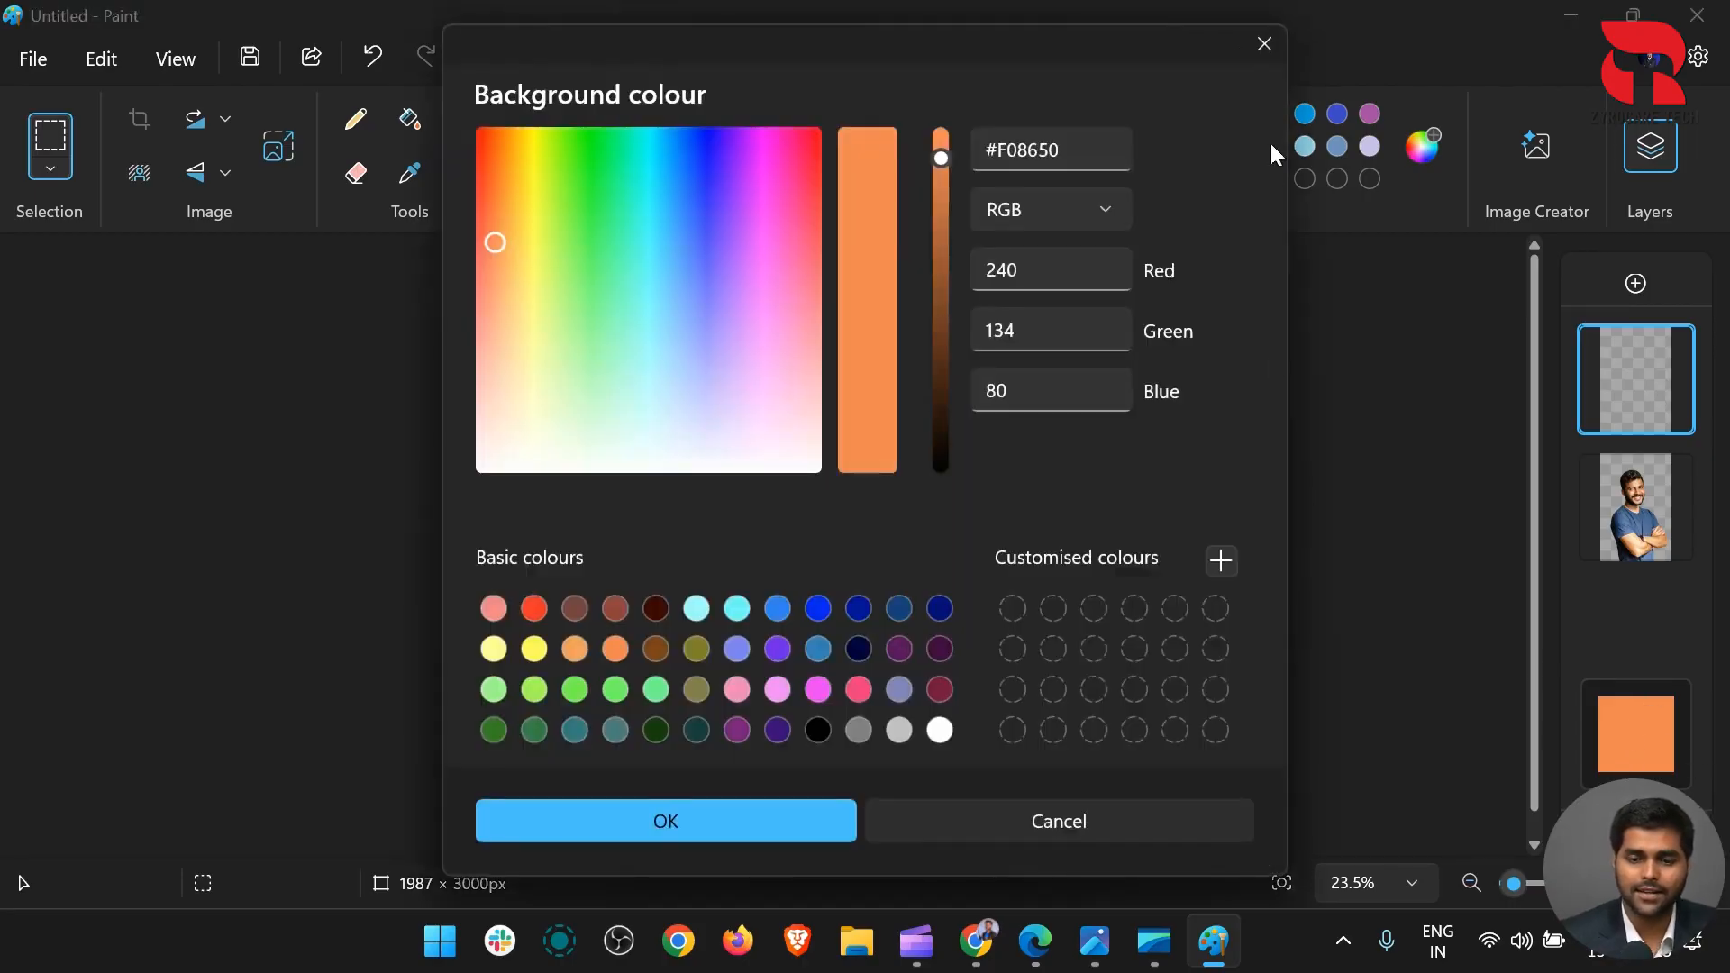
pyautogui.click(1264, 43)
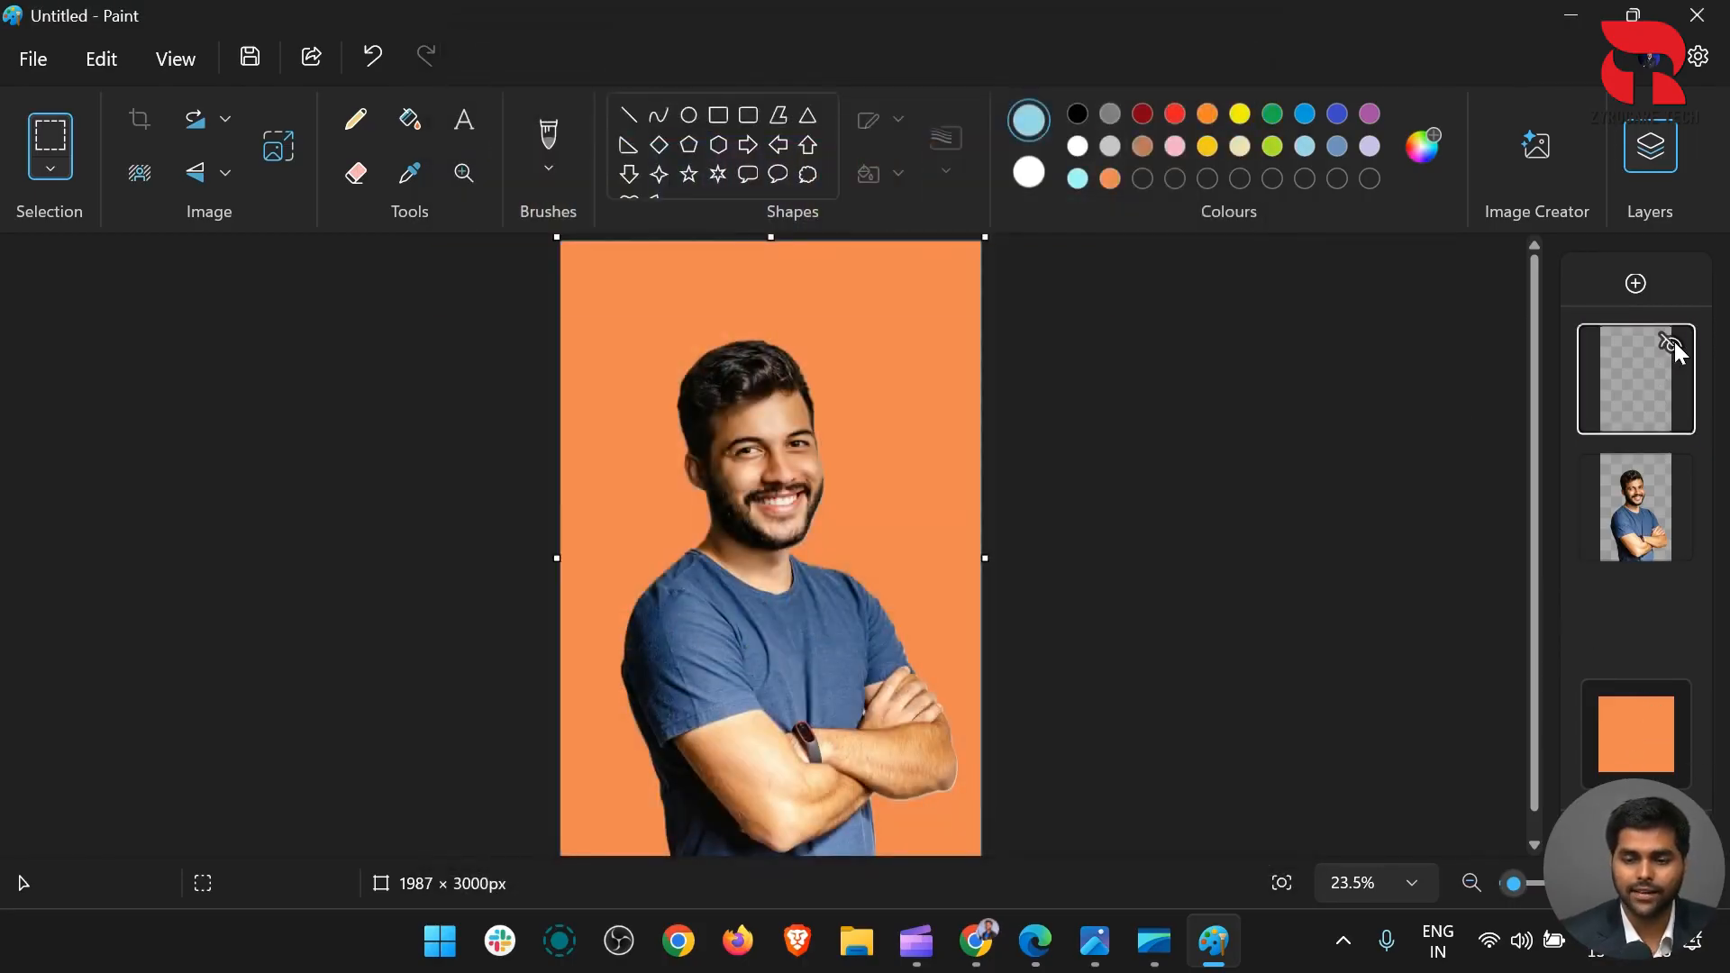
pyautogui.click(1674, 342)
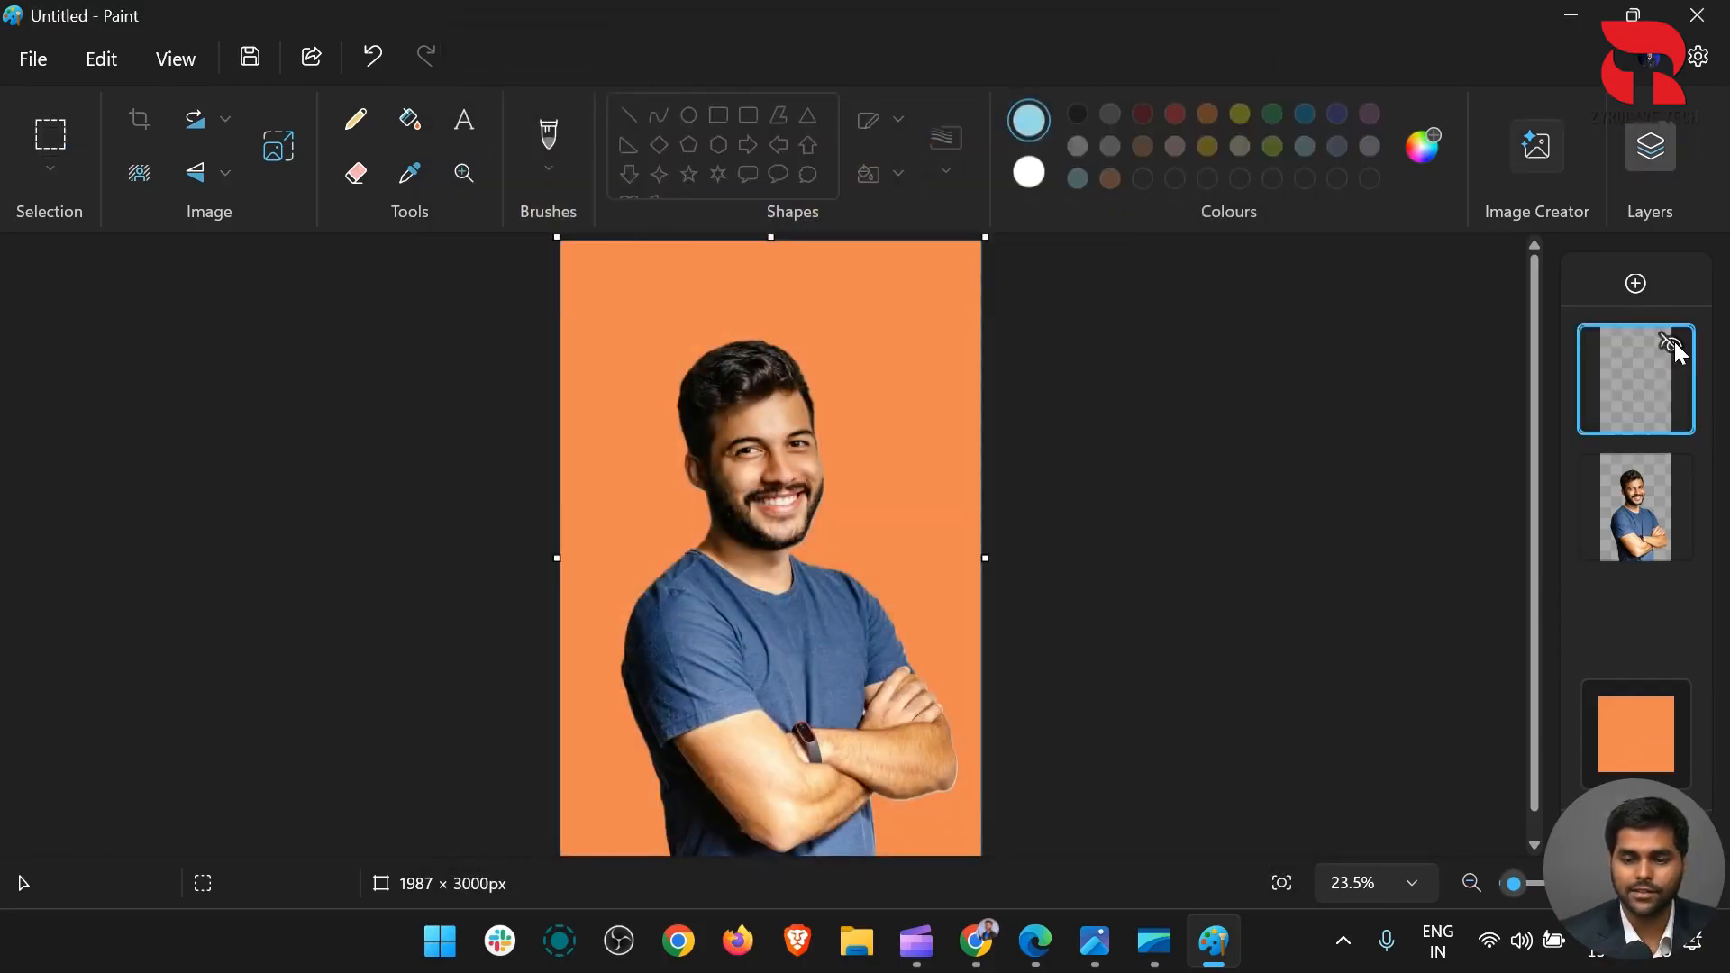
pyautogui.click(1657, 715)
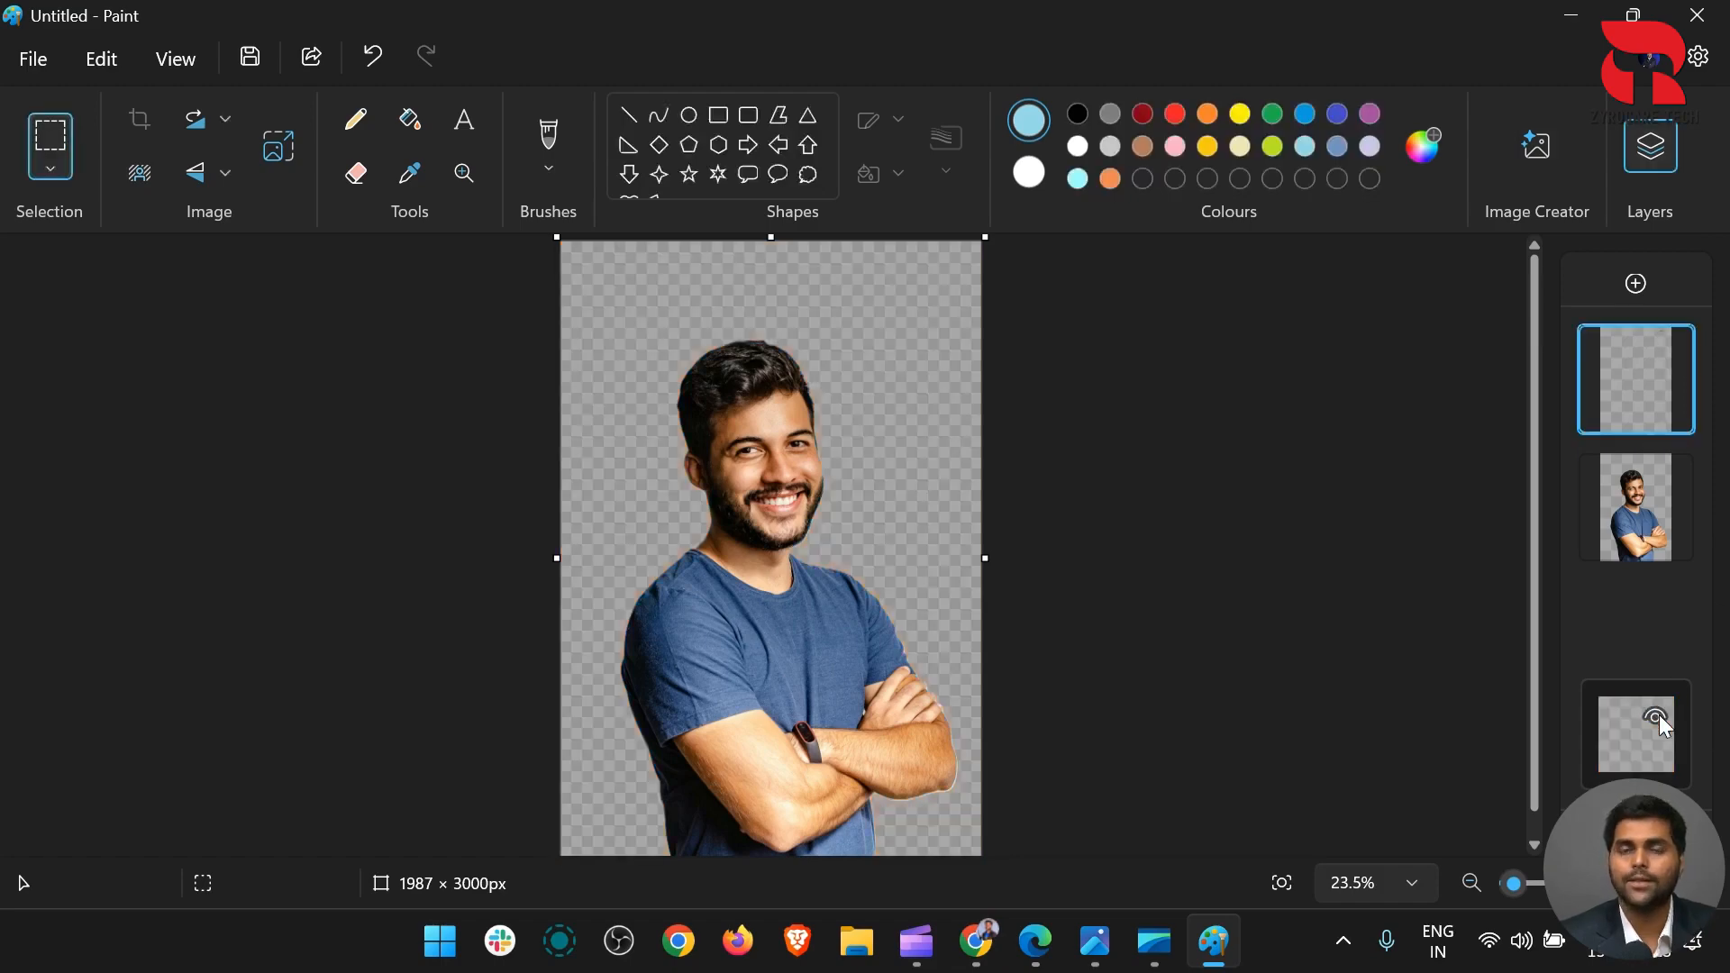
pyautogui.click(1658, 715)
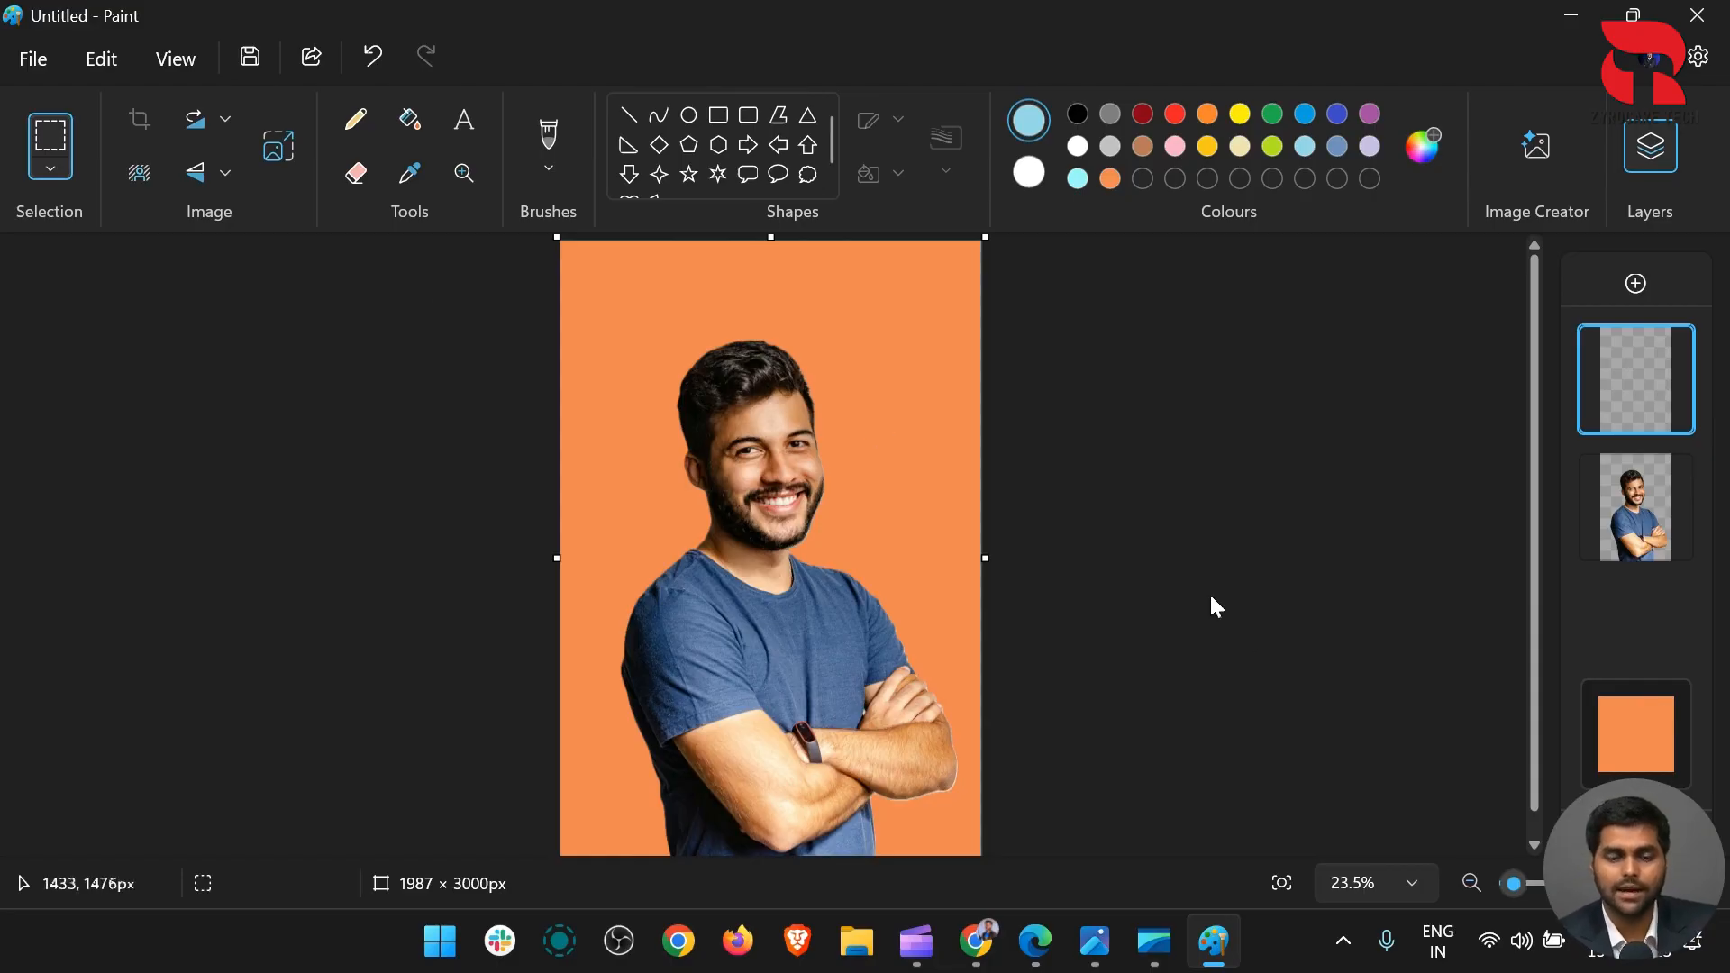
# Change the canvas background colour to the green basic colour #75FA61
pyautogui.click(1642, 744)
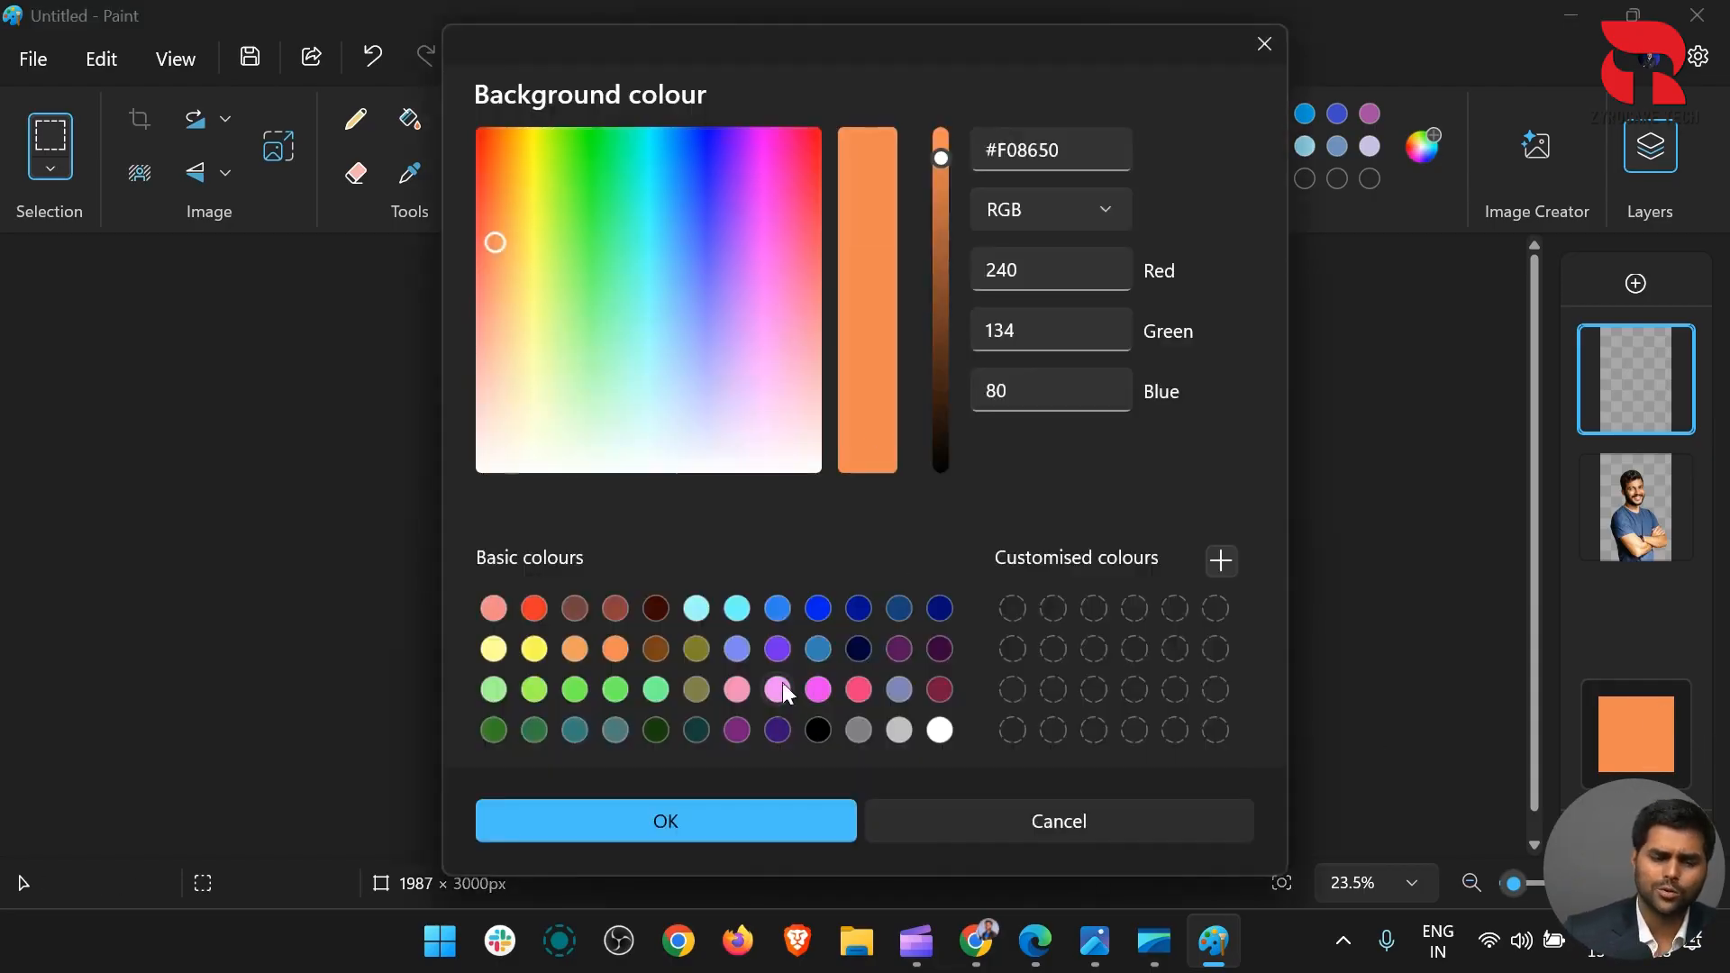
pyautogui.click(618, 688)
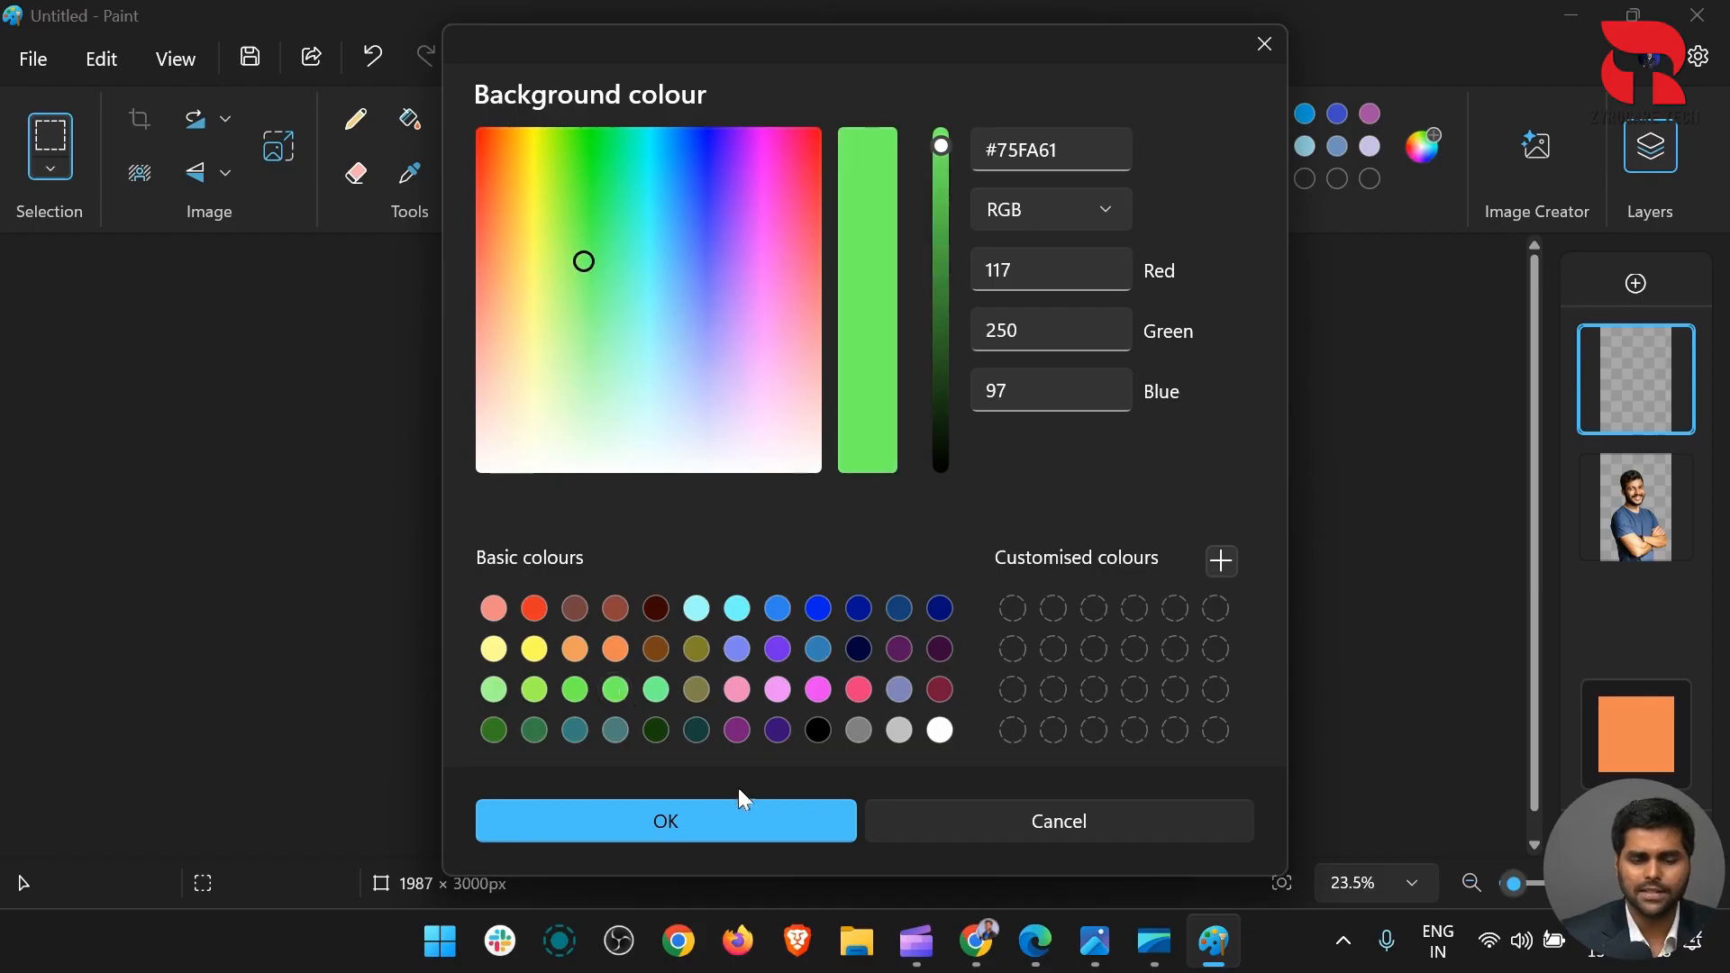
pyautogui.click(738, 811)
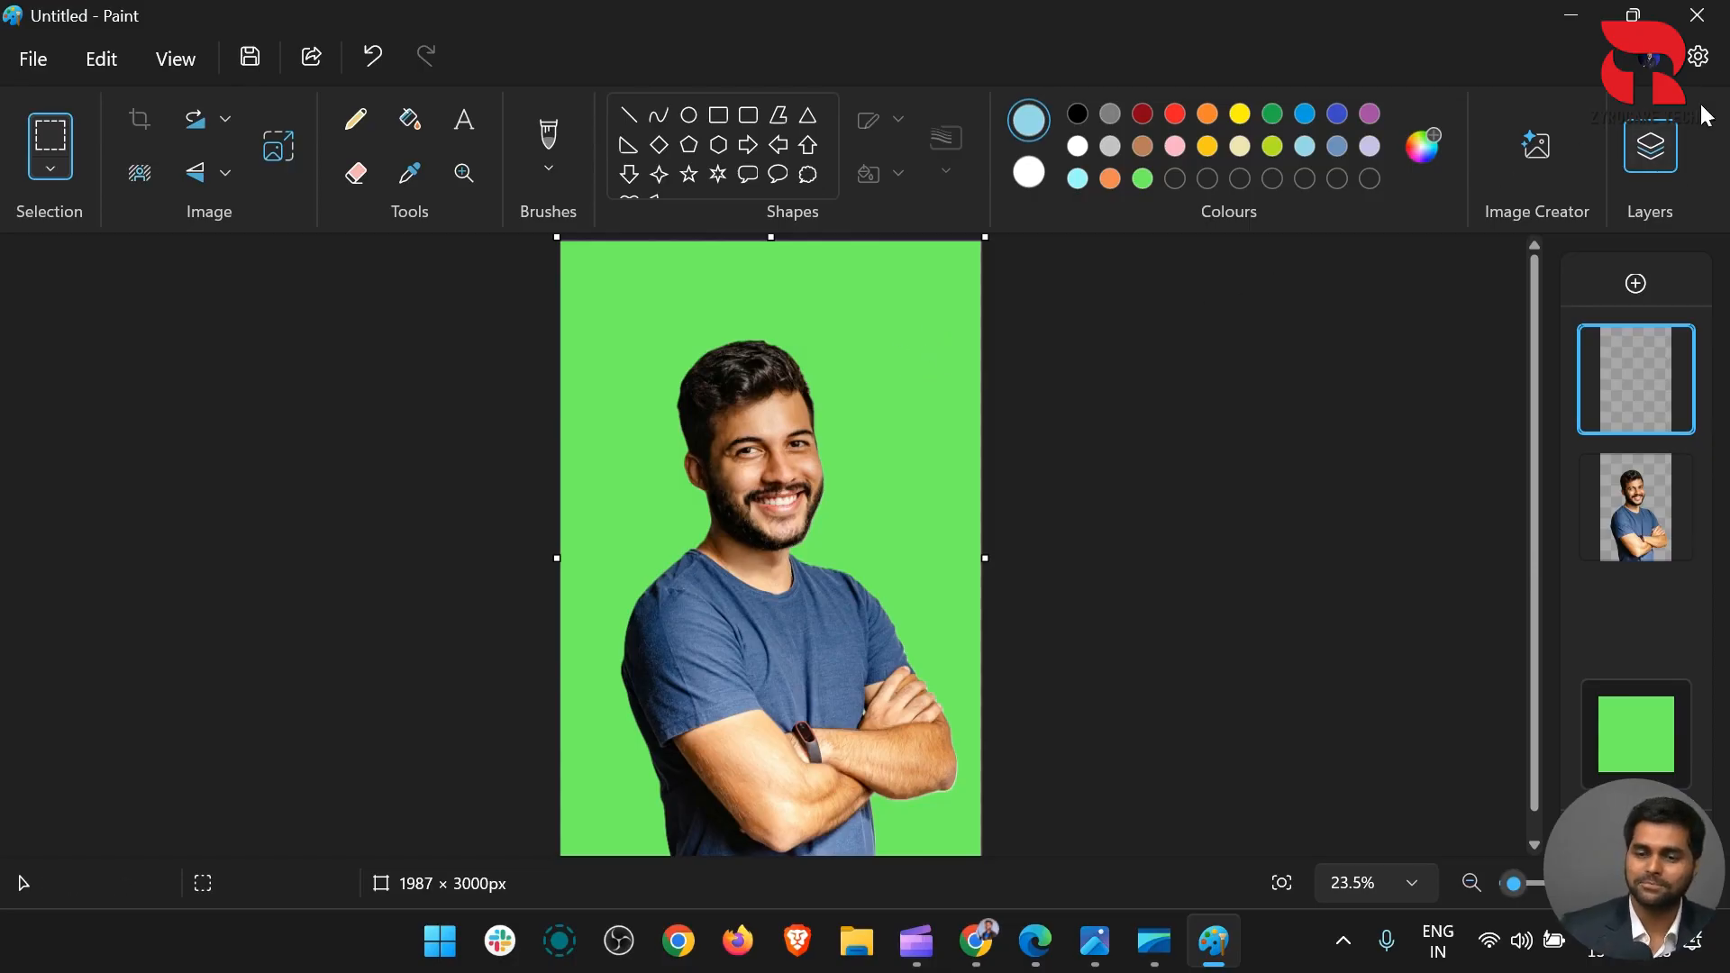
# Move the man's layer above the blank layer and add another blank layer beneath it
pyautogui.moveTo(1662, 521); pyautogui.dragTo(1634, 342)
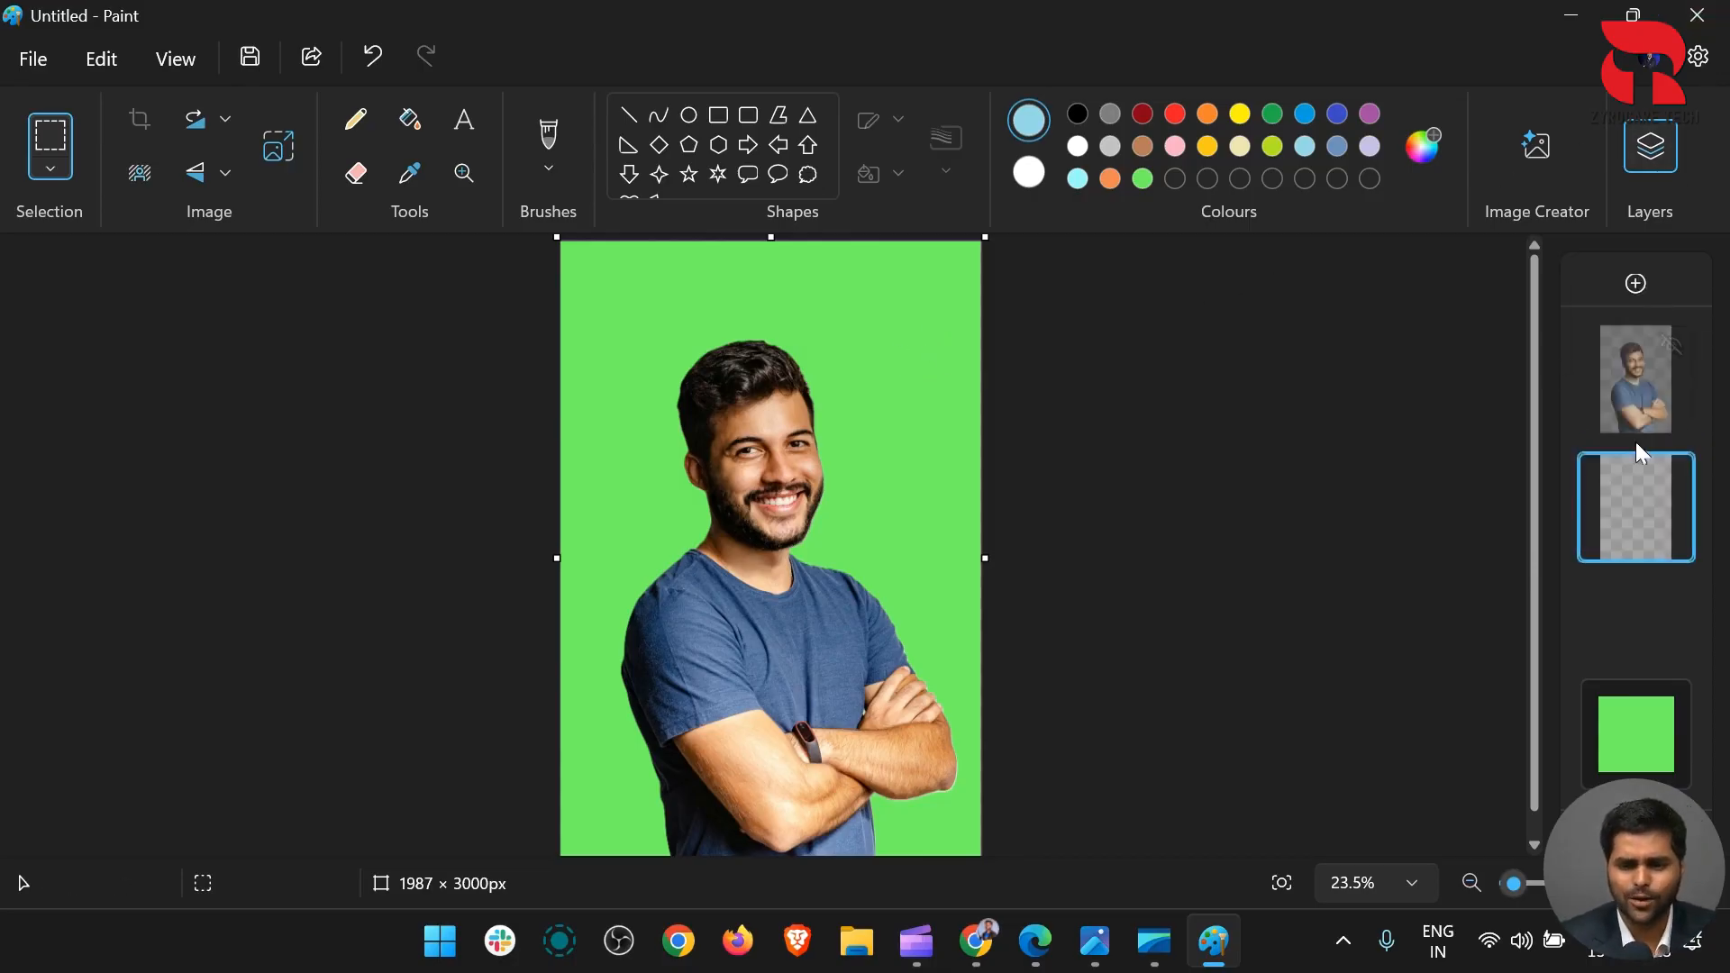
pyautogui.moveTo(1634, 538); pyautogui.dragTo(1638, 358)
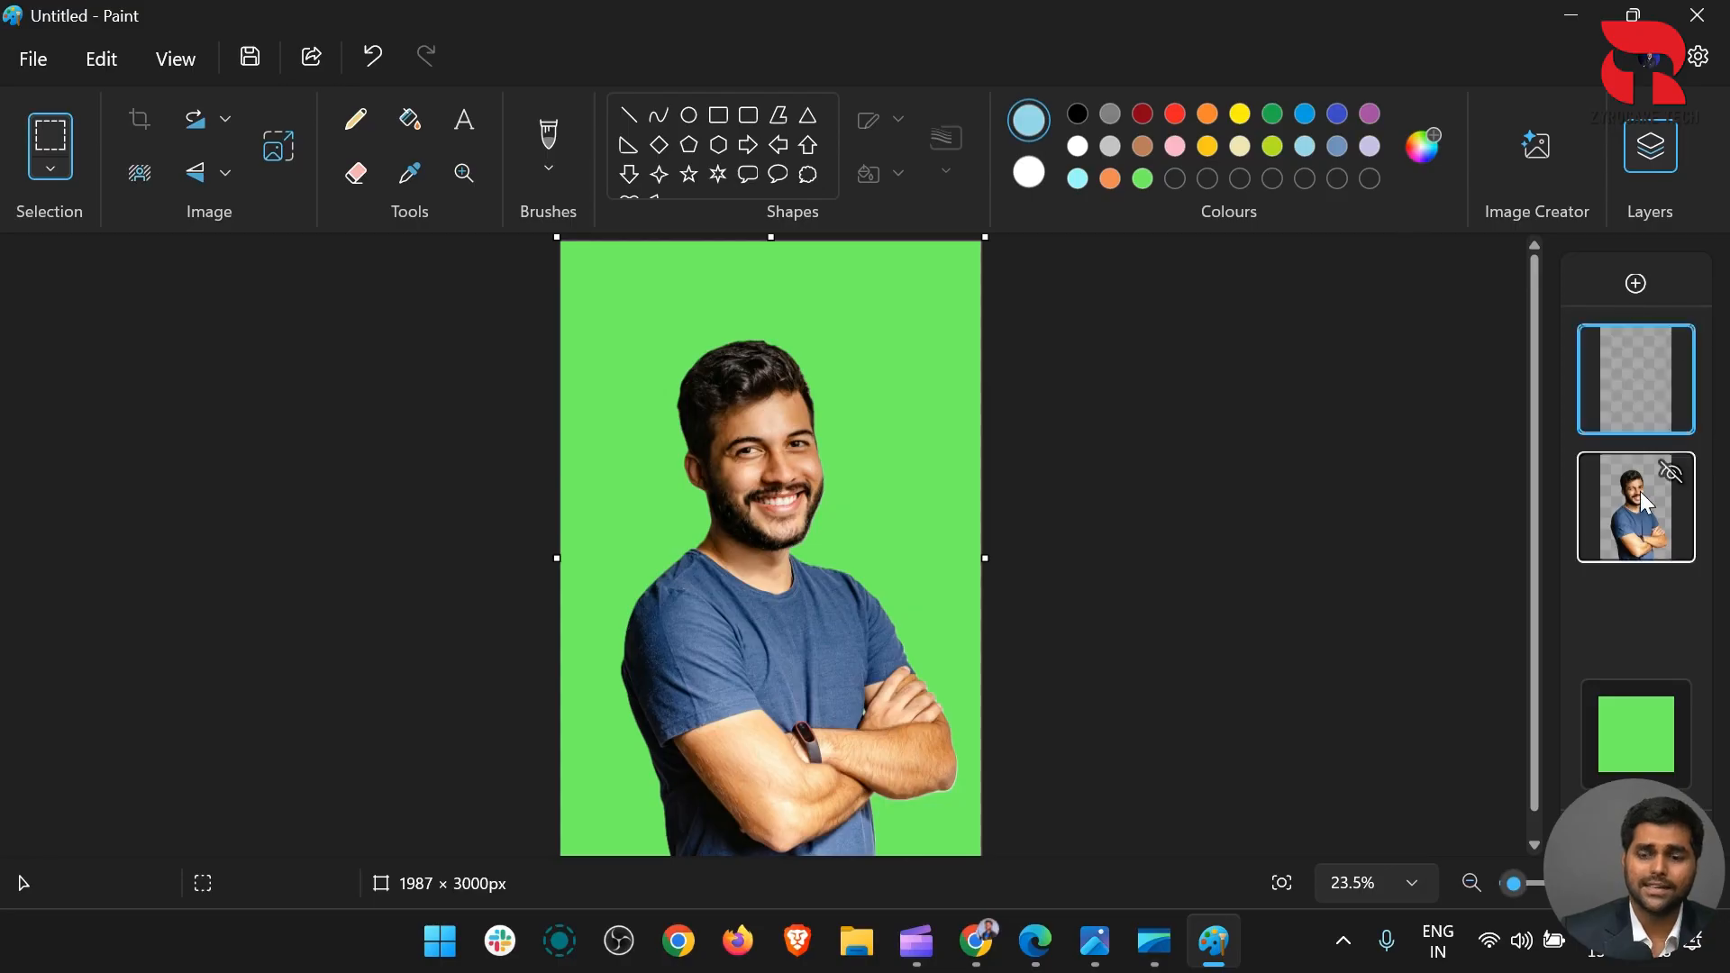
pyautogui.moveTo(1640, 490); pyautogui.dragTo(1640, 360)
pyautogui.click(1629, 744)
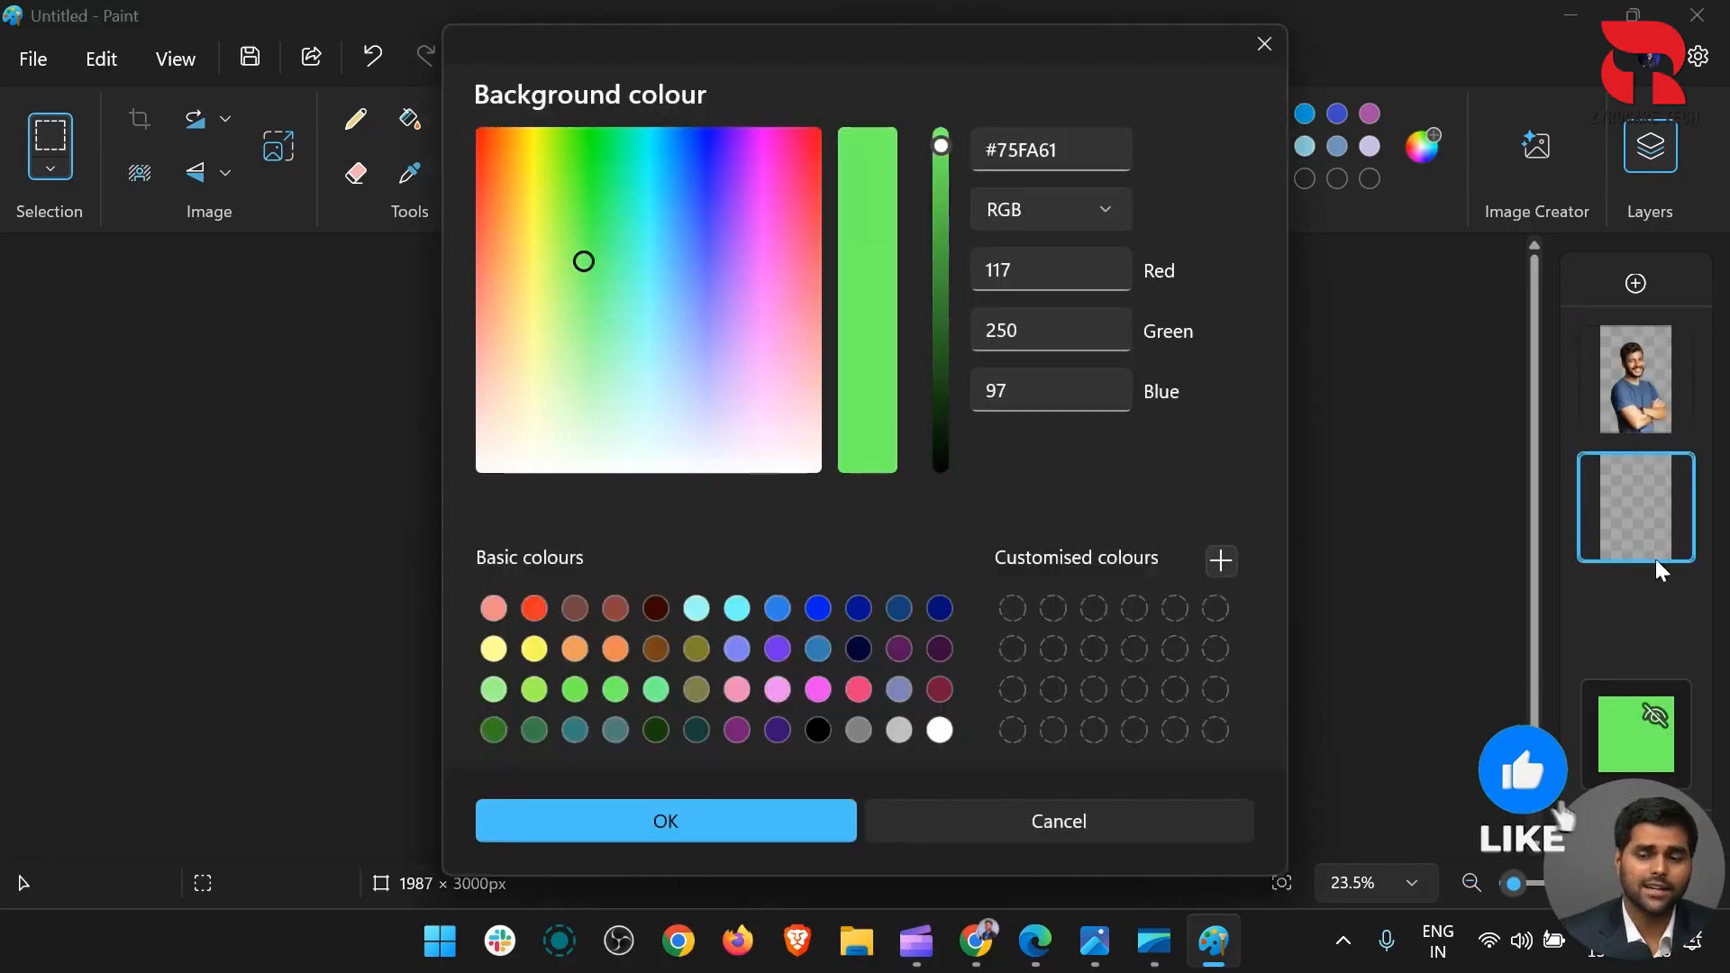
pyautogui.click(1264, 44)
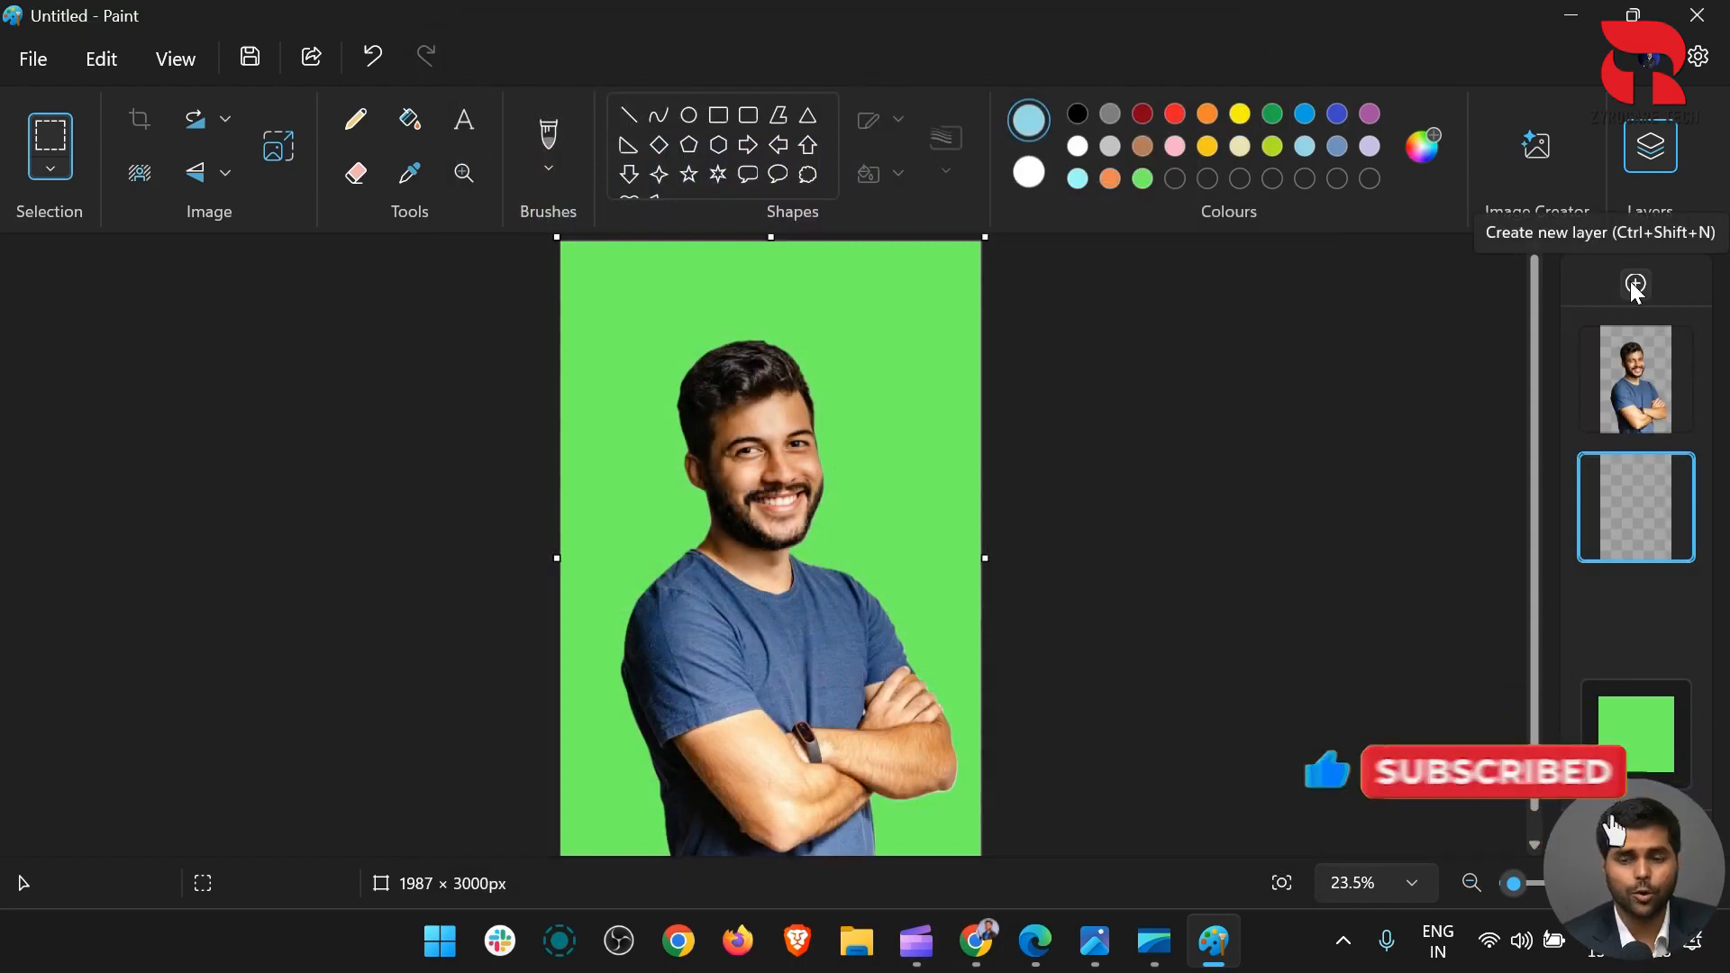
pyautogui.click(1635, 284)
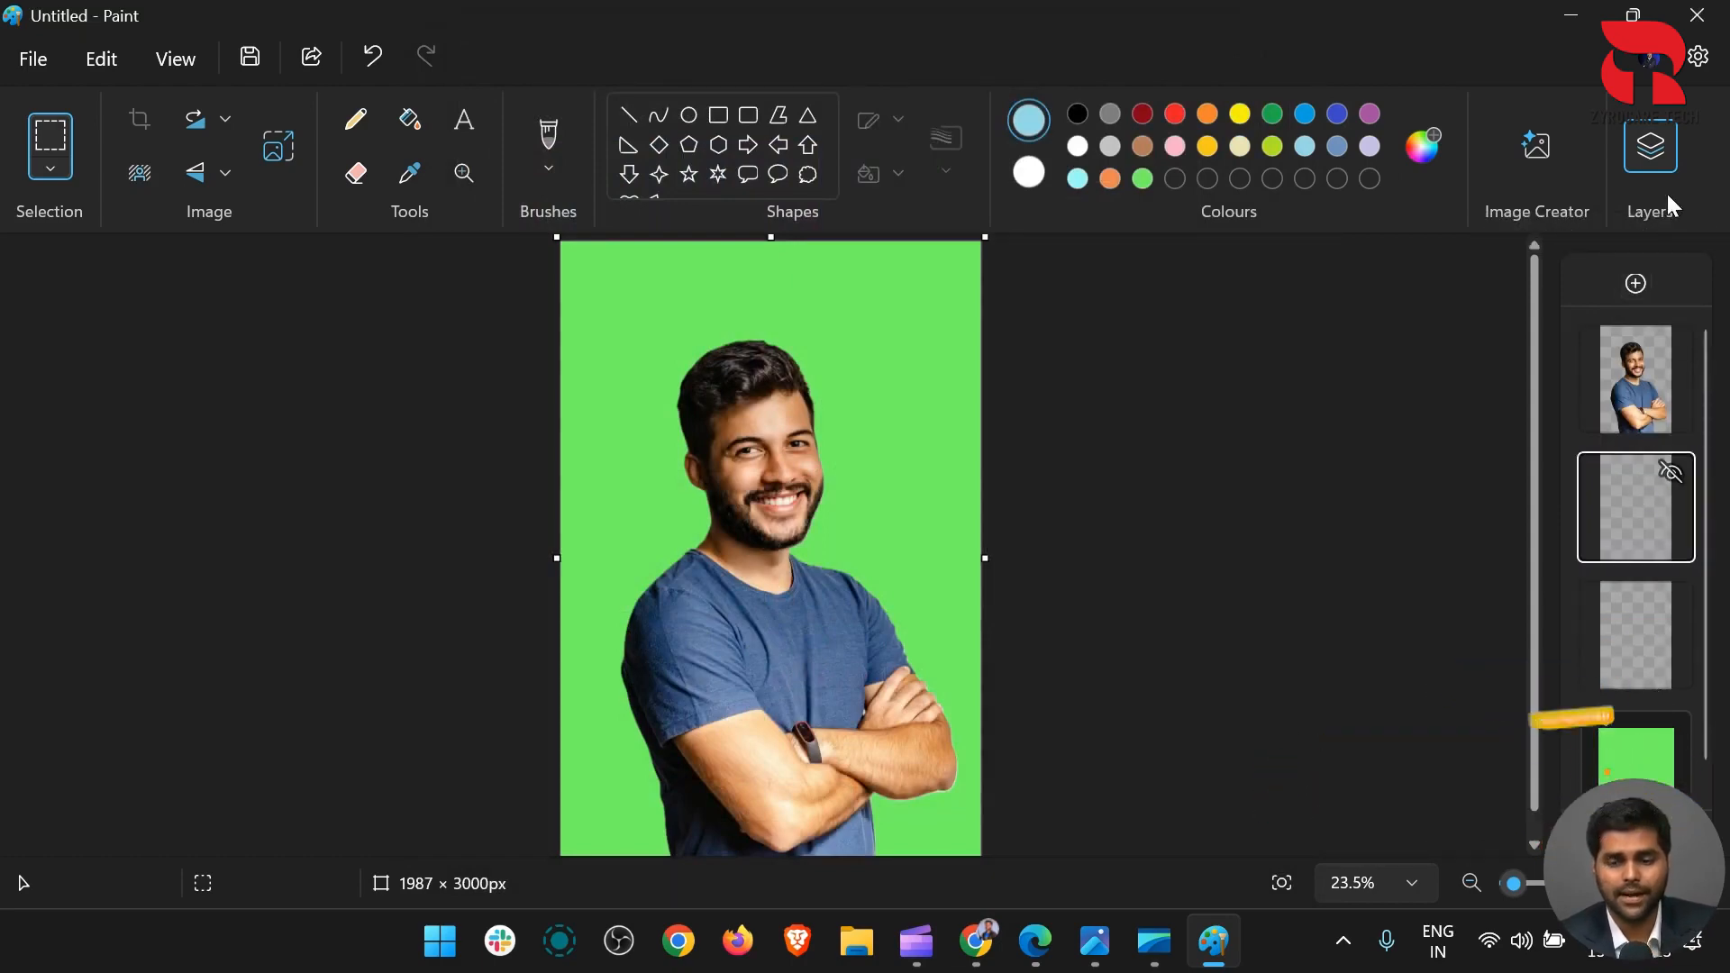
# Open the Nature picture from the desktop in Photos and copy it to the clipboard
pyautogui.click(1577, 15)
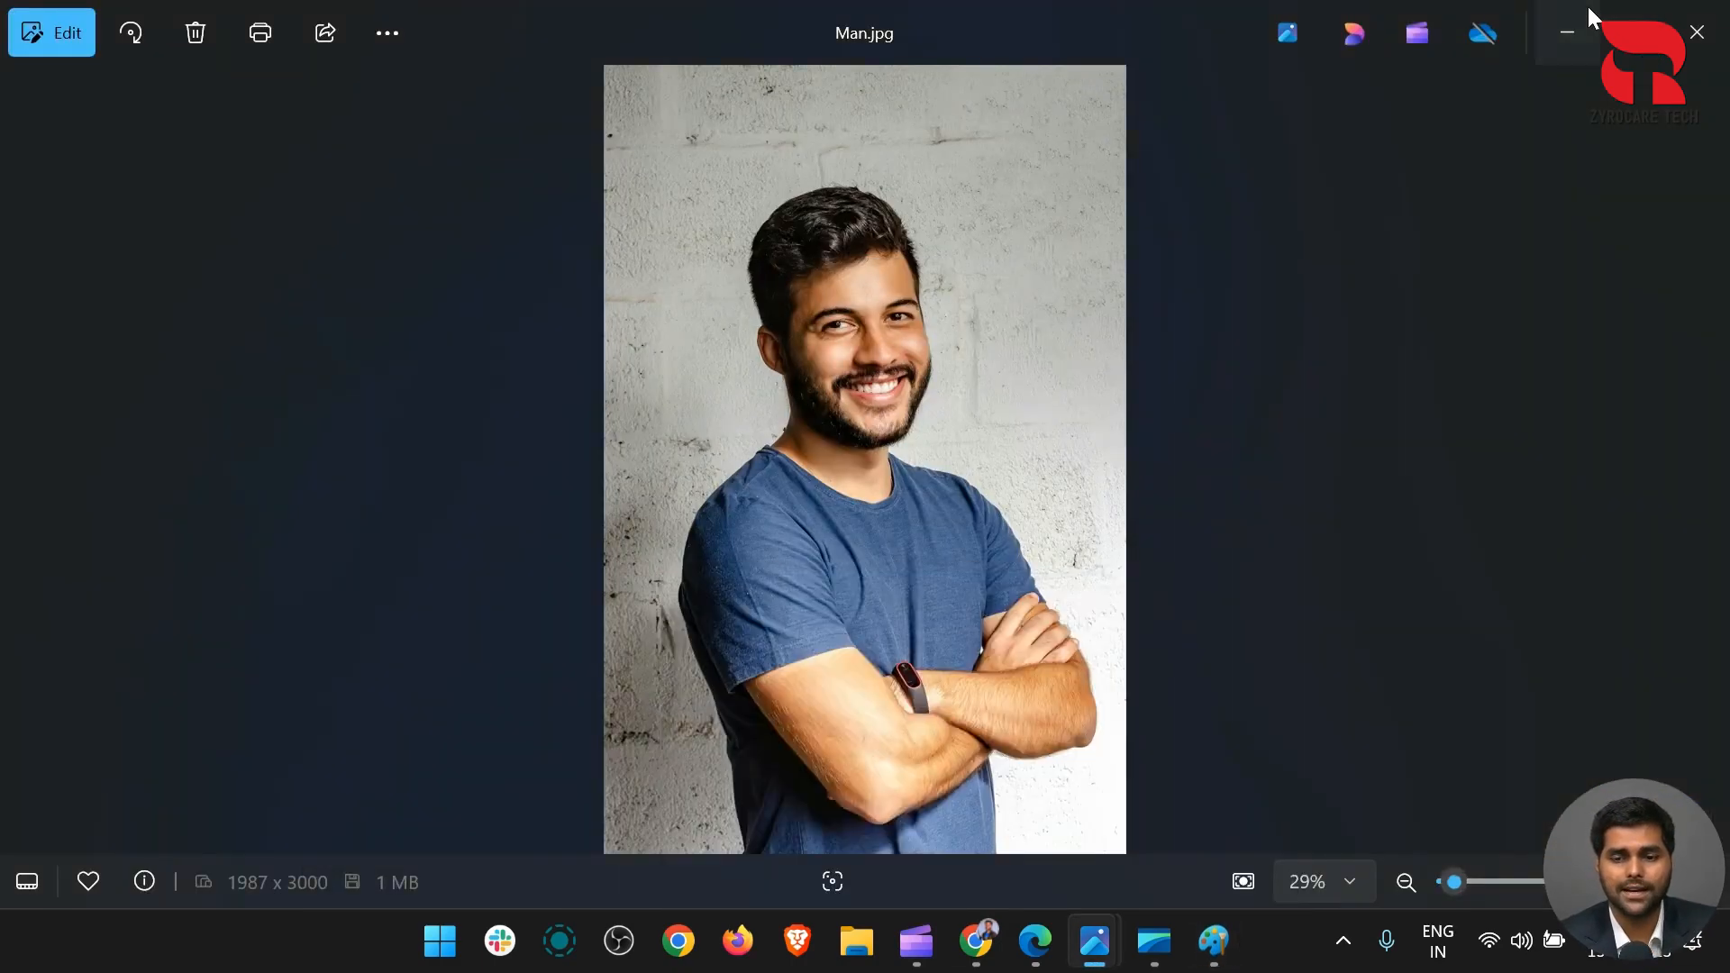
pyautogui.click(1590, 15)
pyautogui.doubleClick(1668, 326)
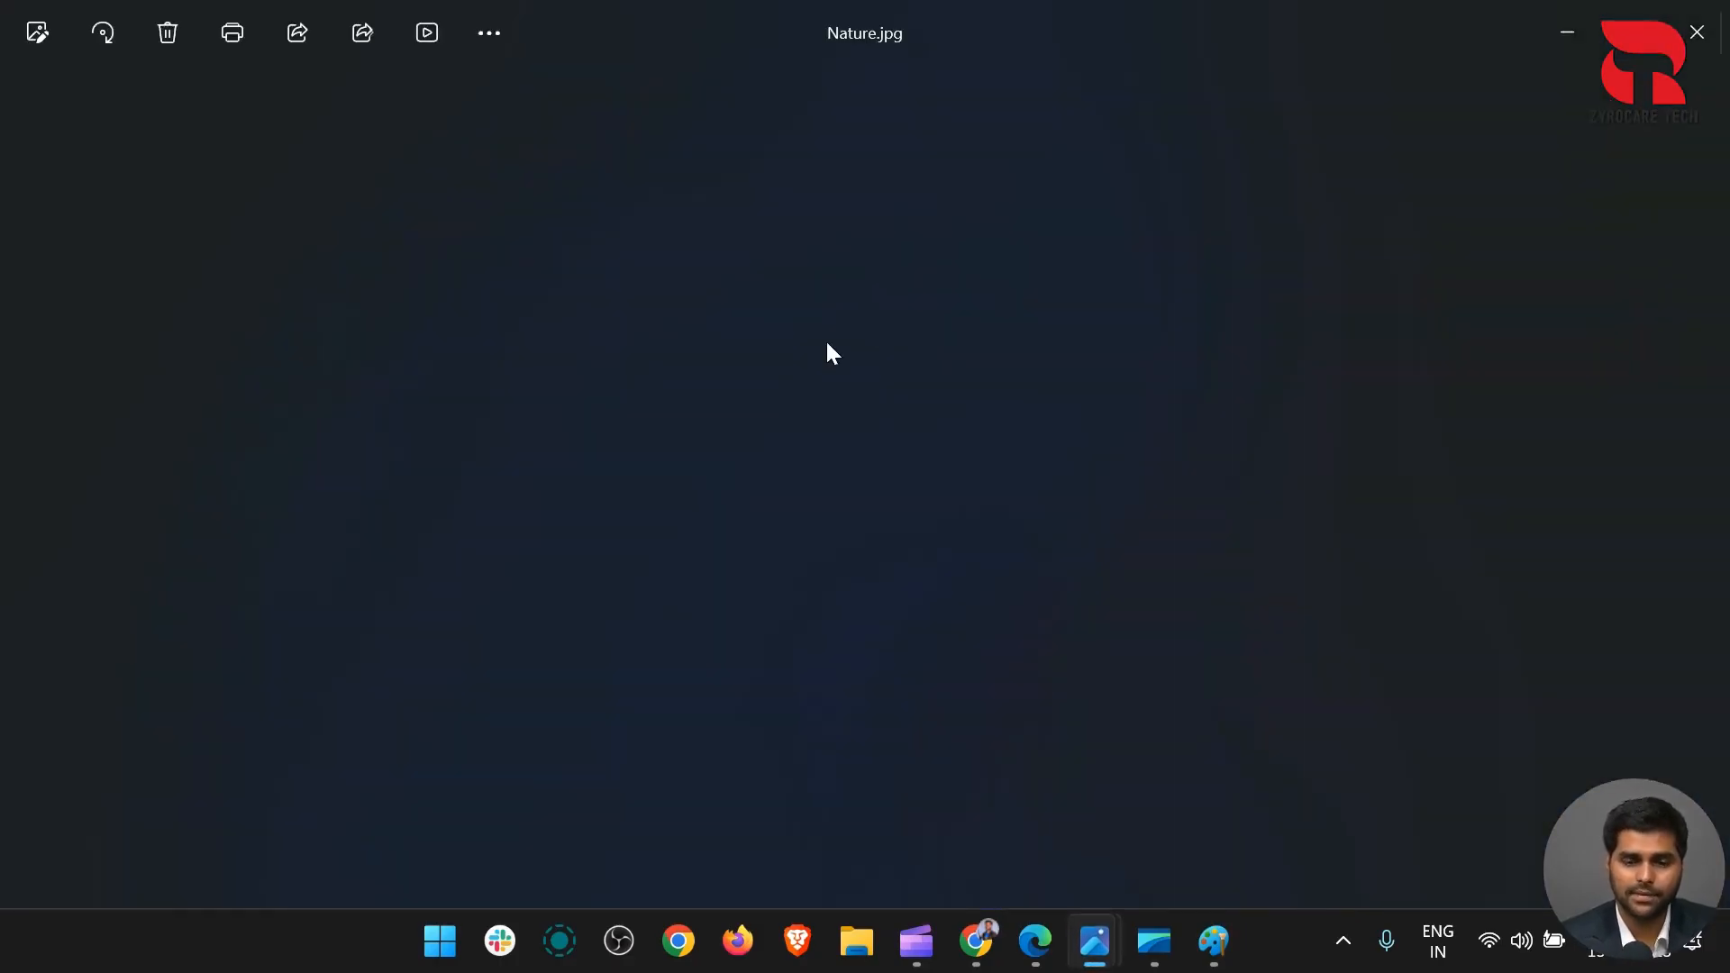
pyautogui.rightClick(898, 389)
pyautogui.click(1005, 123)
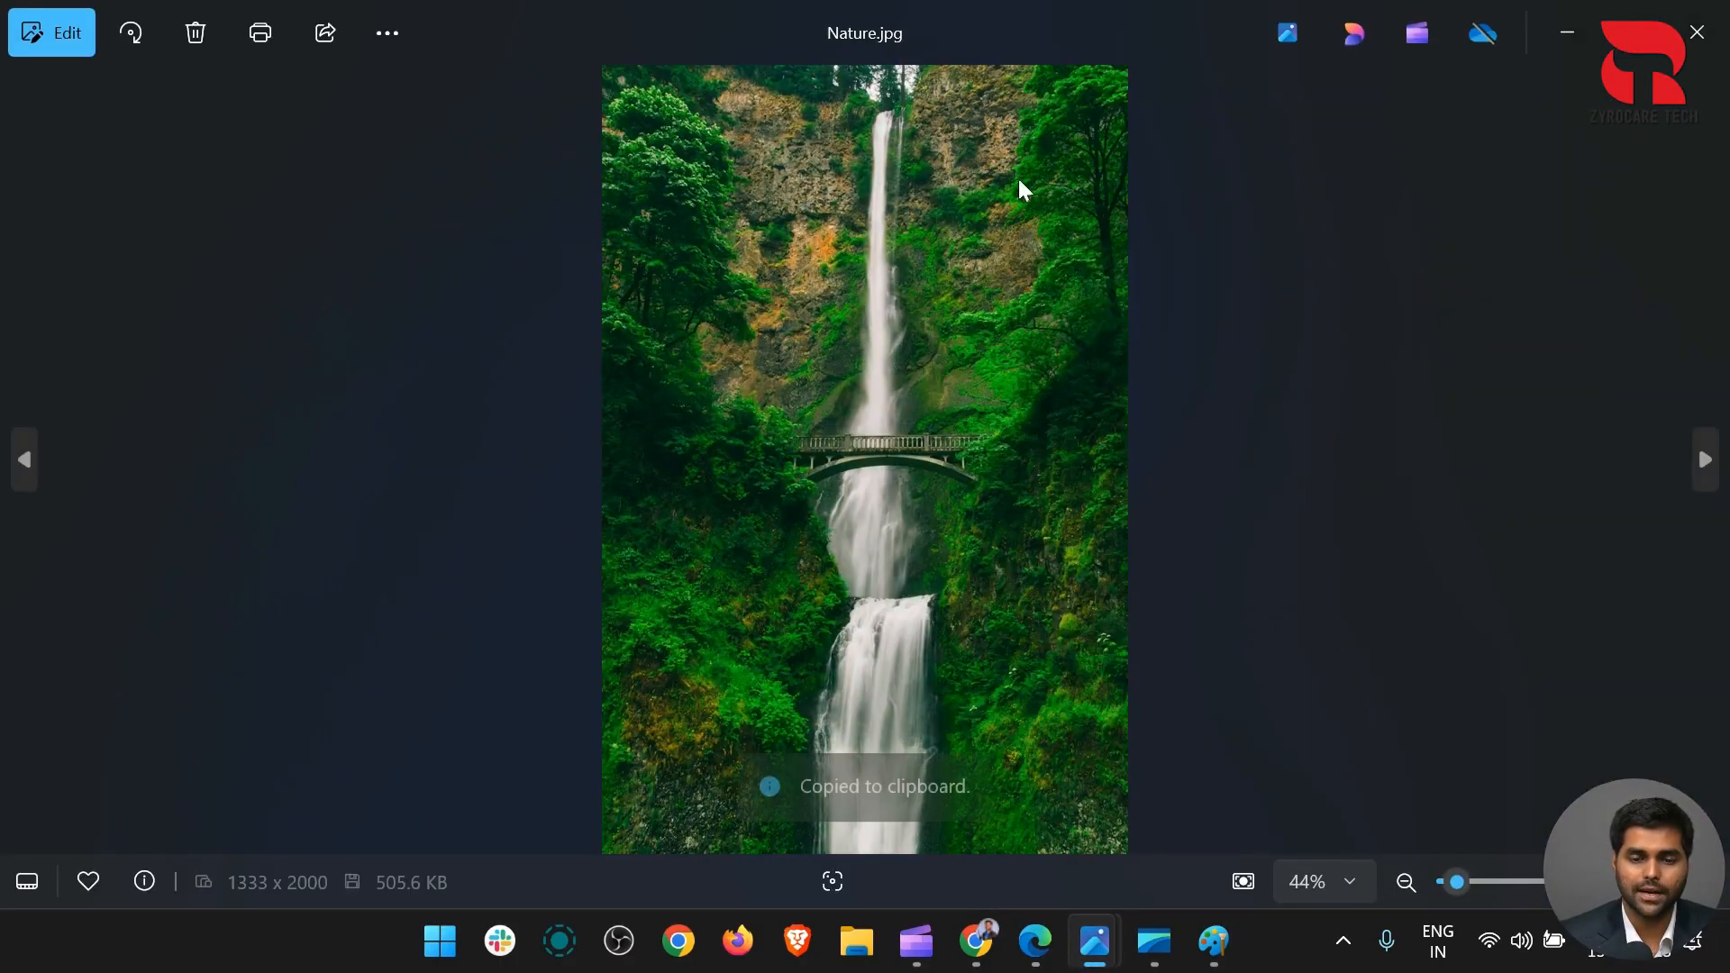
# Switch to Paint, paste the Nature picture onto the blank layer directly below the man, and enlarge it to about 1987 × 3014 px
pyautogui.click(1214, 939)
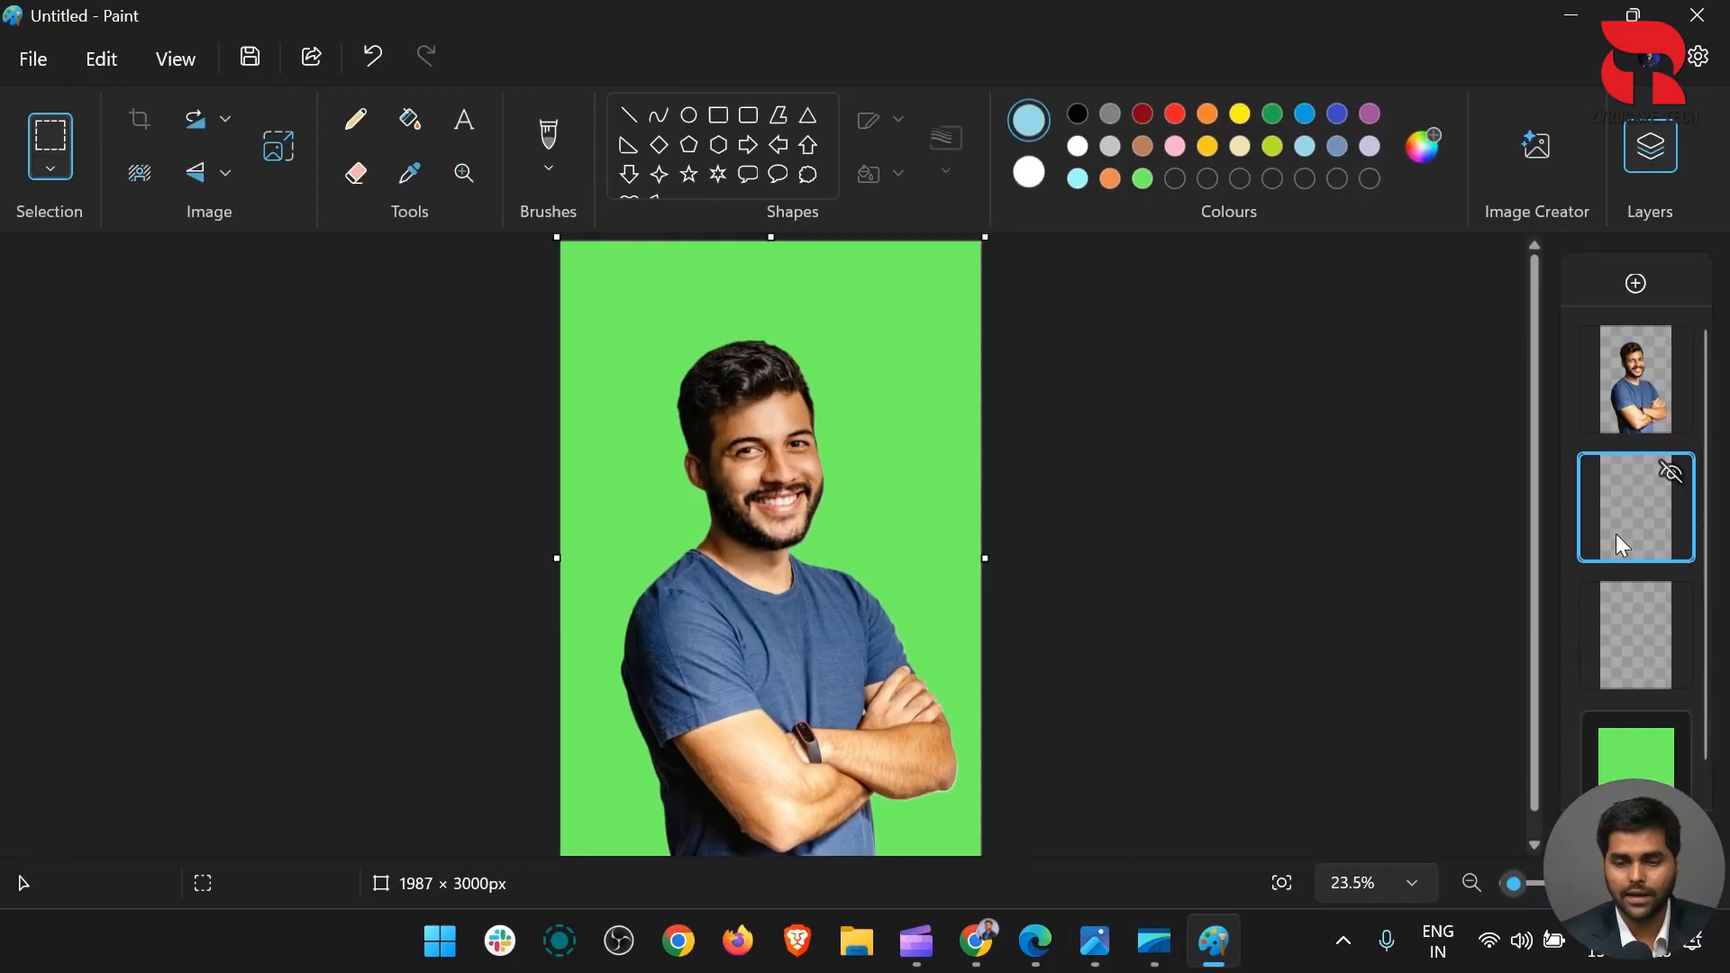
pyautogui.click(1615, 534)
pyautogui.hotkey('ctrl', 'v')
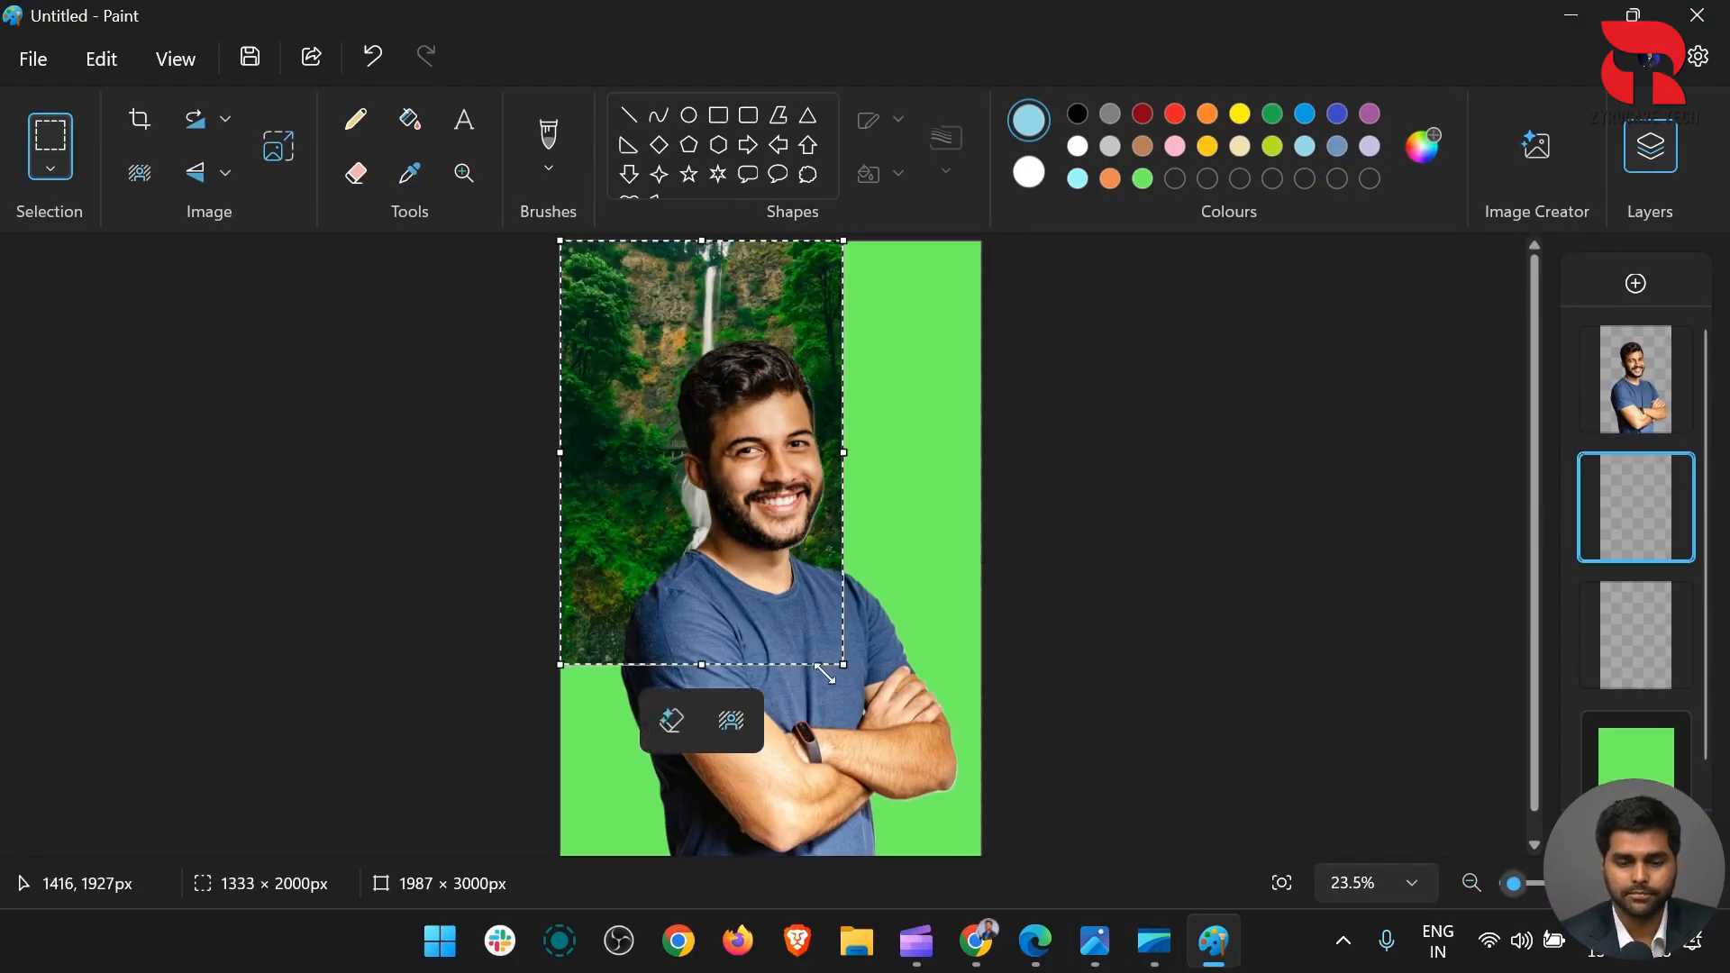
pyautogui.moveTo(840, 665); pyautogui.dragTo(981, 875)
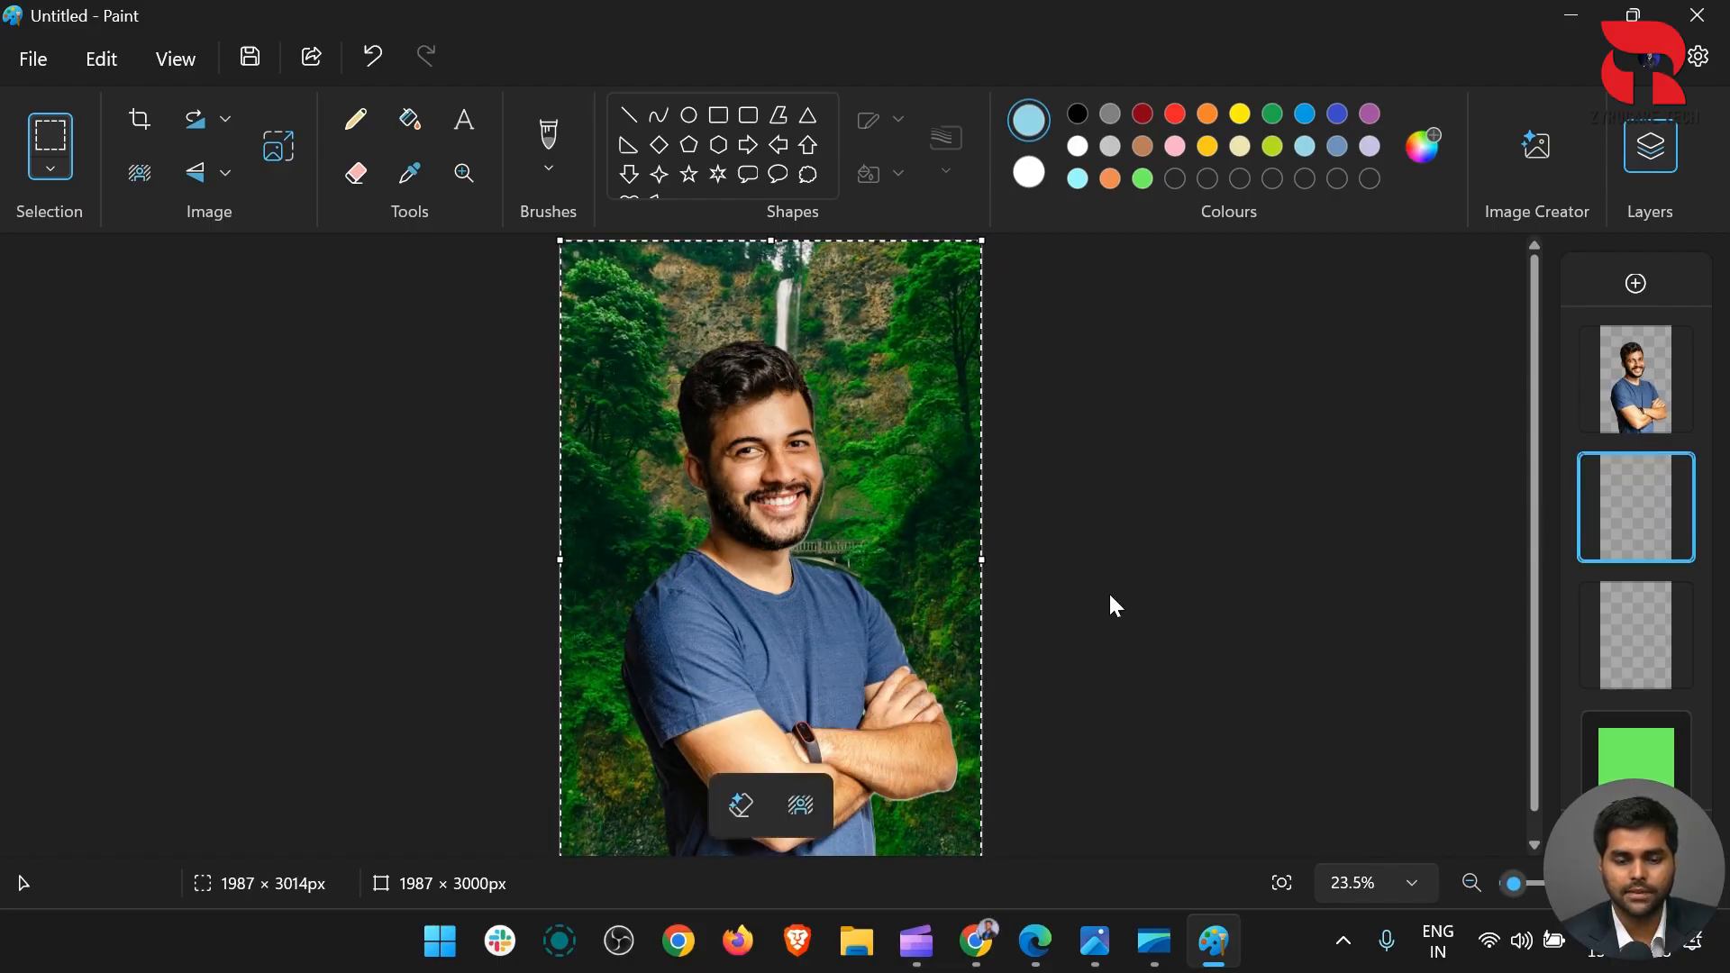
pyautogui.scroll(-1, 1110, 593)
pyautogui.scroll(1, 1099, 599)
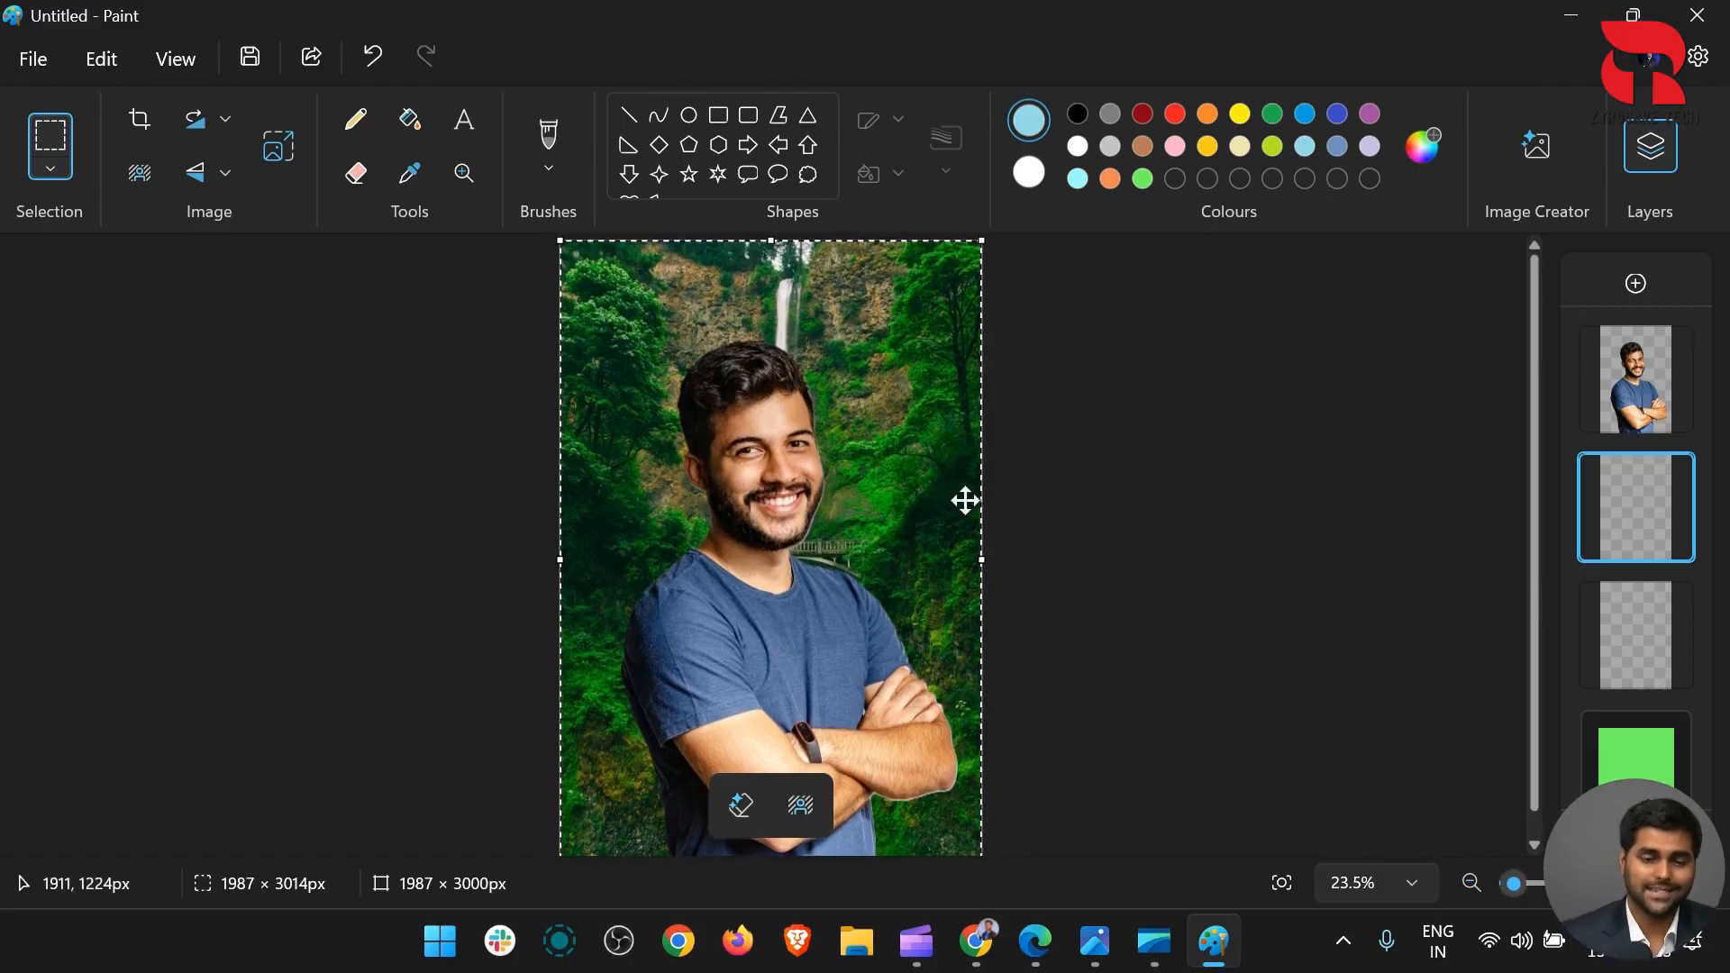
# Place the pasted Nature picture on its layer and remove that layer's background
pyautogui.click(1243, 394)
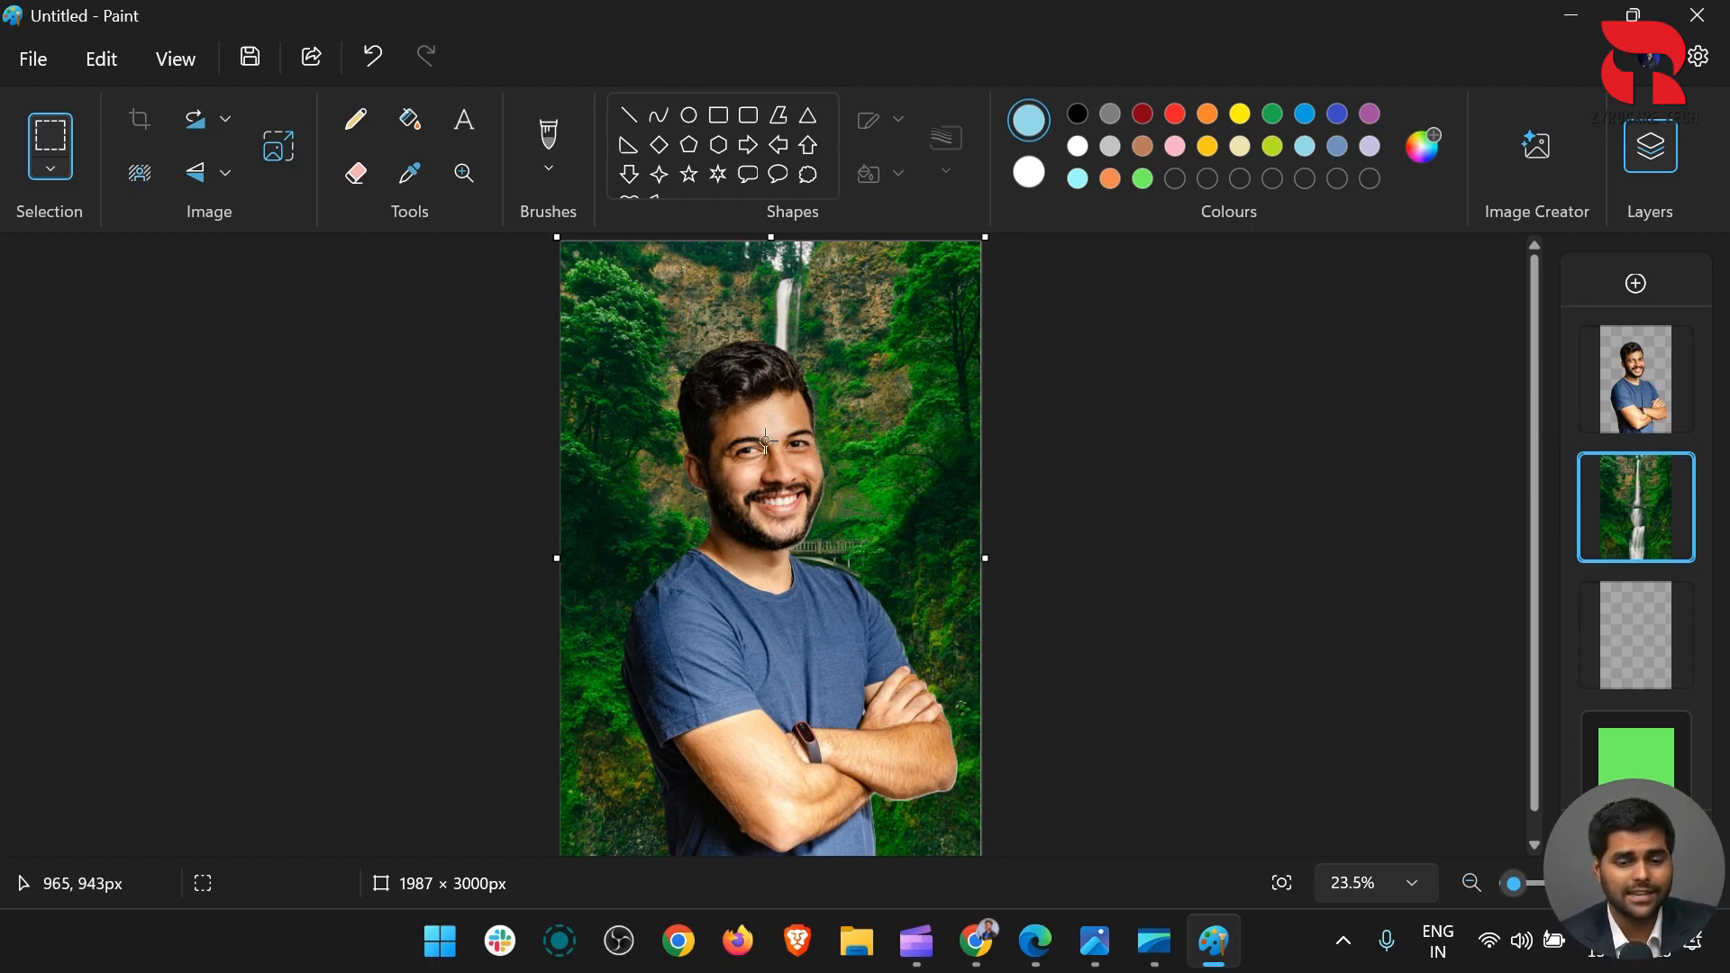
pyautogui.click(142, 173)
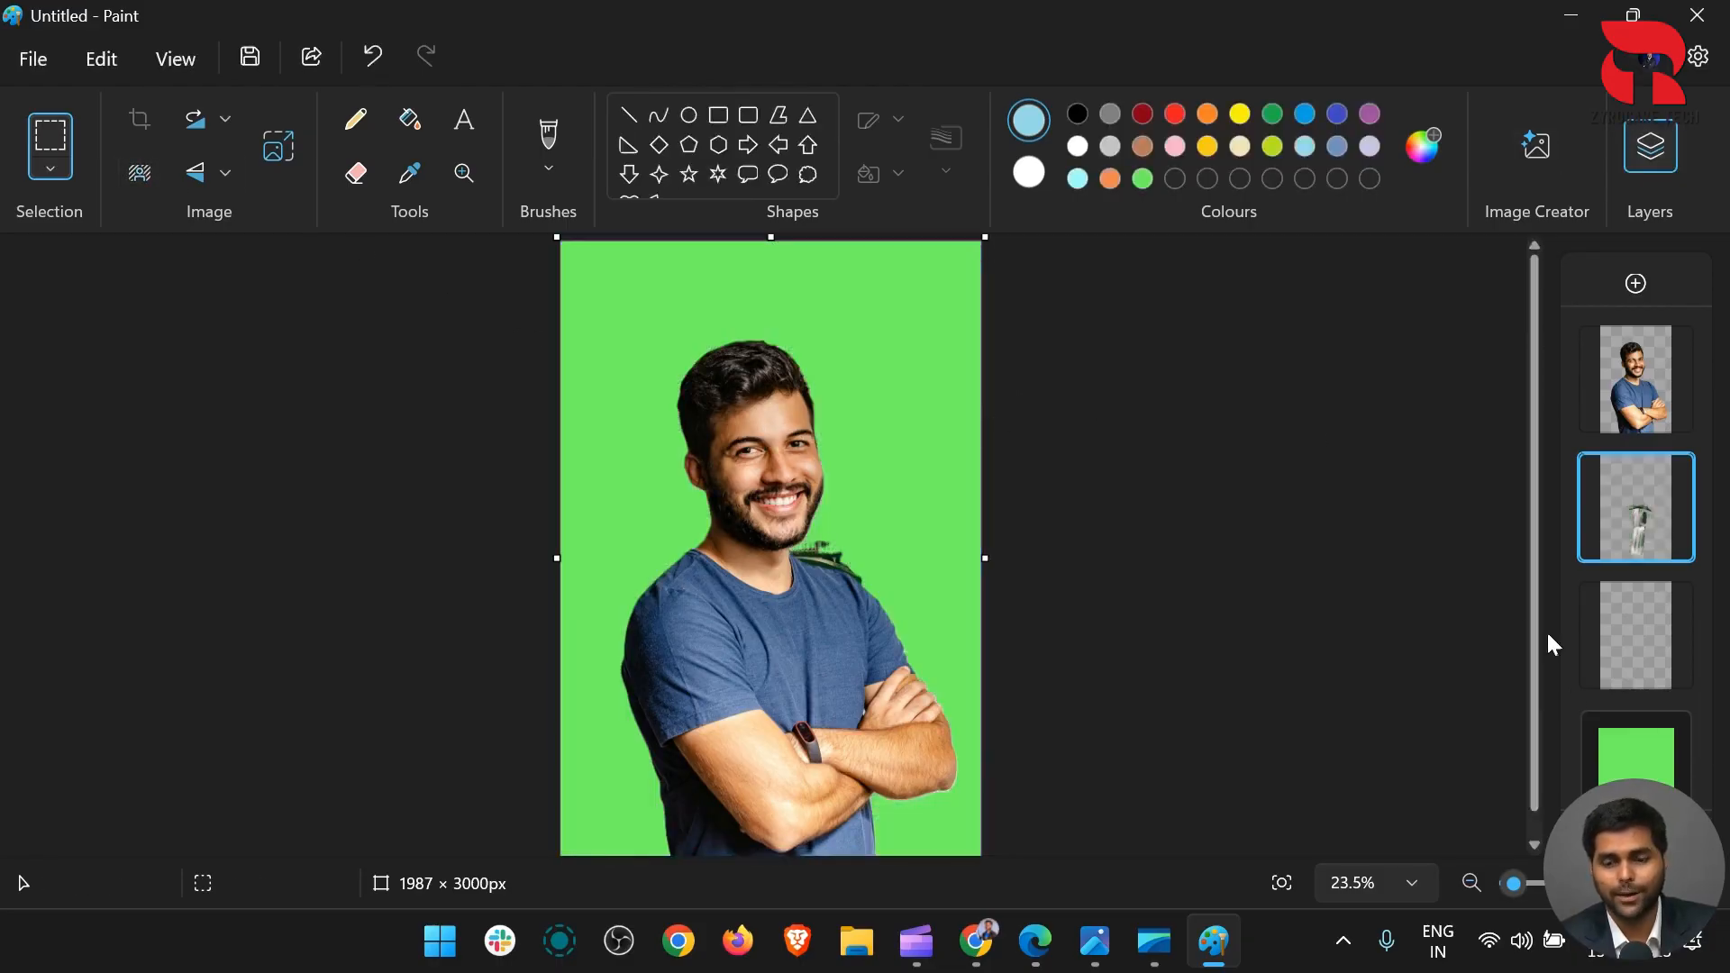
# View the canvas background colour options without changing the colour, and close Paint
pyautogui.click(1657, 747)
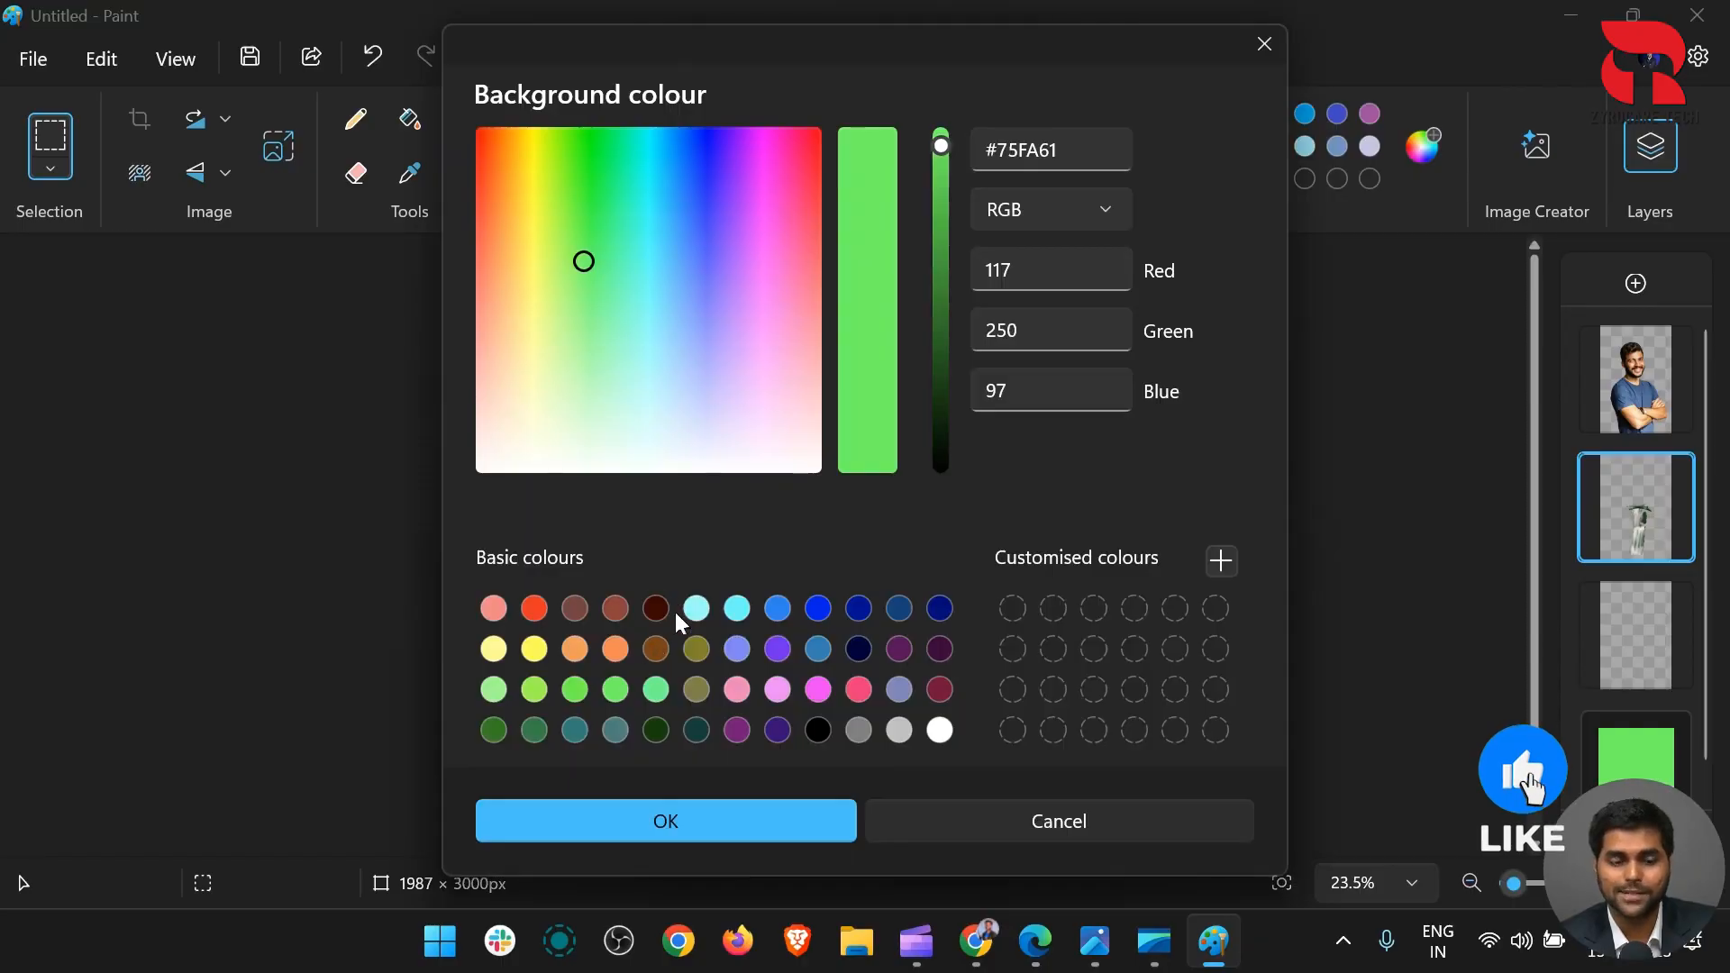
pyautogui.click(1243, 47)
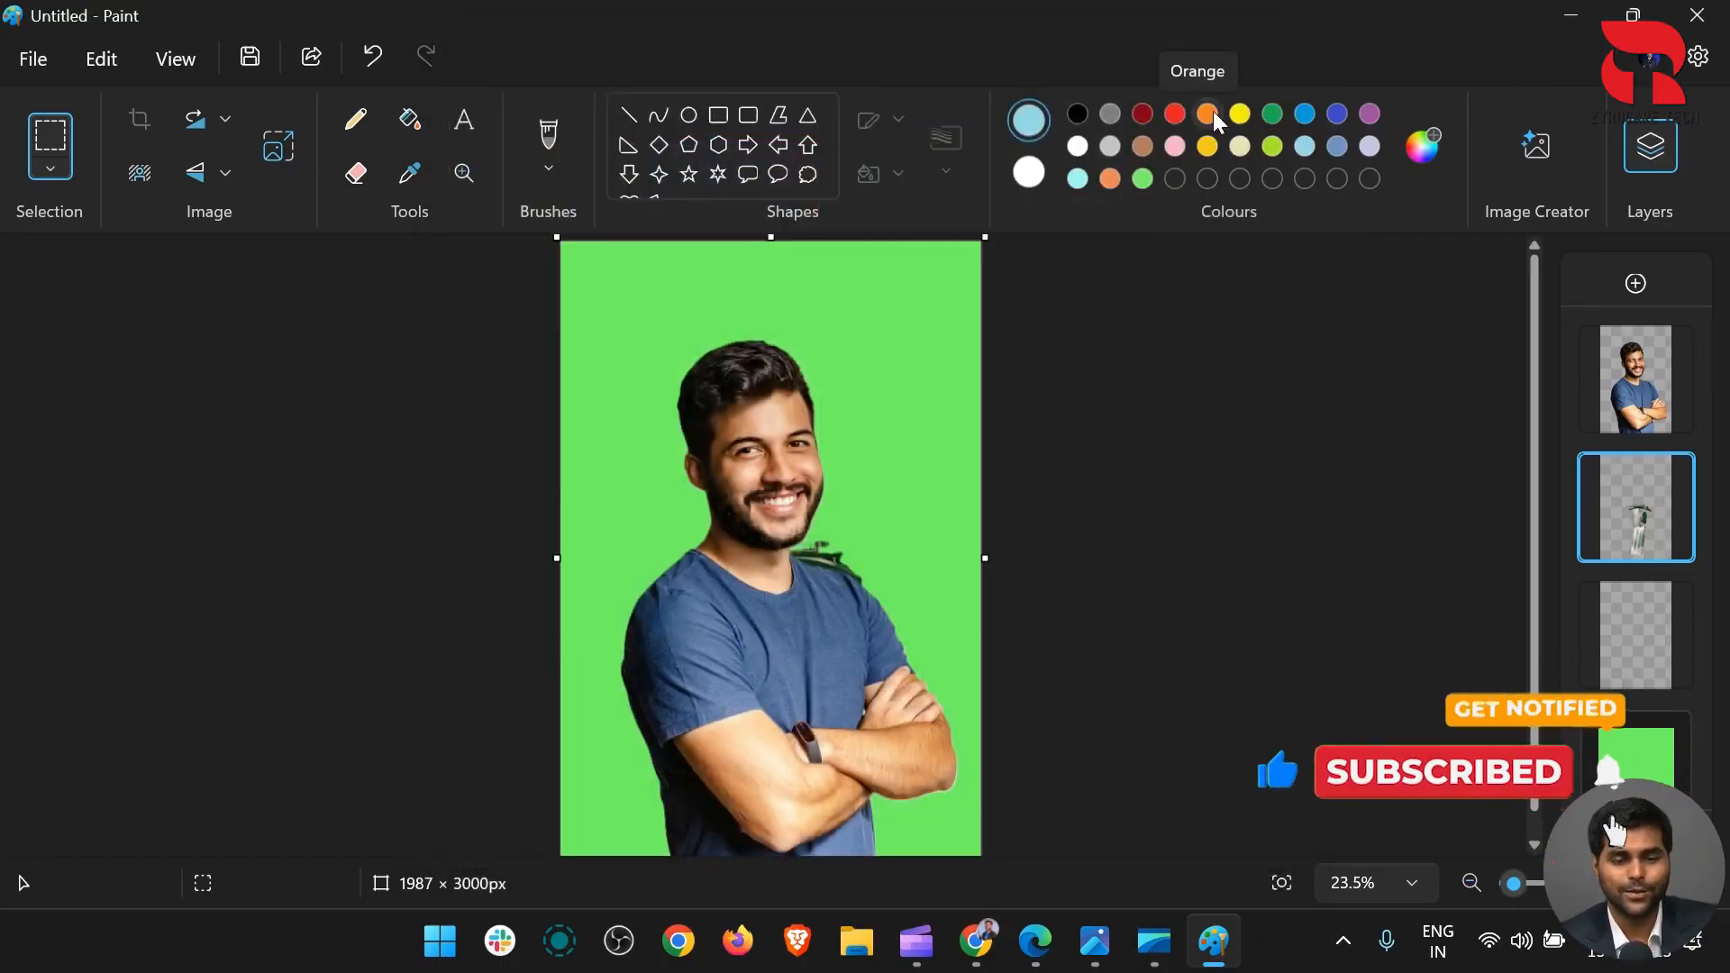
pyautogui.click(1697, 15)
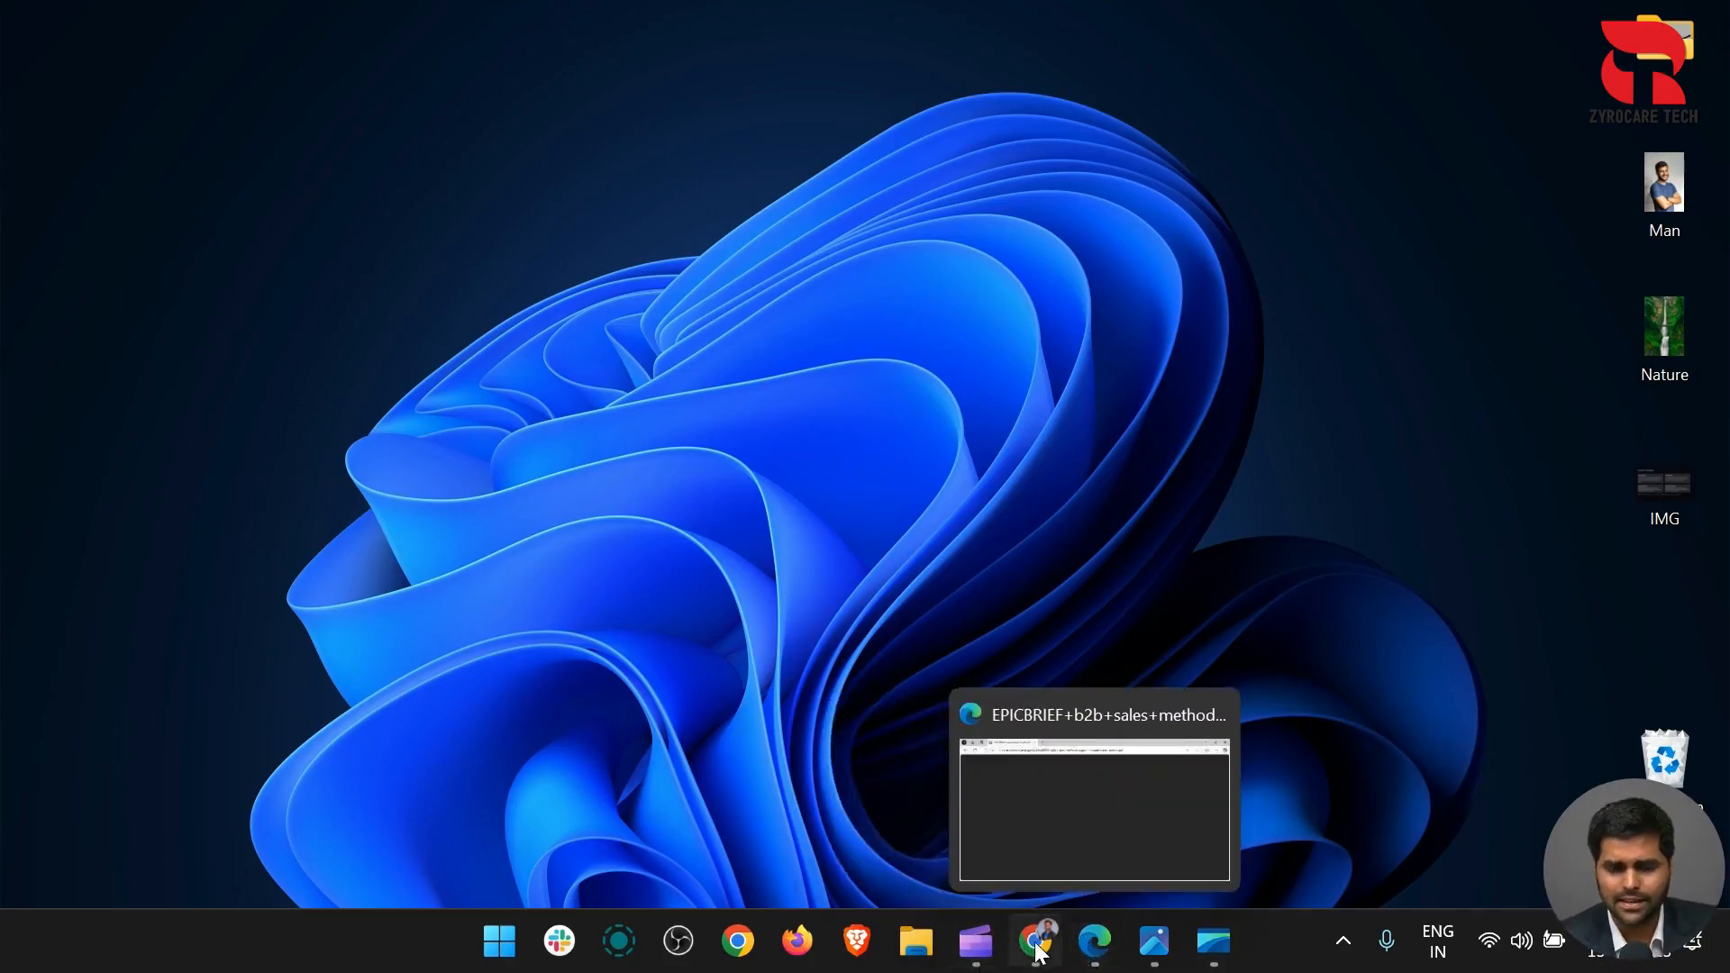
# Switch to Chrome and look through the Resume document and the Portfolio presentation
pyautogui.click(1036, 941)
pyautogui.scroll(15, 624, 424)
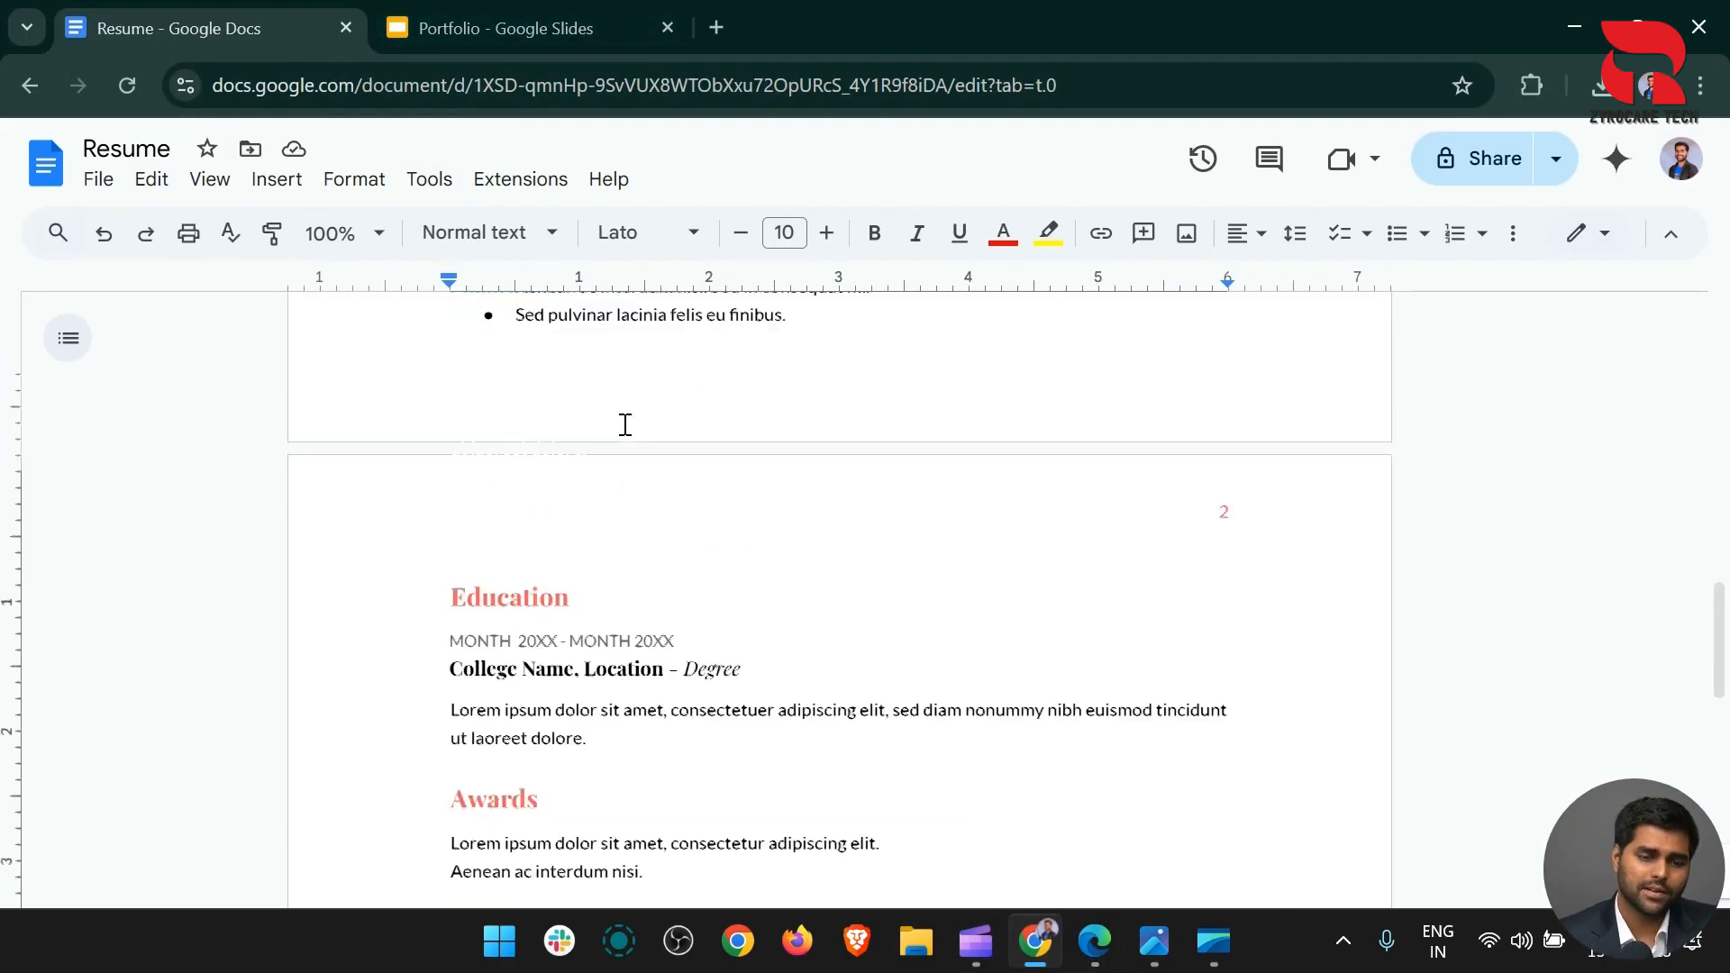
pyautogui.scroll(7, 625, 424)
pyautogui.scroll(-5, 618, 424)
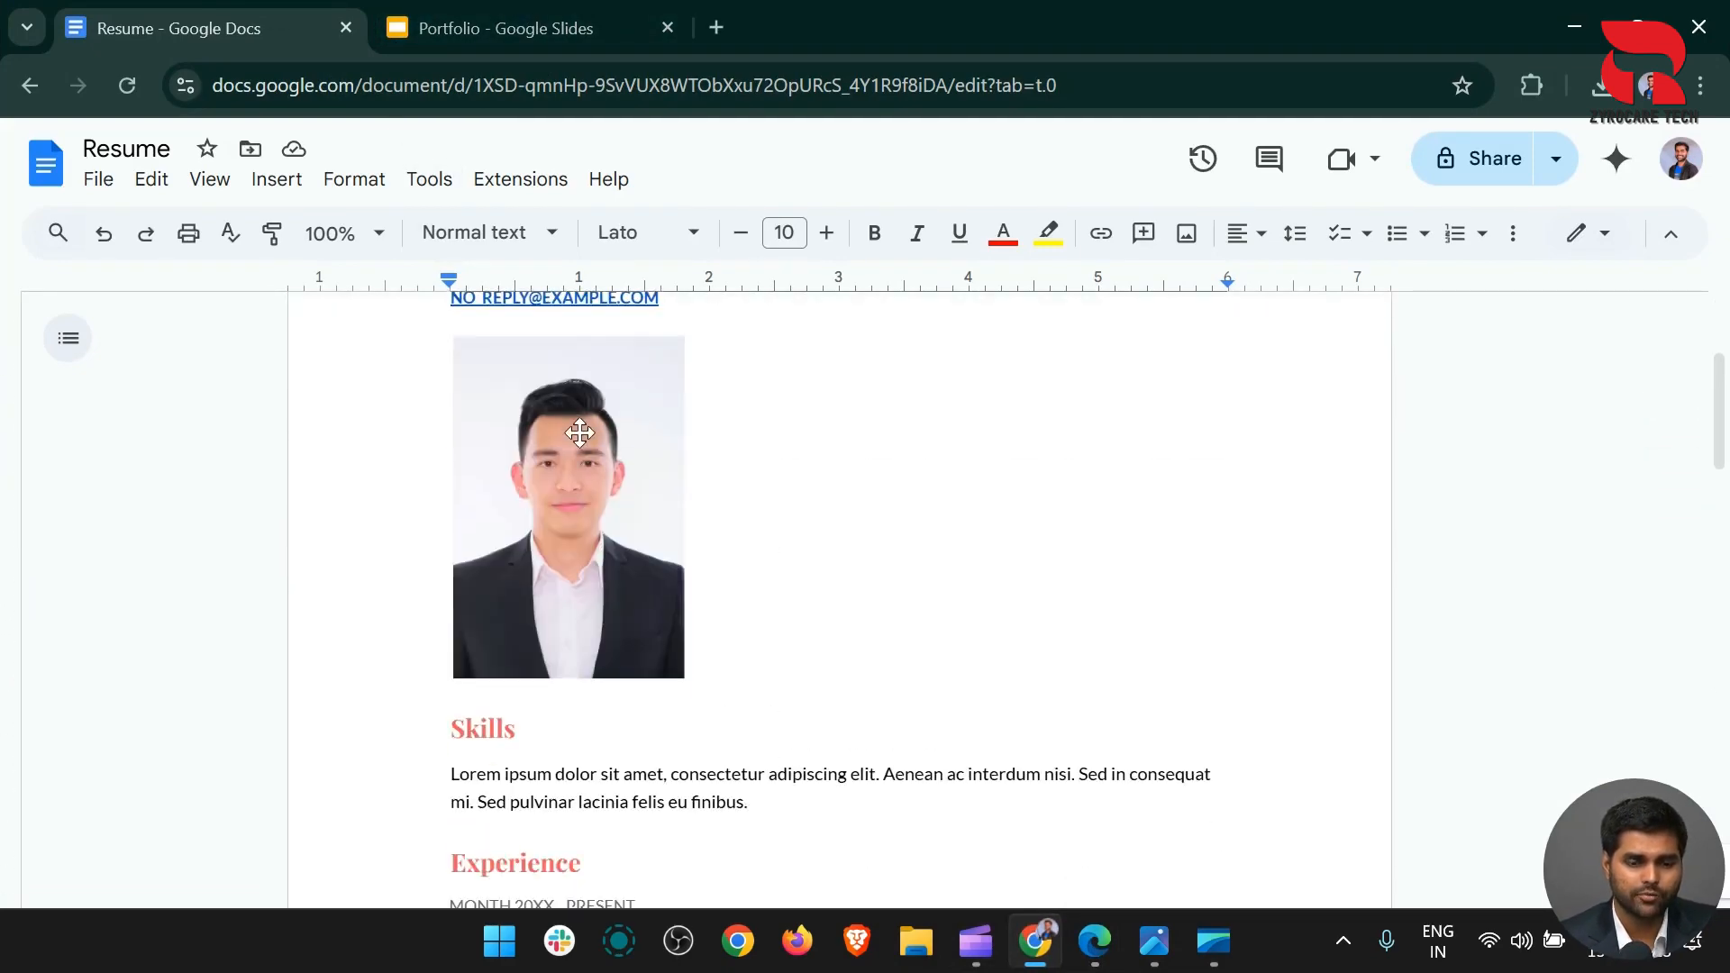
pyautogui.click(532, 18)
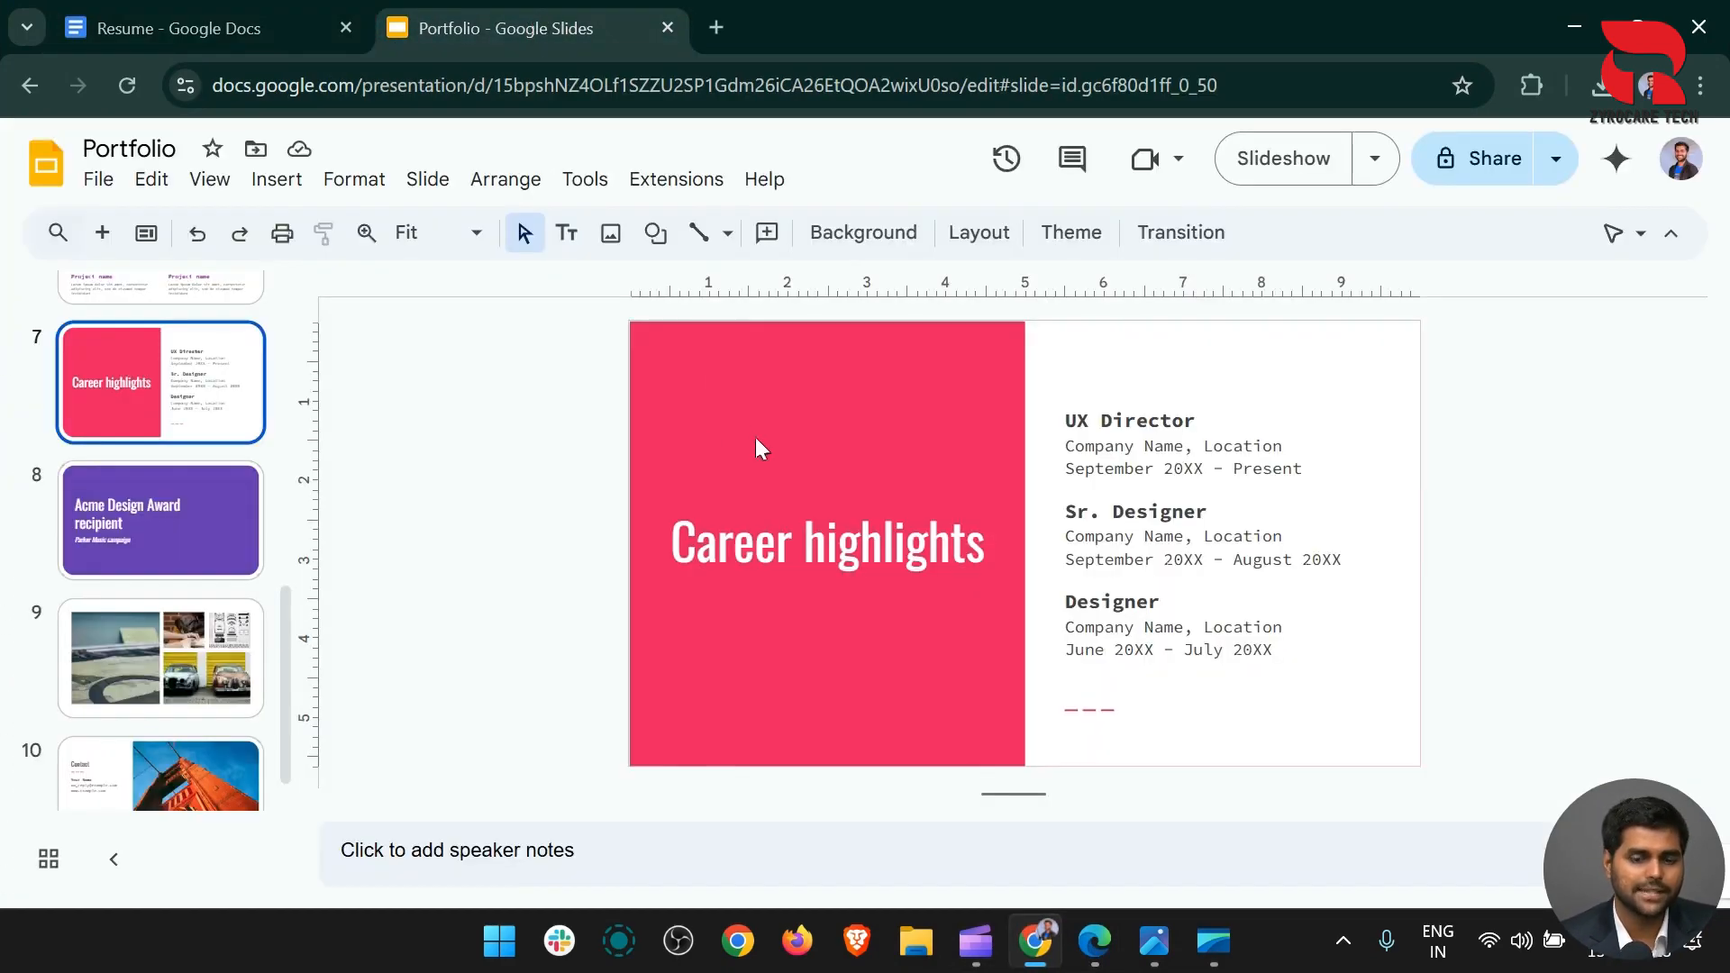
pyautogui.click(237, 12)
pyautogui.scroll(-3, 532, 397)
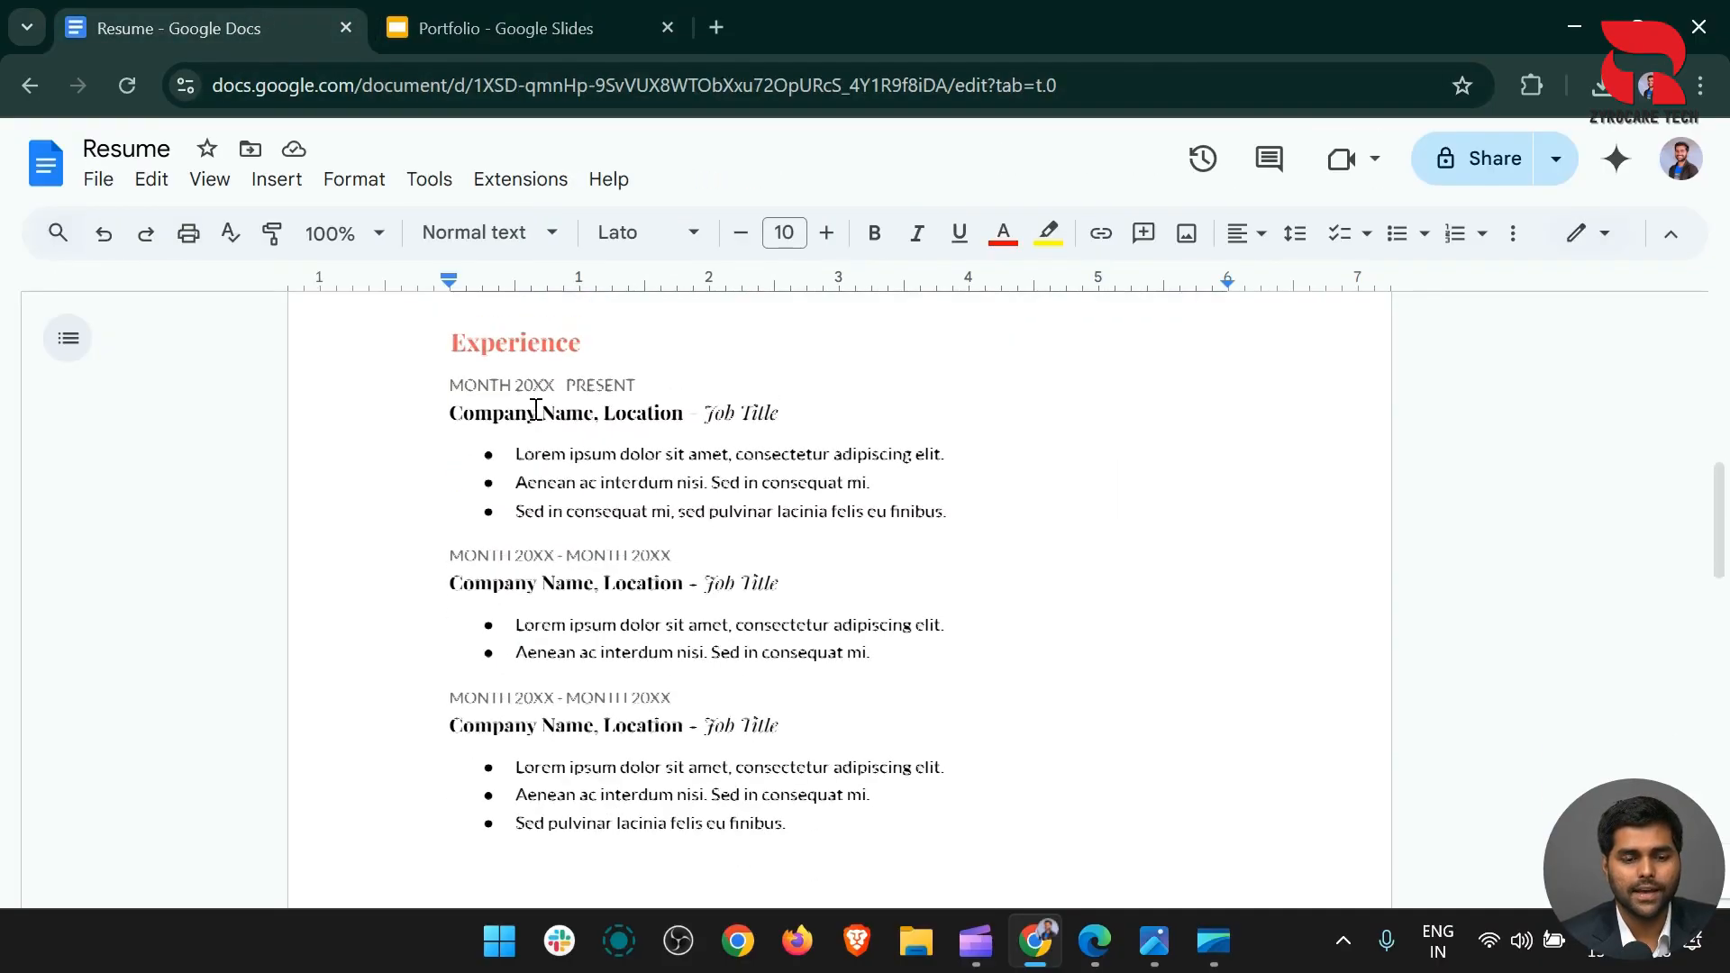
pyautogui.scroll(3, 485, 544)
# Copy the paragraph under the Skills heading in the Resume document
pyautogui.moveTo(437, 510); pyautogui.dragTo(799, 537)
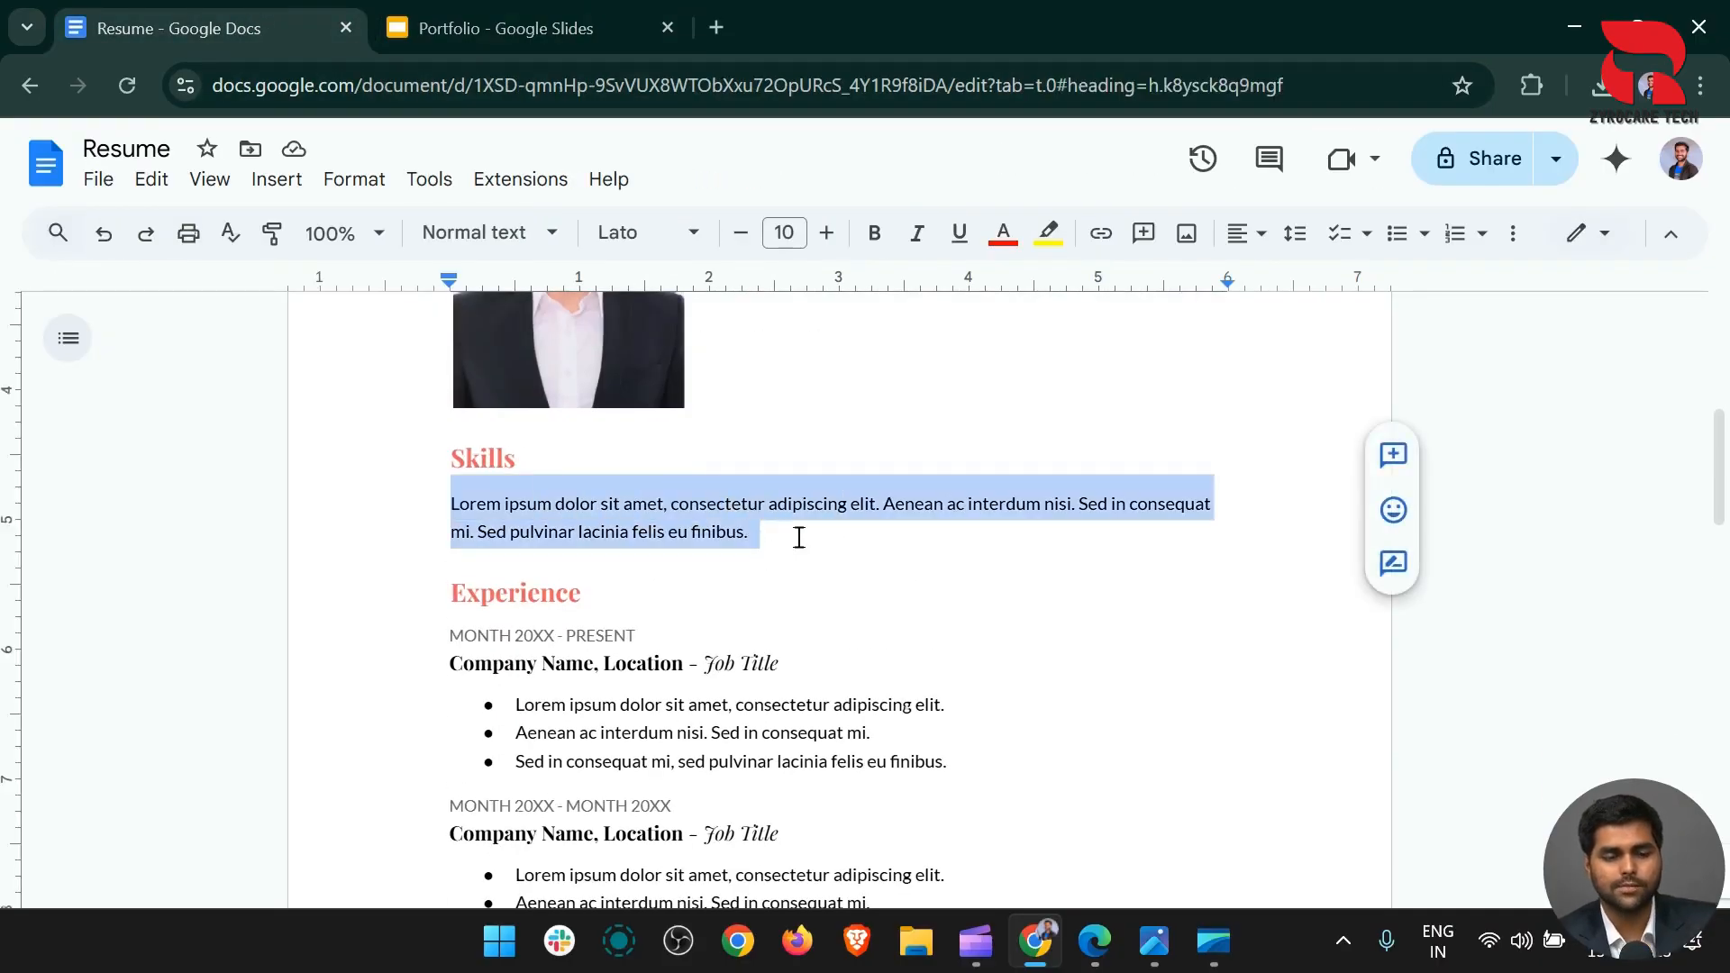
pyautogui.rightClick(696, 502)
pyautogui.click(779, 297)
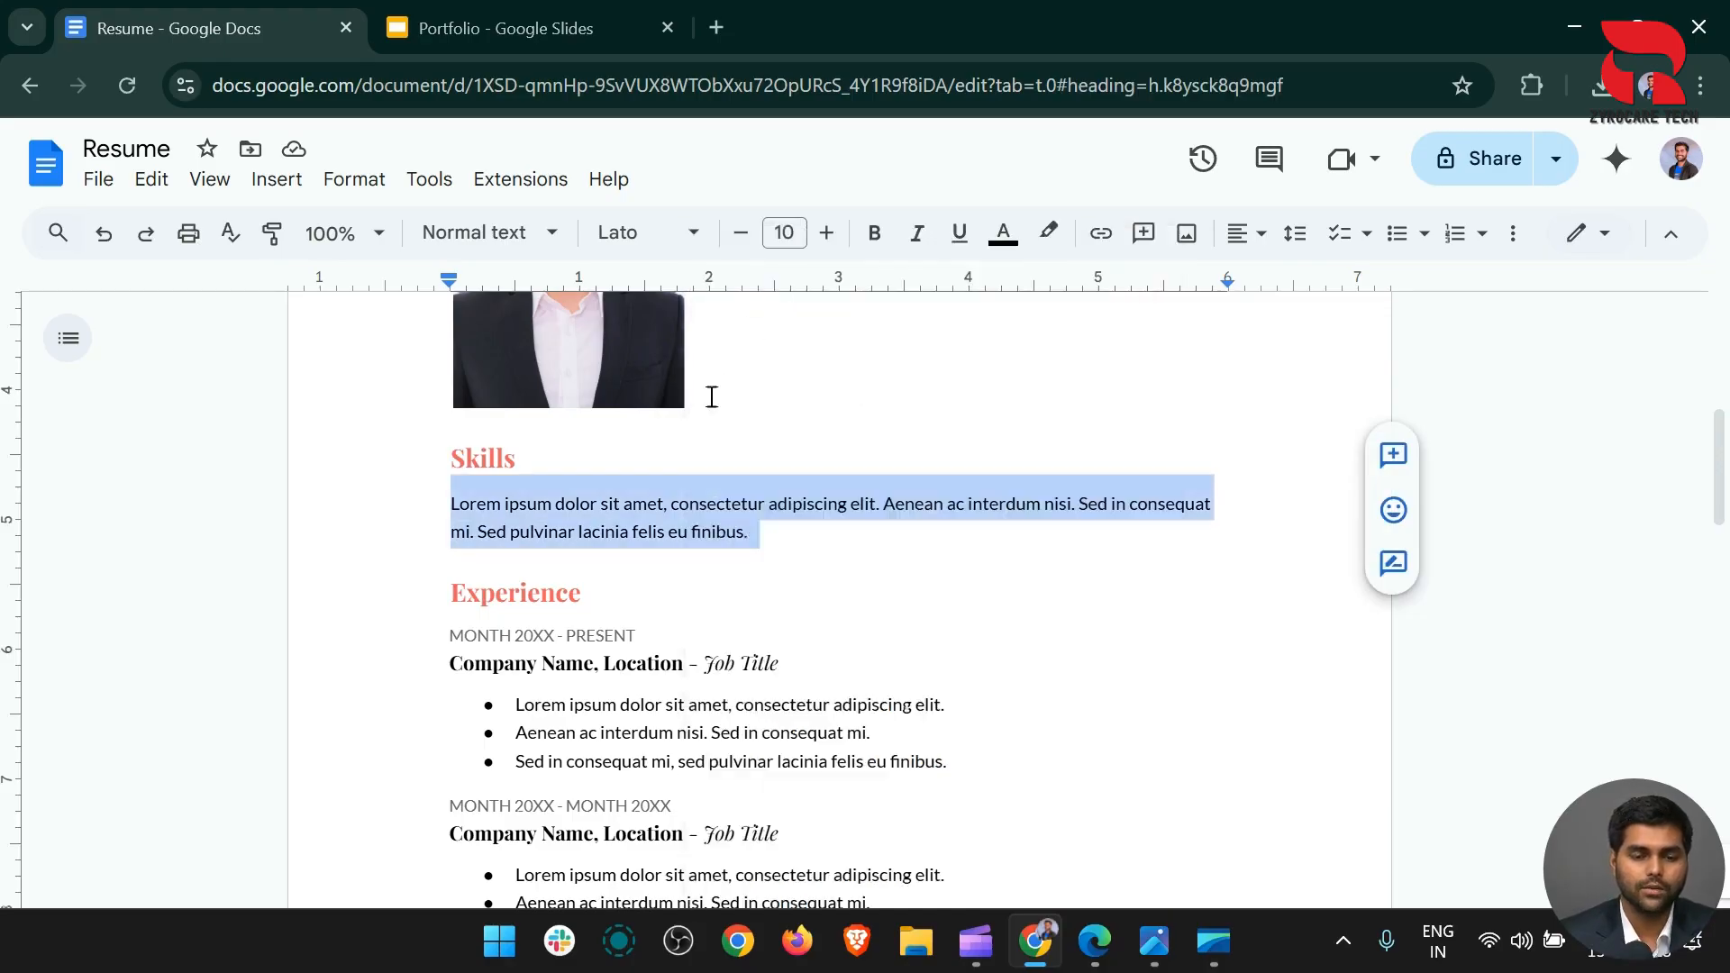
# Copy the portrait photo from the Resume document and paste it onto the Career highlights slide of the Portfolio presentation
pyautogui.scroll(3, 711, 396)
pyautogui.rightClick(603, 451)
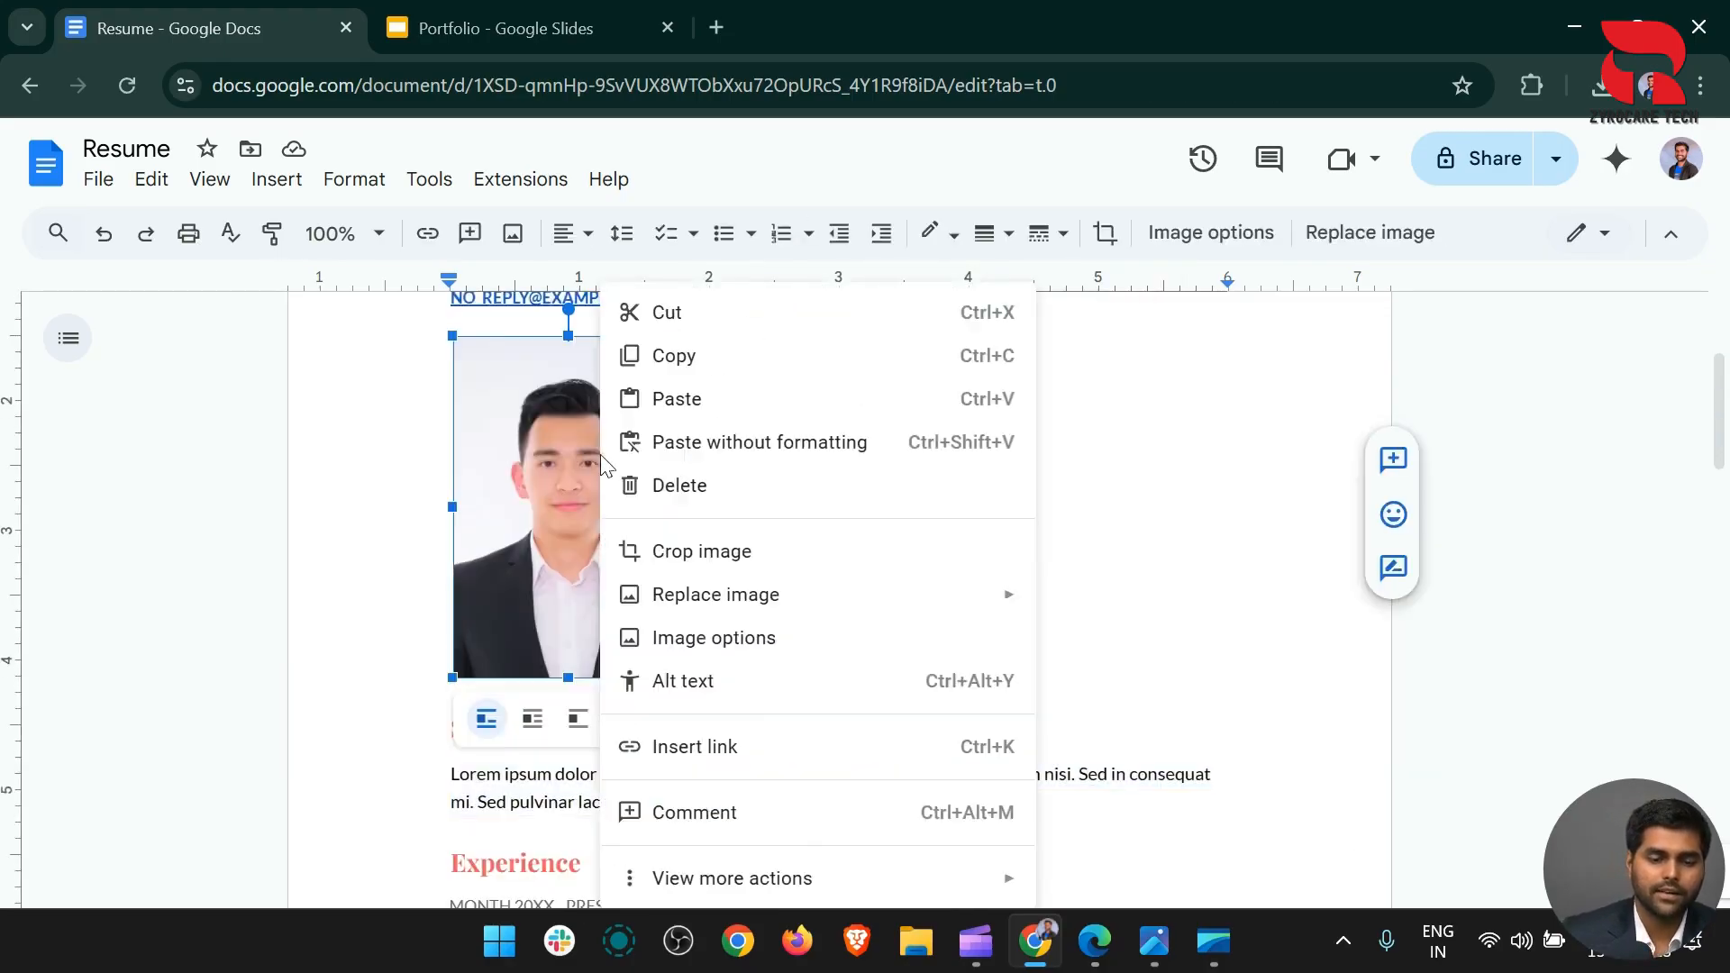
pyautogui.click(680, 358)
pyautogui.click(538, 19)
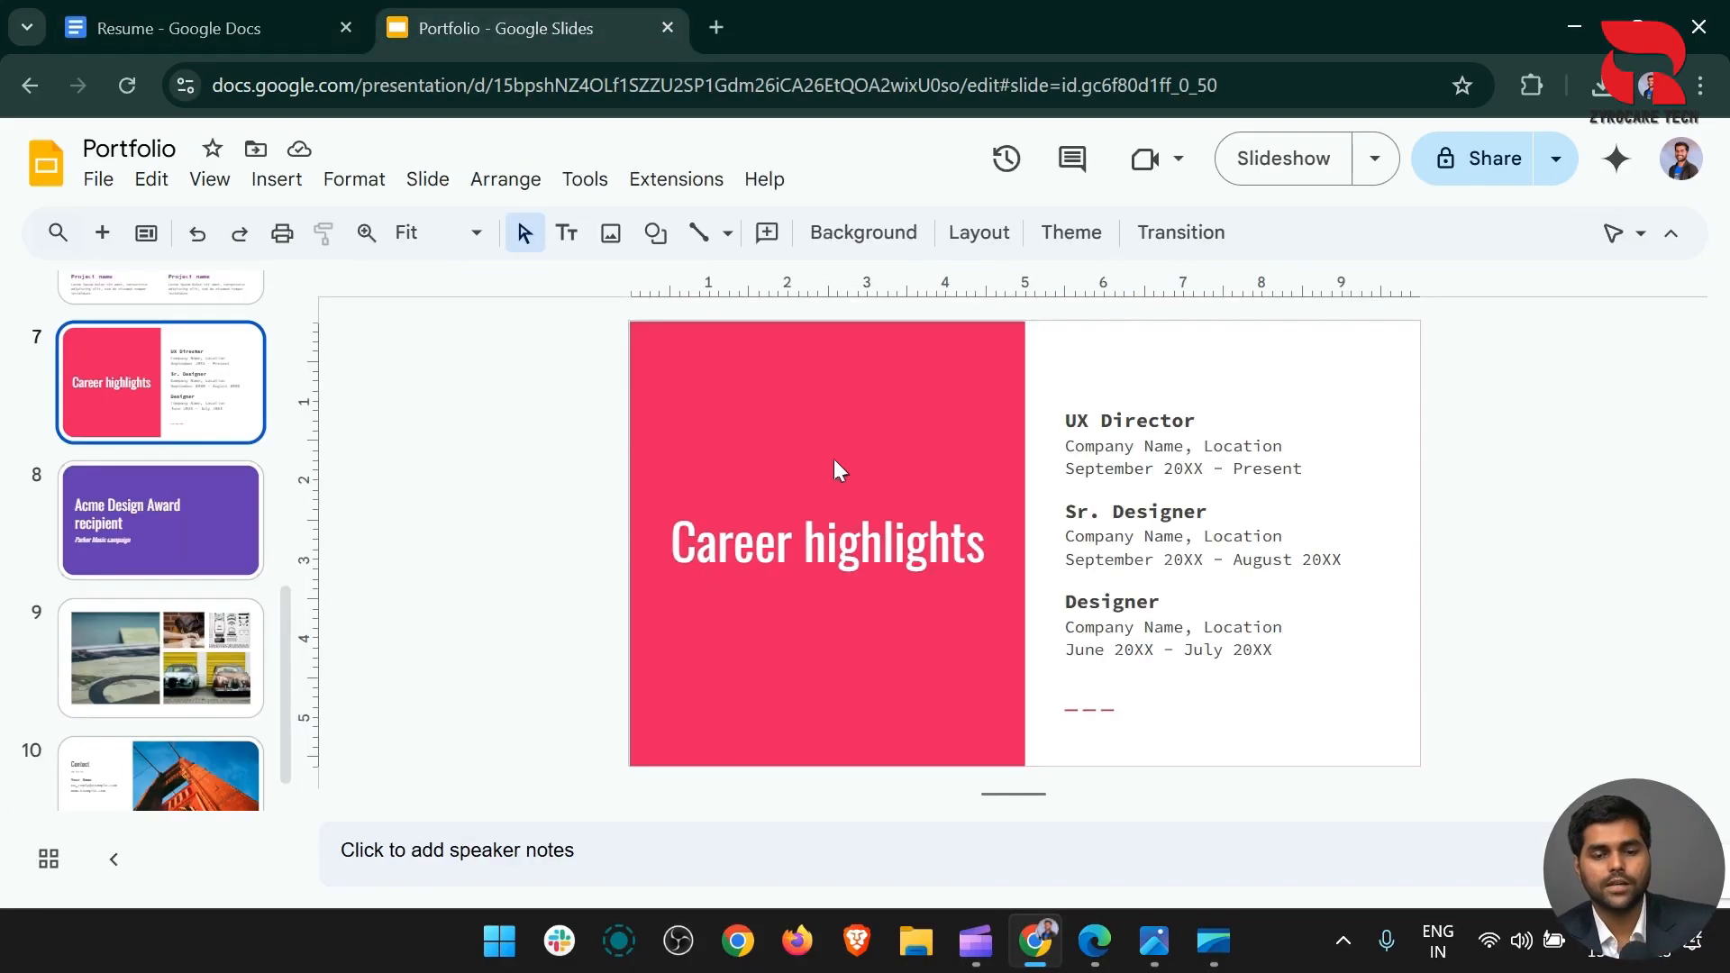
pyautogui.click(207, 27)
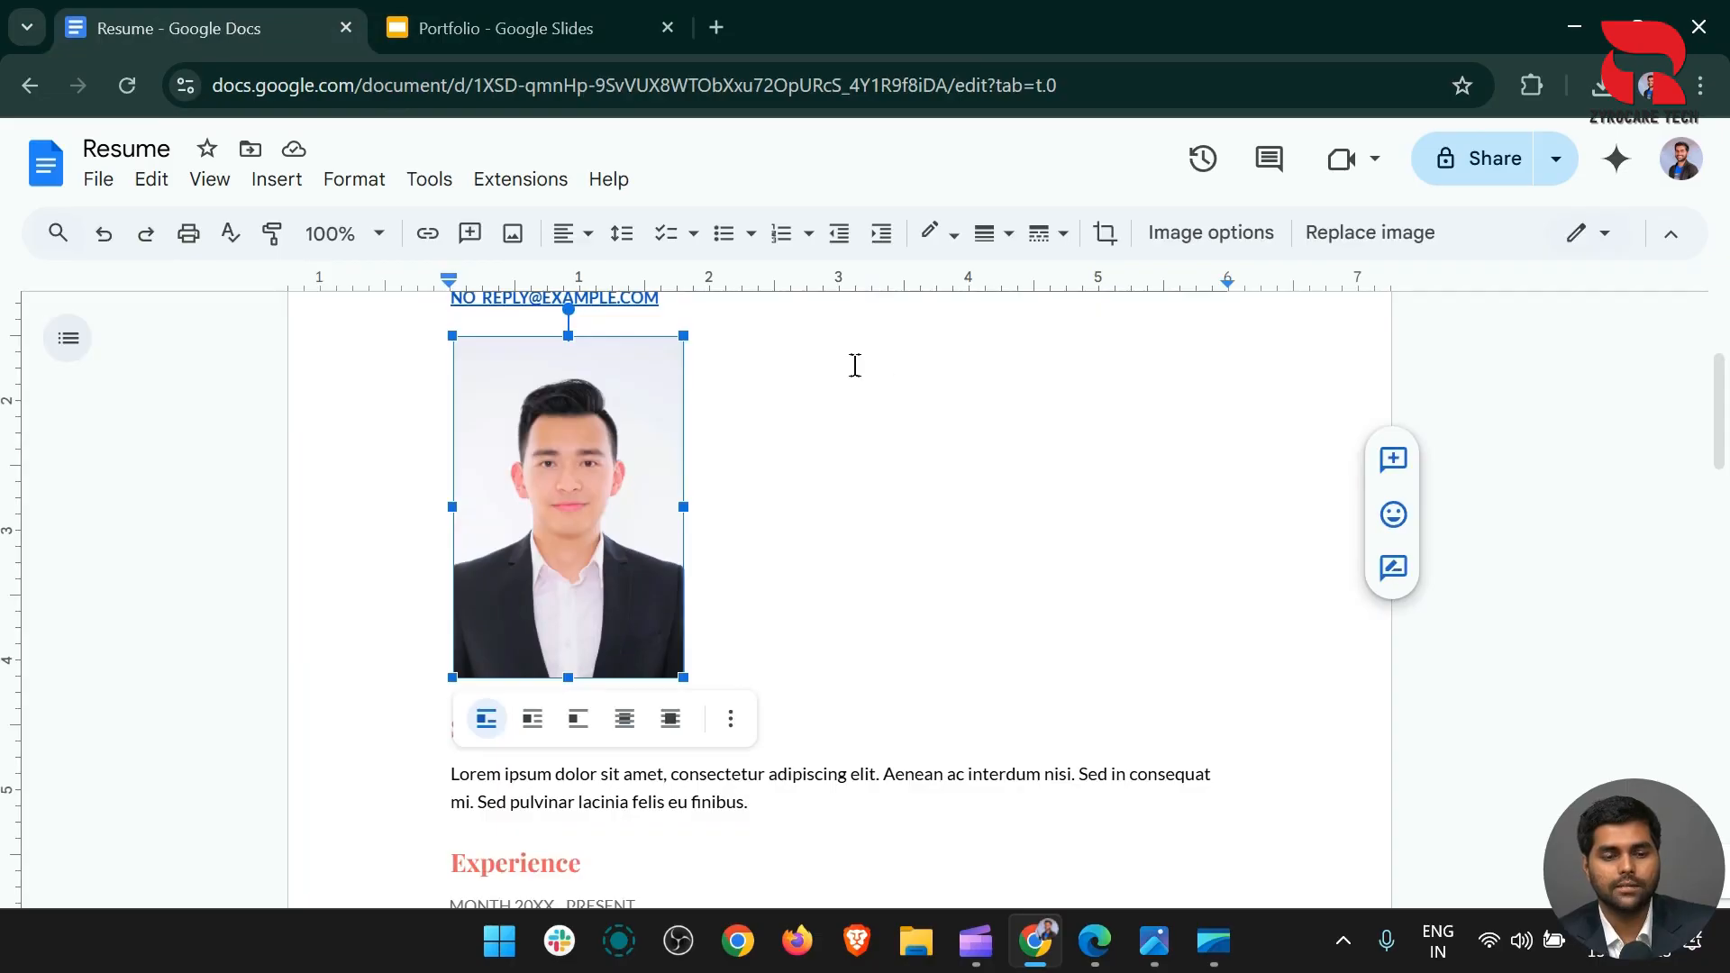
pyautogui.rightClick(567, 401)
pyautogui.click(747, 376)
pyautogui.click(433, 29)
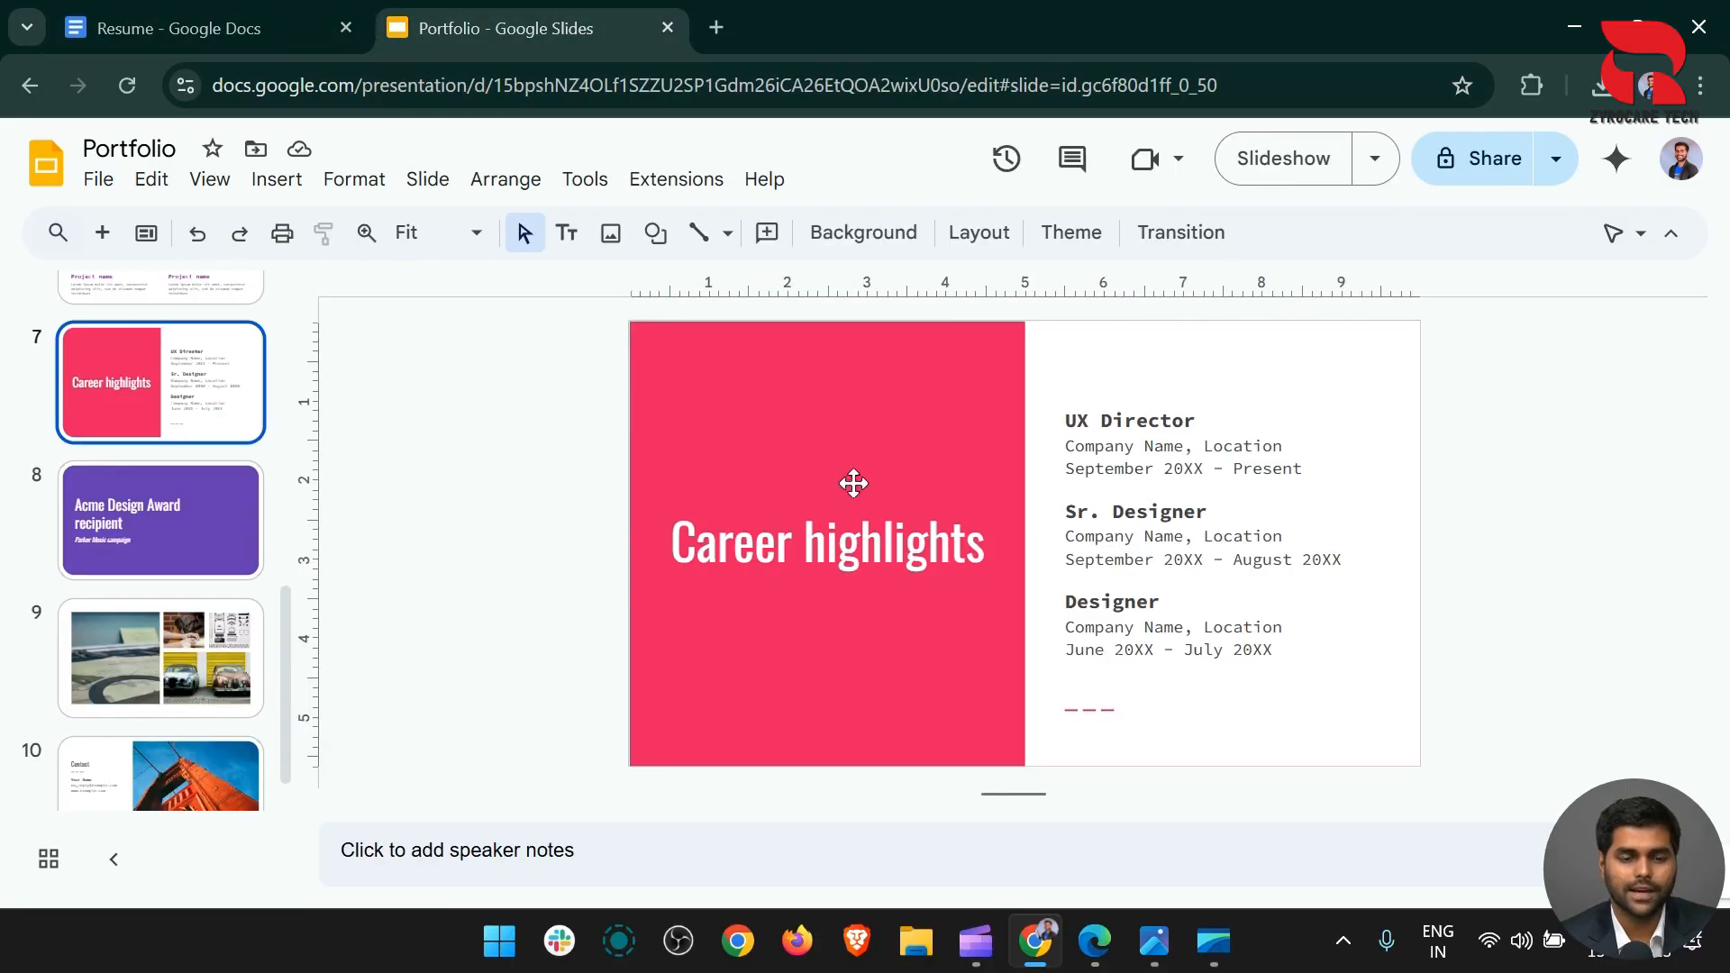
pyautogui.rightClick(868, 445)
pyautogui.click(904, 440)
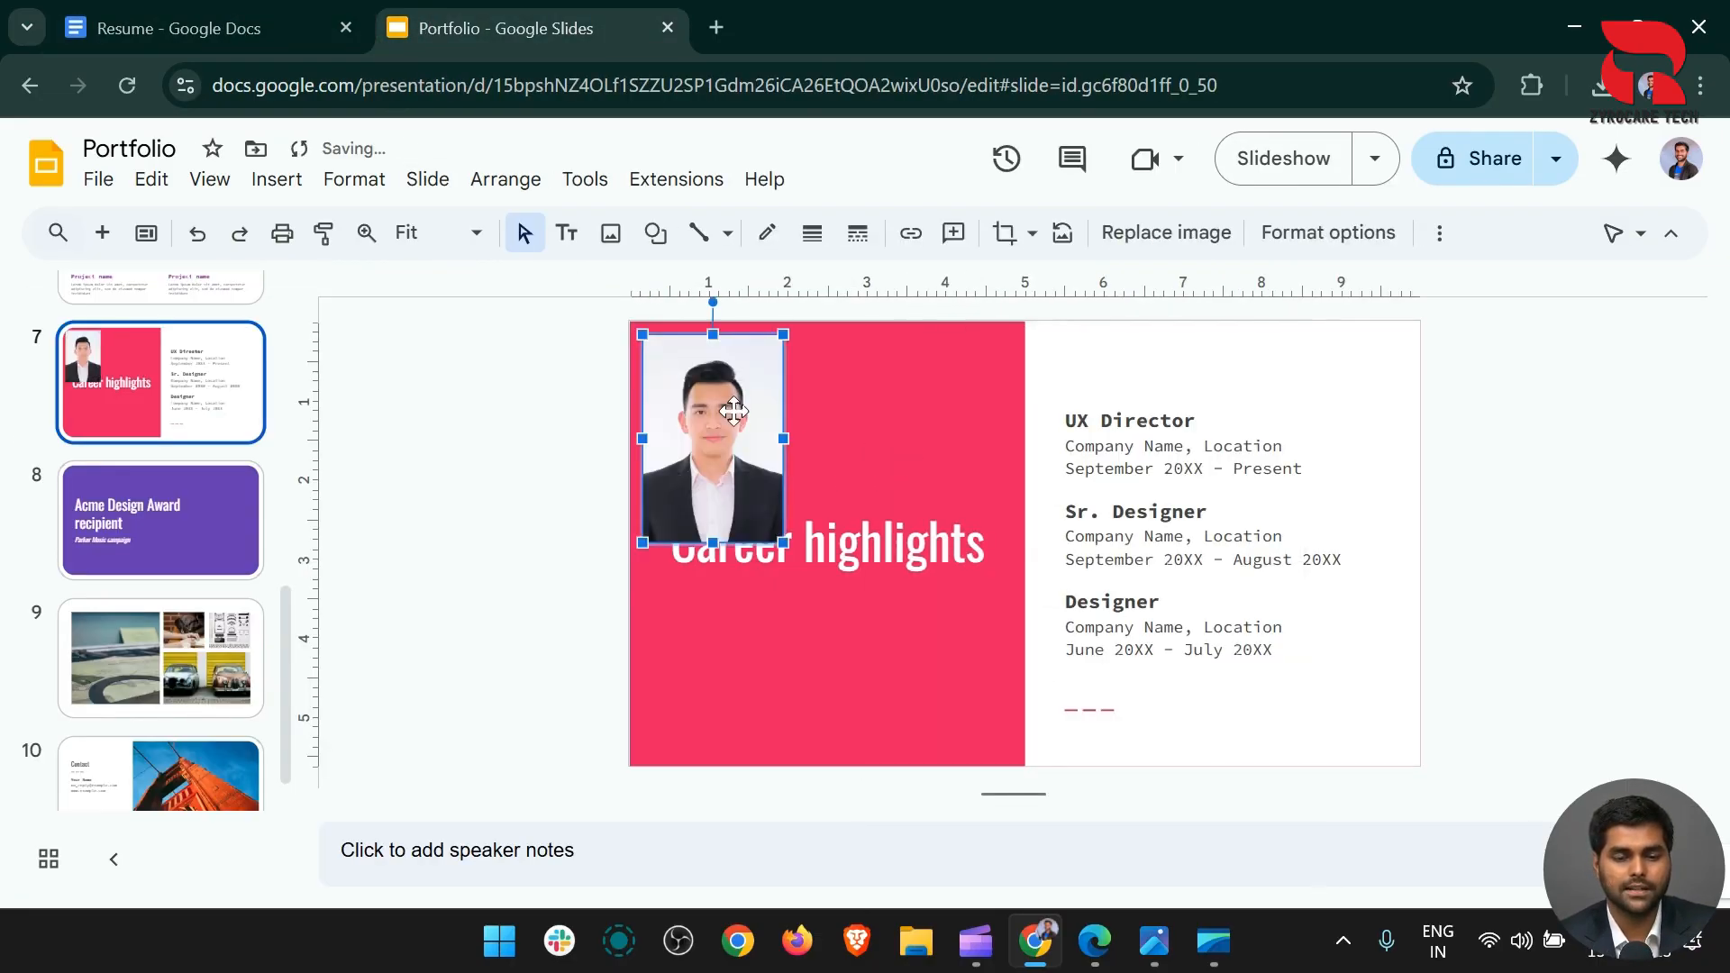
# Delete the pasted portrait photo from the Career highlights slide
pyautogui.click(221, 27)
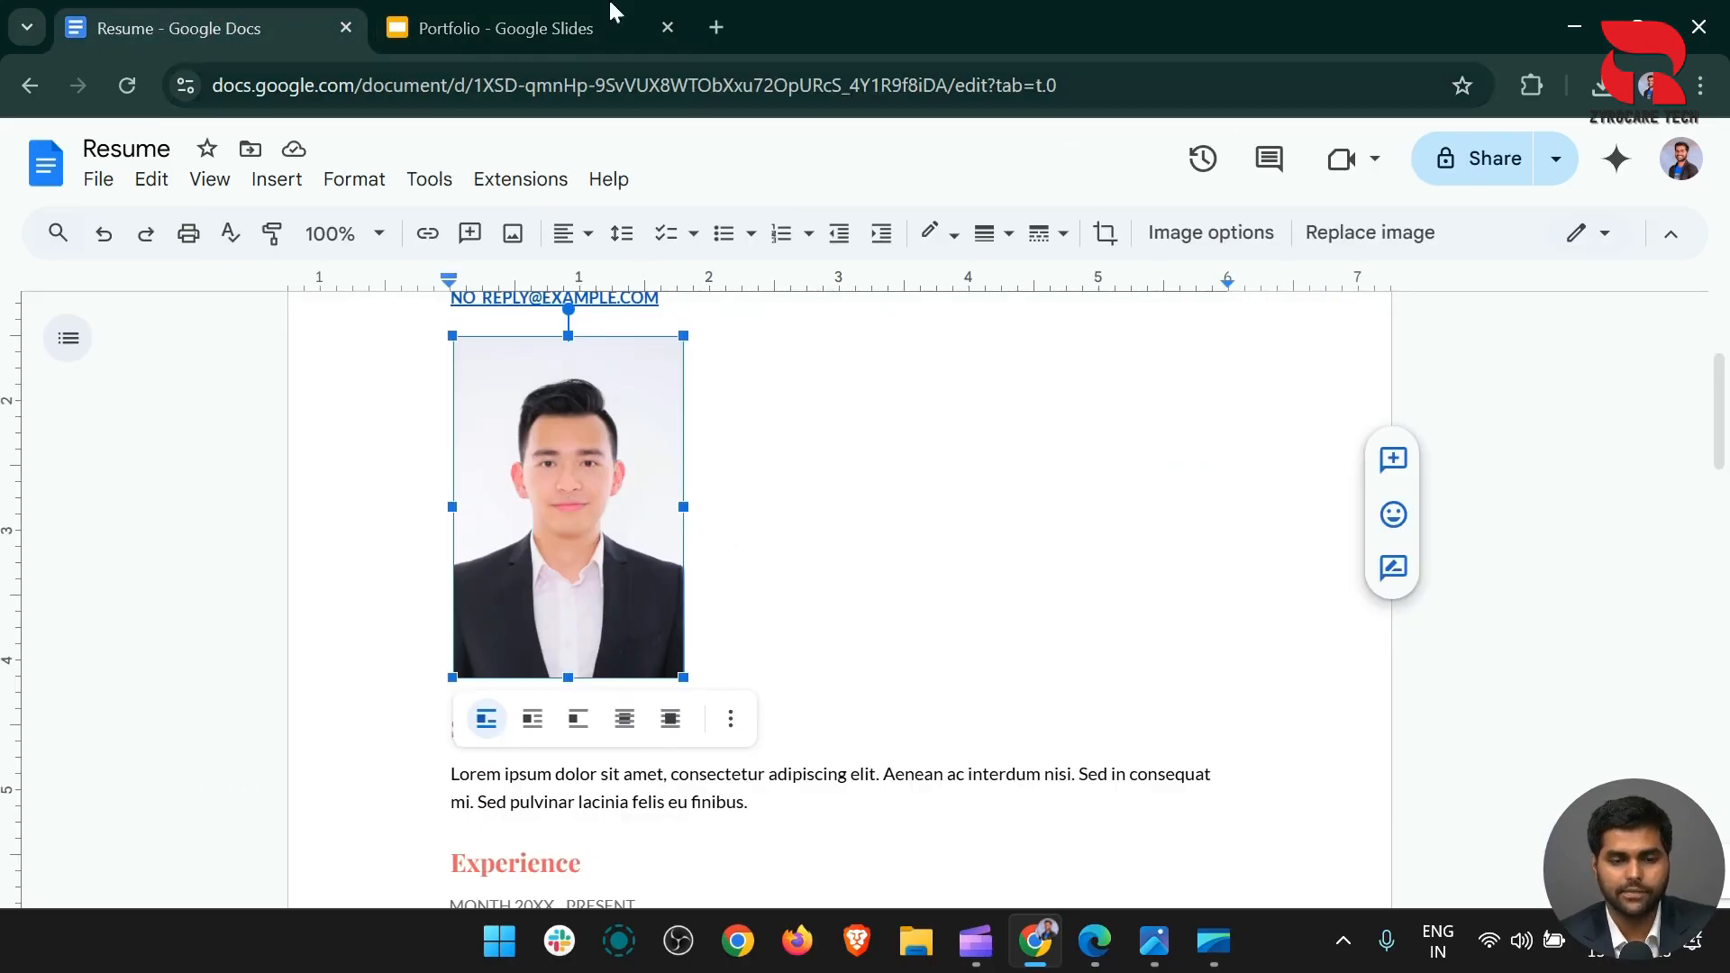
pyautogui.click(504, 28)
pyautogui.press('Delete')
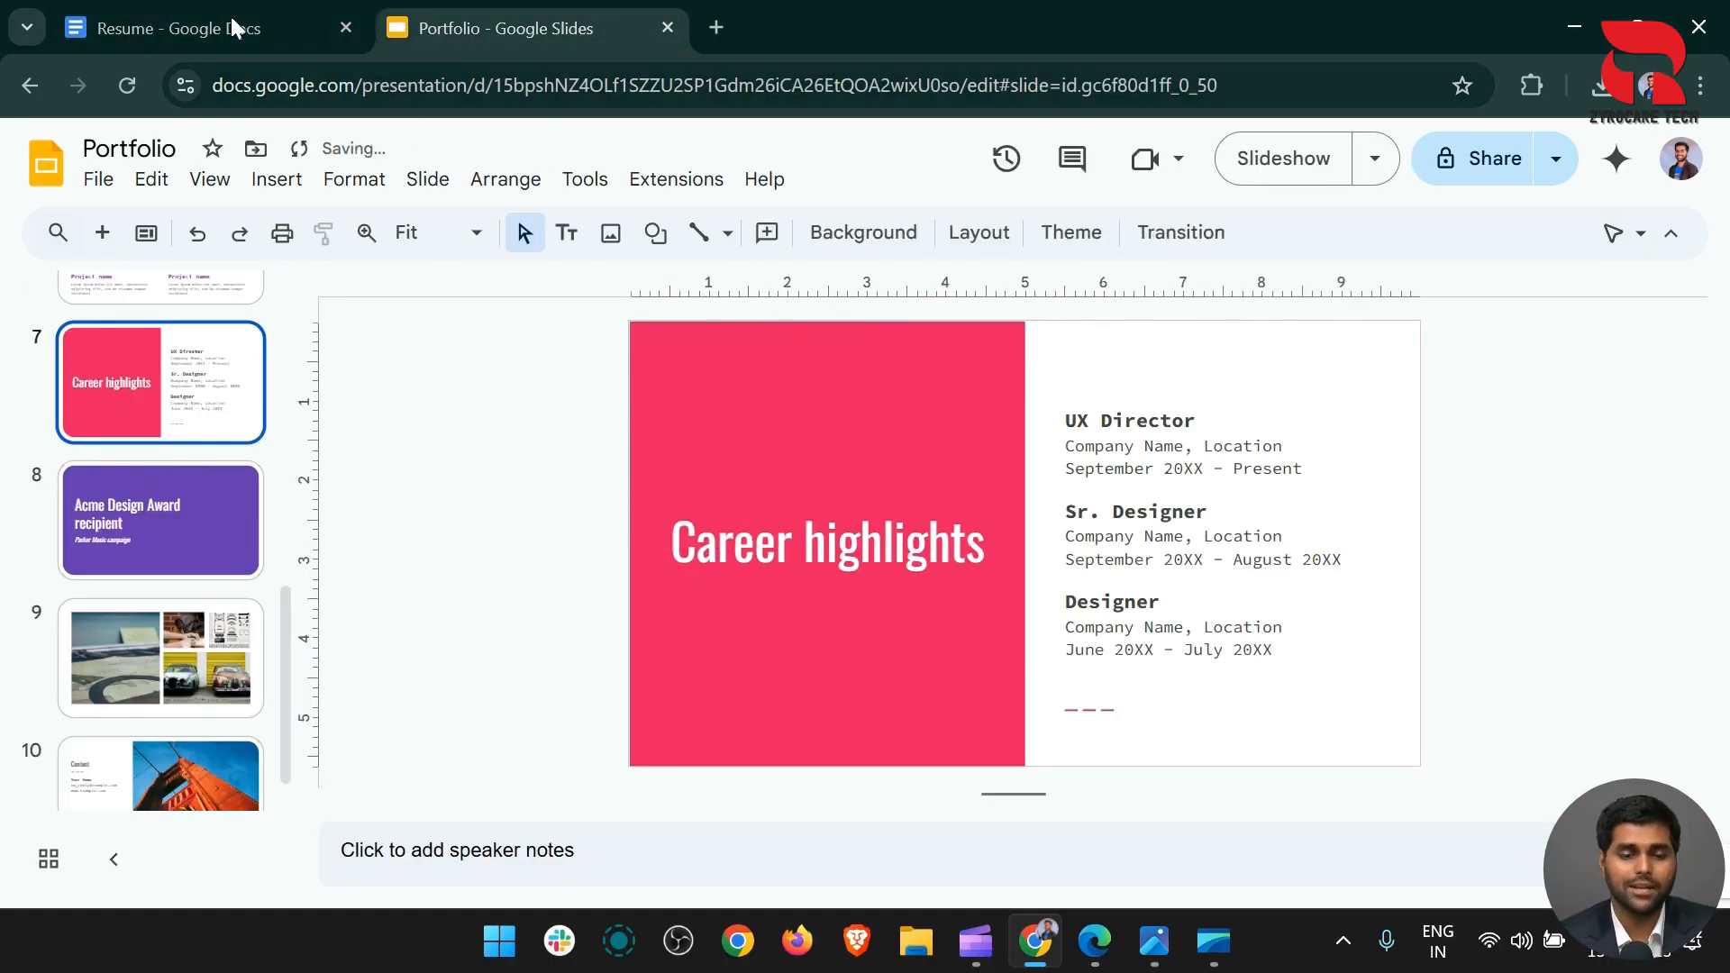
# Return to the Resume document and turn on Windows clipboard history, closing the clipboard window when finished
pyautogui.click(230, 20)
pyautogui.scroll(-2, 634, 444)
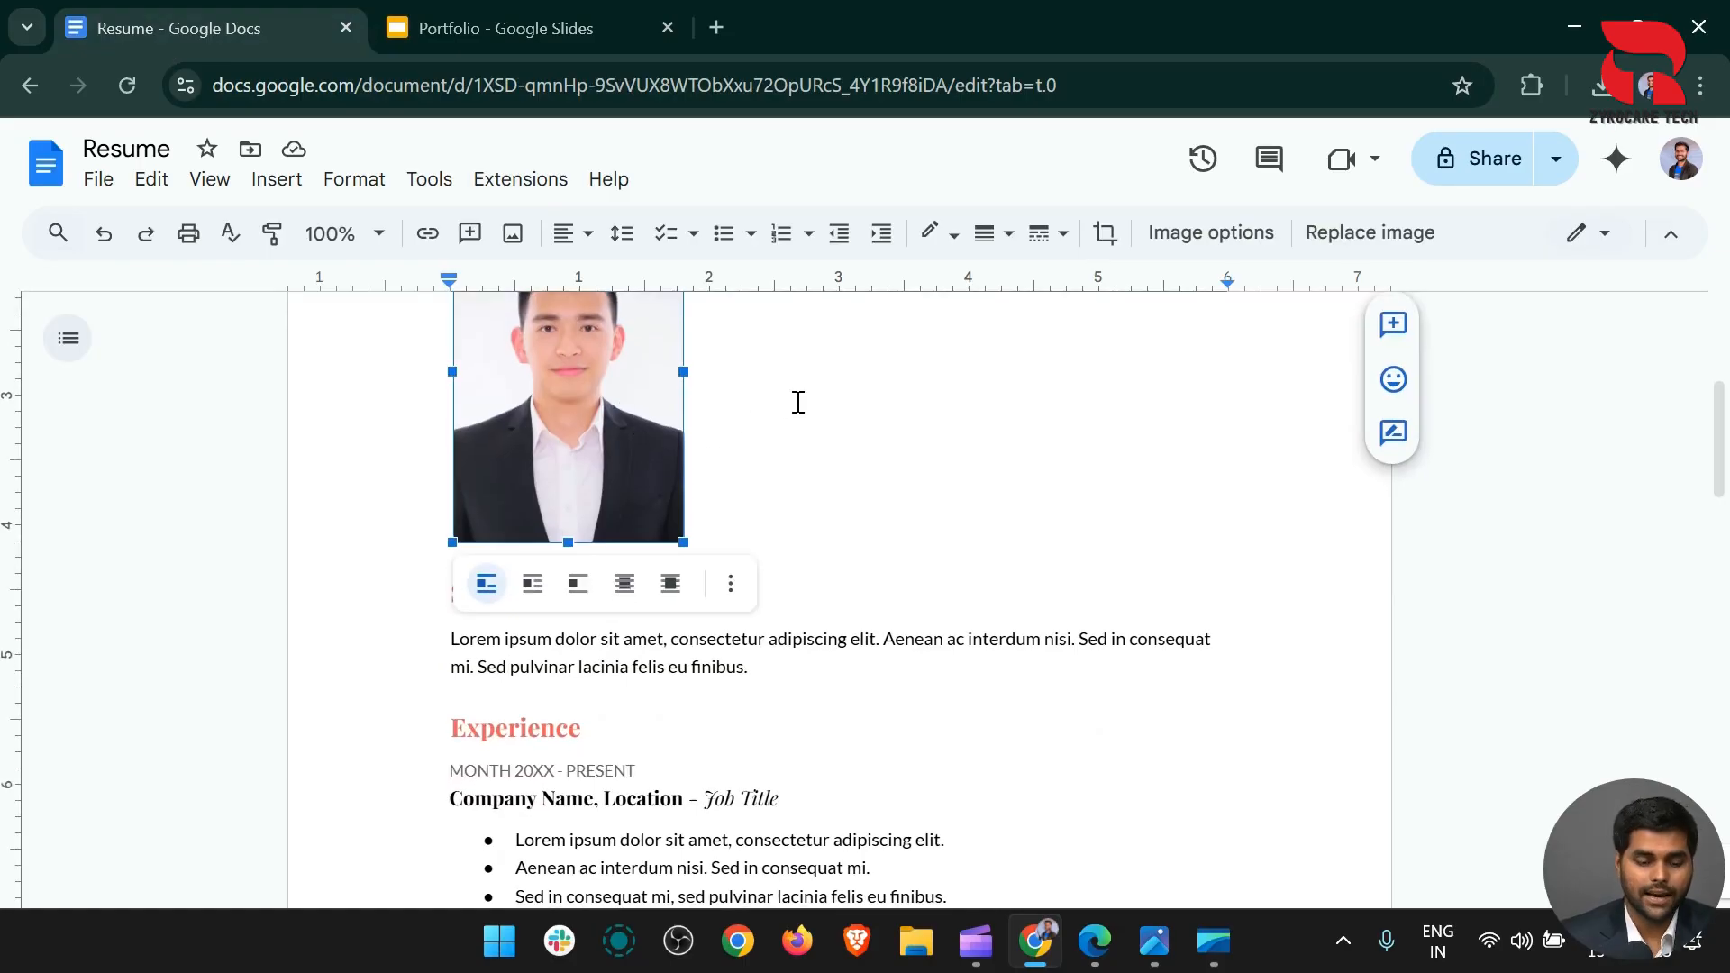
pyautogui.press('super+v')
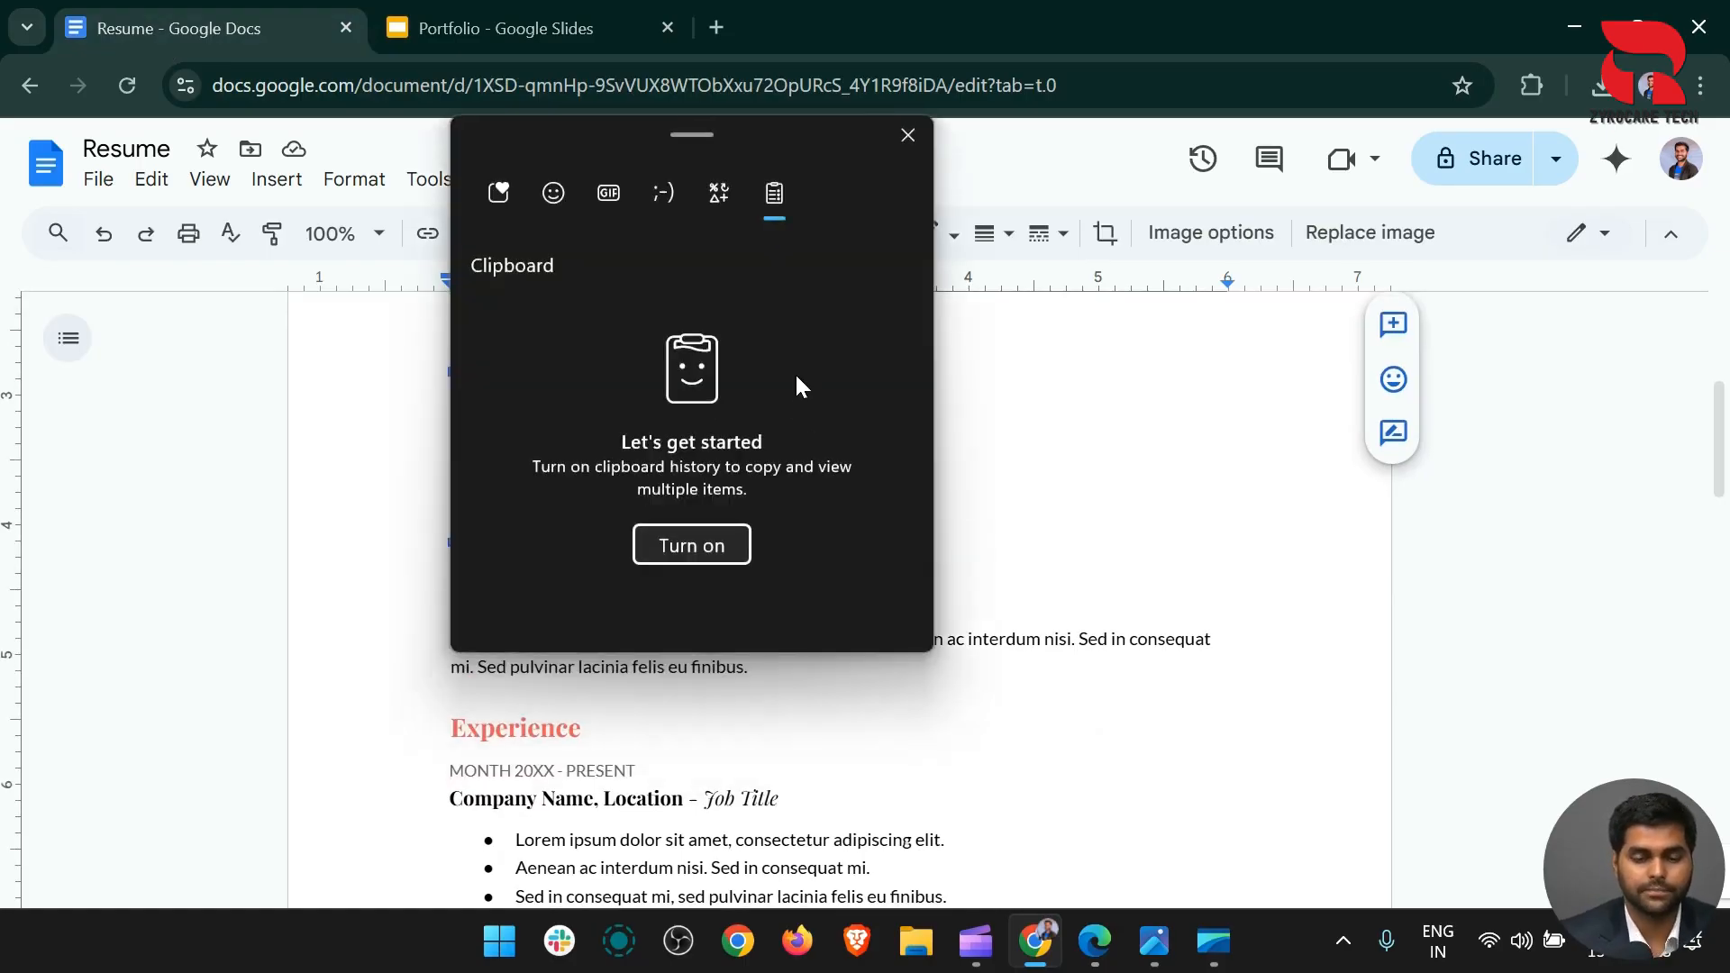
pyautogui.moveTo(805, 133); pyautogui.dragTo(1149, 293)
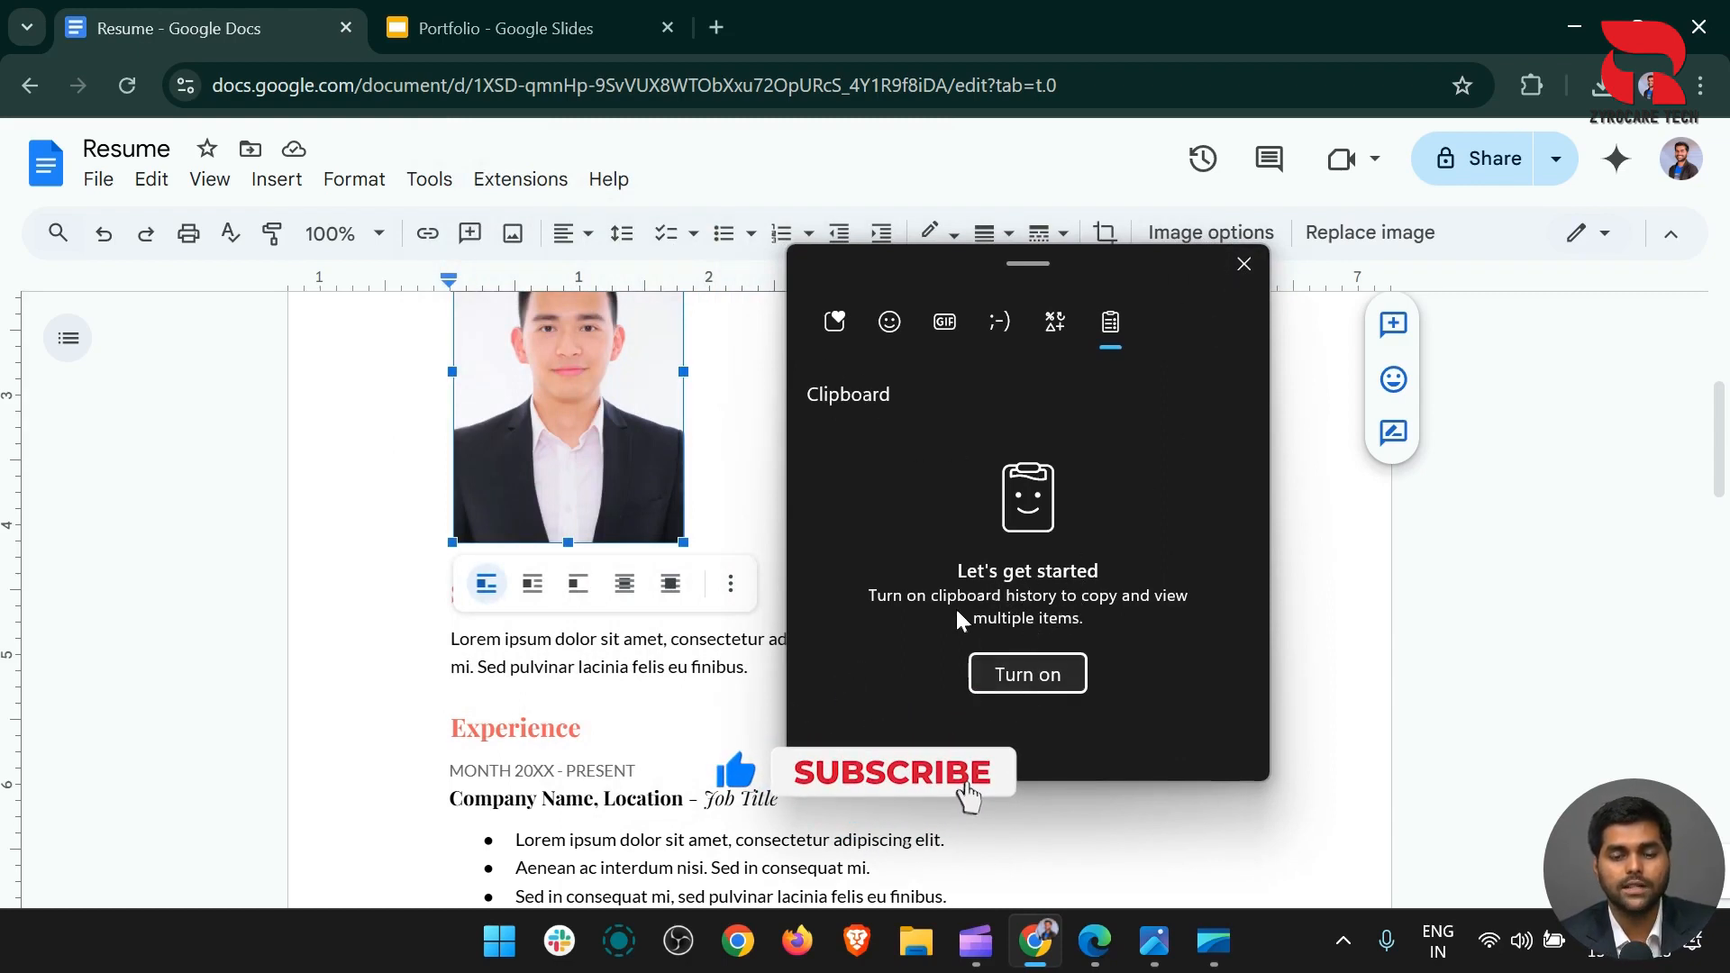
pyautogui.click(1067, 684)
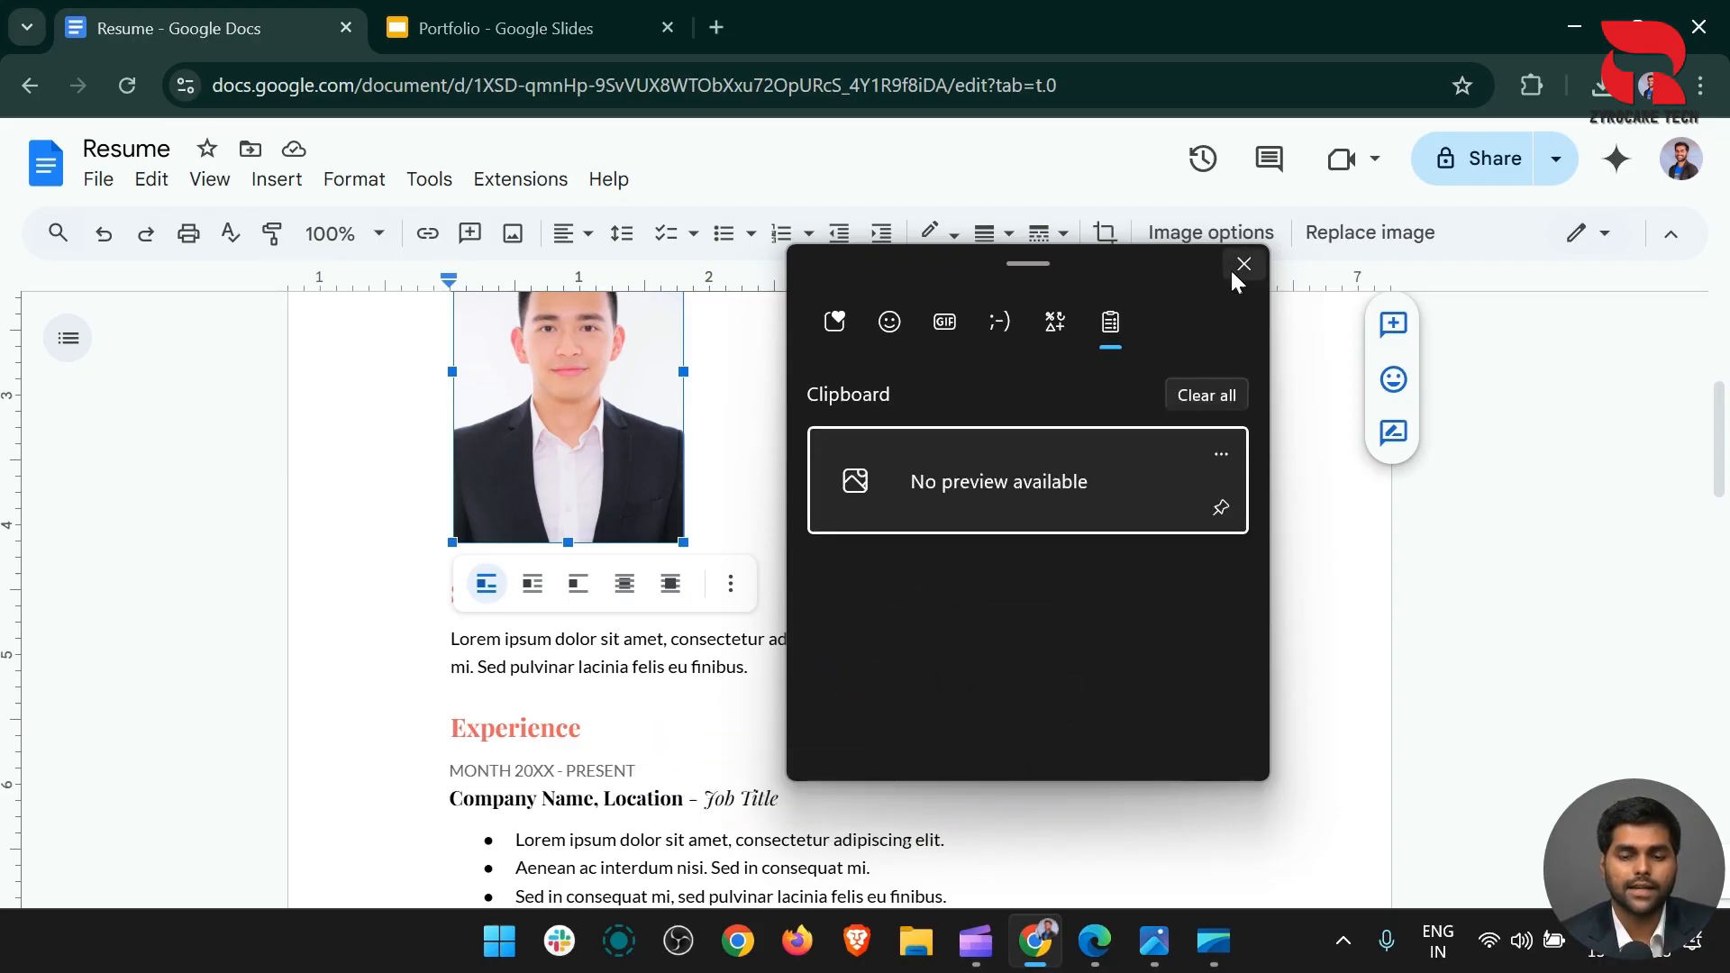
pyautogui.click(1242, 264)
# Copy the portrait photo, followed by the Skills heading with its paragraph, from the Resume document
pyautogui.rightClick(631, 450)
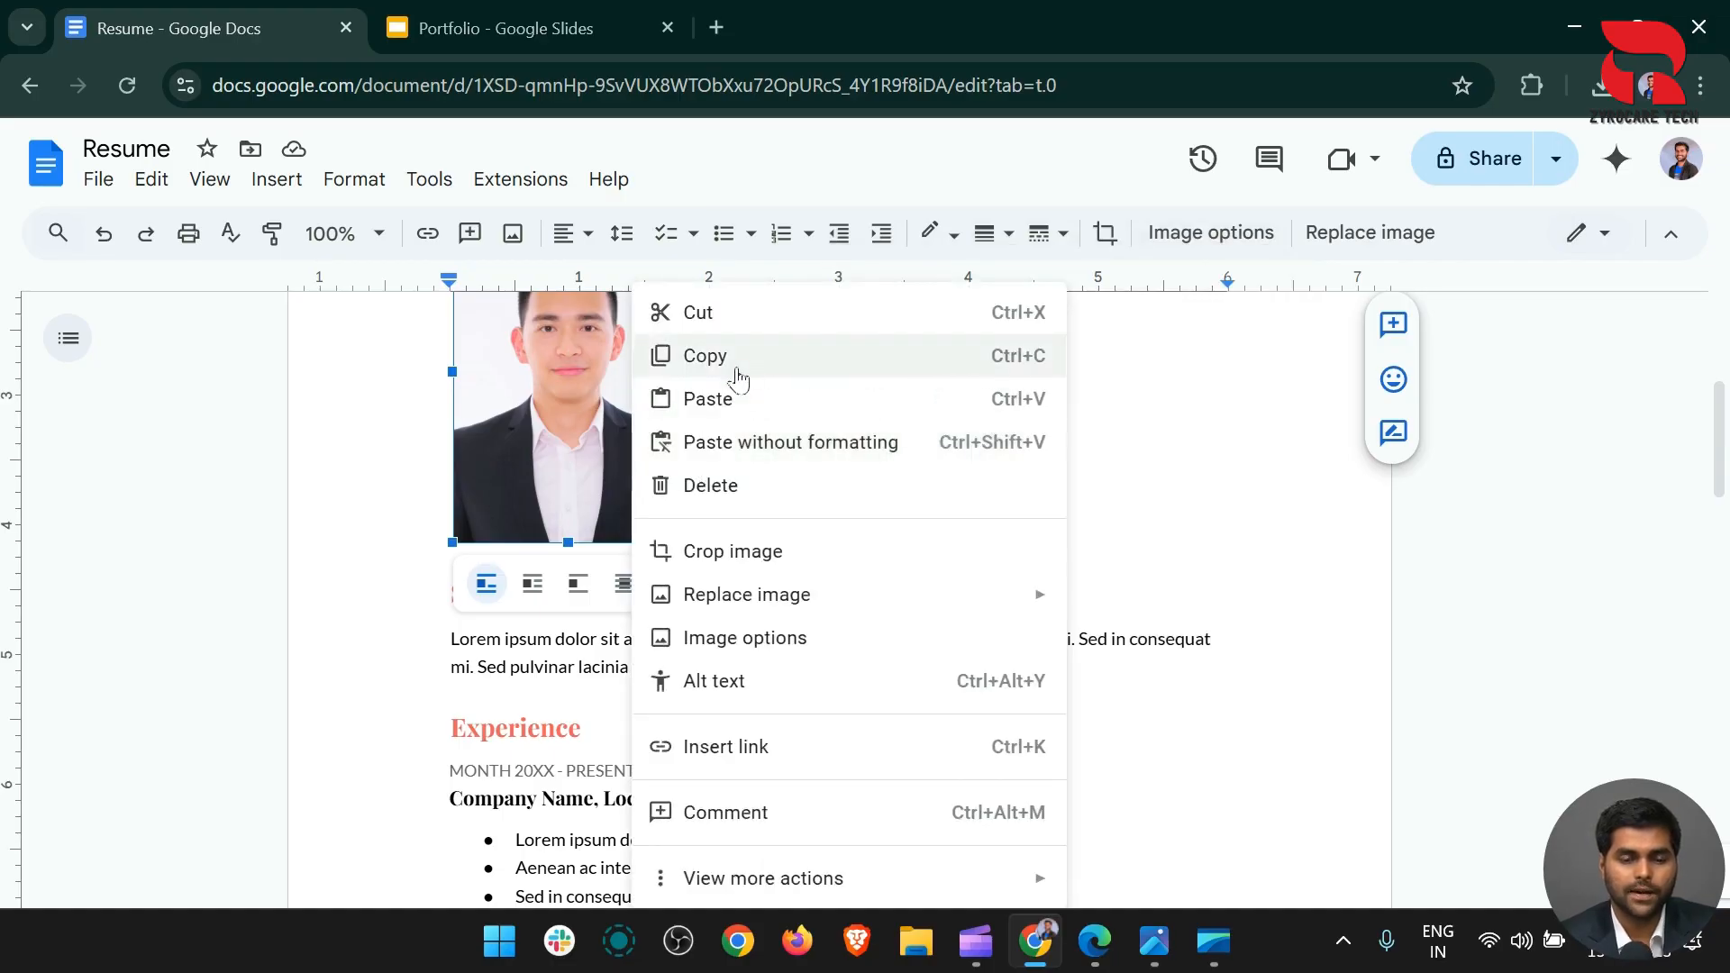
pyautogui.click(671, 355)
pyautogui.click(753, 674)
pyautogui.moveTo(754, 674); pyautogui.dragTo(452, 598)
pyautogui.rightClick(452, 597)
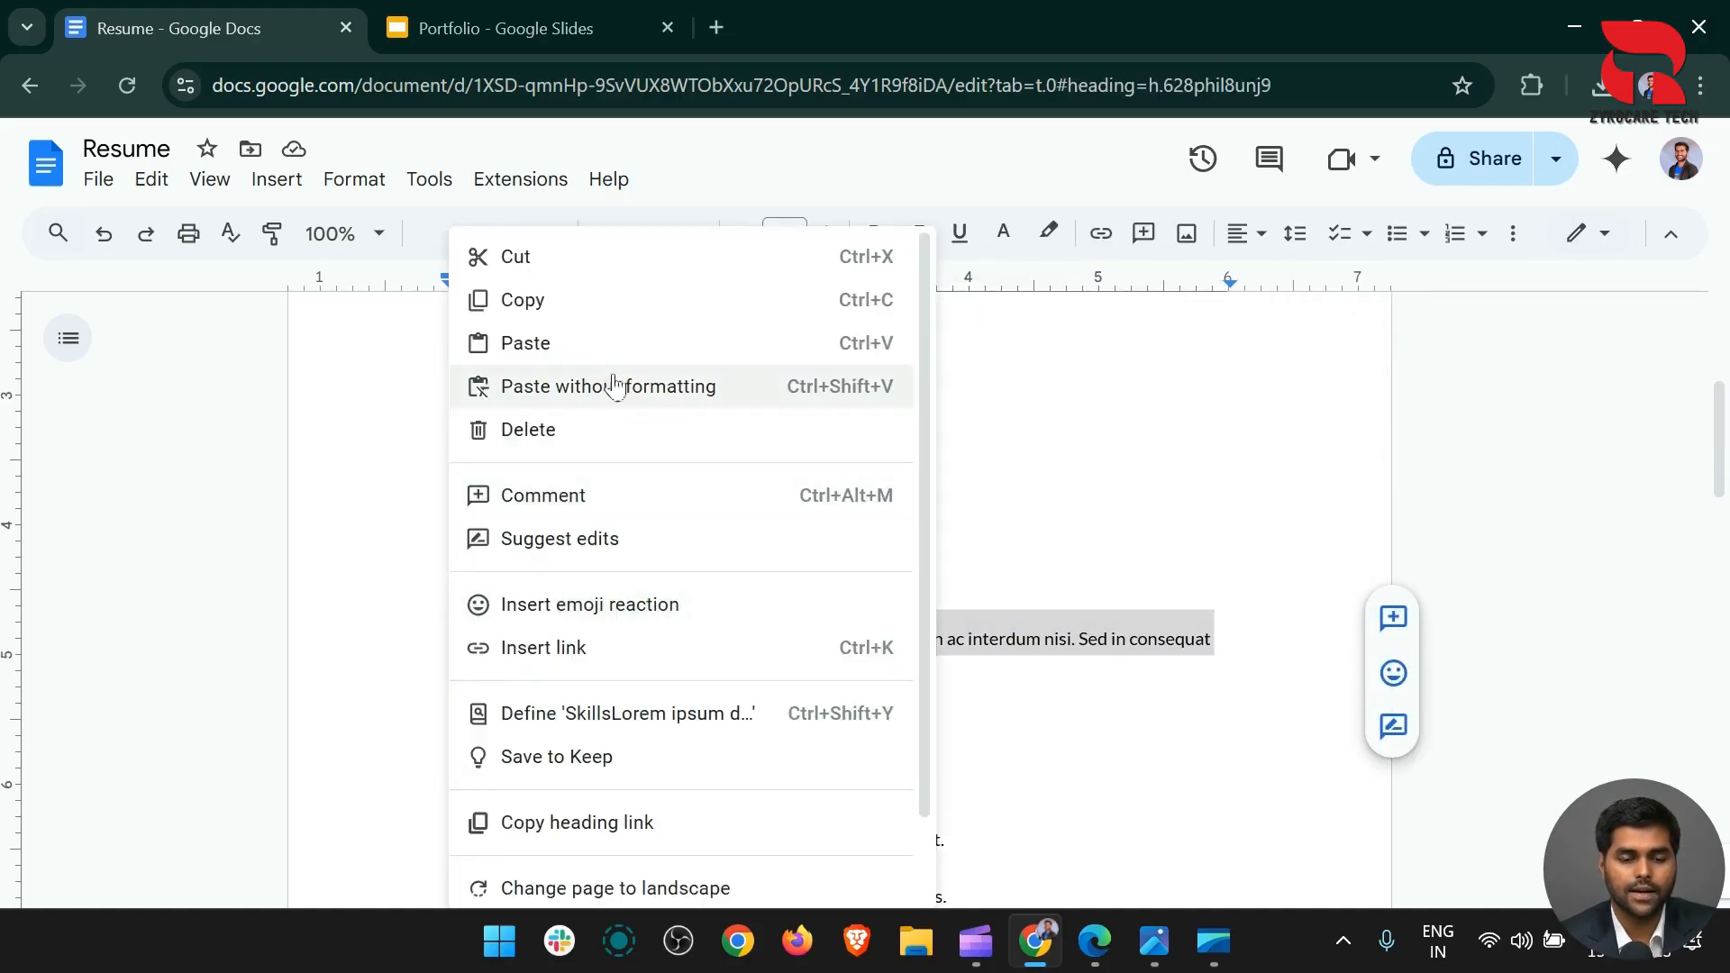
pyautogui.click(598, 328)
# Copy the whole Education section on page 2 of the Resume document, from its heading to the end of its paragraph
pyautogui.scroll(-5, 622, 438)
pyautogui.scroll(-4, 622, 439)
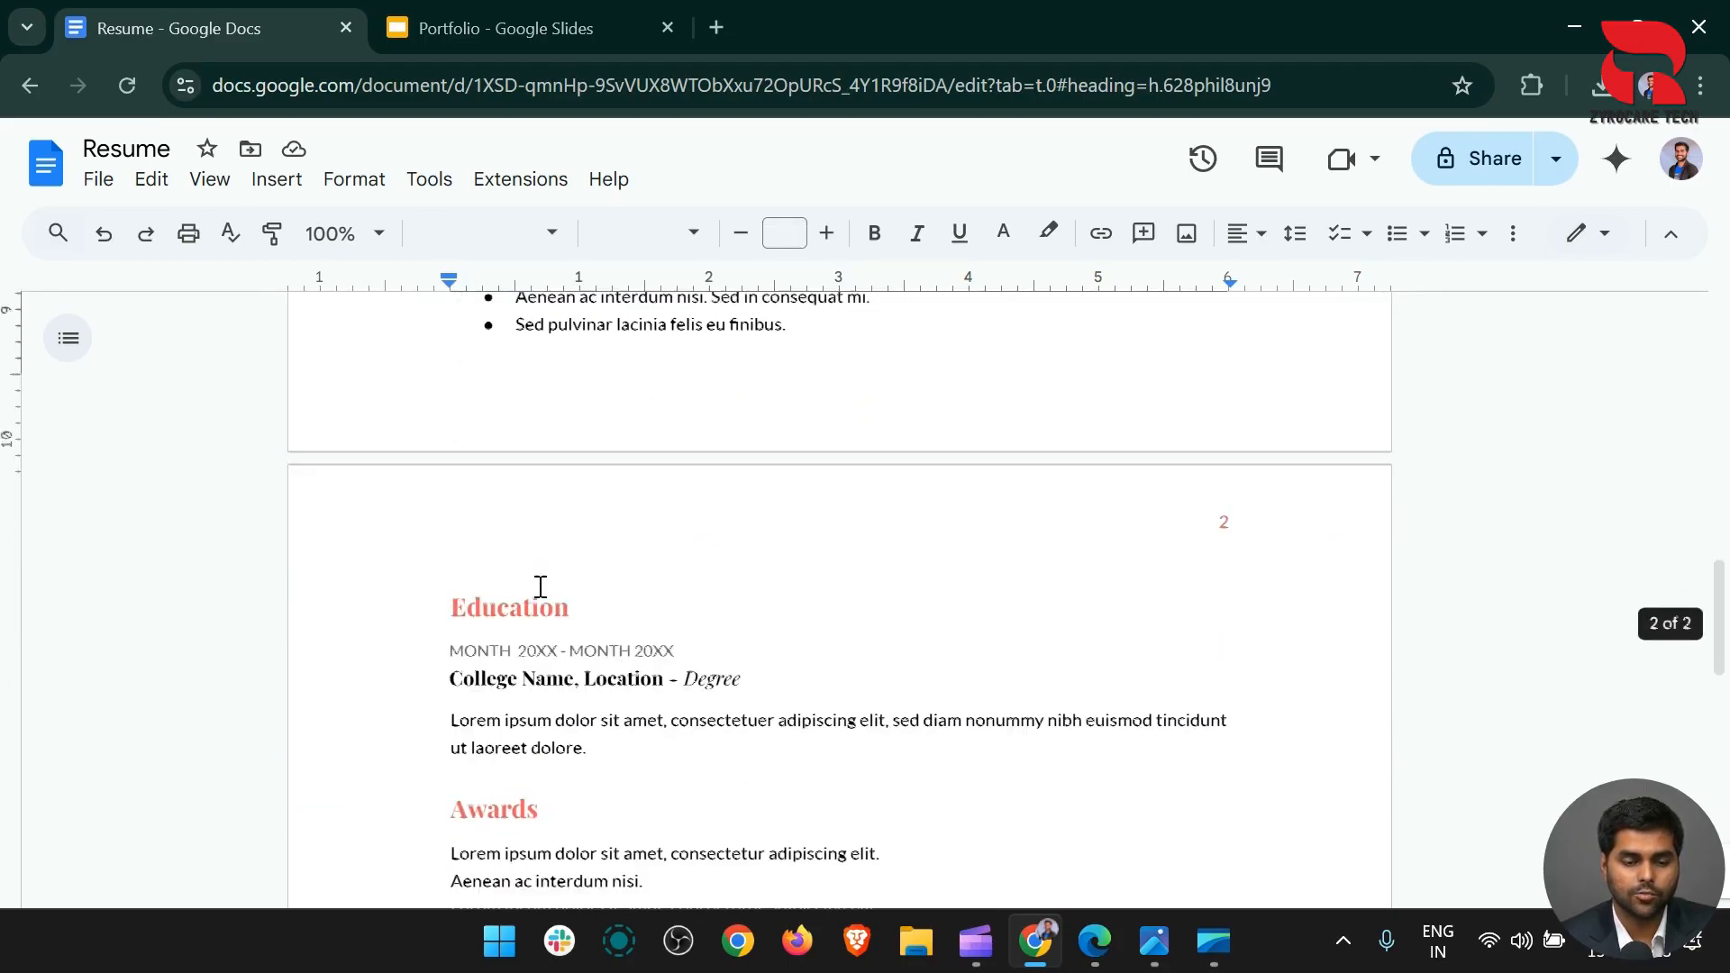
pyautogui.click(453, 656)
pyautogui.moveTo(457, 542); pyautogui.dragTo(599, 684)
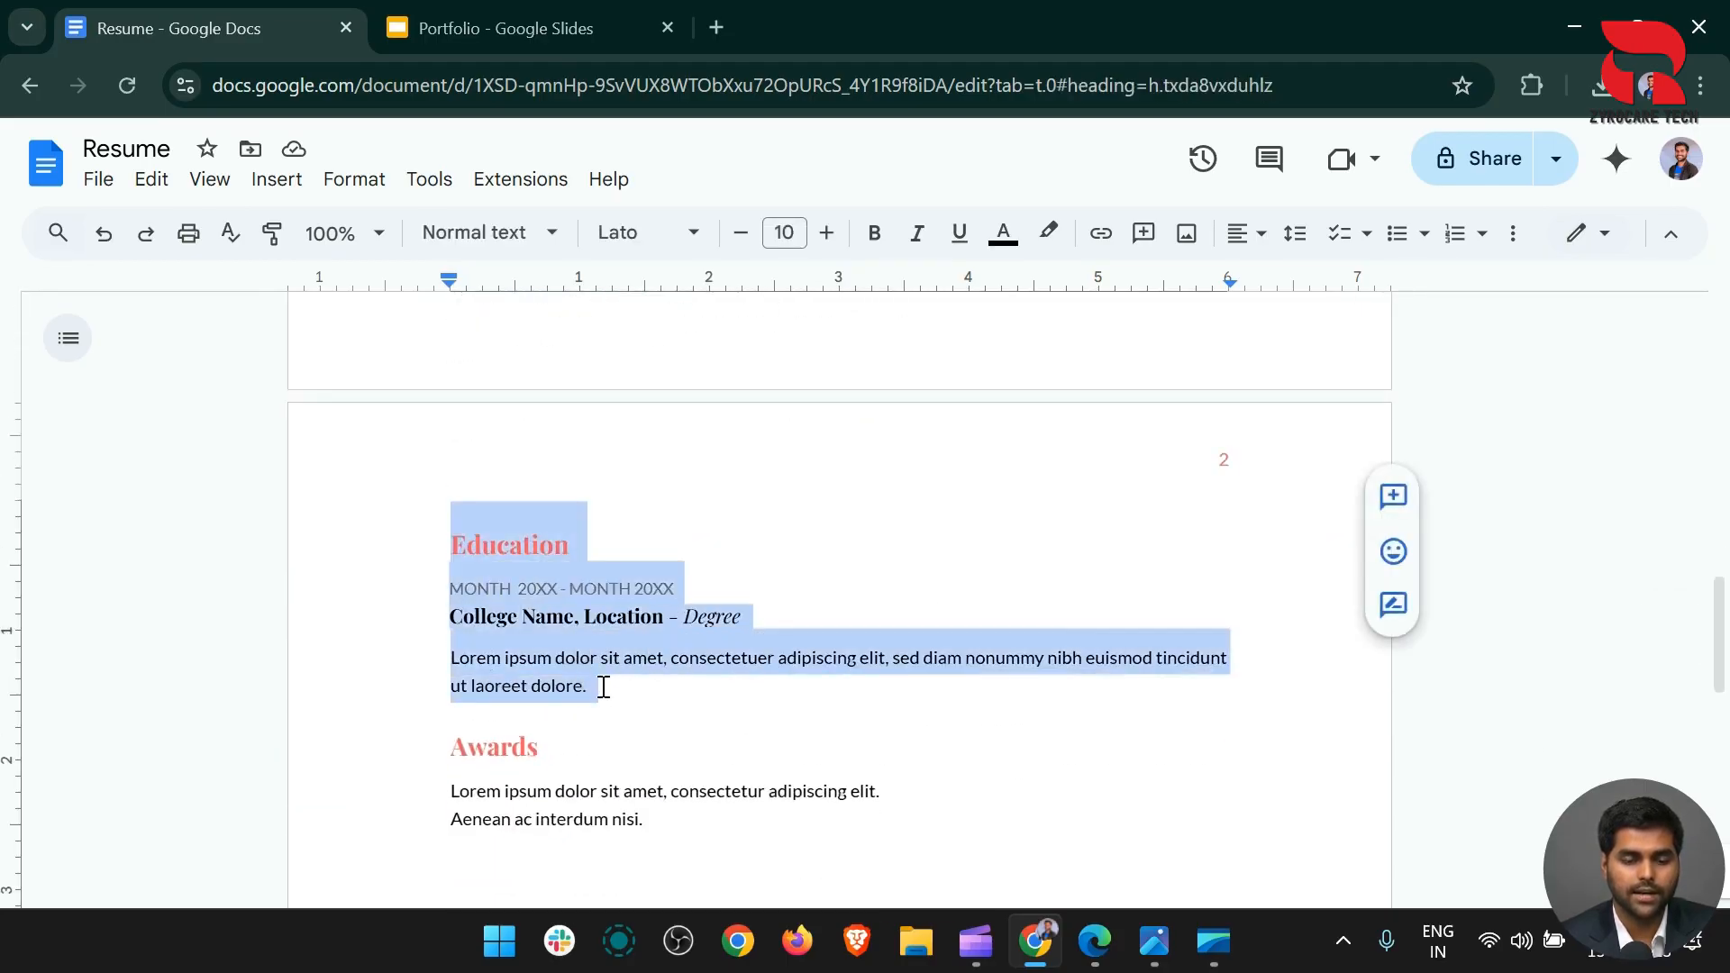
pyautogui.rightClick(567, 587)
pyautogui.click(666, 305)
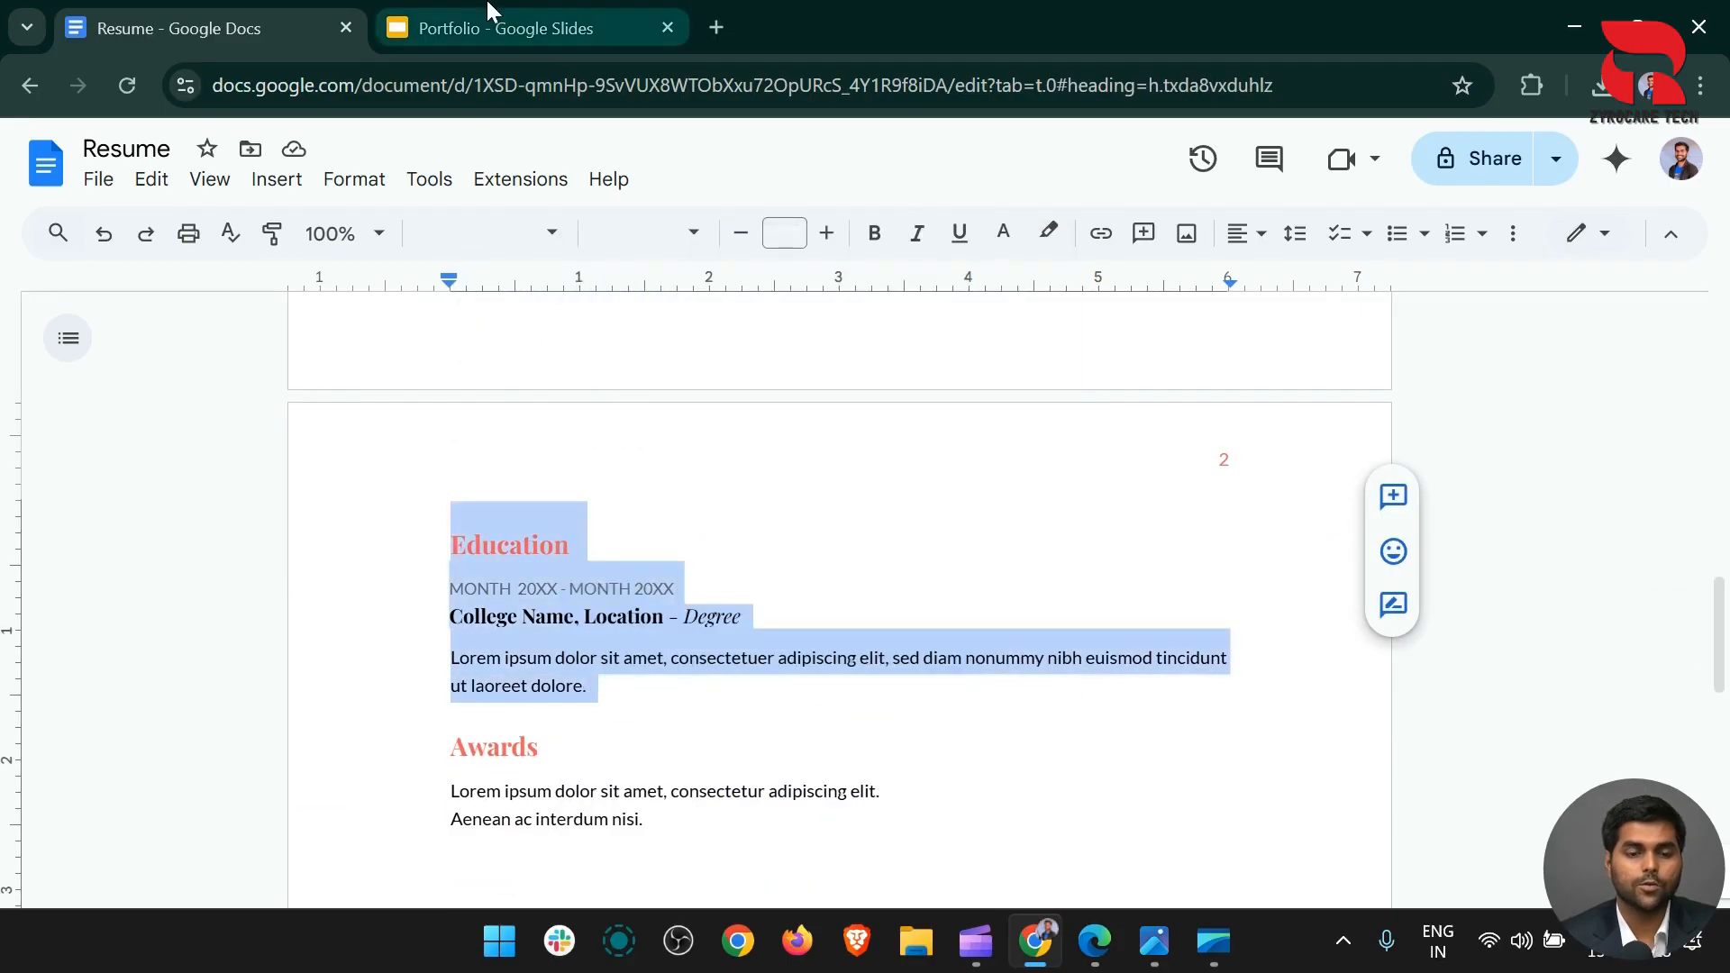
# Paste the Education section onto the Career highlights slide of the Portfolio presentation and delete the pasted text box
pyautogui.click(531, 27)
pyautogui.rightClick(771, 413)
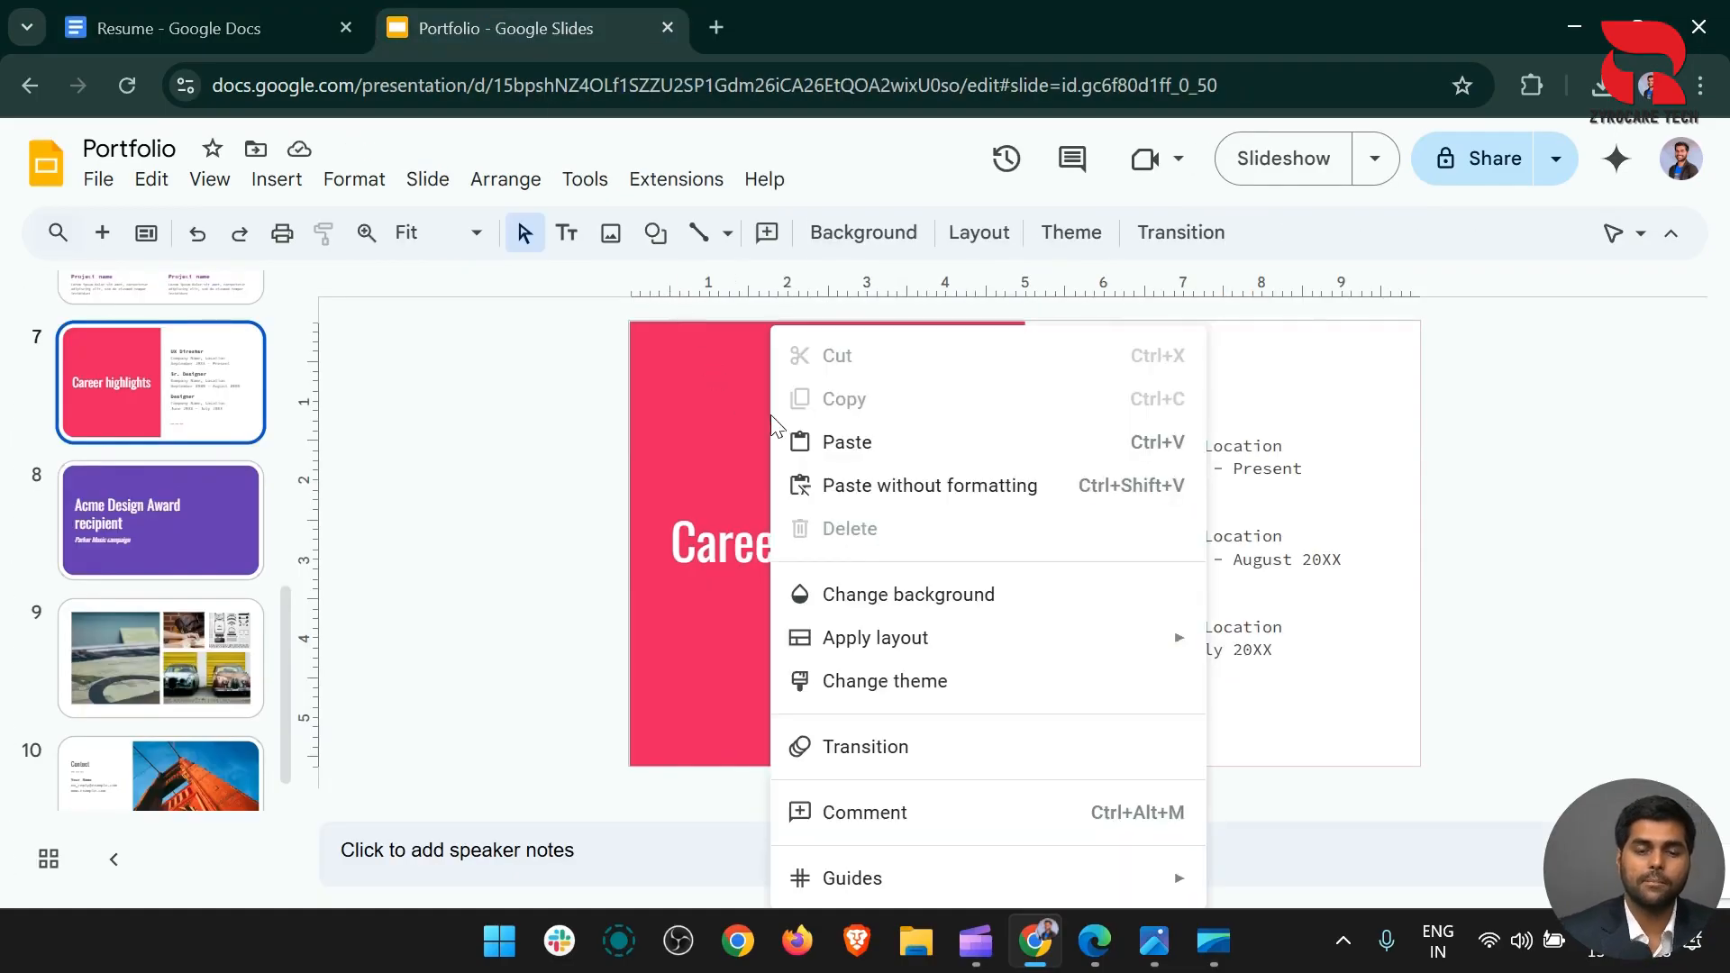
pyautogui.click(999, 455)
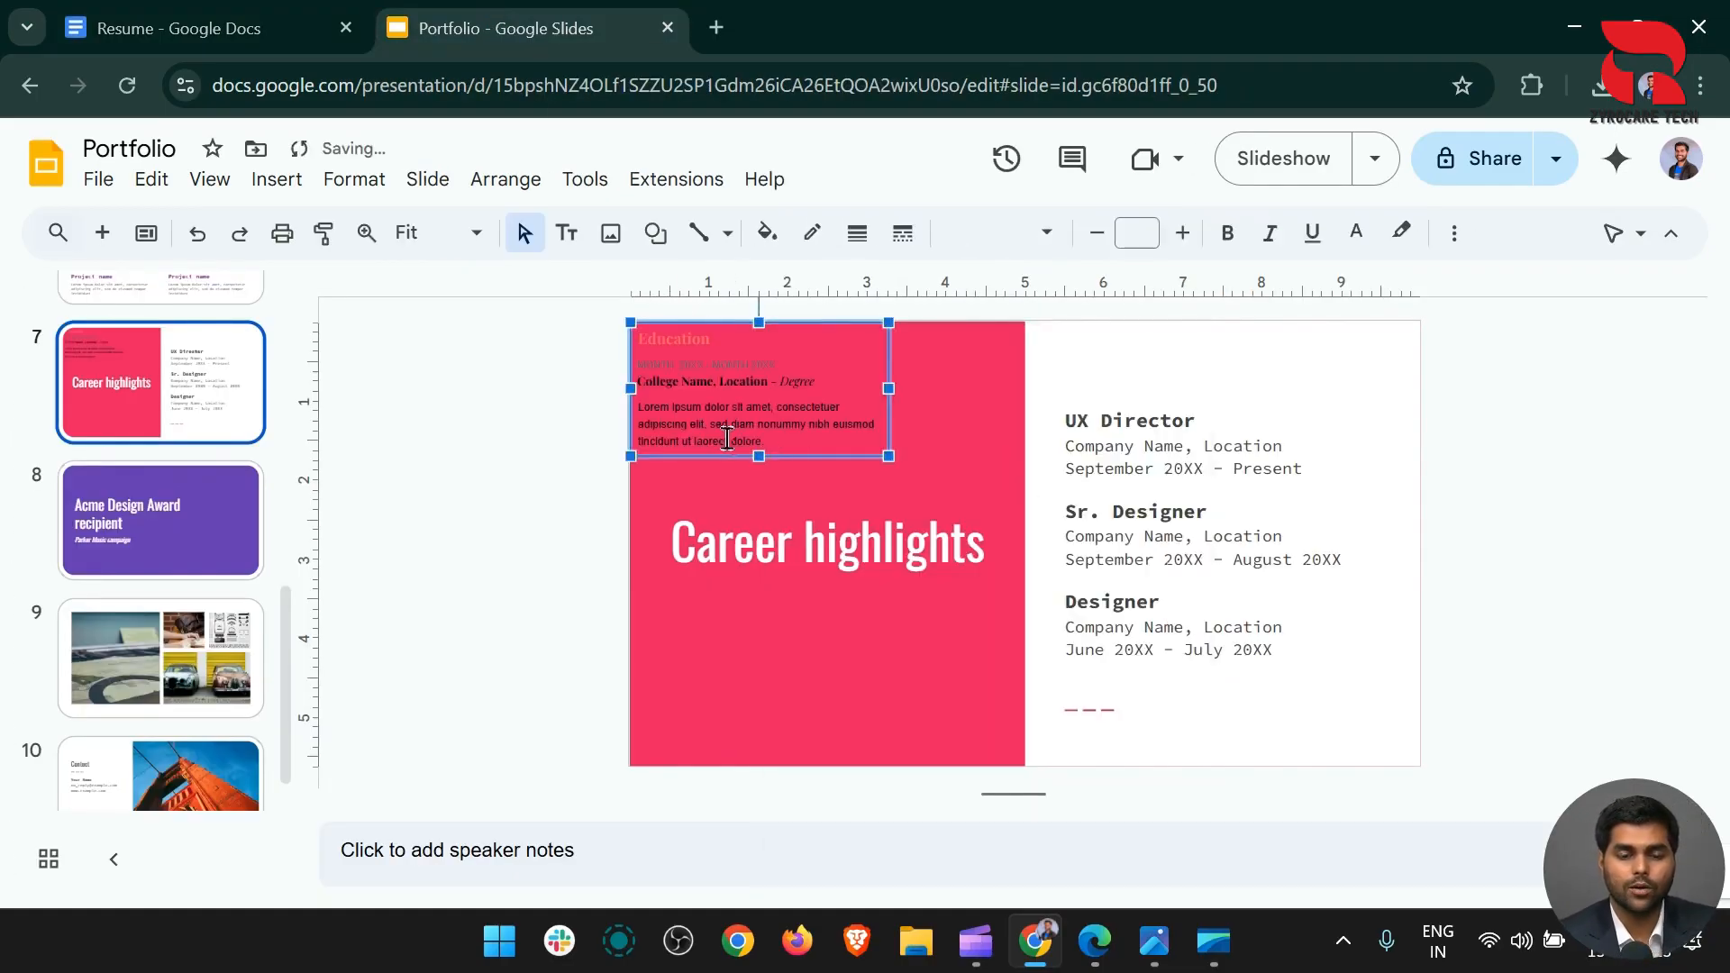
pyautogui.press('Delete')
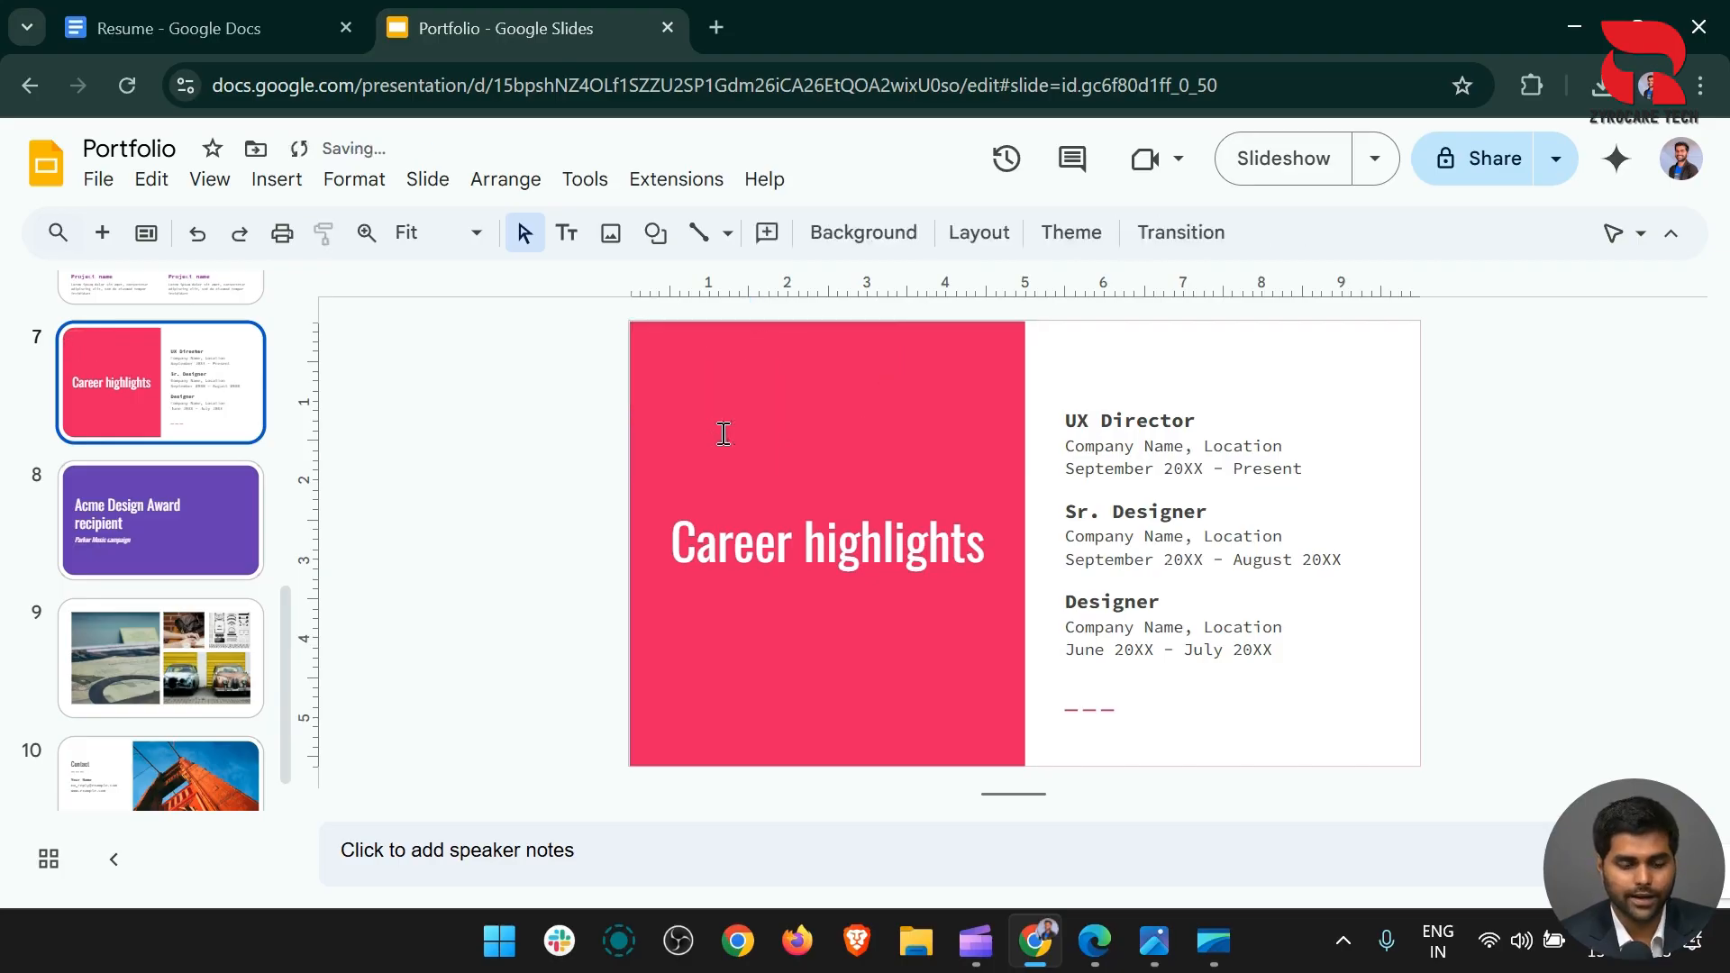
# Paste the portrait photo from the clipboard history onto the Career highlights slide and deselect it
pyautogui.press('super+v')
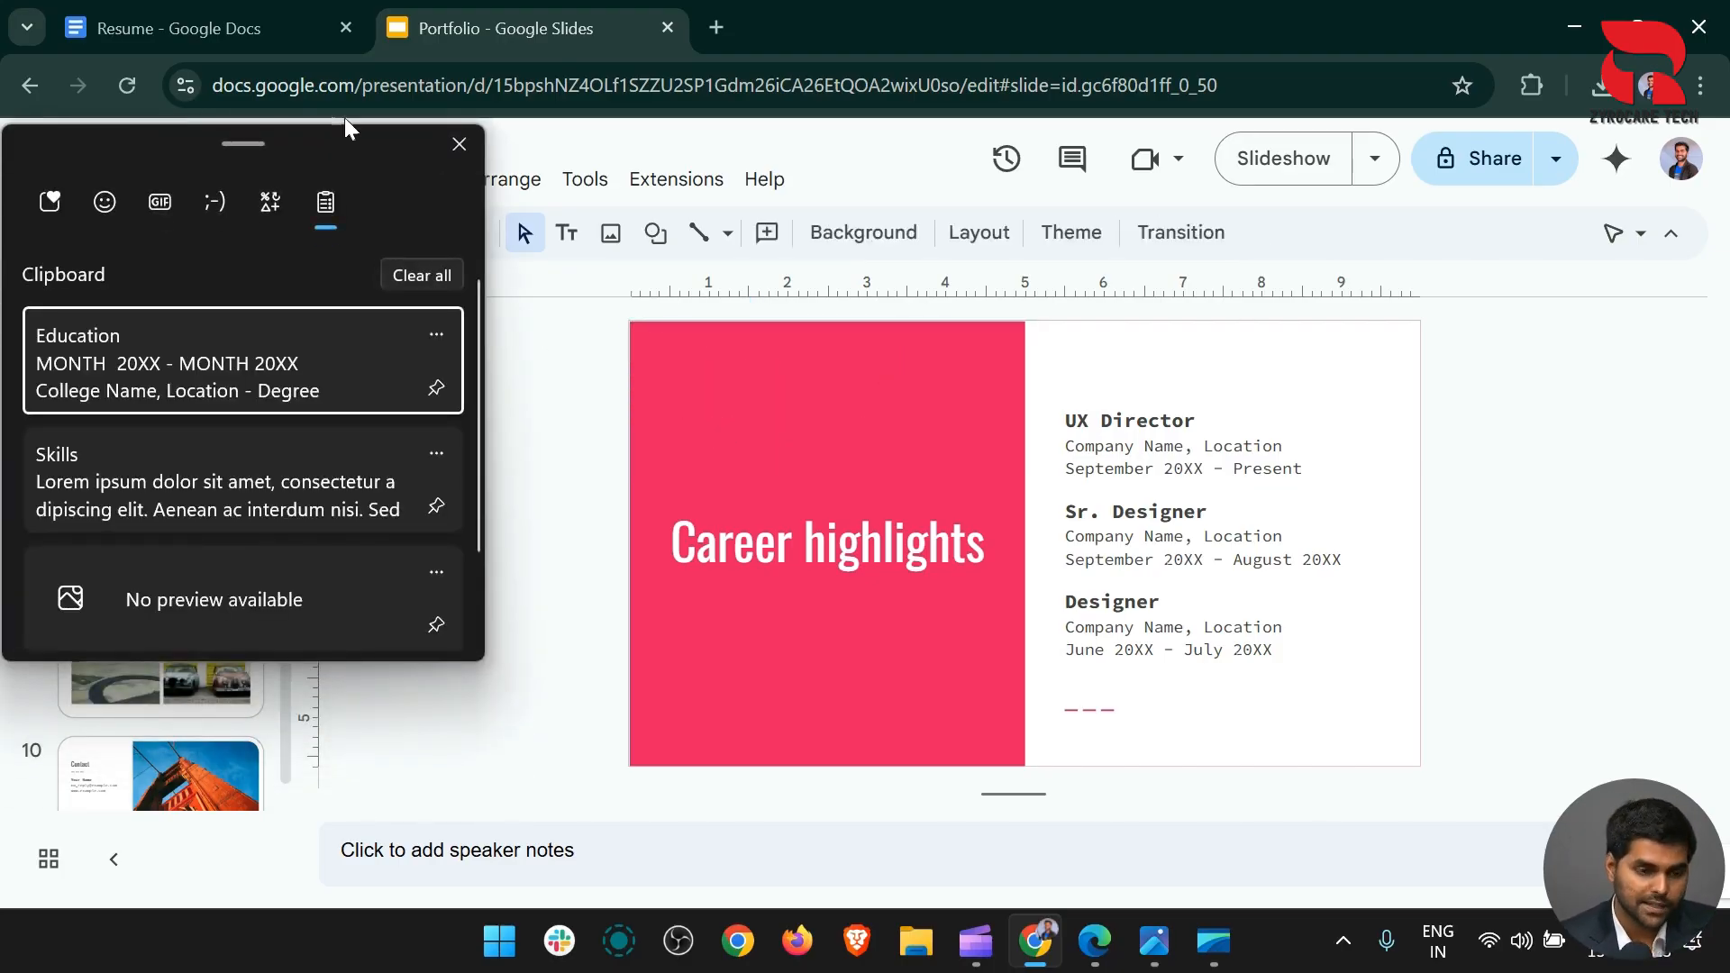
pyautogui.scroll(-3, 267, 435)
pyautogui.scroll(3, 319, 445)
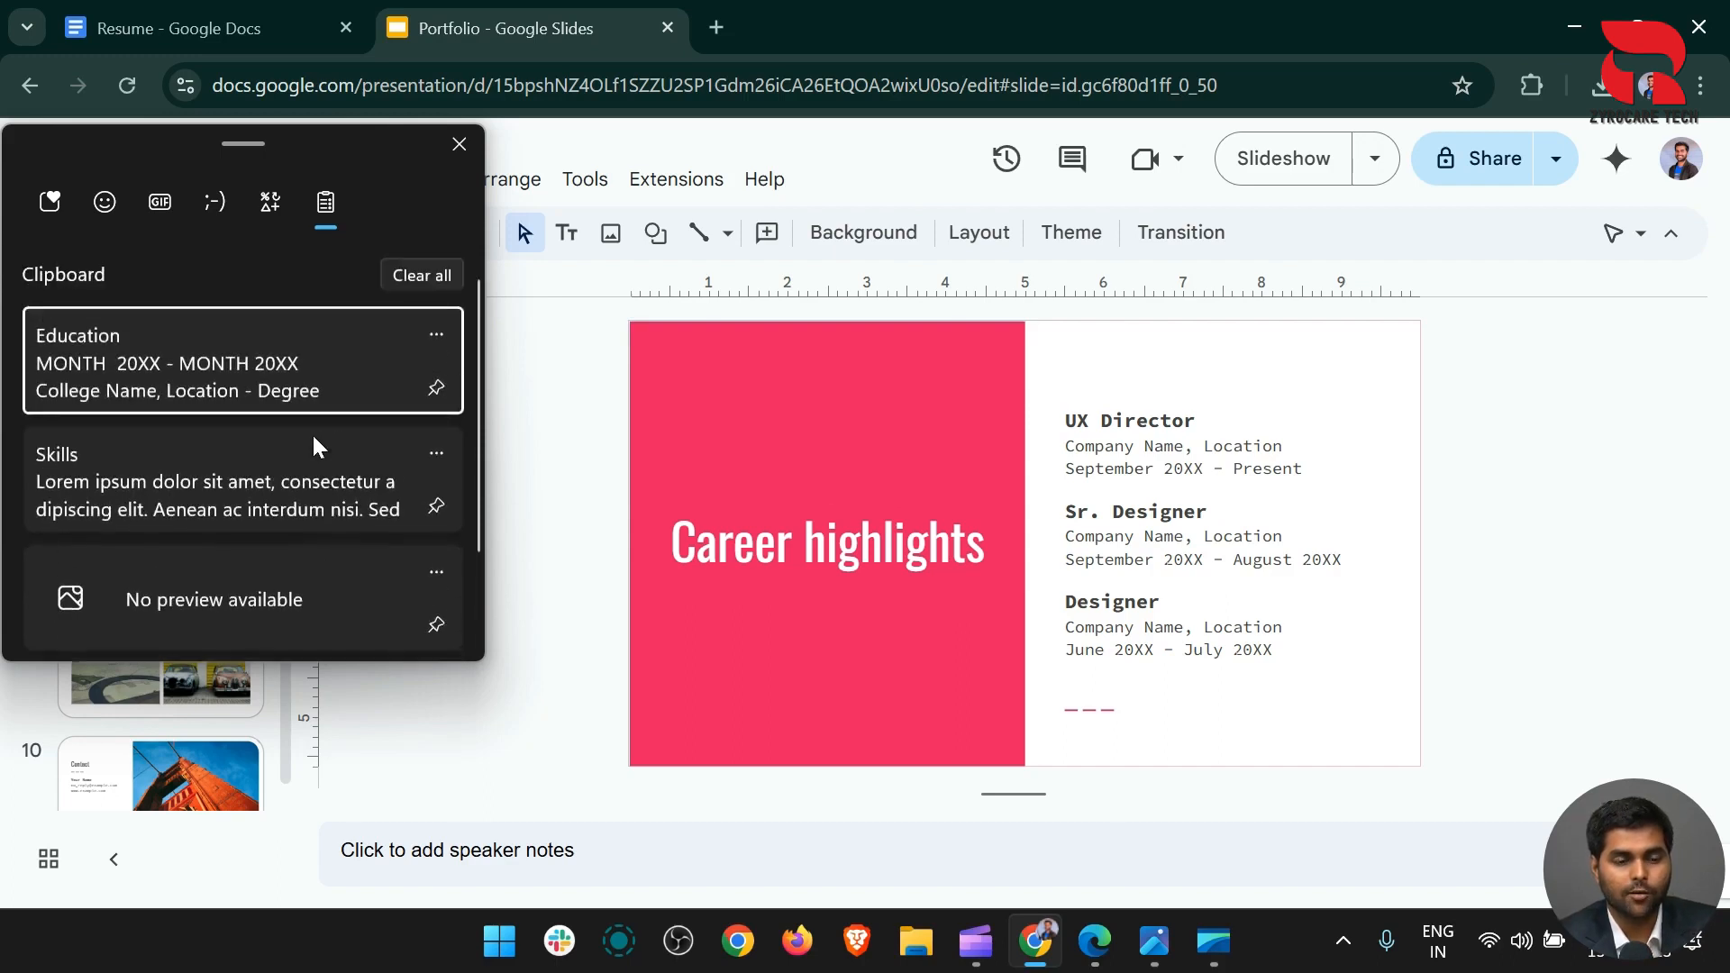
pyautogui.click(294, 590)
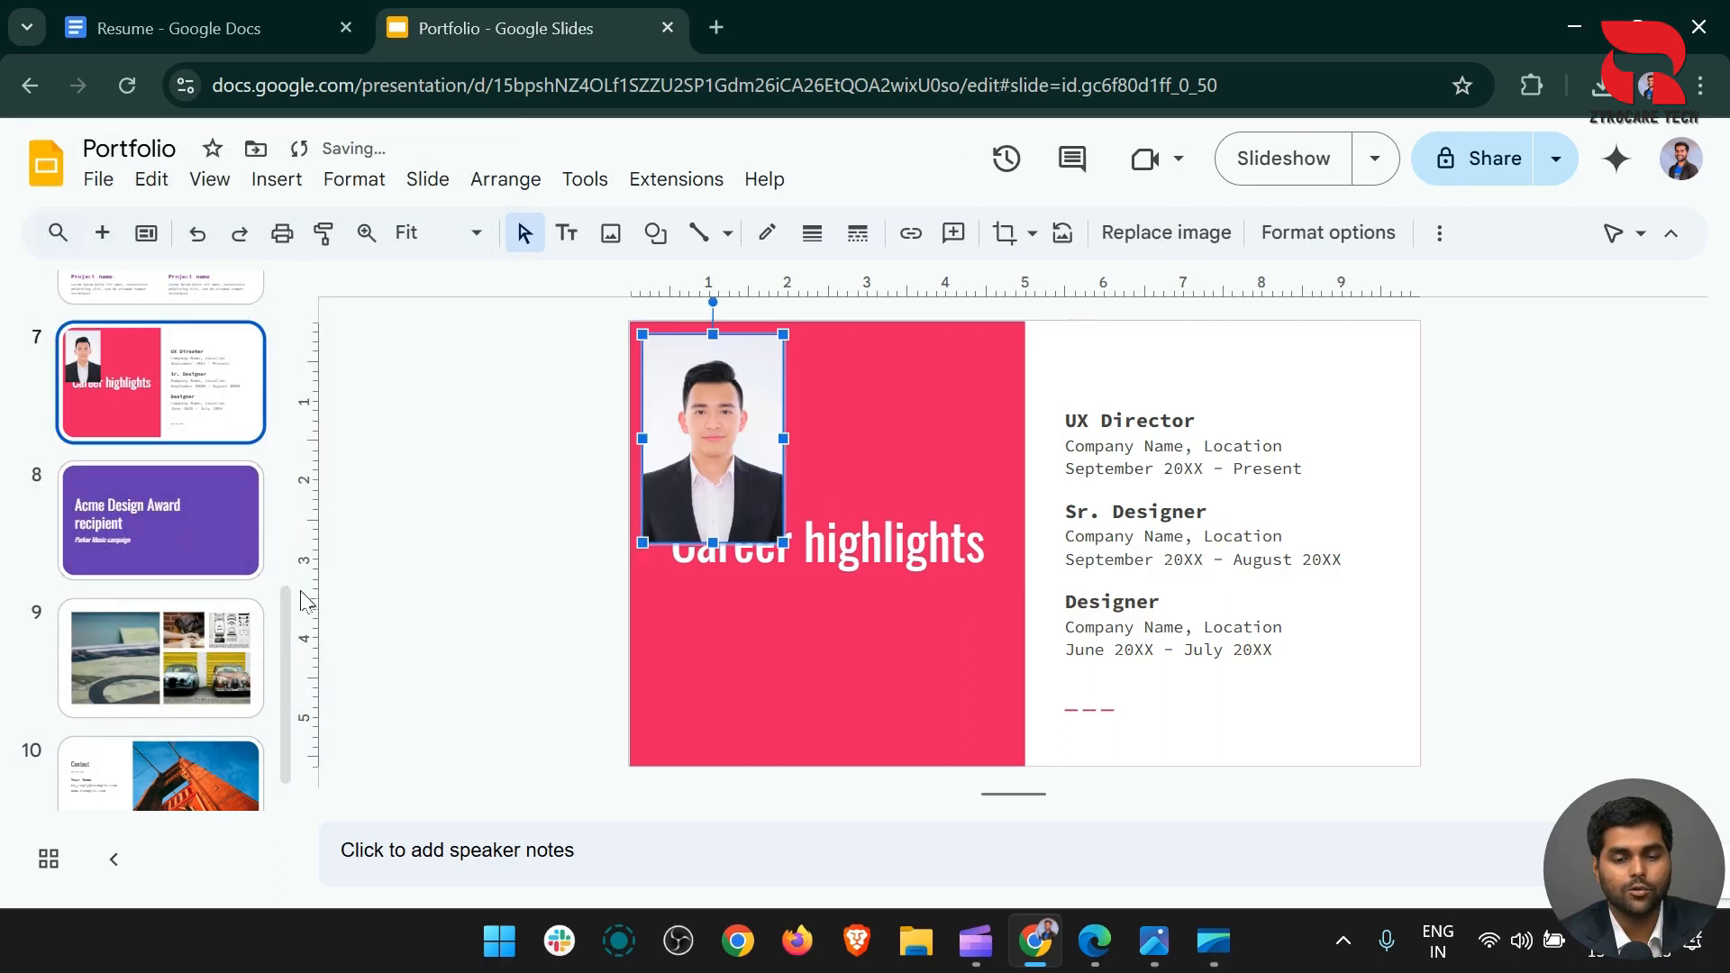
pyautogui.click(912, 461)
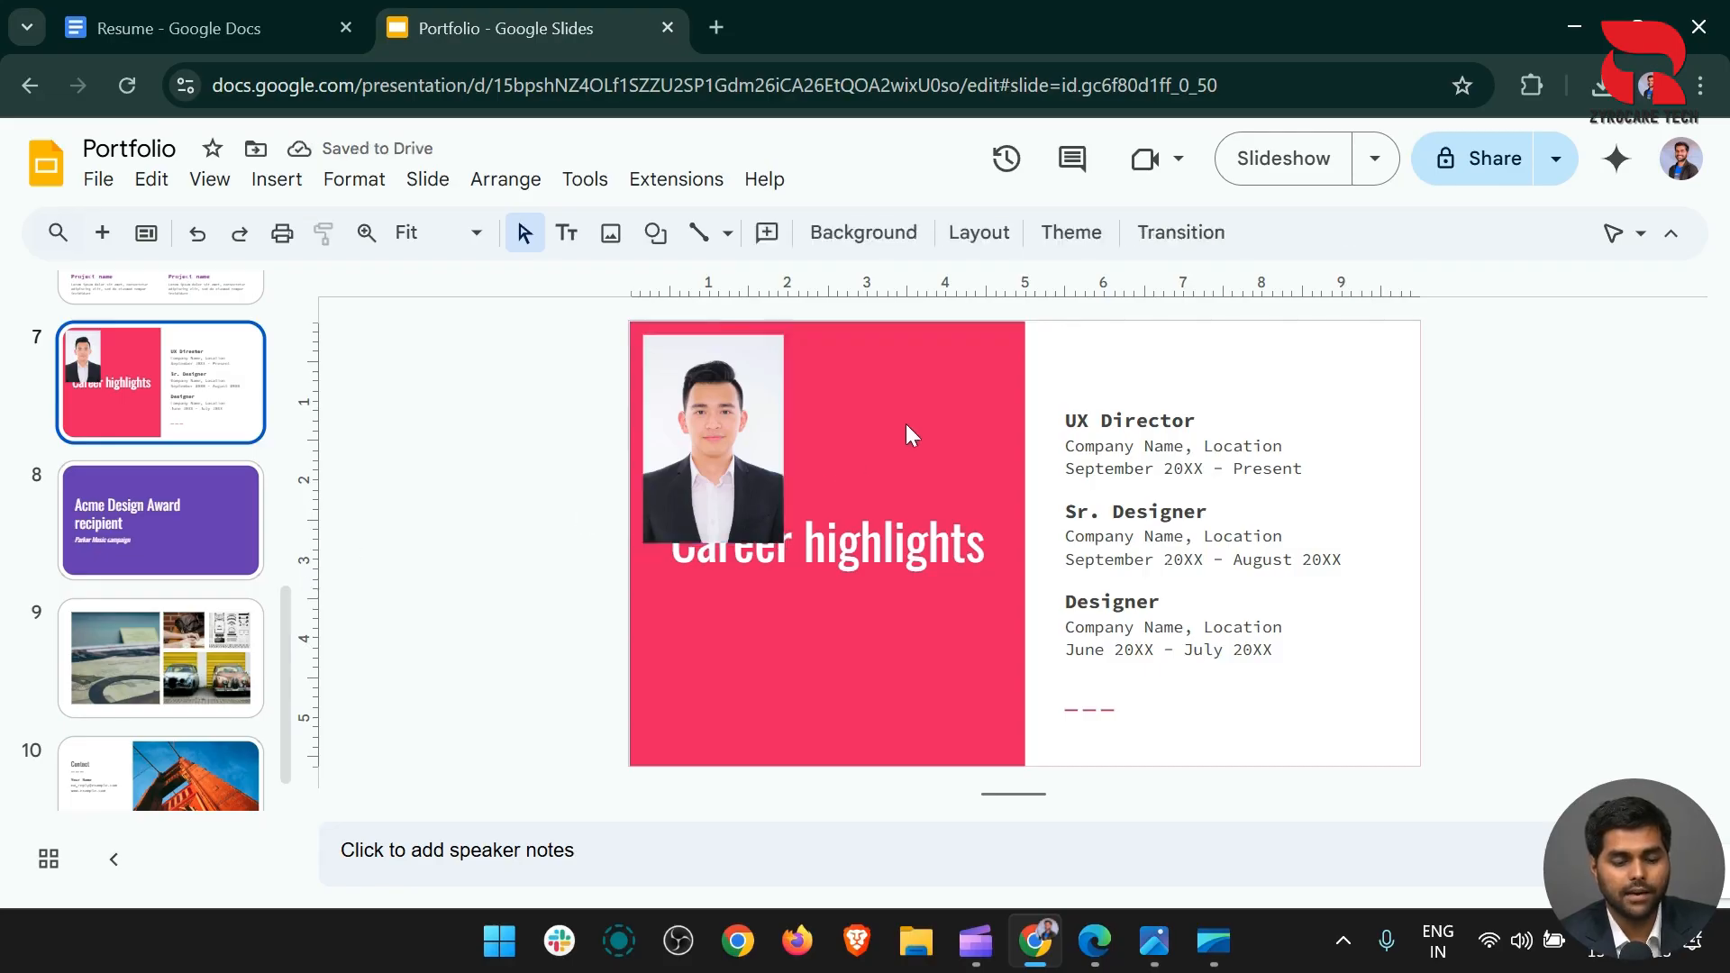
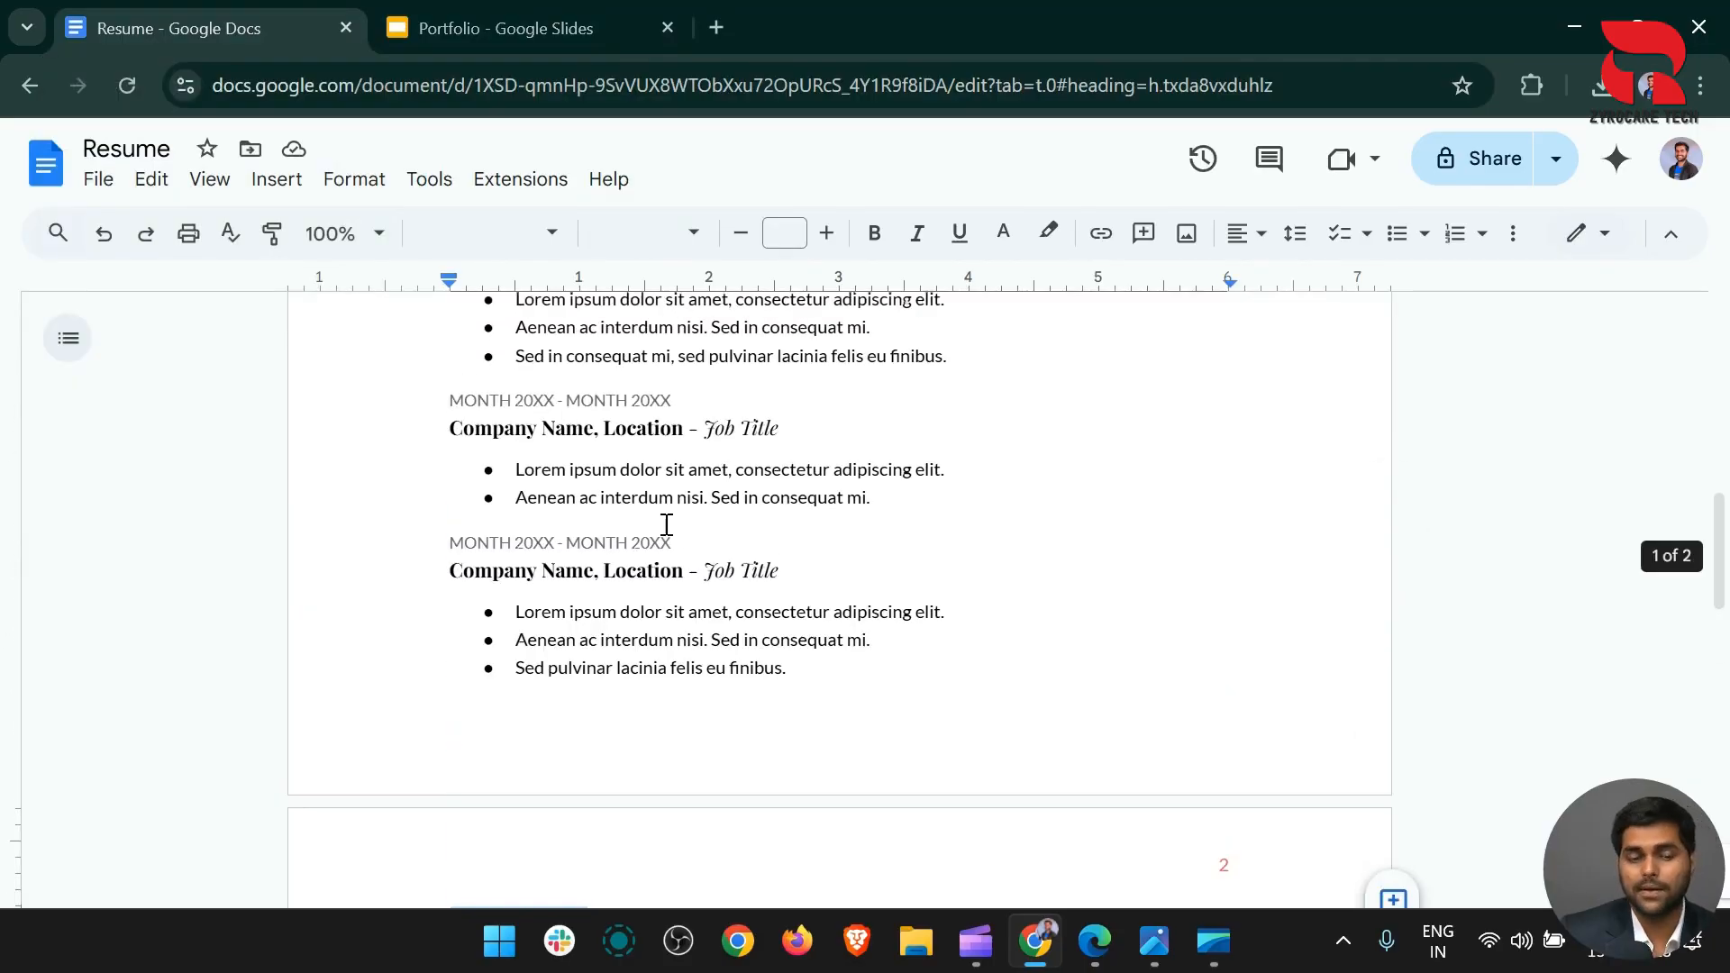
# Minimize the browser window showing the Resume document and open Task Manager in a maximized window
pyautogui.scroll(6, 662, 415)
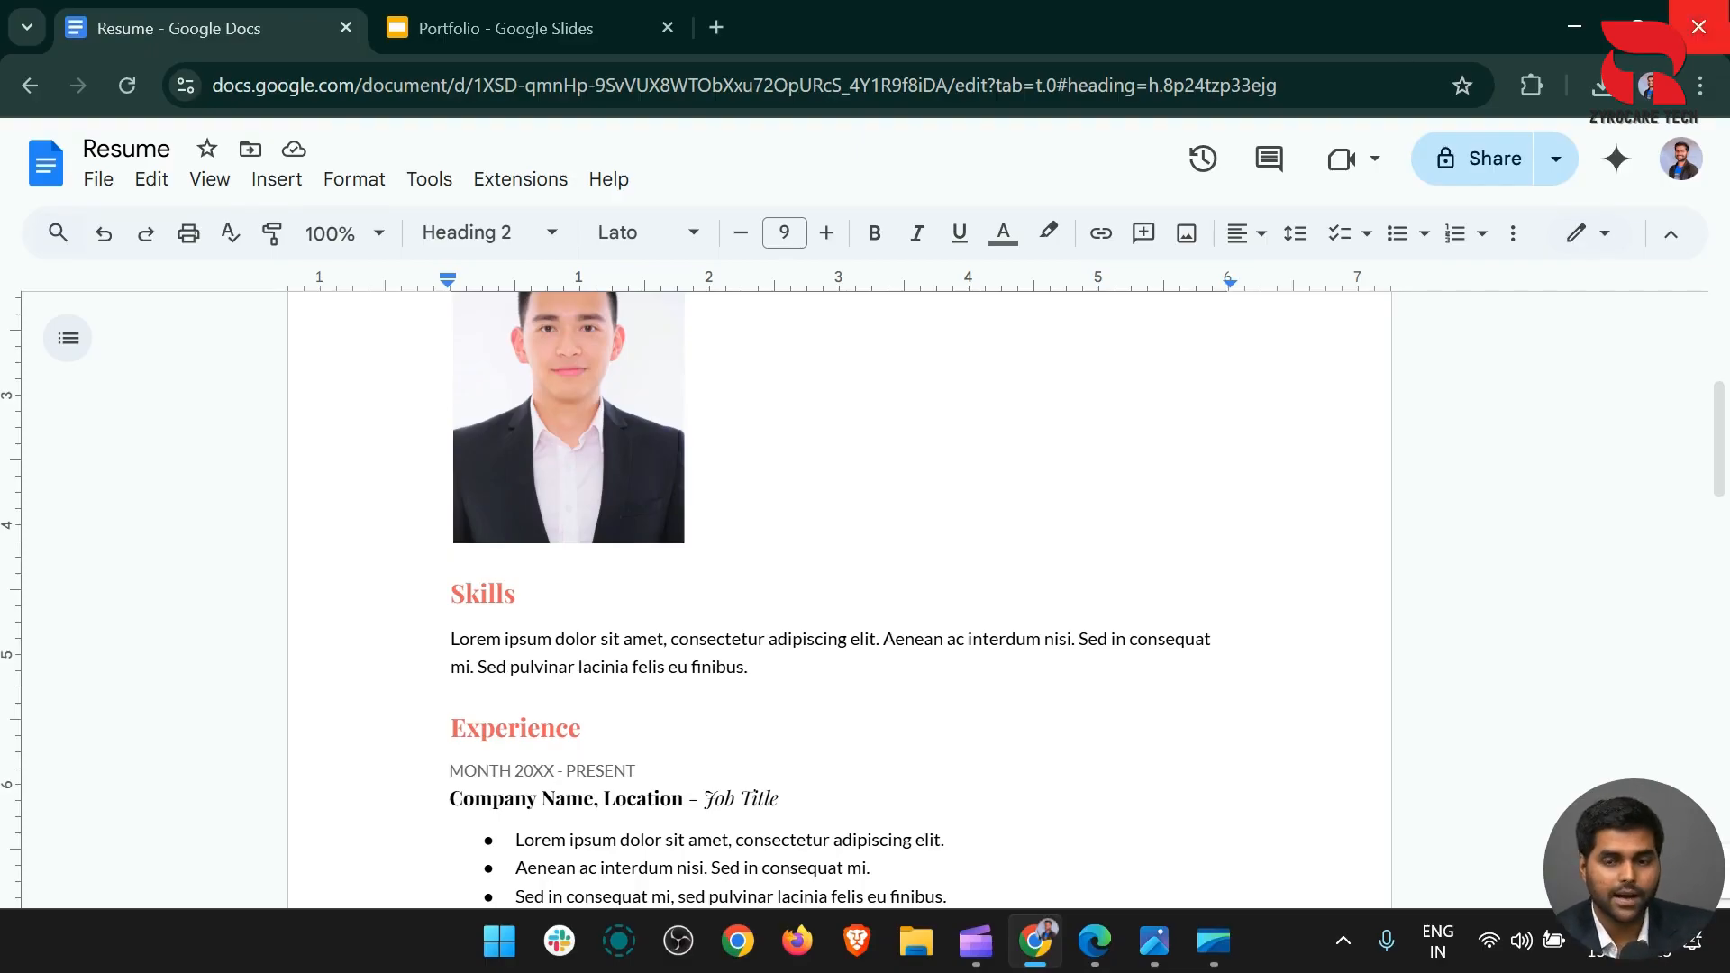
pyautogui.click(1575, 27)
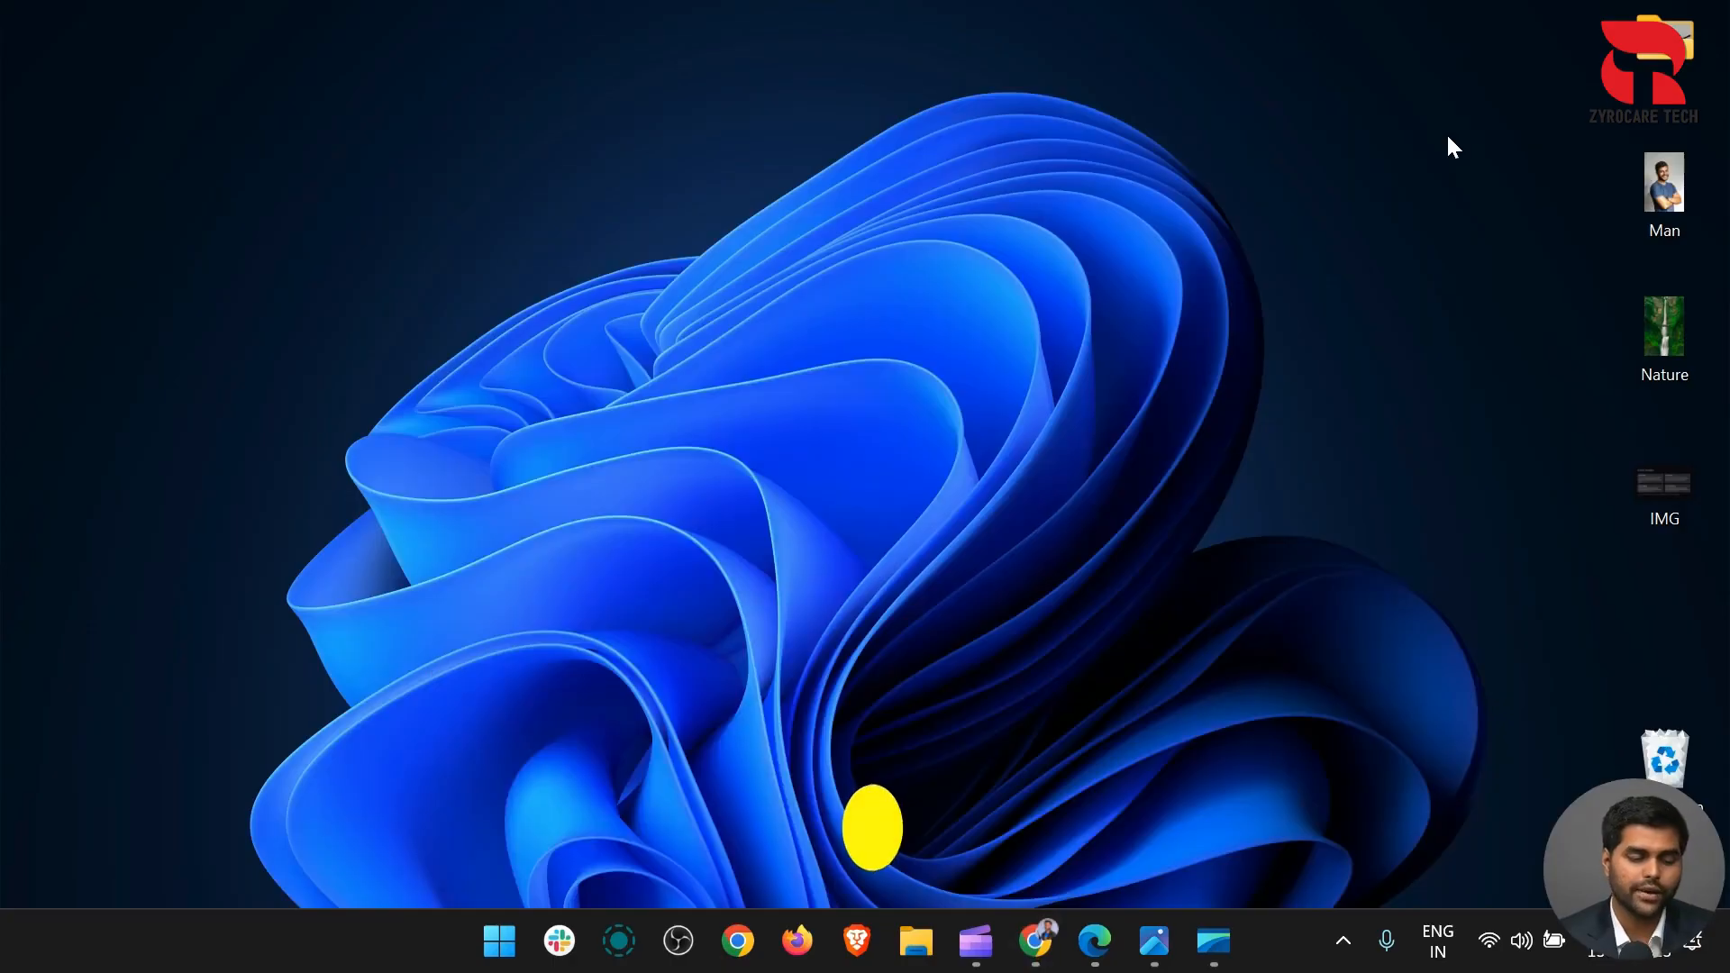
pyautogui.hotkey('ctrl', 'shift', 'Escape')
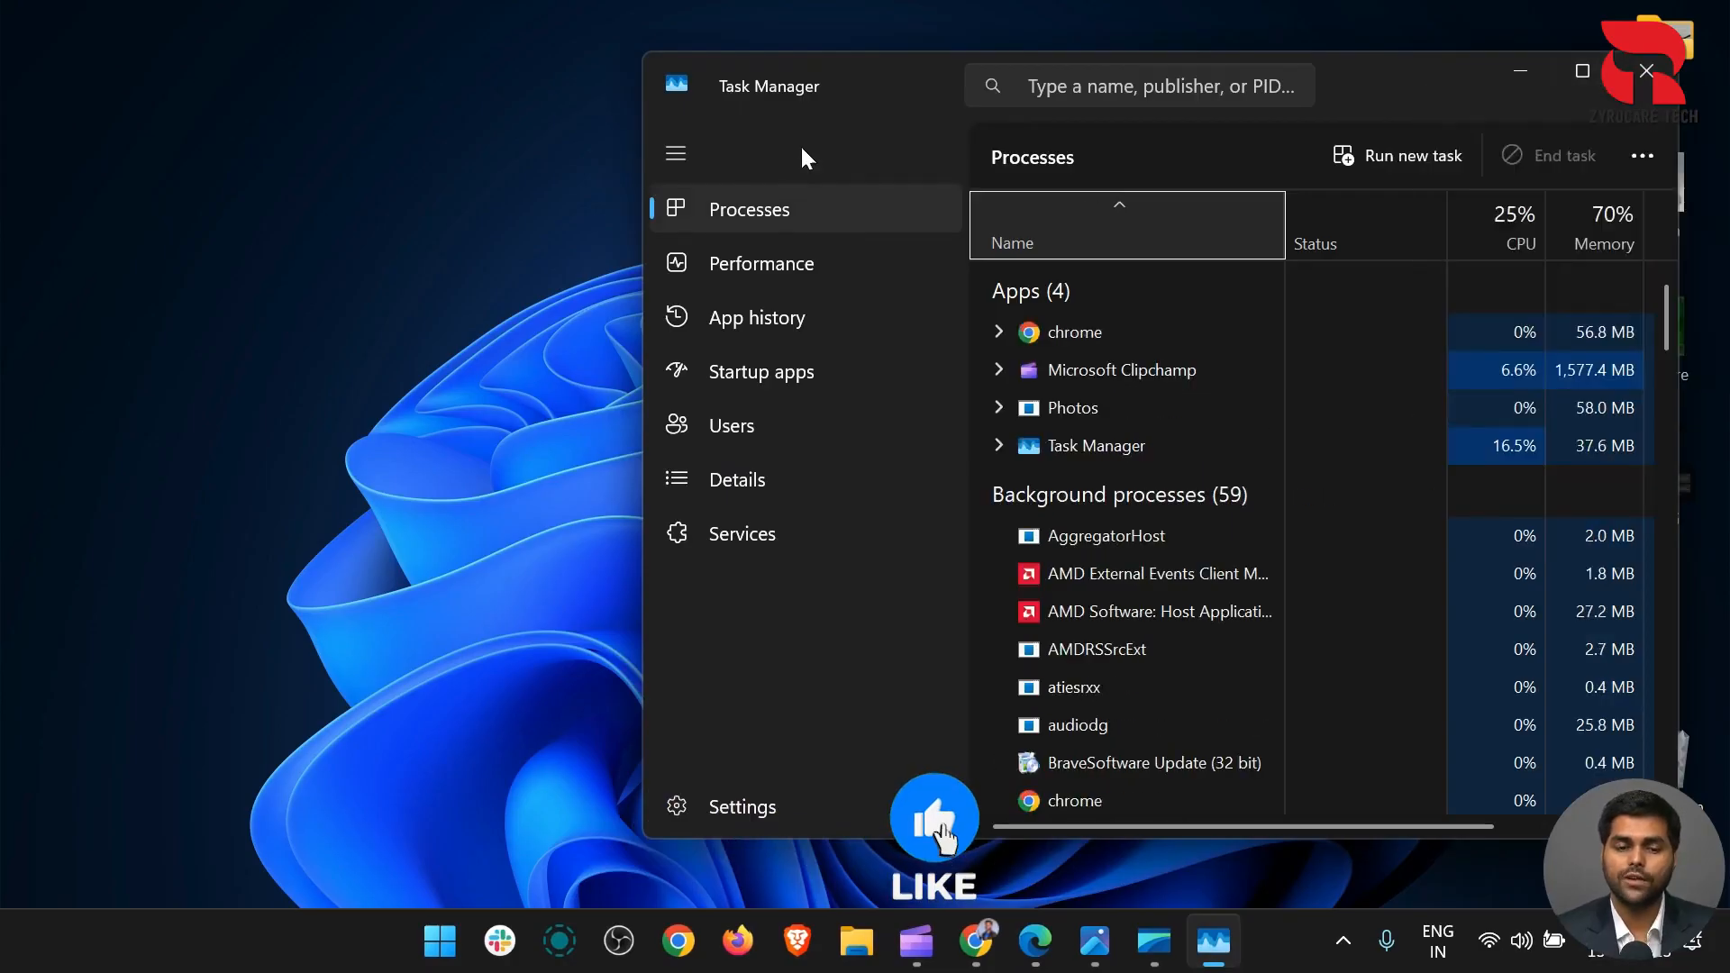
pyautogui.click(1582, 70)
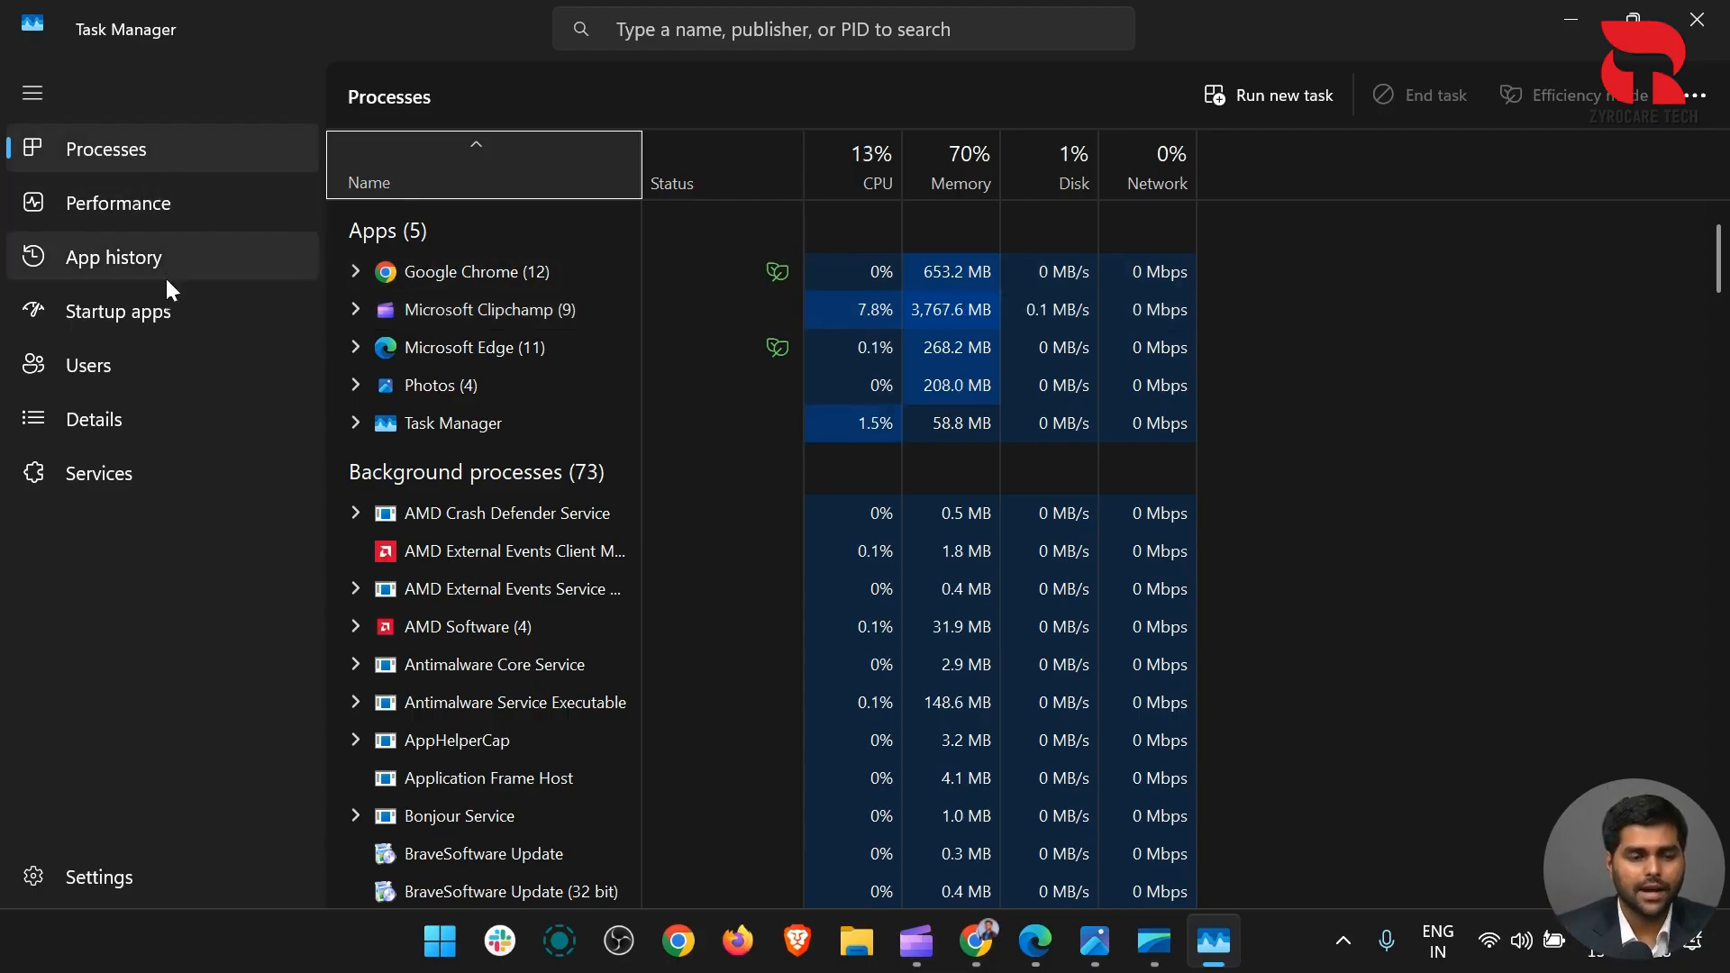
# Open the list of startup apps and review each app's status and startup impact
pyautogui.click(173, 311)
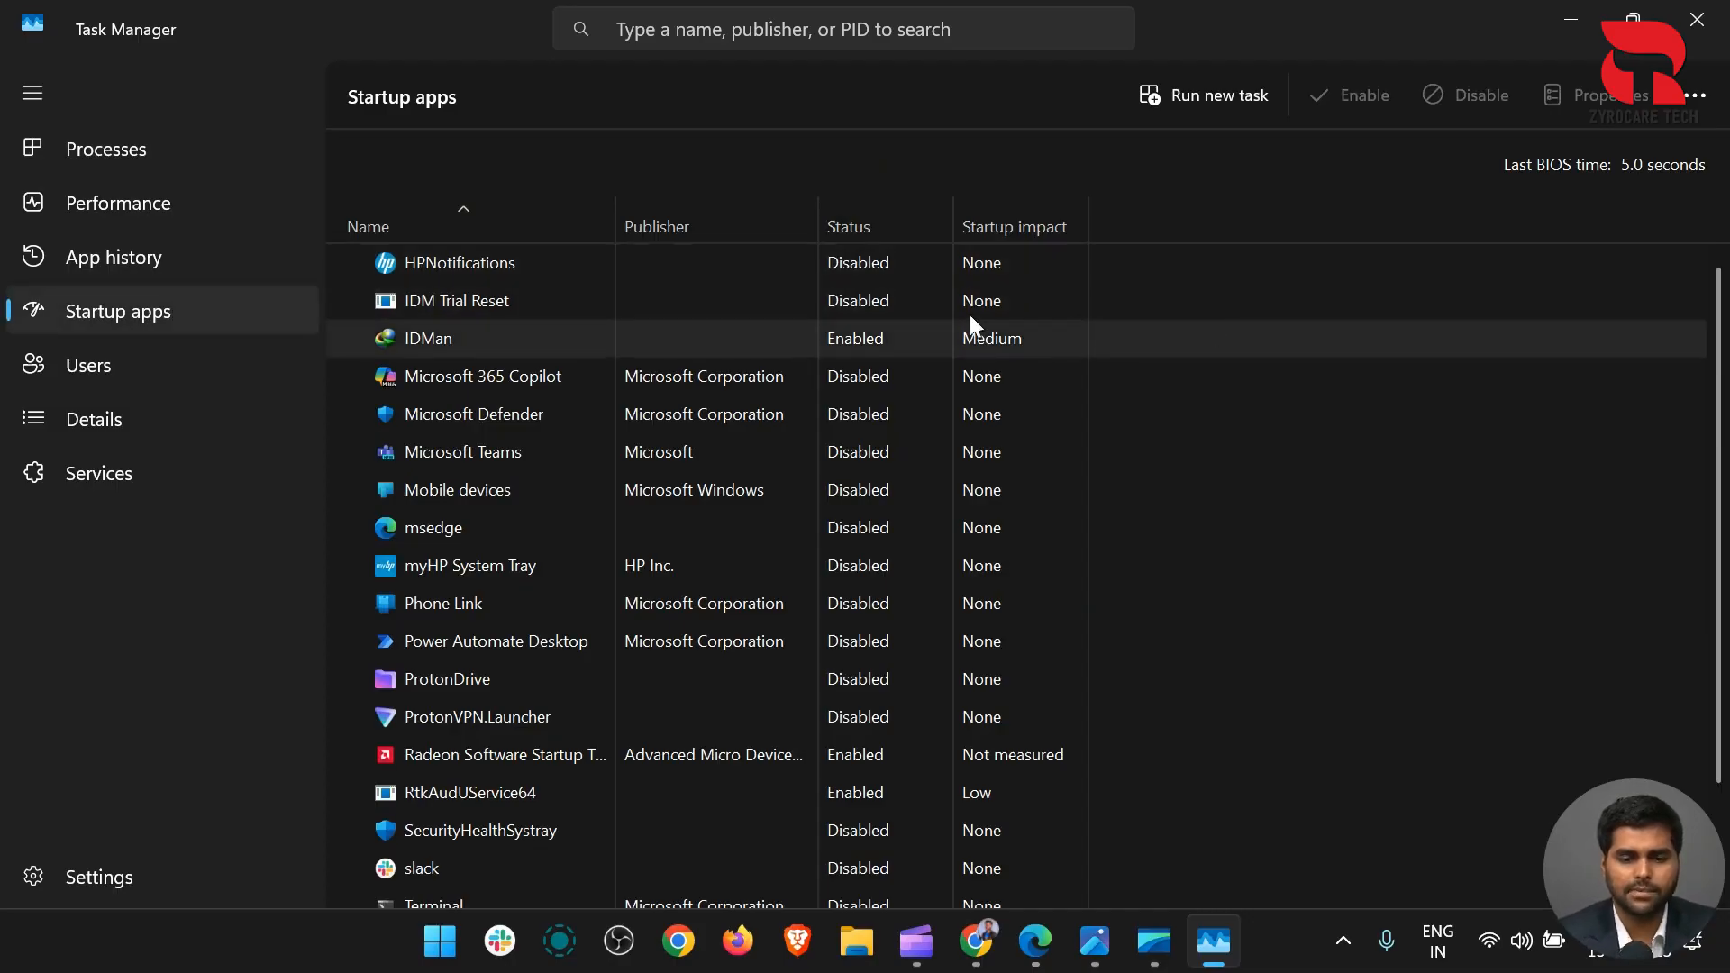
pyautogui.scroll(-1, 851, 511)
pyautogui.scroll(-1, 896, 536)
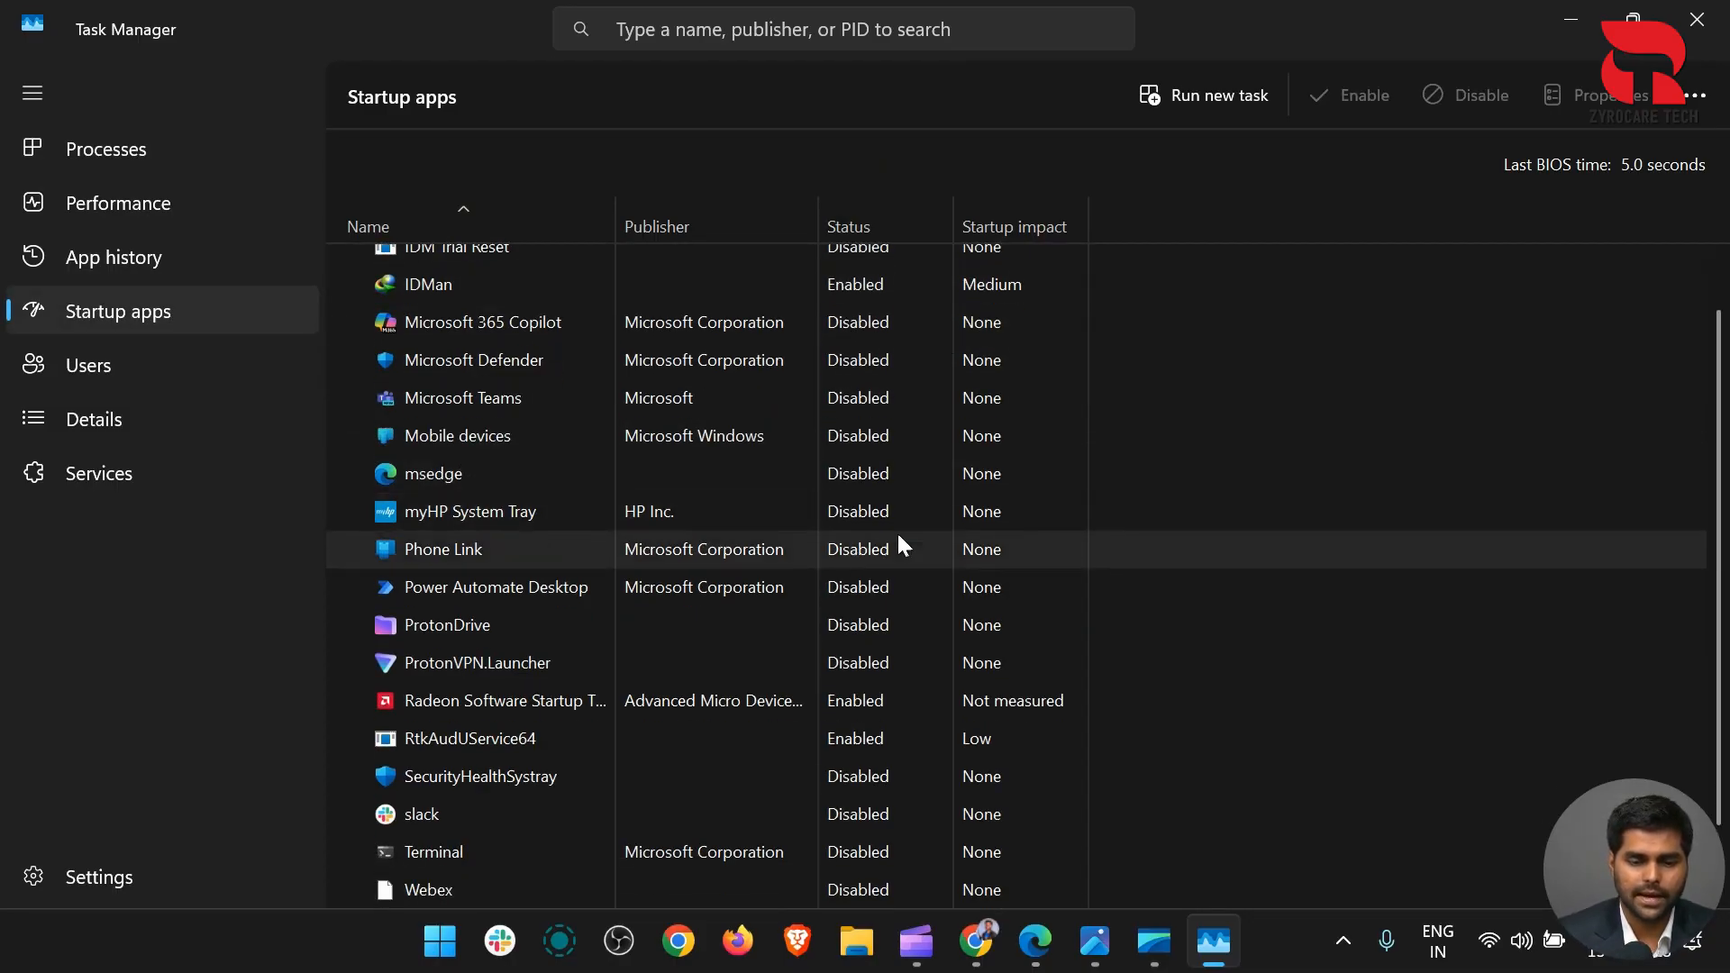
pyautogui.scroll(-2, 908, 606)
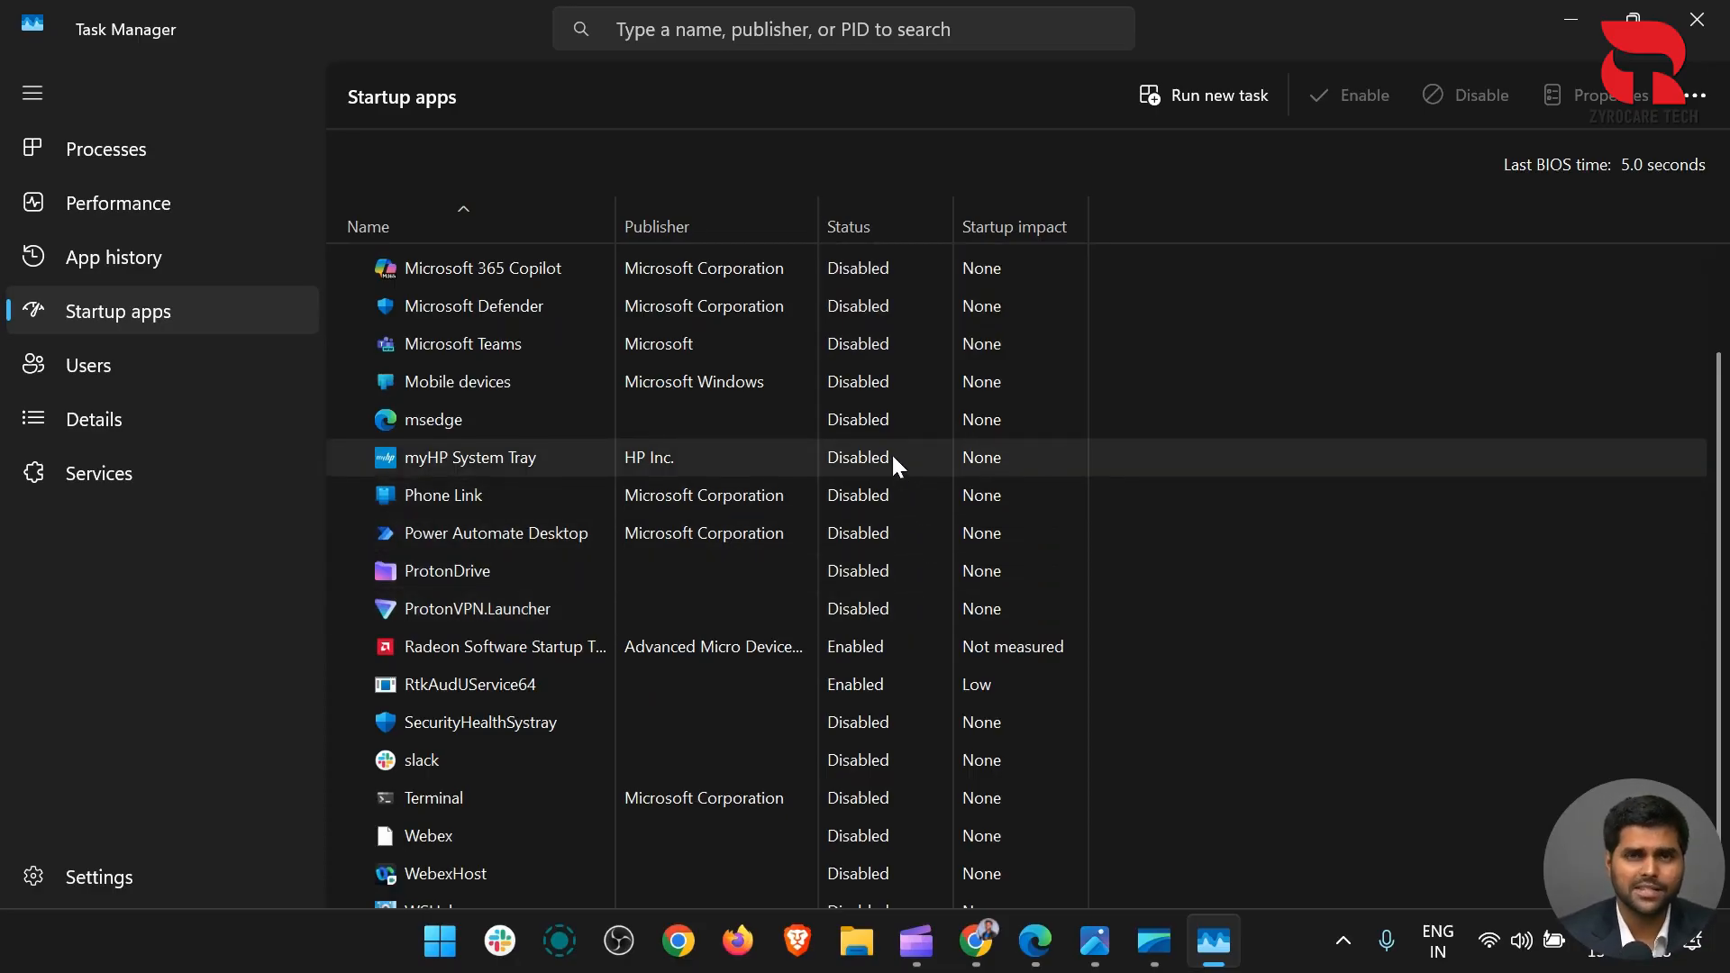
pyautogui.scroll(-1, 892, 464)
pyautogui.scroll(3, 892, 459)
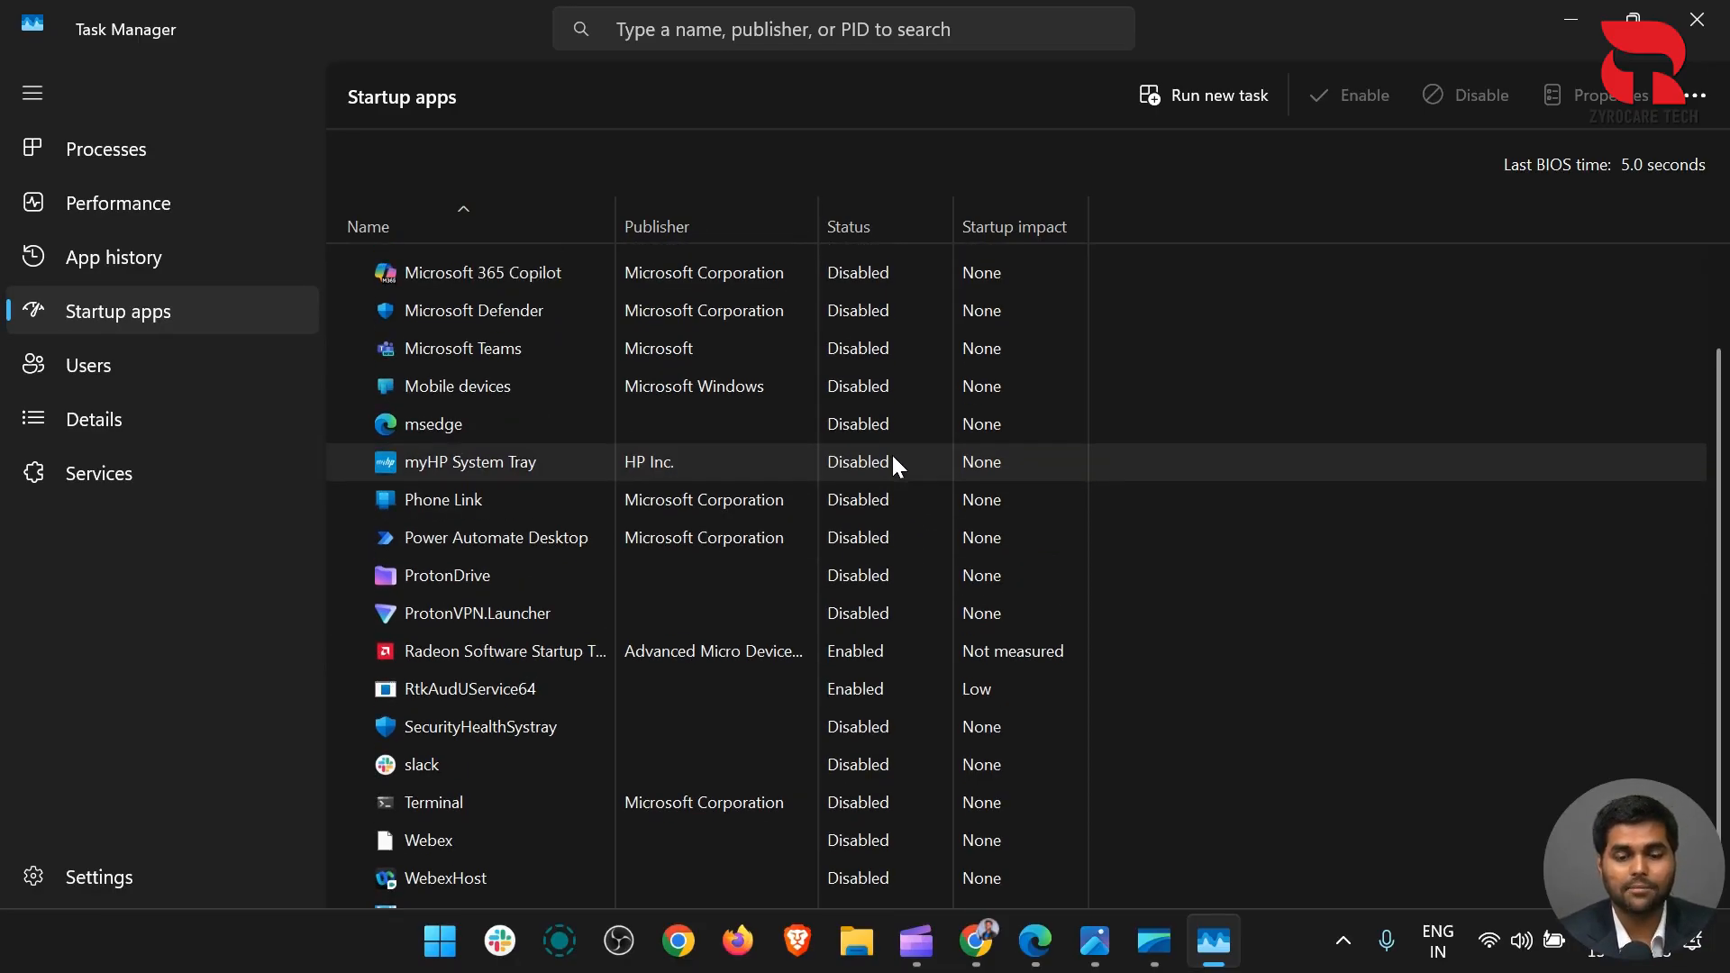
# Check the enable or disable options offered for the HPNotifications and Radeon Software startup apps without applying them
pyautogui.rightClick(862, 263)
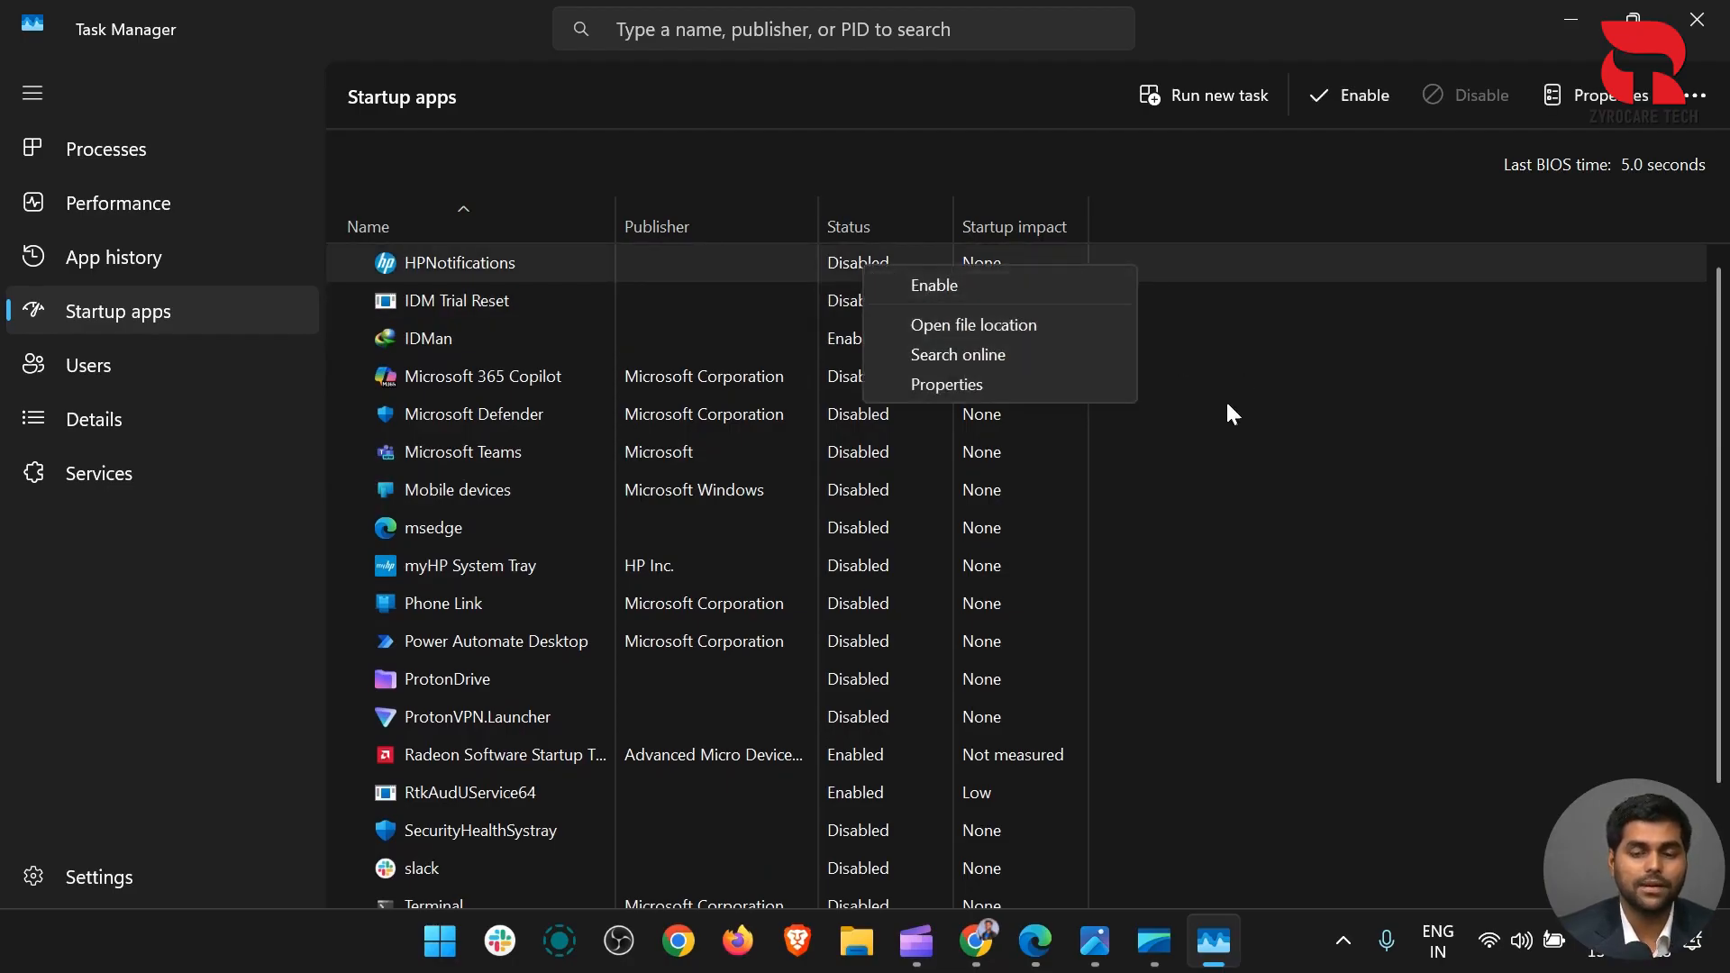
pyautogui.click(892, 753)
pyautogui.rightClick(882, 753)
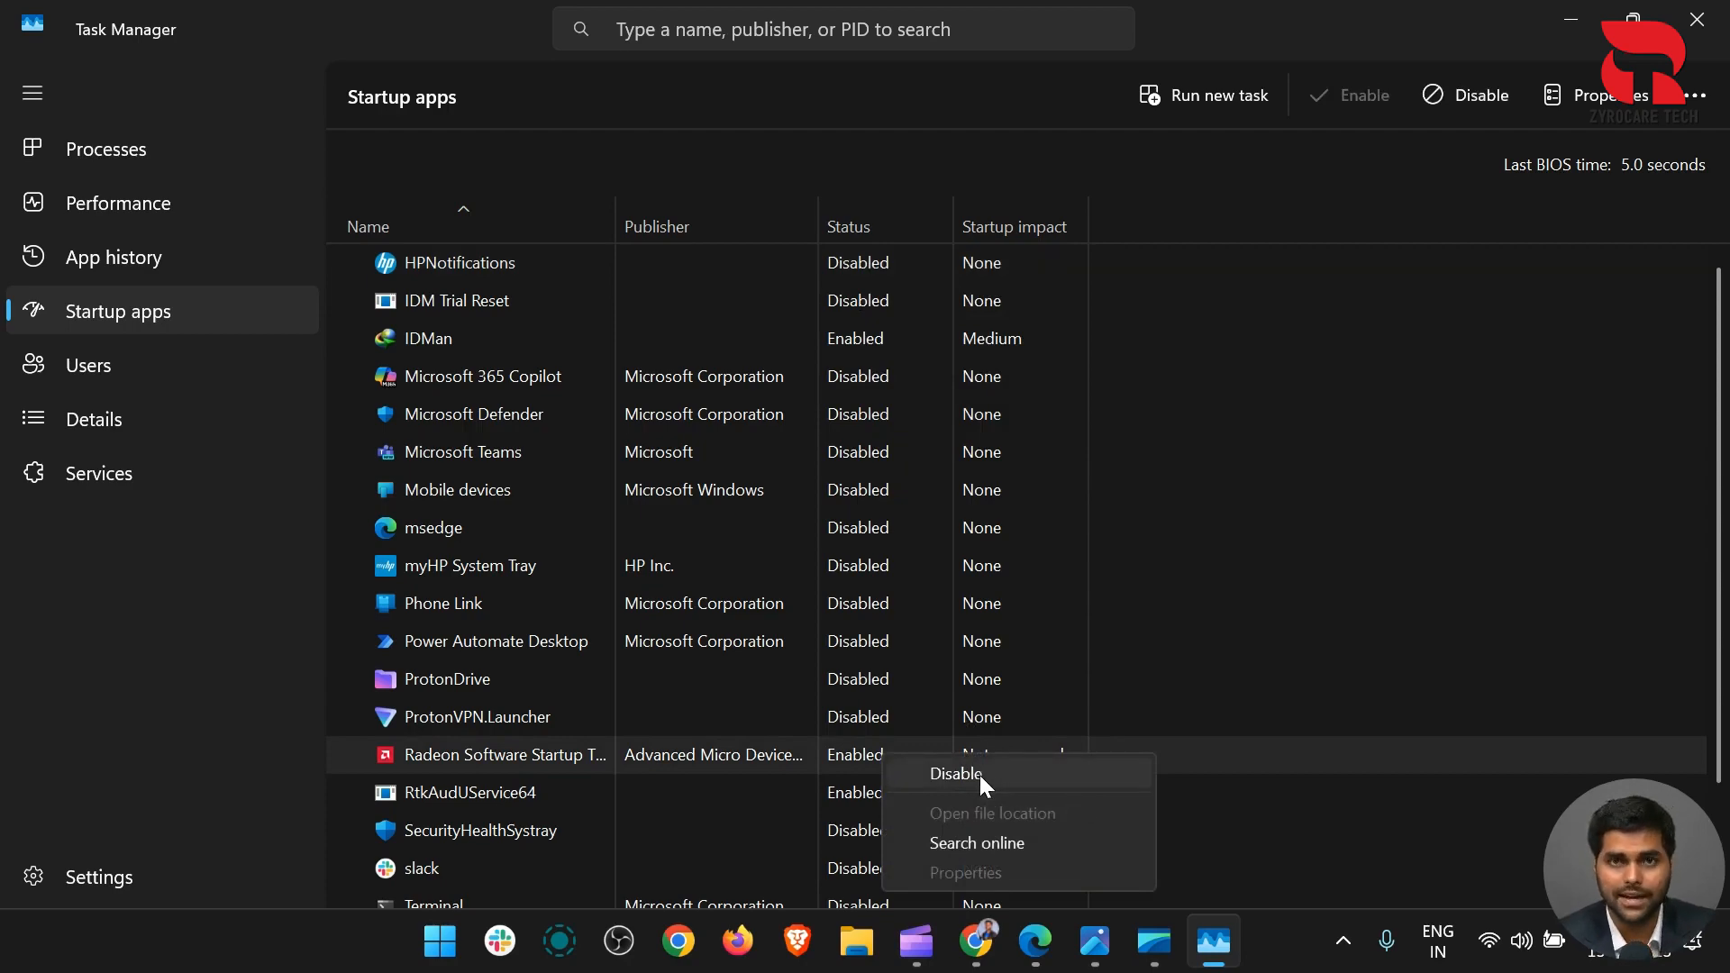
pyautogui.click(1175, 562)
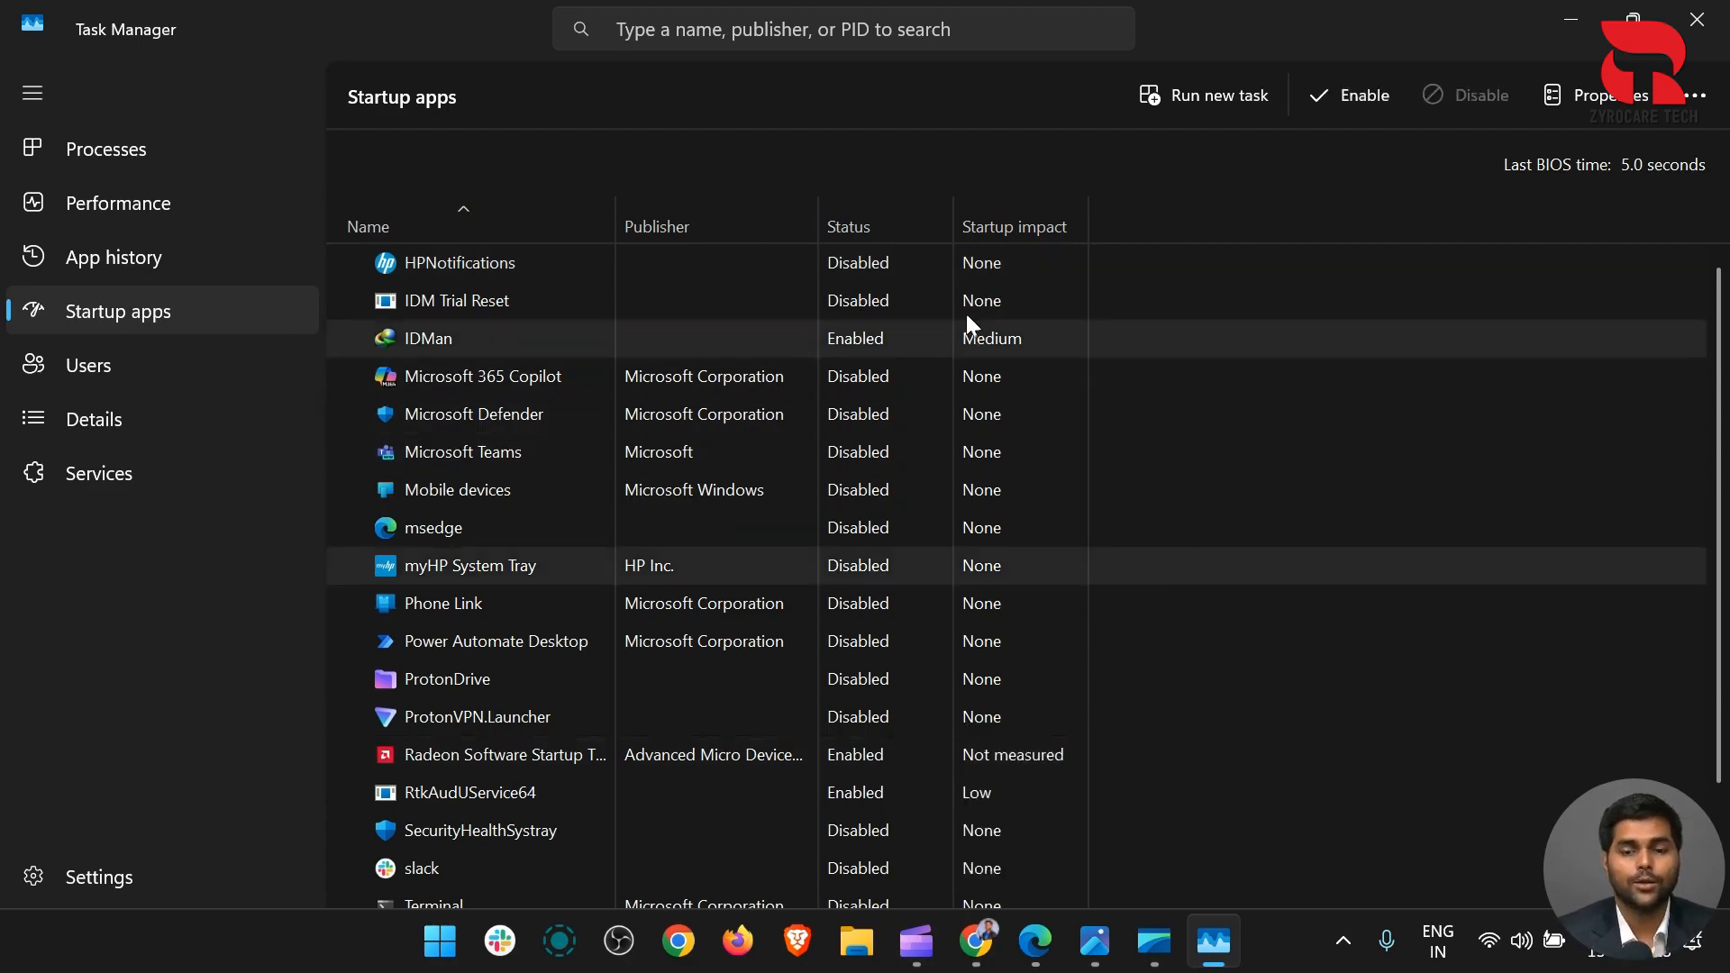
pyautogui.scroll(-3, 955, 521)
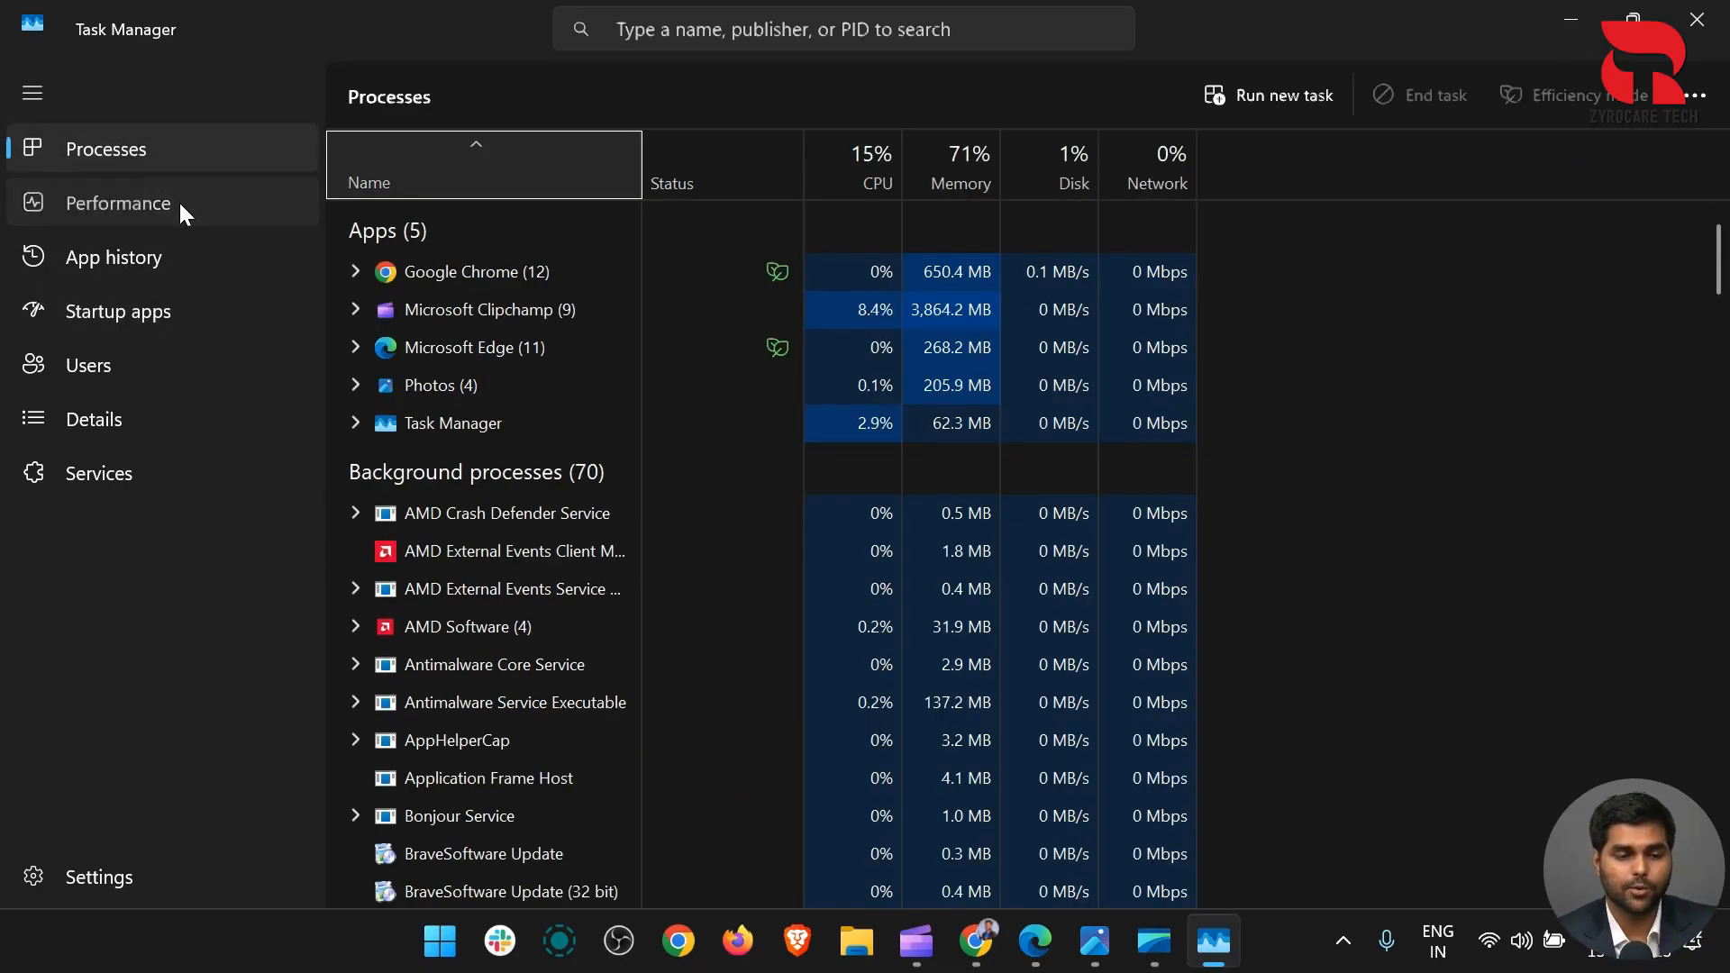
# Look through Task Manager's Performance, App history, Startup apps, Users and Details pages
pyautogui.click(181, 213)
pyautogui.click(200, 256)
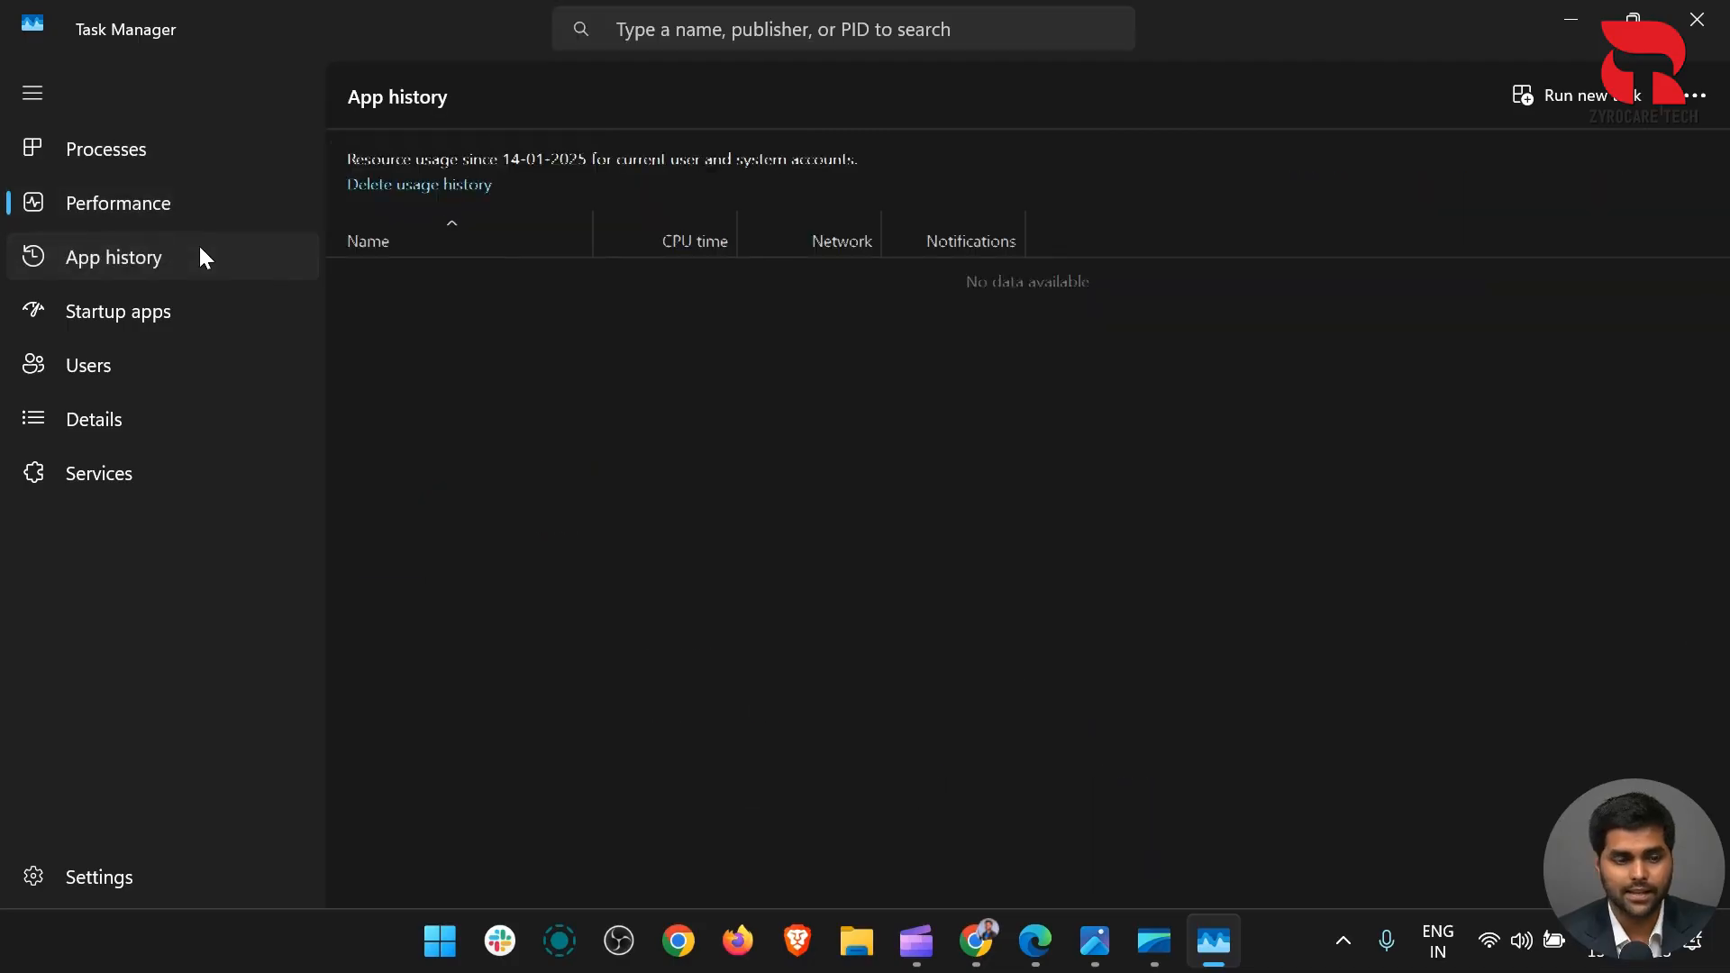
pyautogui.click(206, 308)
pyautogui.click(209, 364)
pyautogui.click(204, 399)
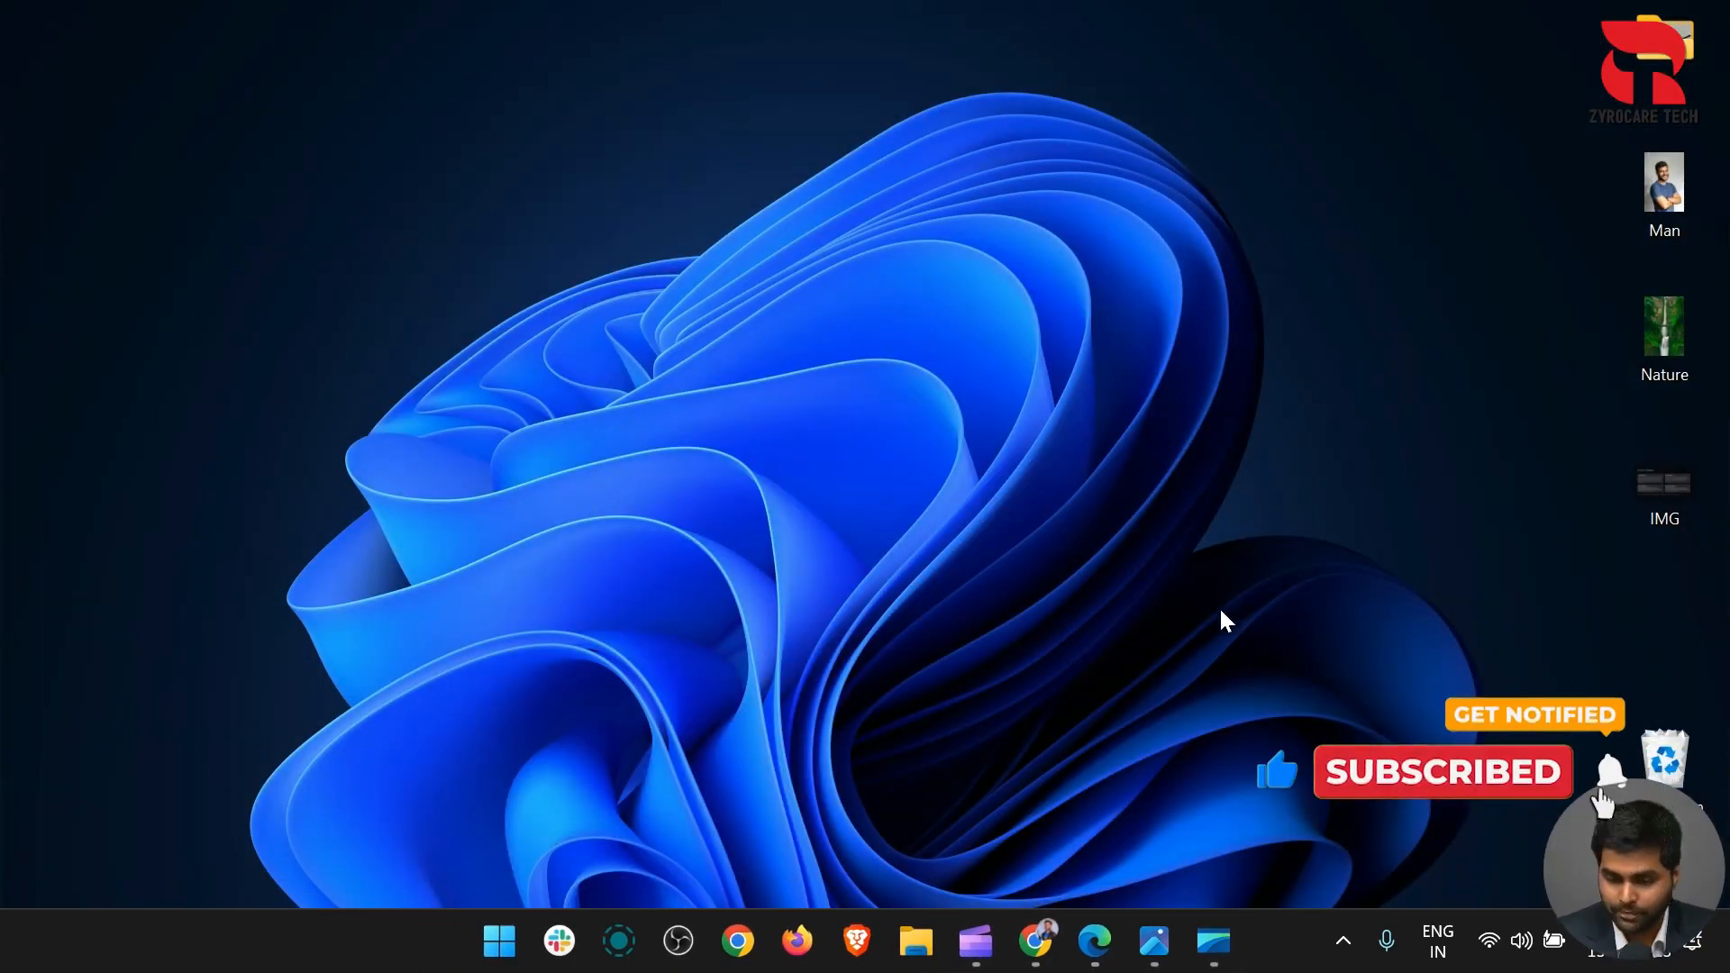
# Switch back to the browser, search Windows for "storage" and open Storage settings
pyautogui.click(1034, 940)
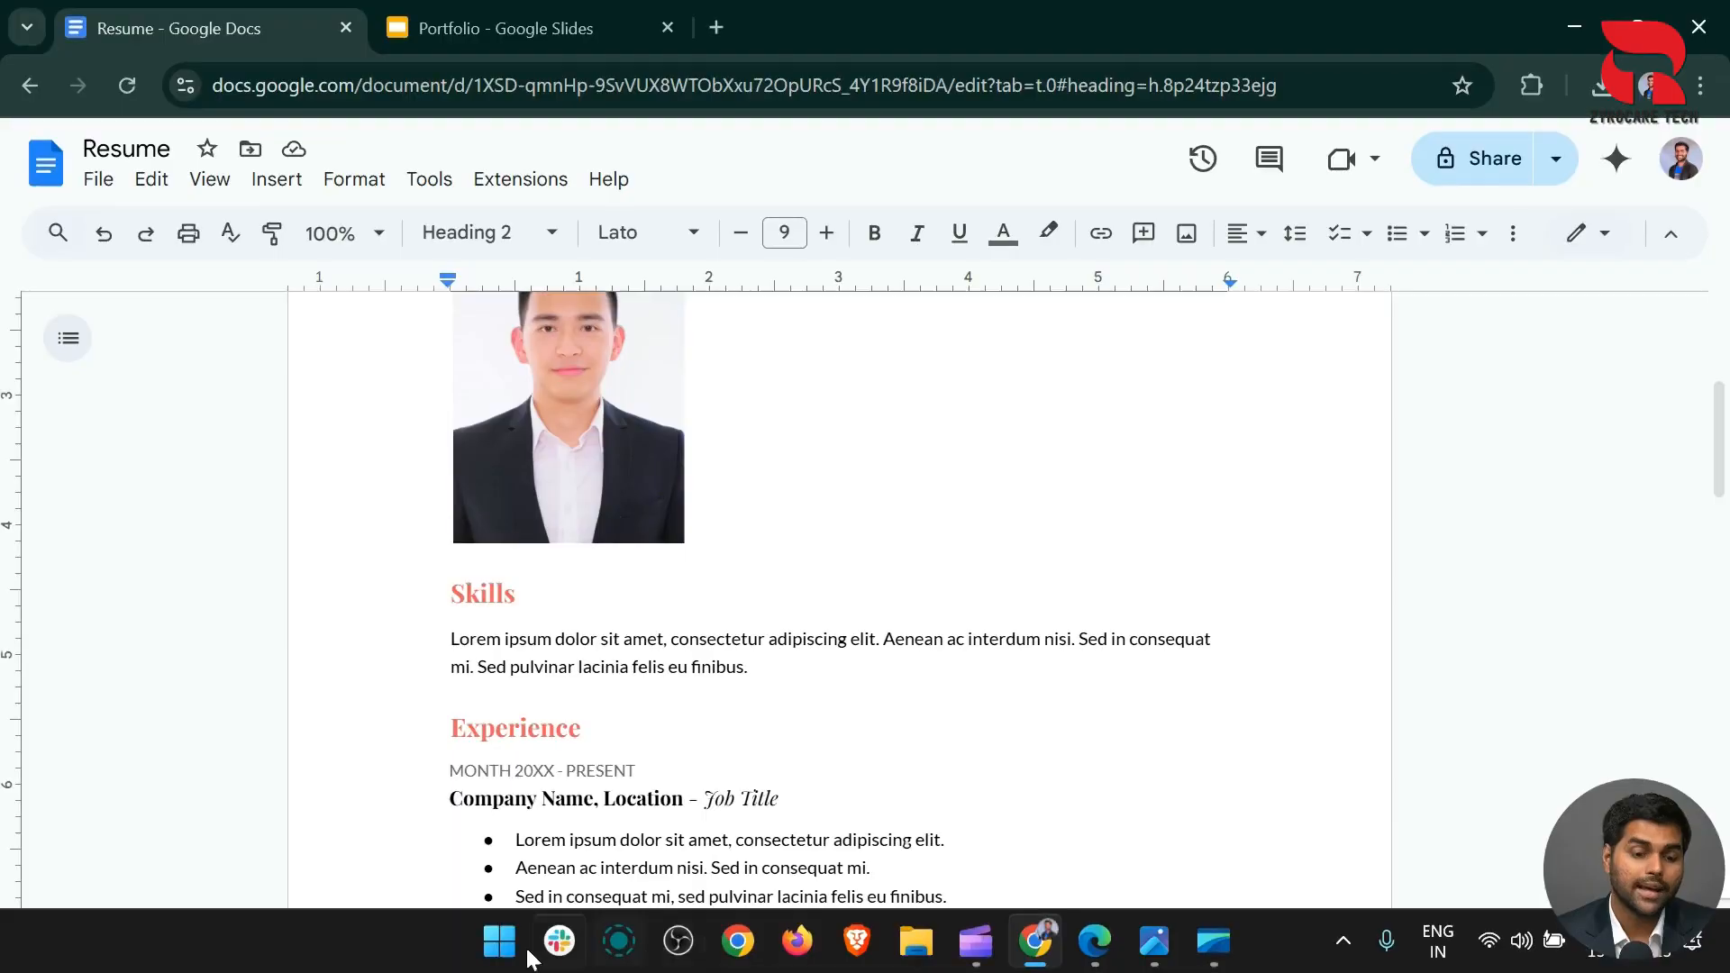
pyautogui.click(499, 946)
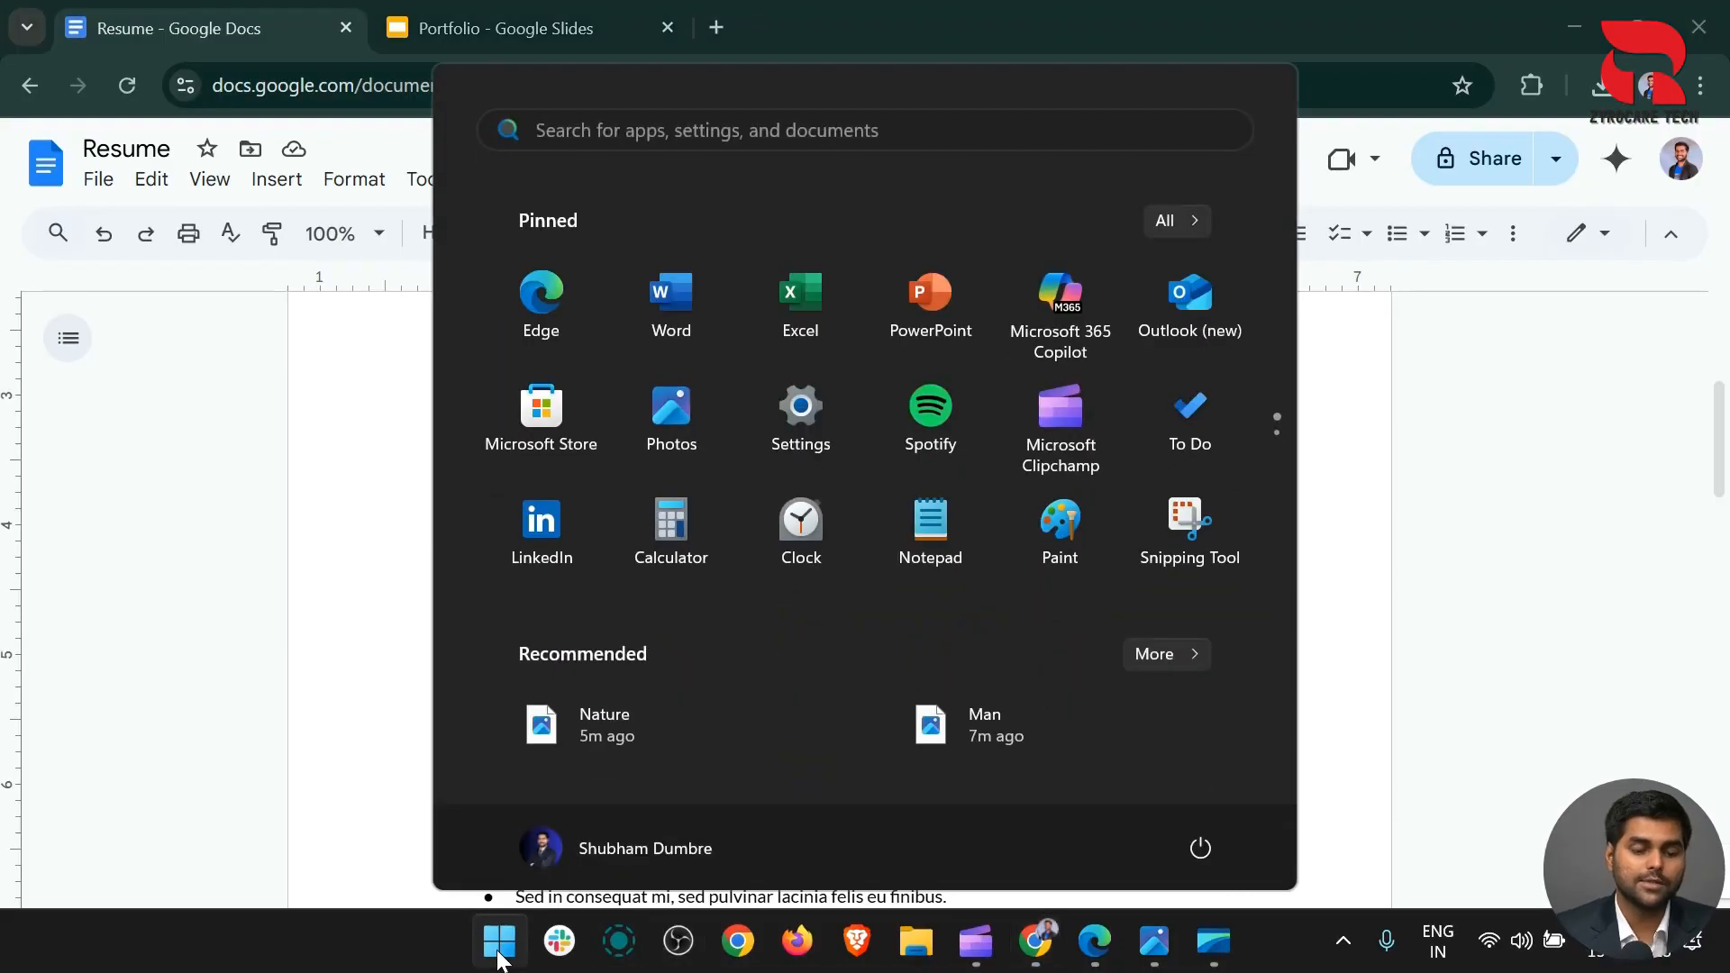
pyautogui.write('st')
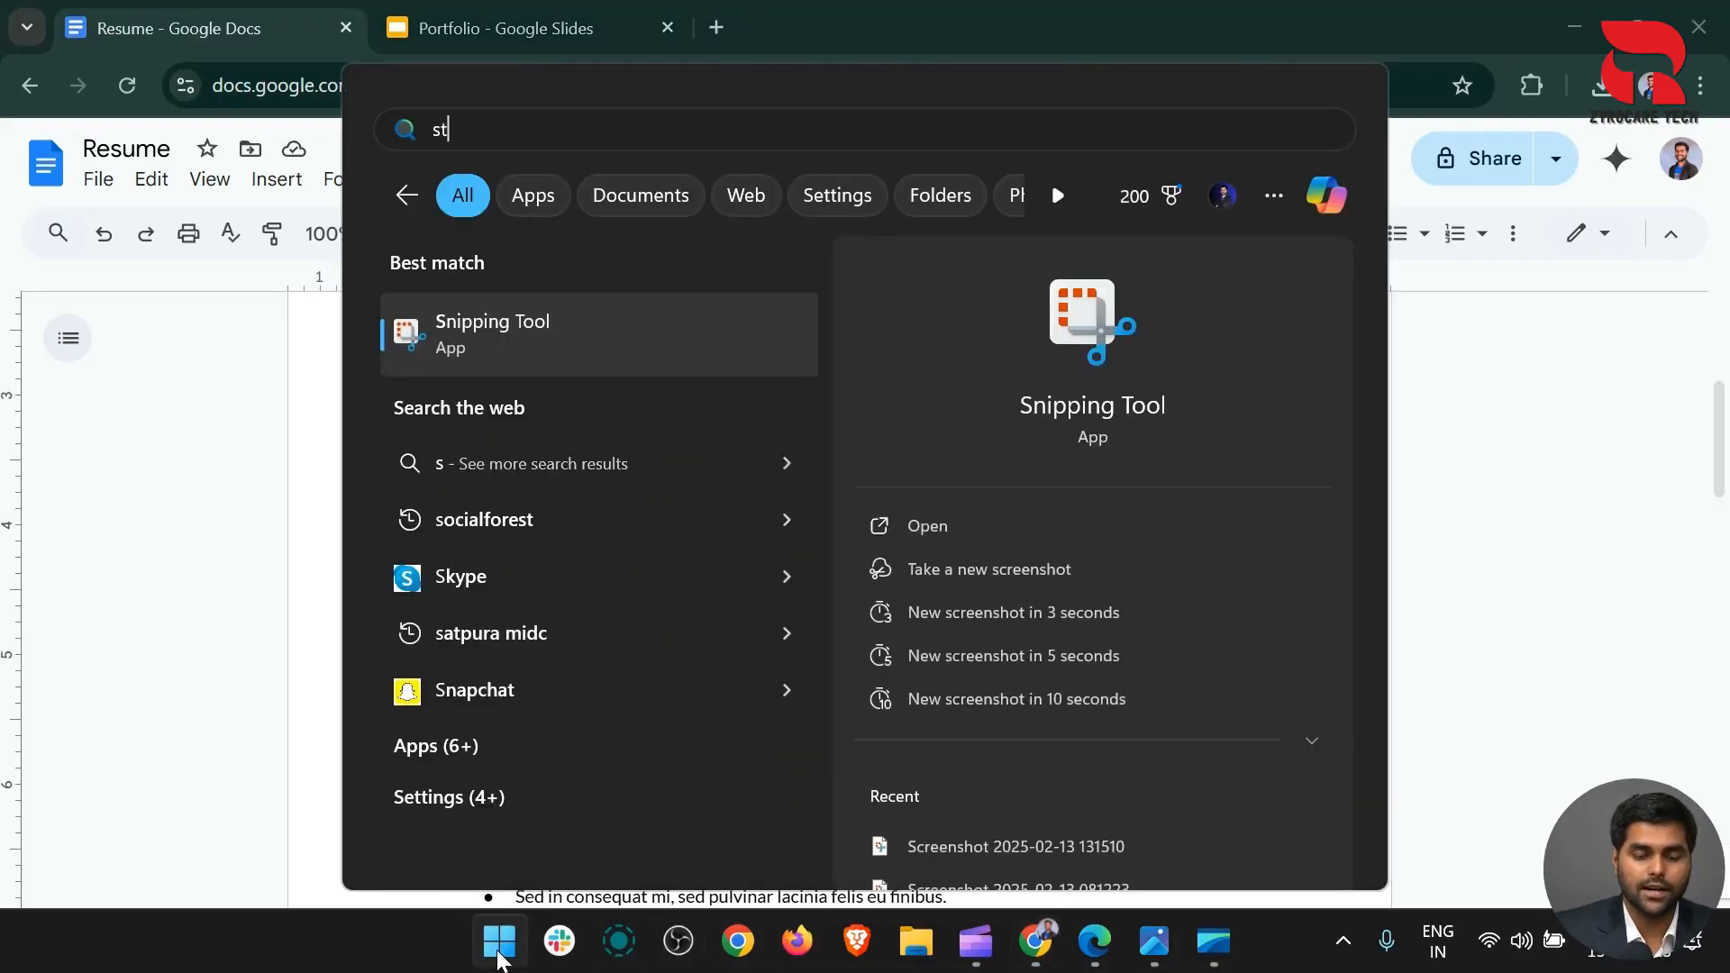
pyautogui.press('BackSpace')
pyautogui.write('to')
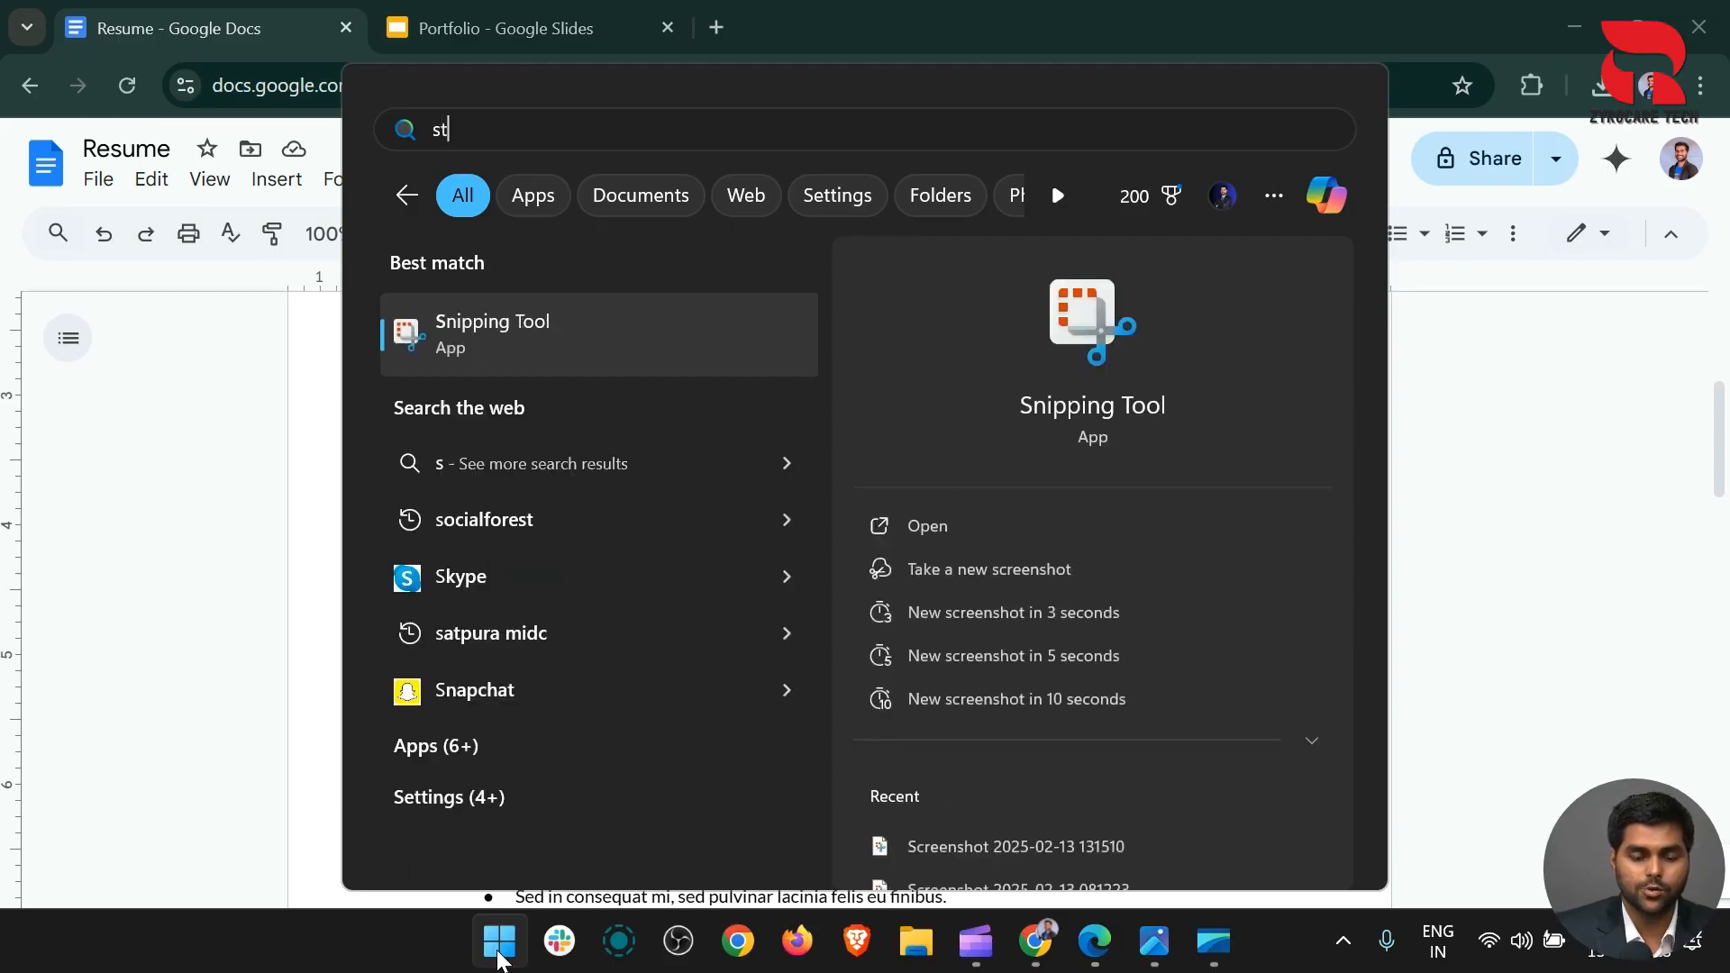
pyautogui.write('rage')
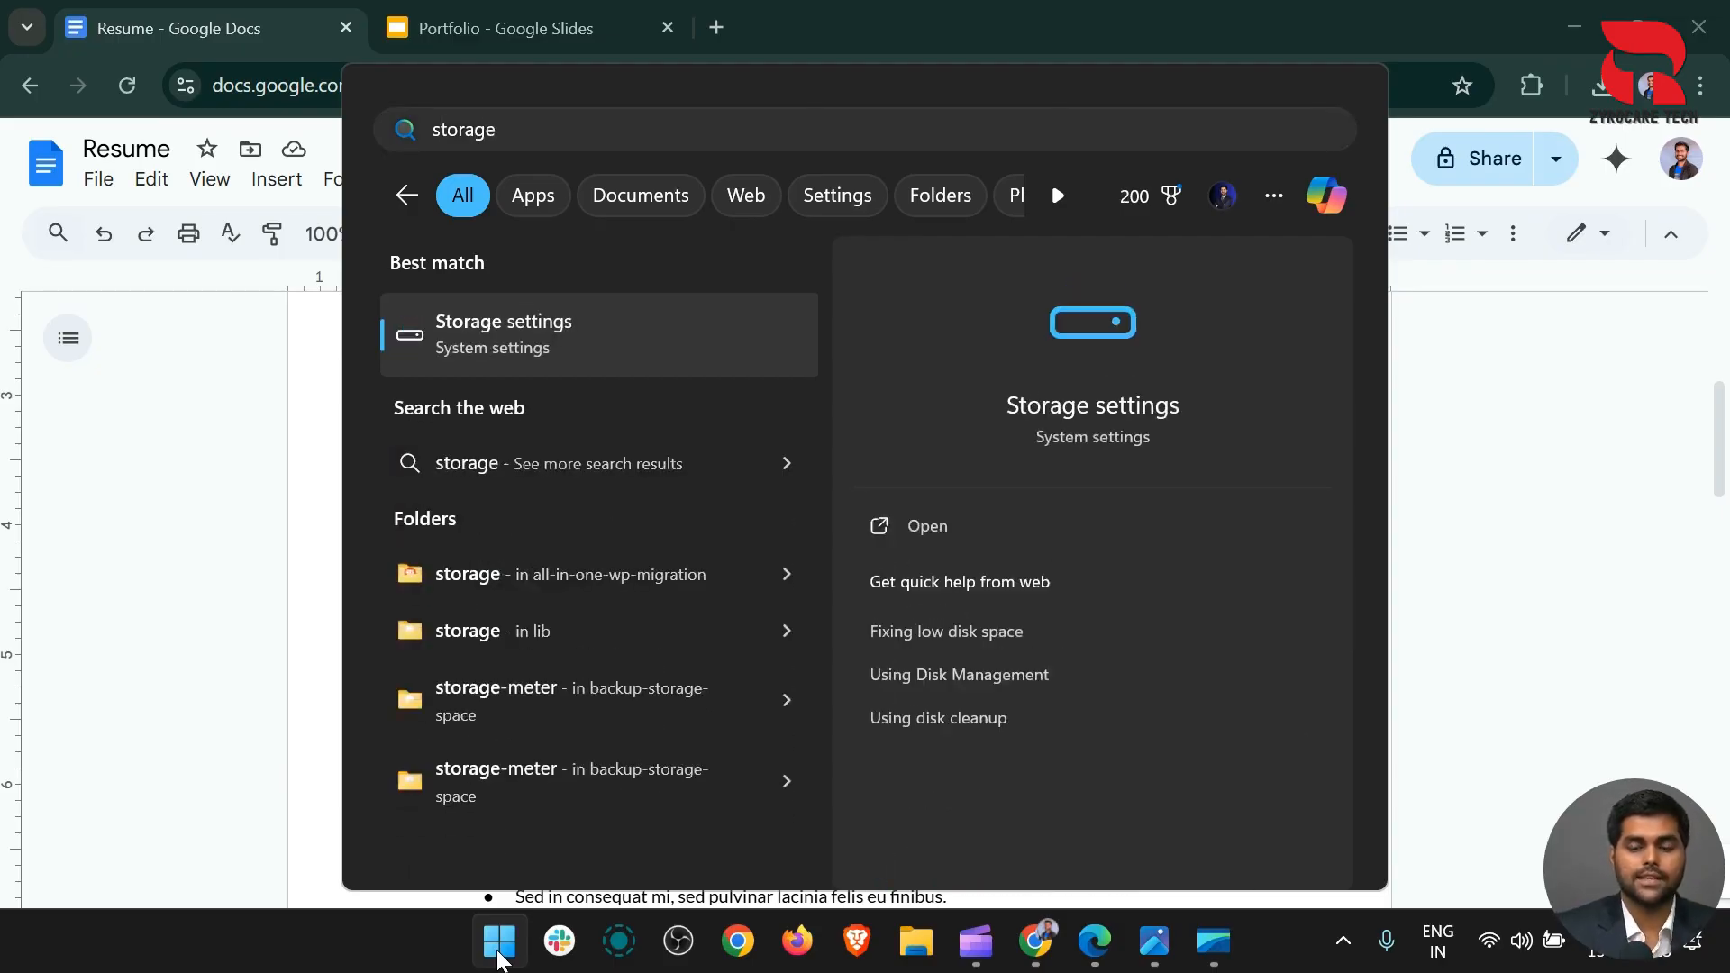
pyautogui.press('Return')
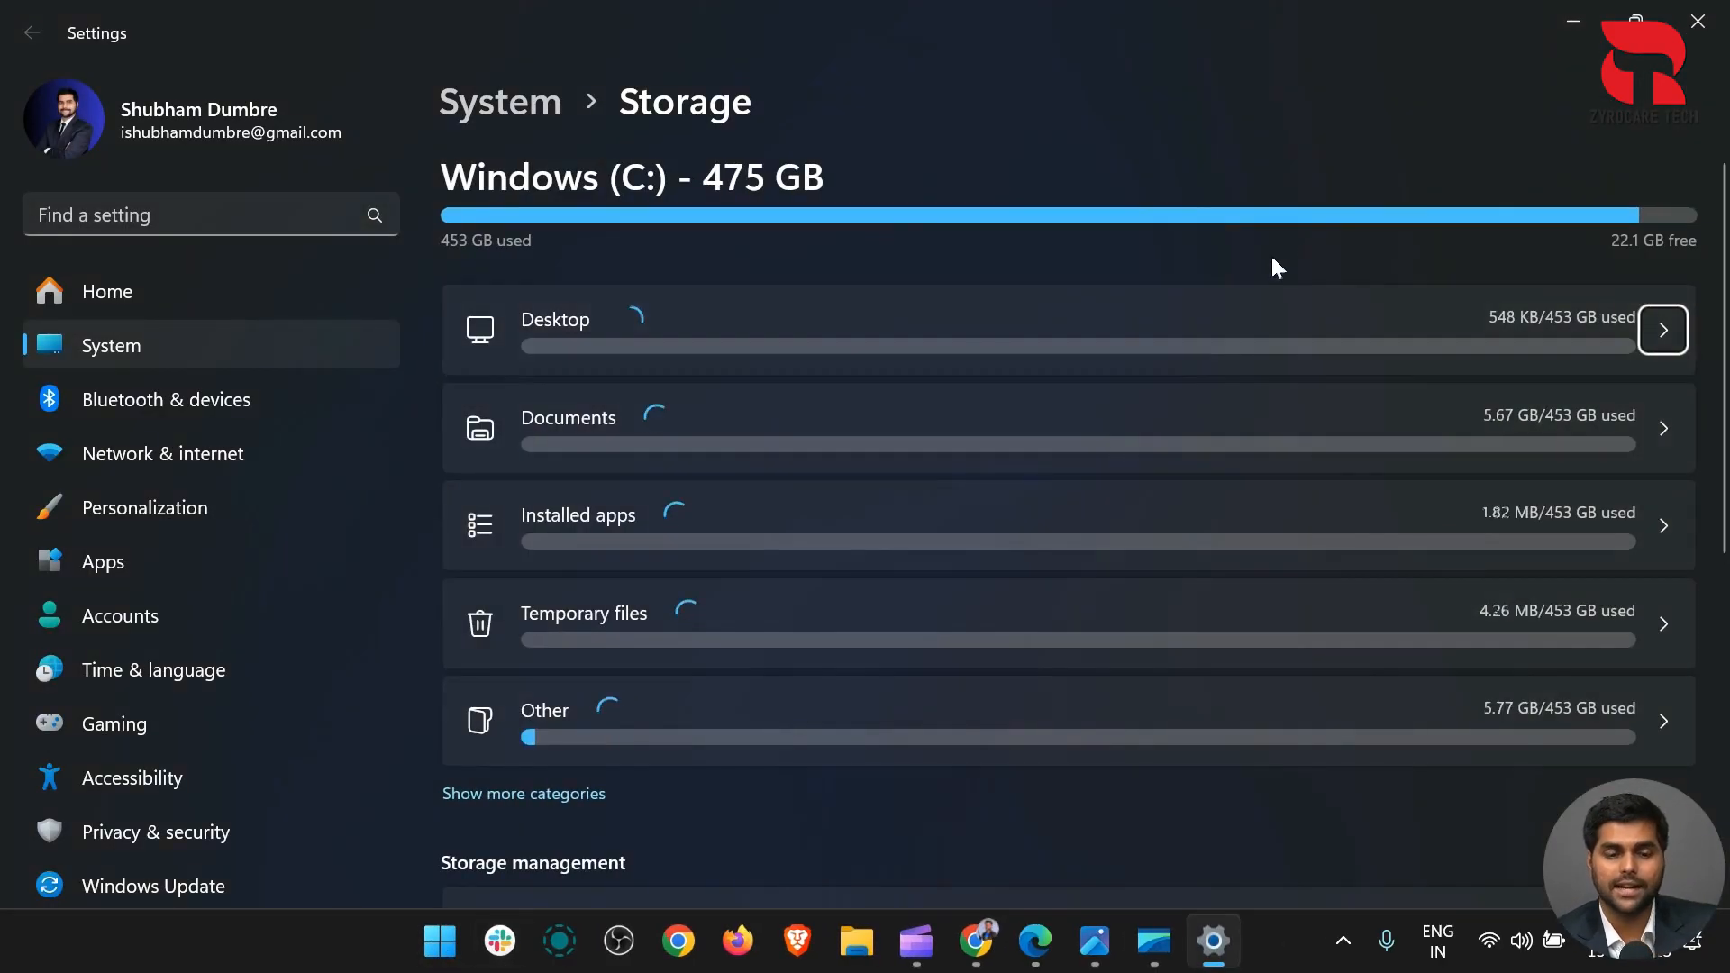
# Open Storage Sense from the storage management section and review its temporary file cleanup, automatic content cleanup and schedule options
pyautogui.scroll(-1, 1311, 254)
pyautogui.scroll(-5, 1311, 254)
pyautogui.scroll(2, 1312, 261)
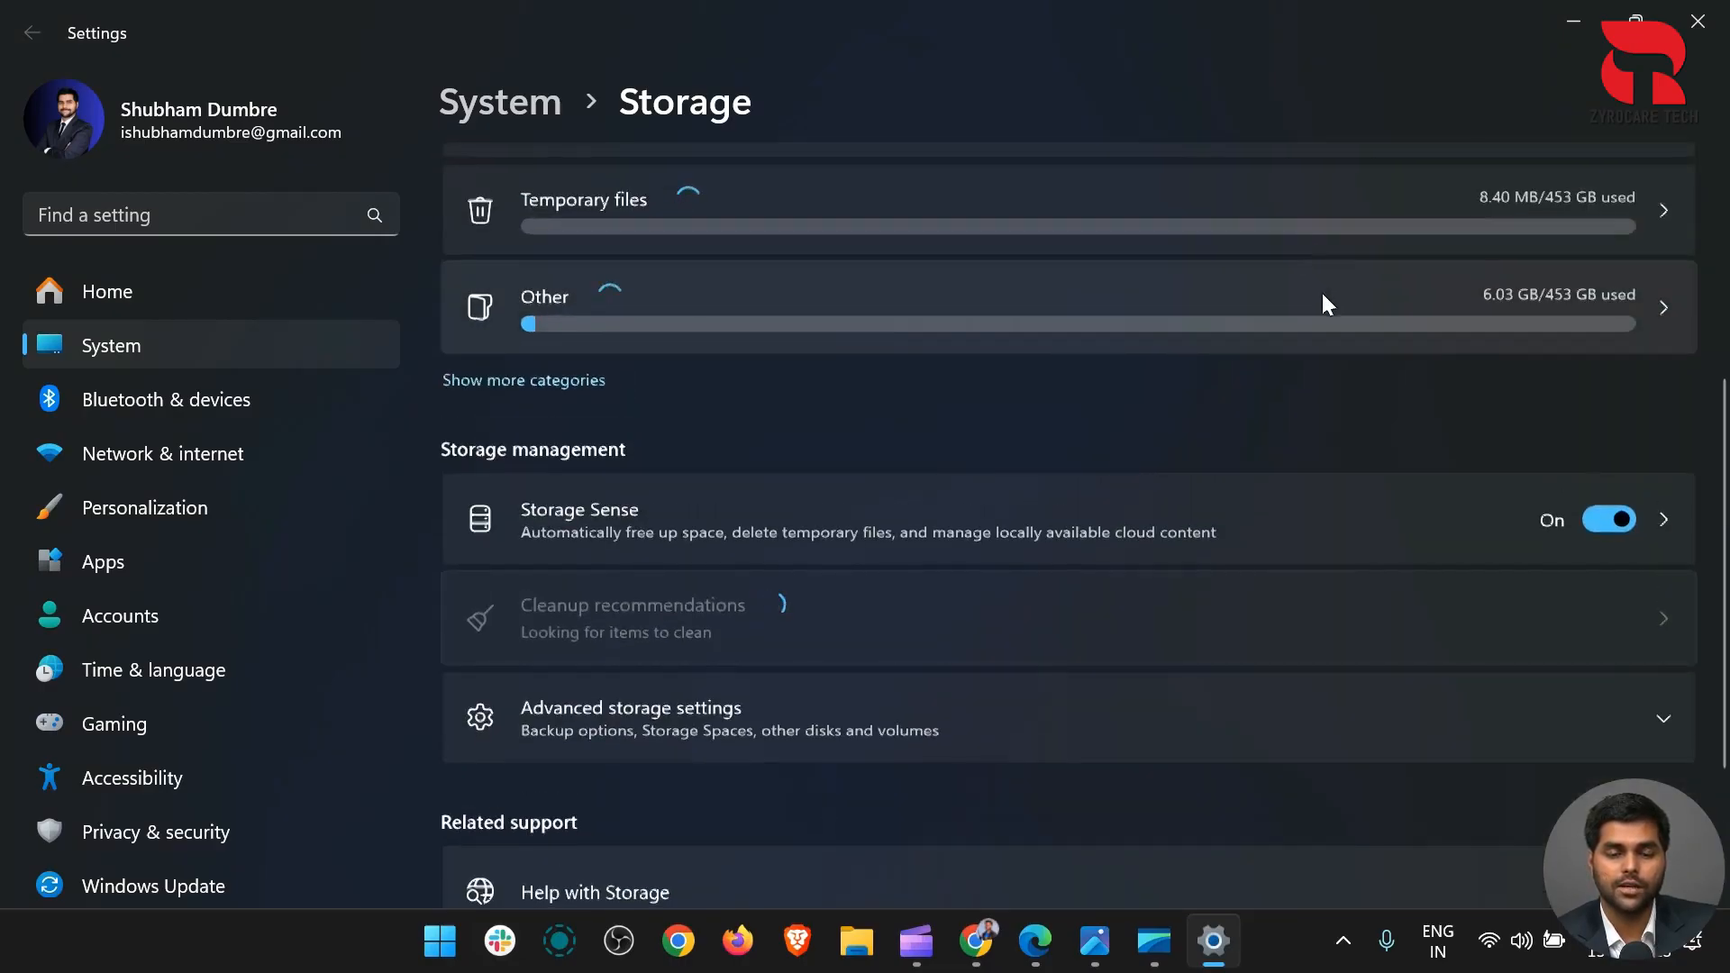
pyautogui.scroll(-2, 1441, 298)
pyautogui.click(1668, 289)
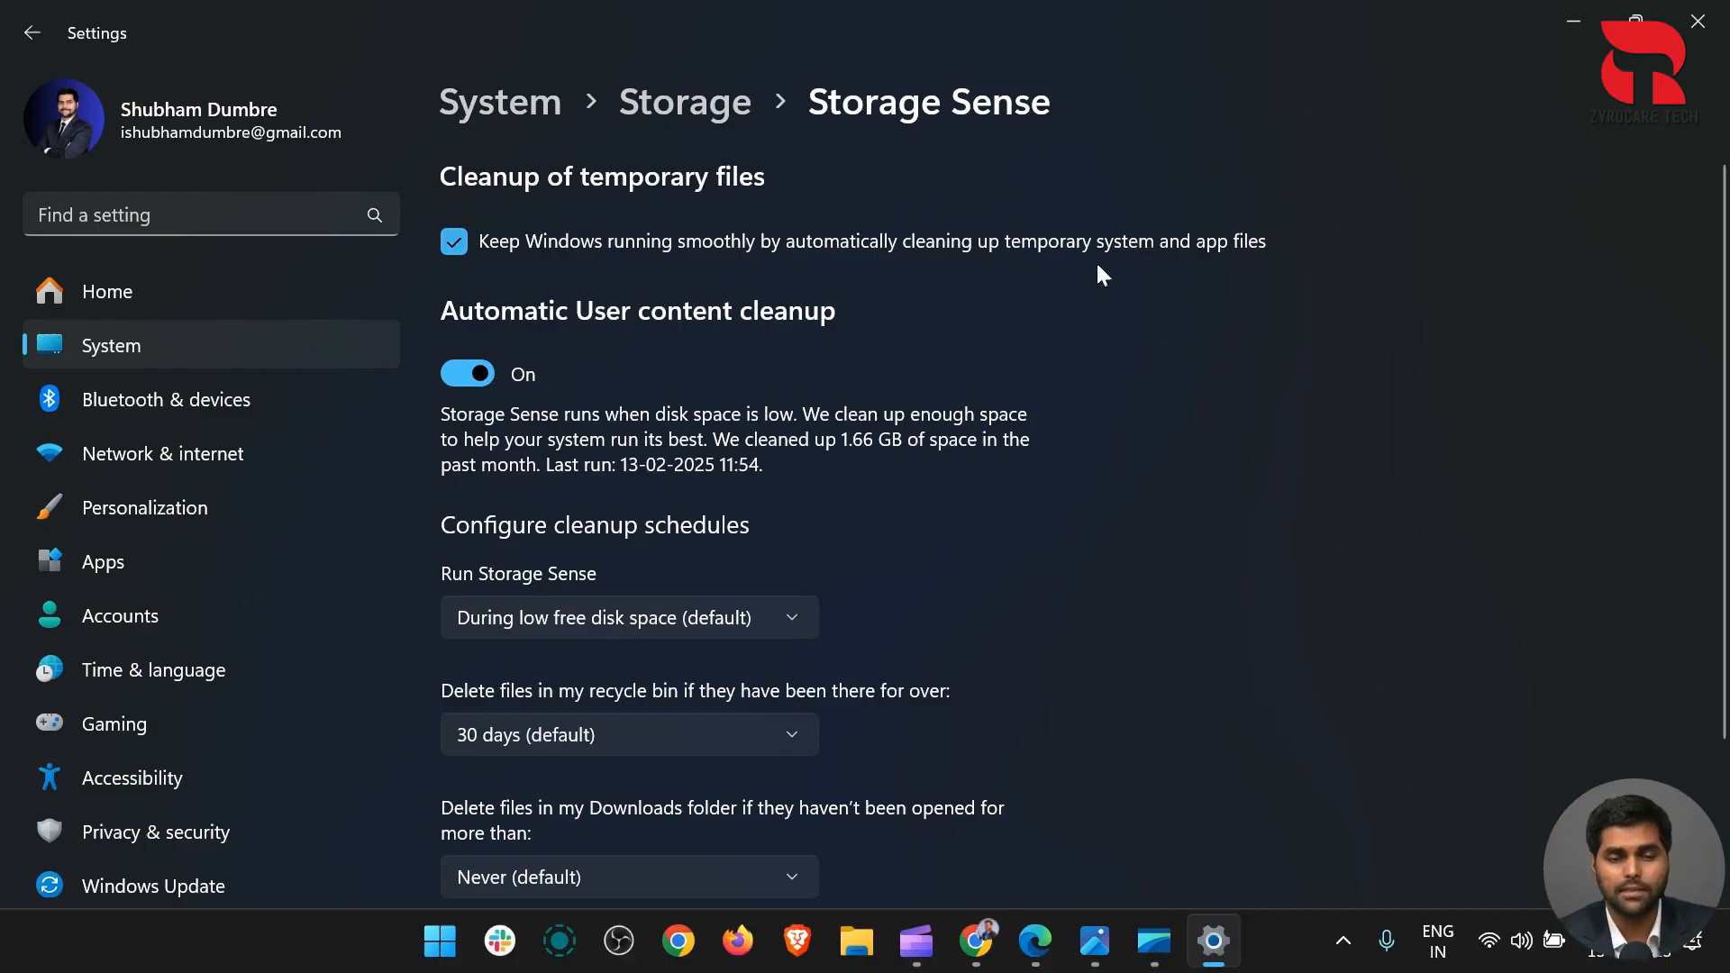
pyautogui.scroll(-3, 1159, 250)
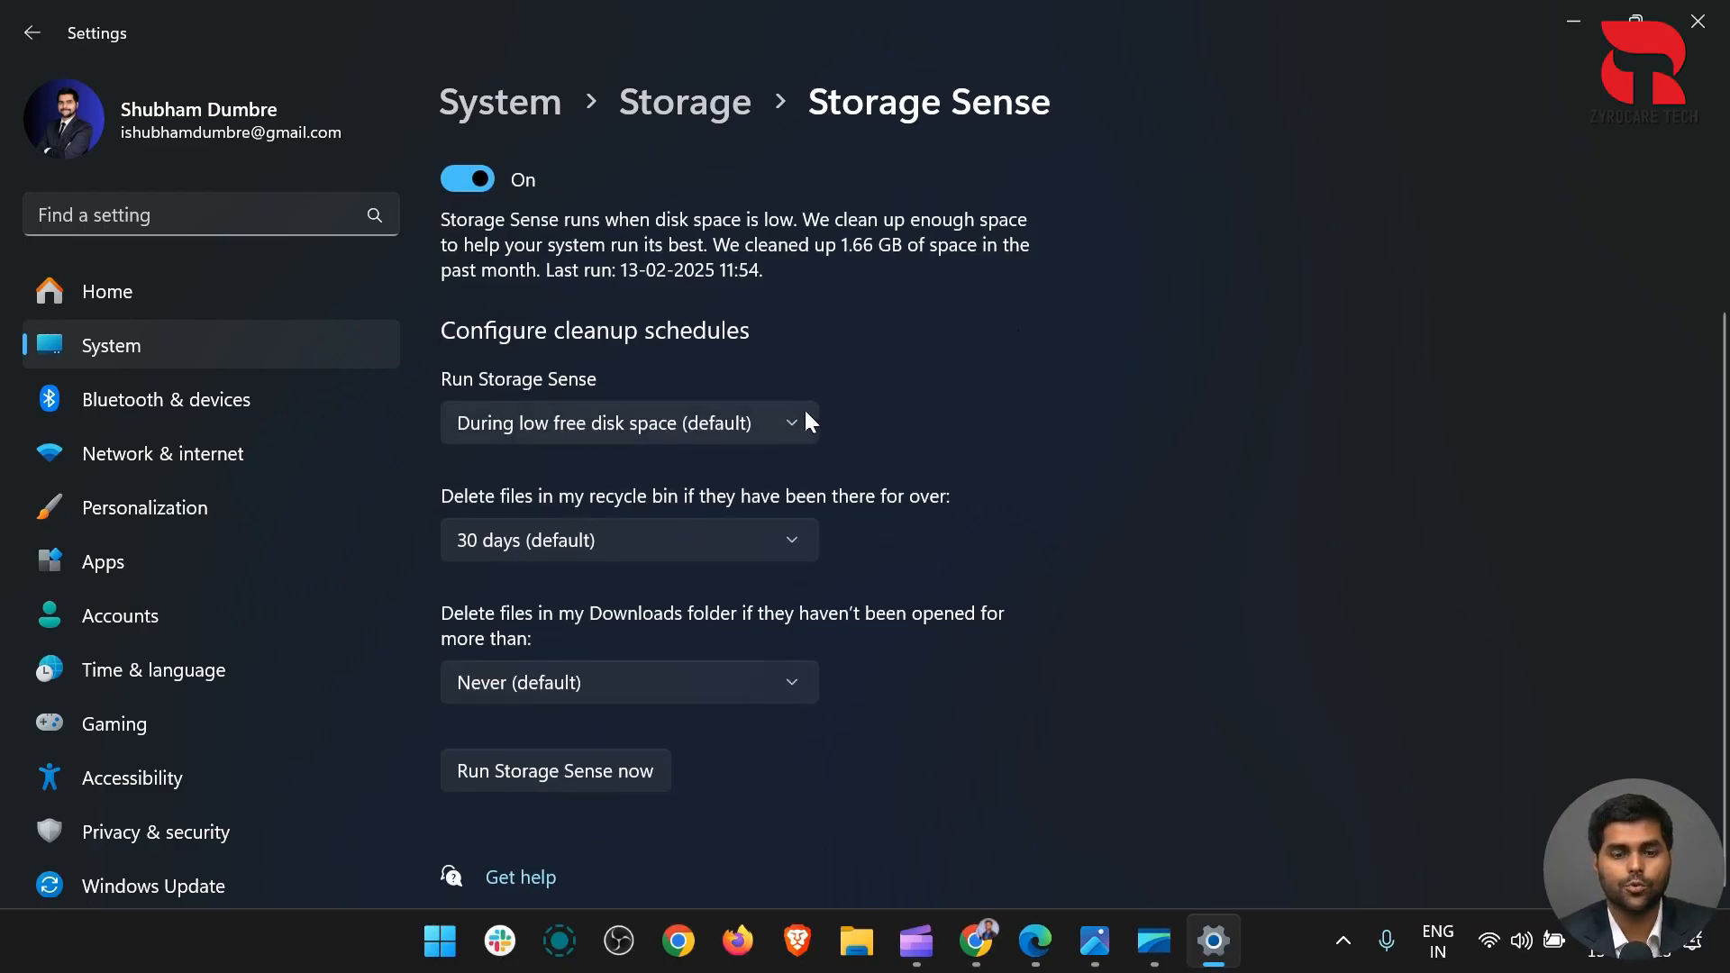
pyautogui.scroll(2, 854, 270)
pyautogui.scroll(-2, 854, 270)
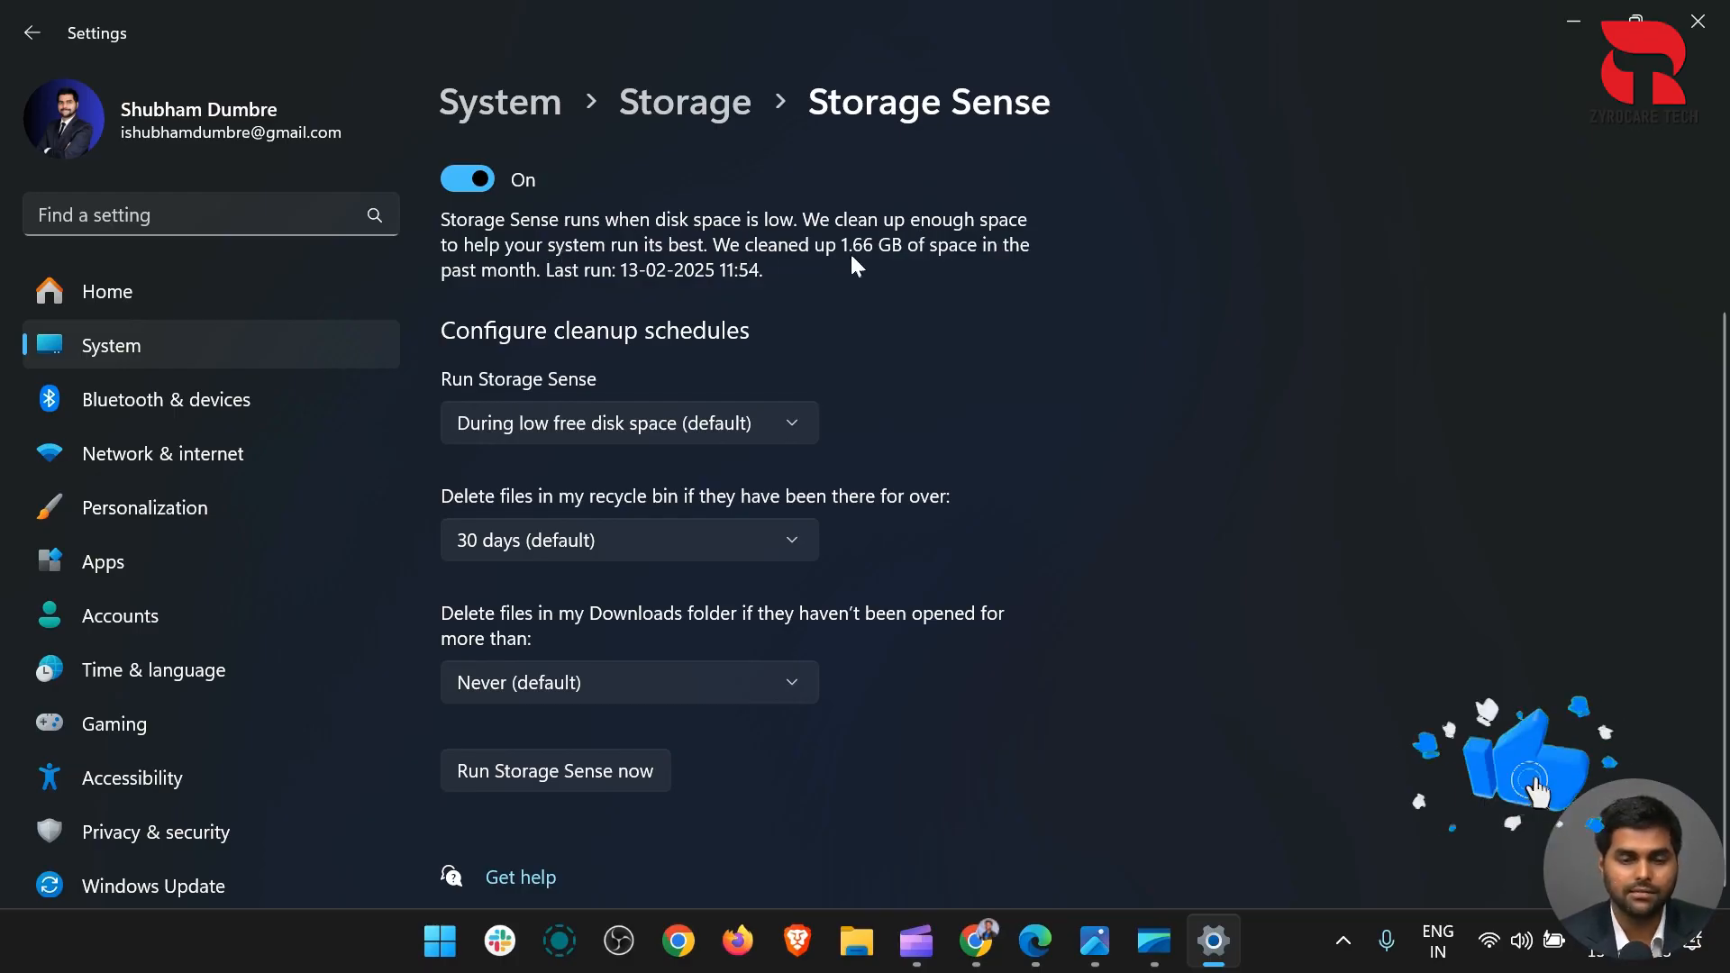
pyautogui.scroll(2, 796, 449)
pyautogui.scroll(-2, 796, 449)
pyautogui.scroll(2, 796, 449)
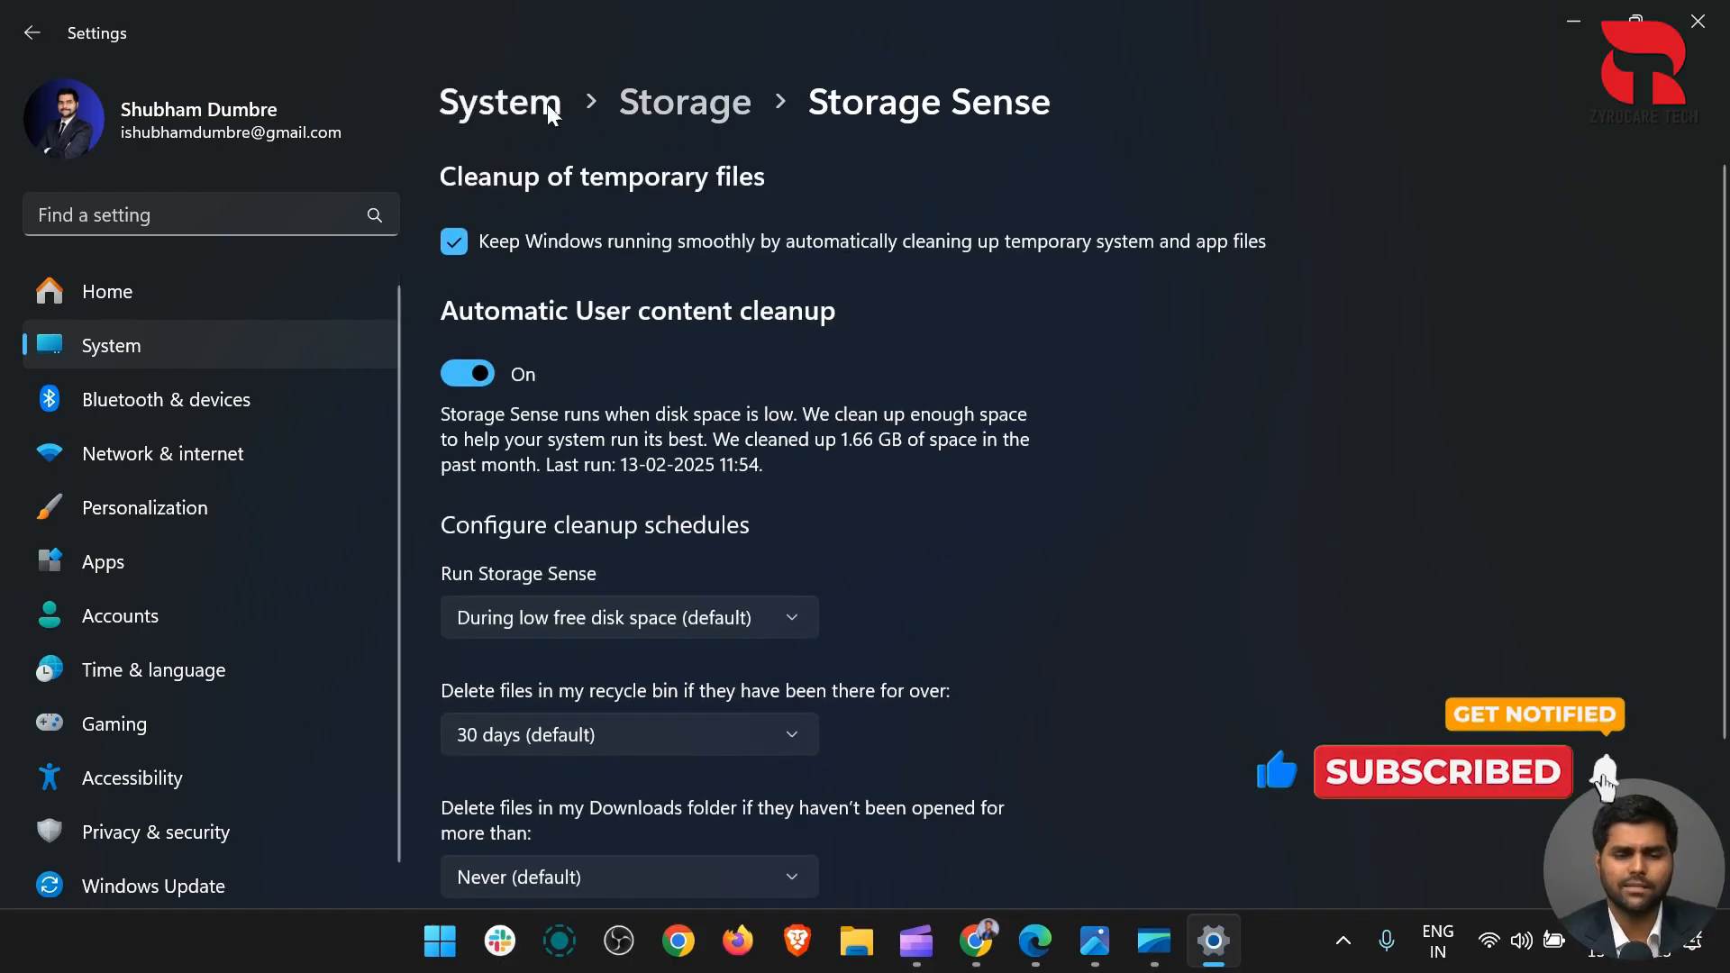
# Return to the Storage page, review the Cleanup recommendations and storage categories, and close Settings
pyautogui.click(666, 105)
pyautogui.scroll(-4, 755, 361)
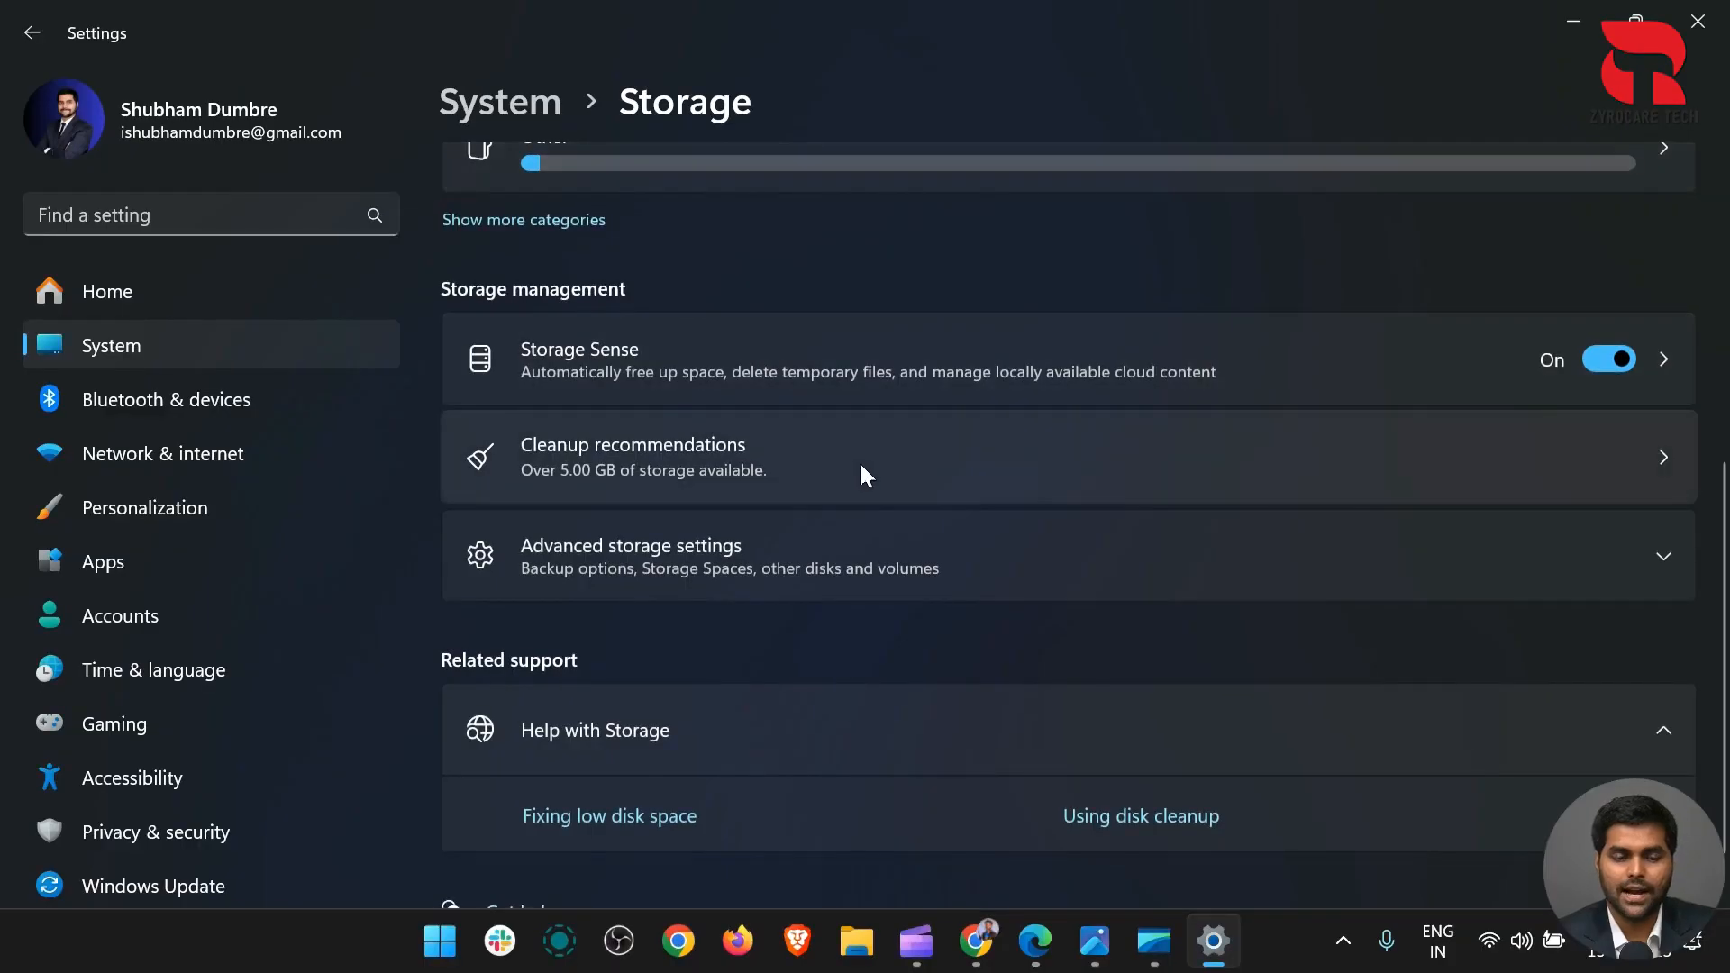
pyautogui.scroll(8, 857, 469)
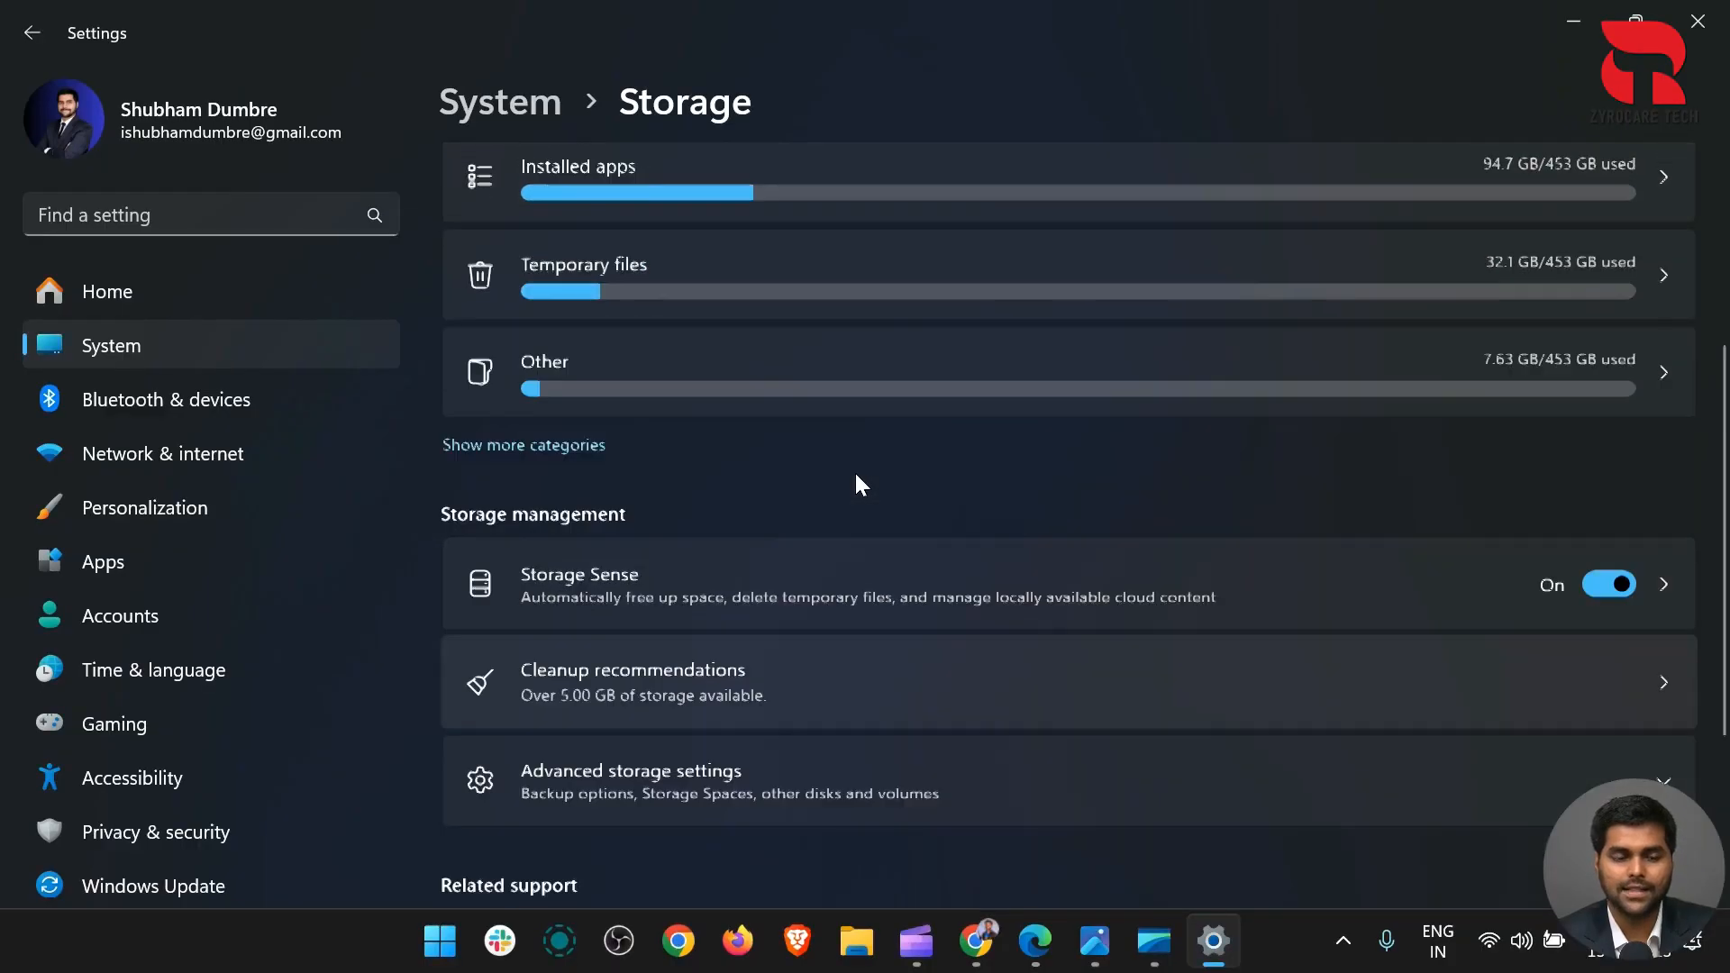
pyautogui.click(1699, 13)
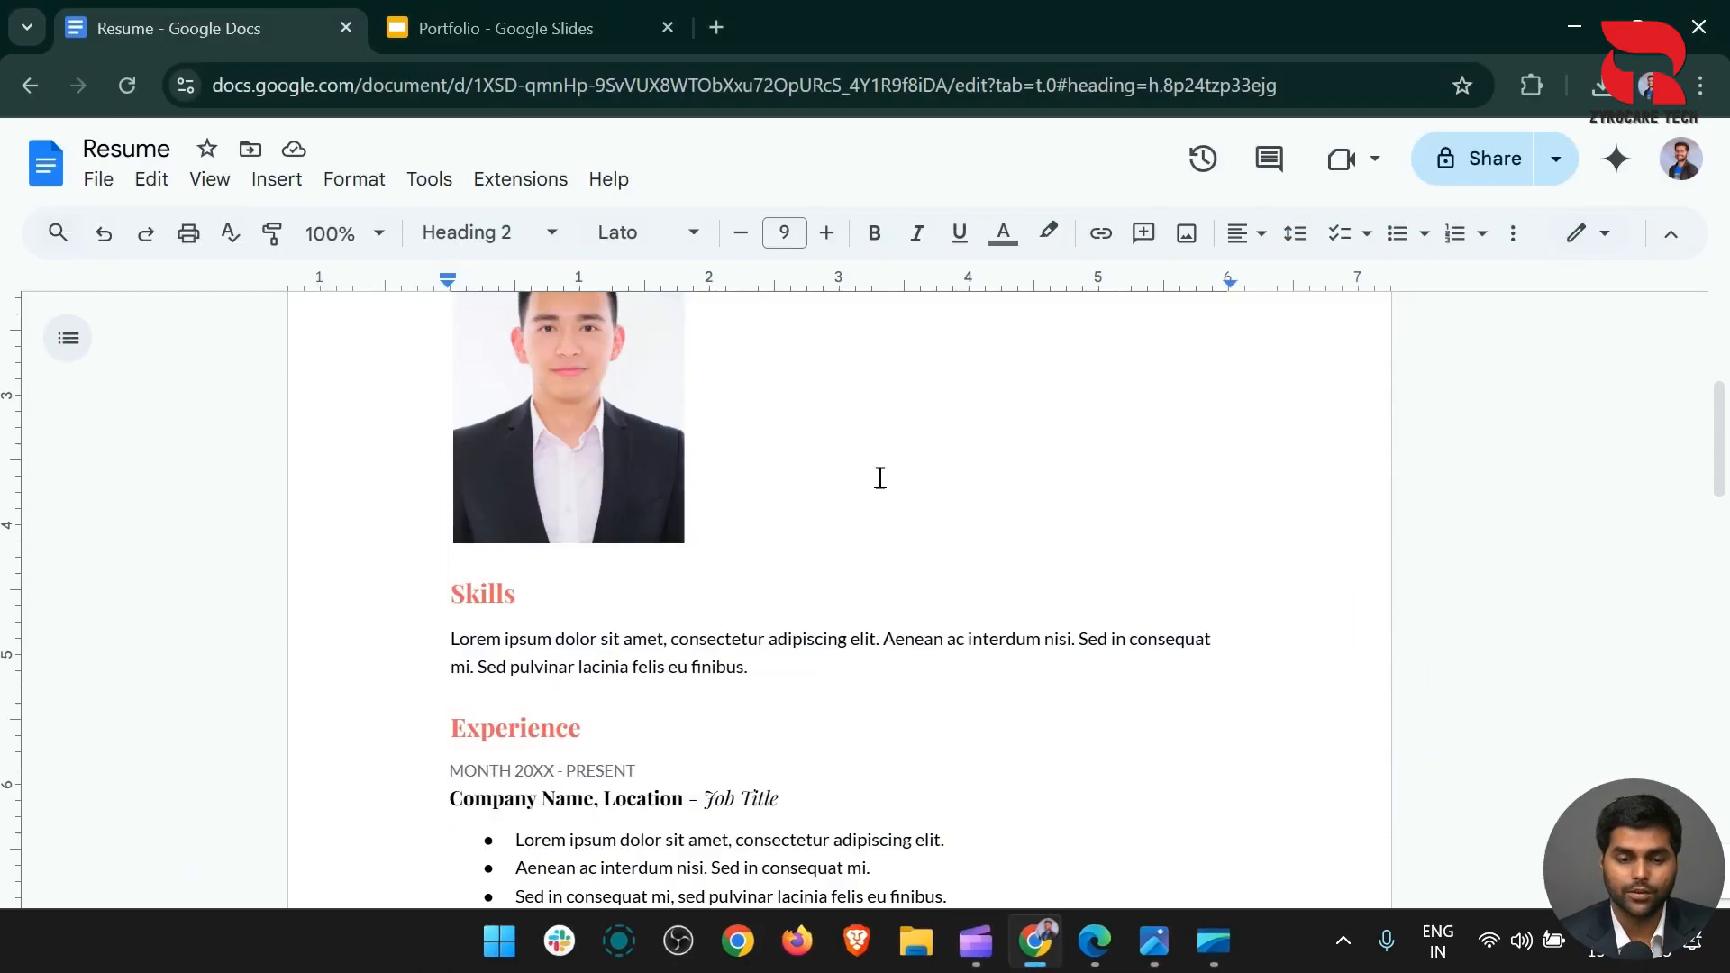
# Add blank lines below the highlighted "Thanks" text near the end of the Resume document
pyautogui.scroll(-15, 953, 633)
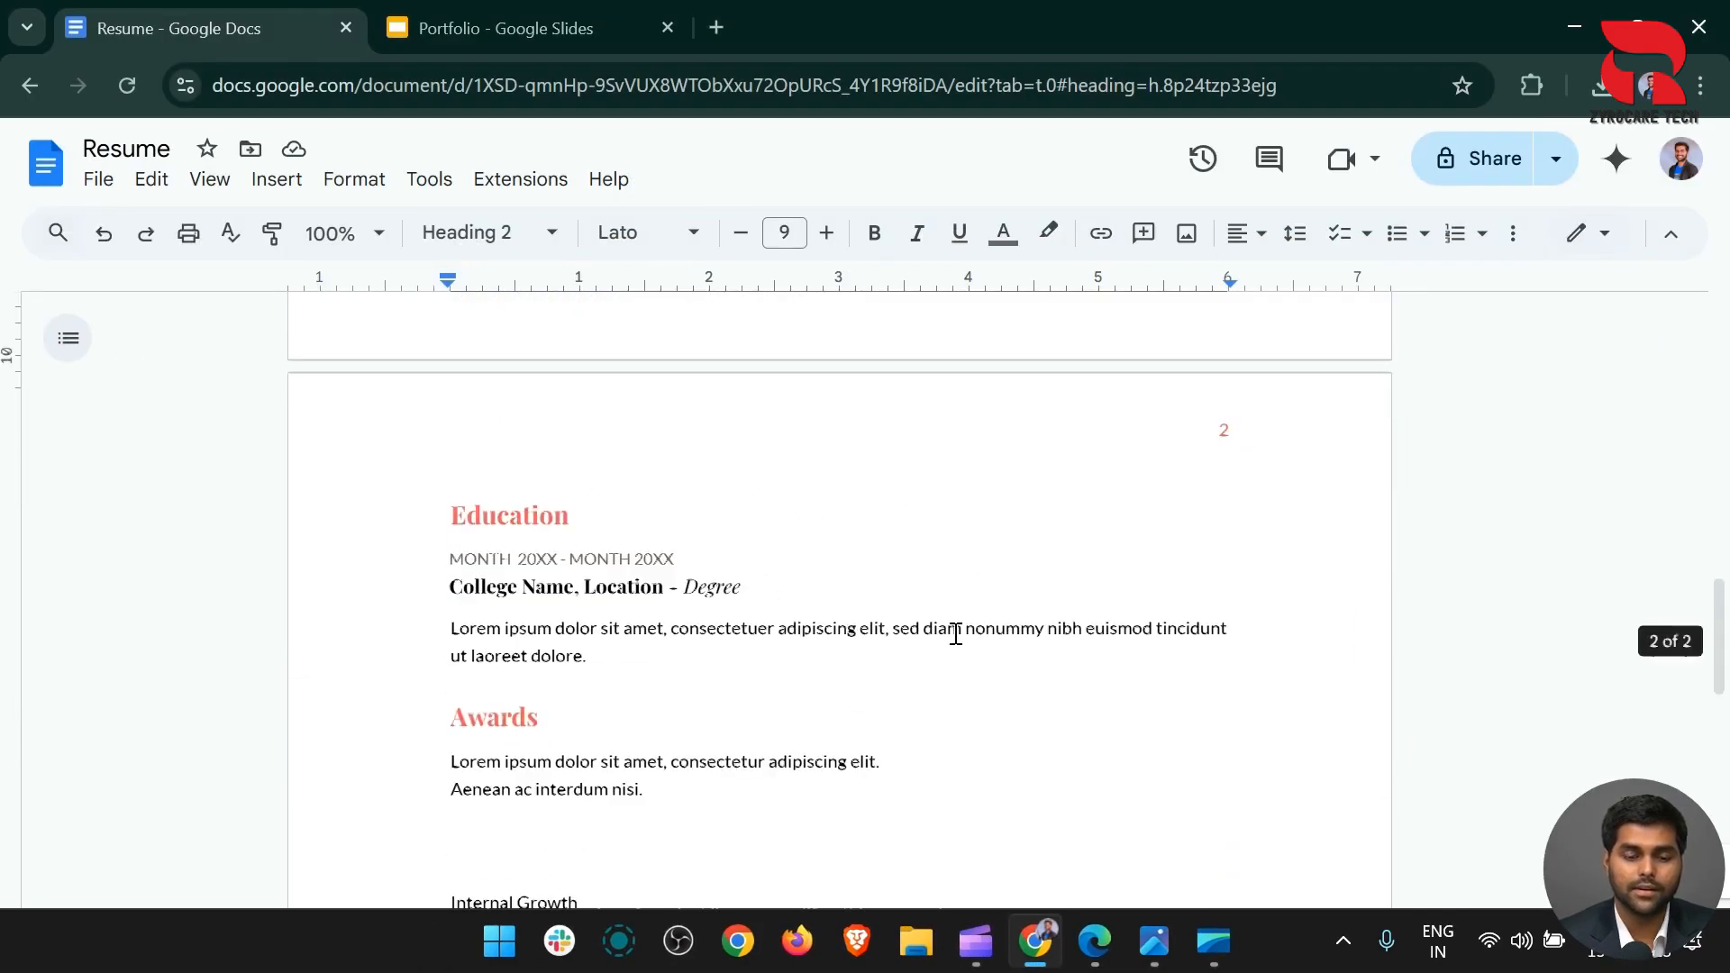
pyautogui.scroll(-3, 956, 622)
pyautogui.click(472, 498)
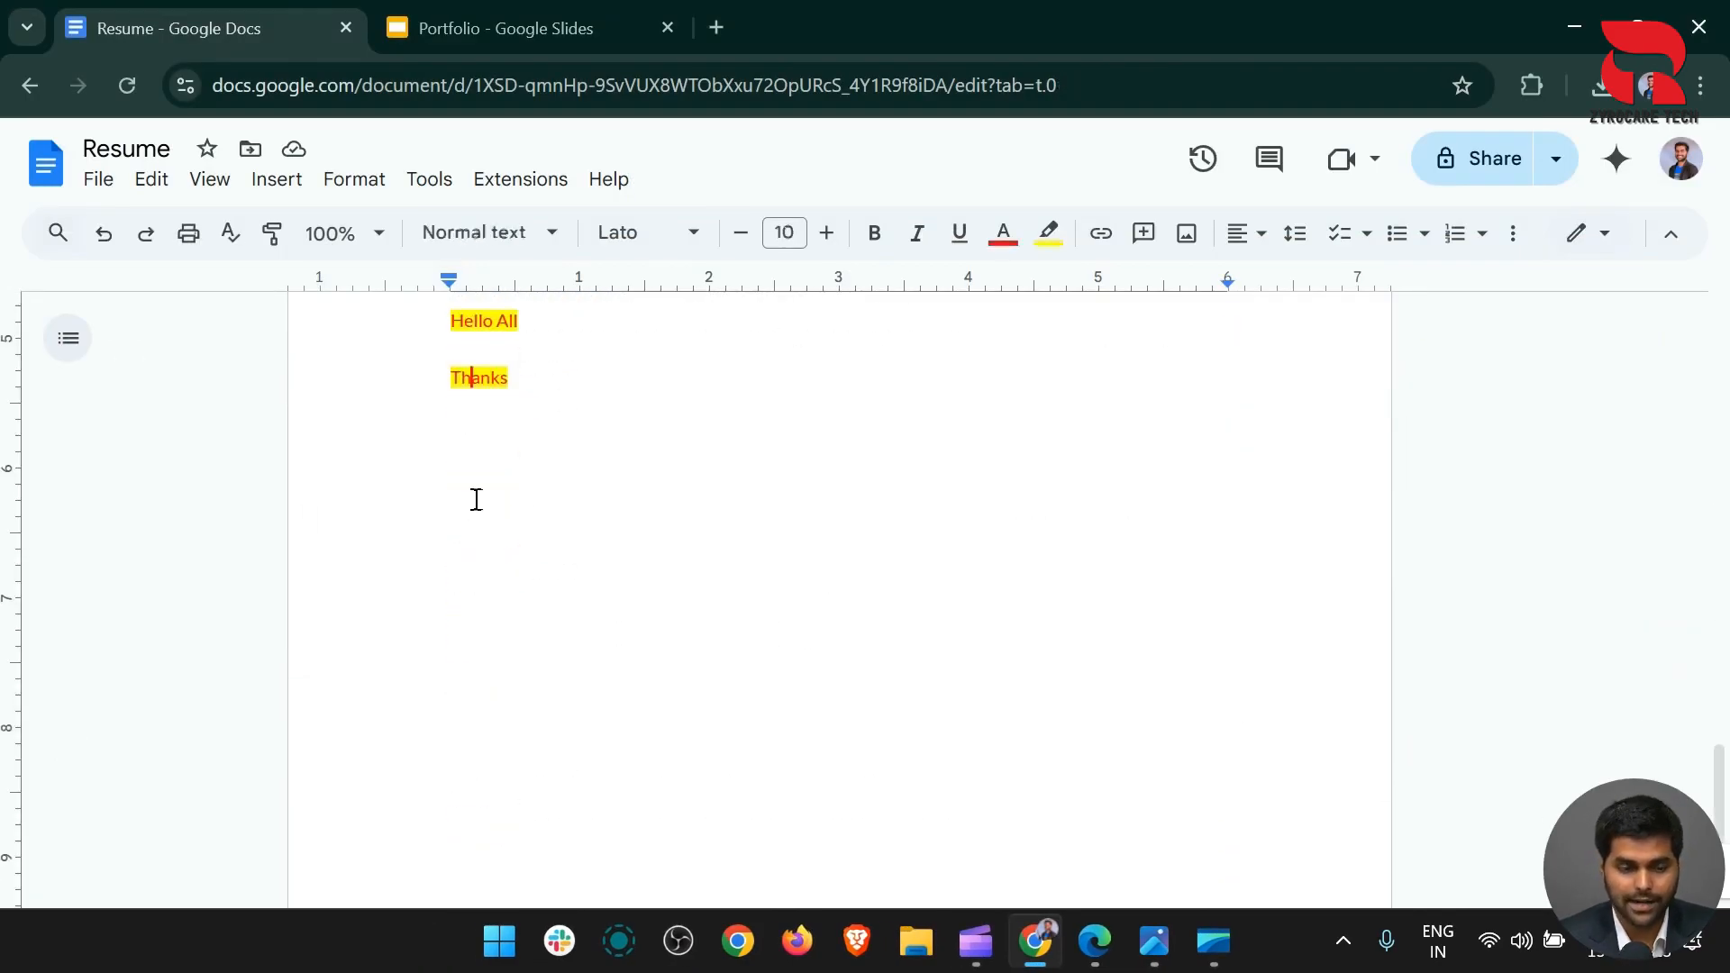
pyautogui.press('Return')
pyautogui.press('Return')
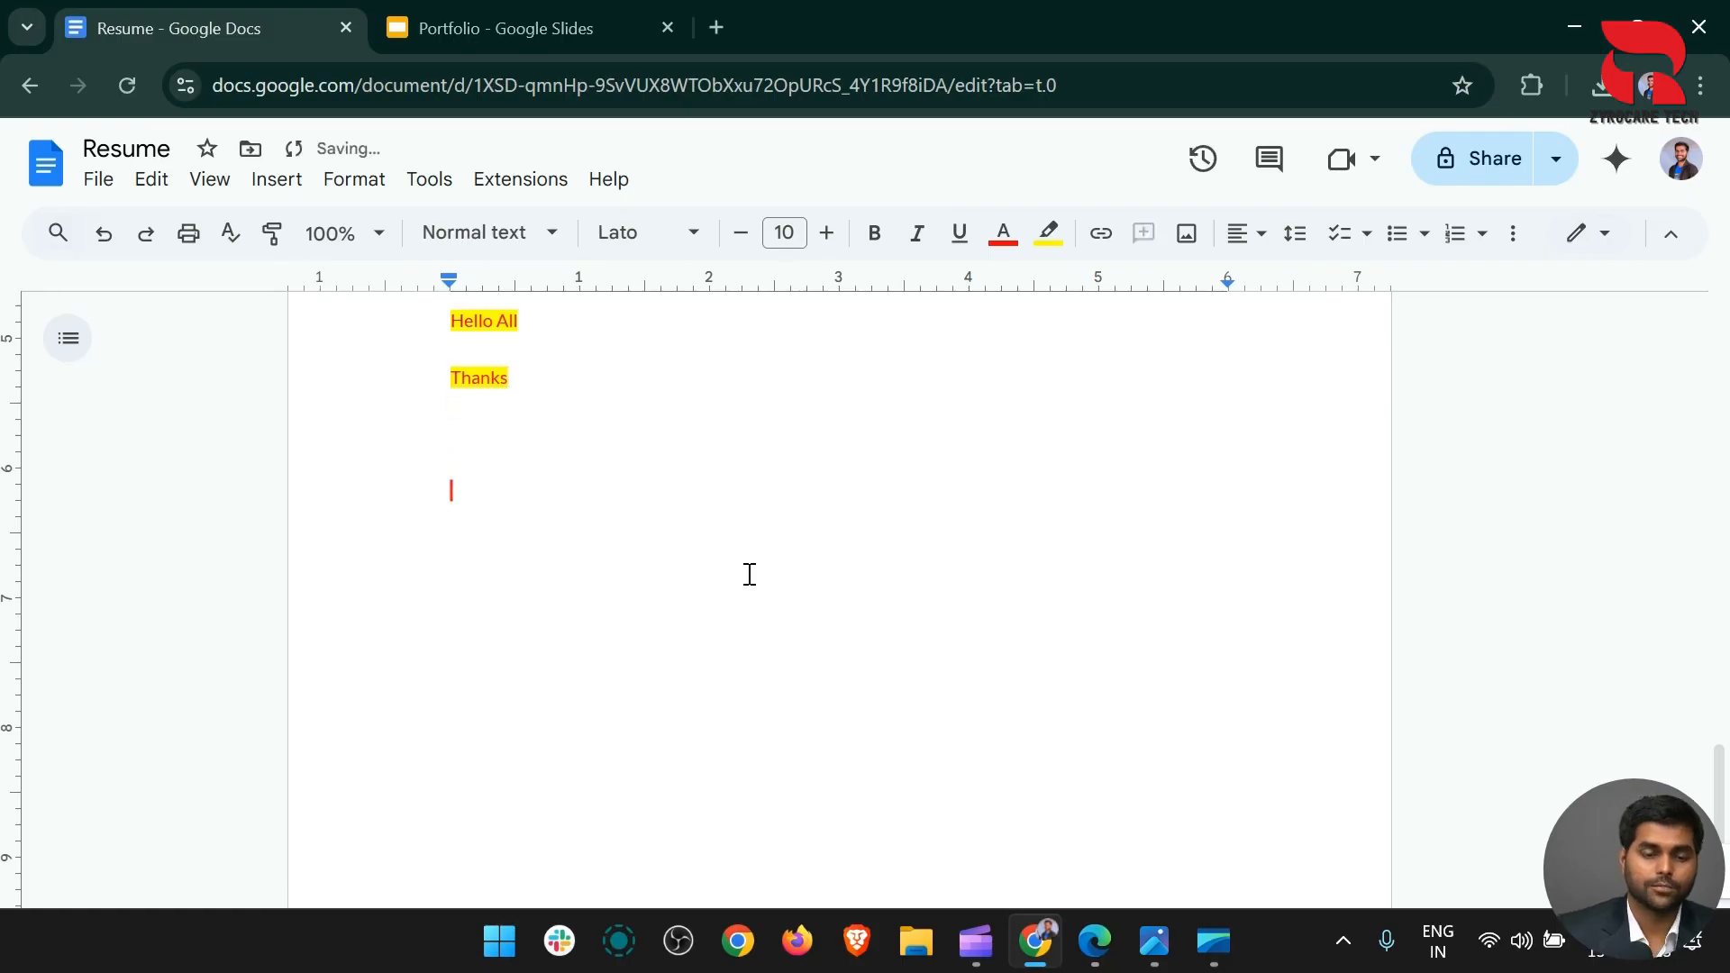
# Set the highlight to None and the text color to black for the new empty line below "Thanks"
pyautogui.click(1048, 233)
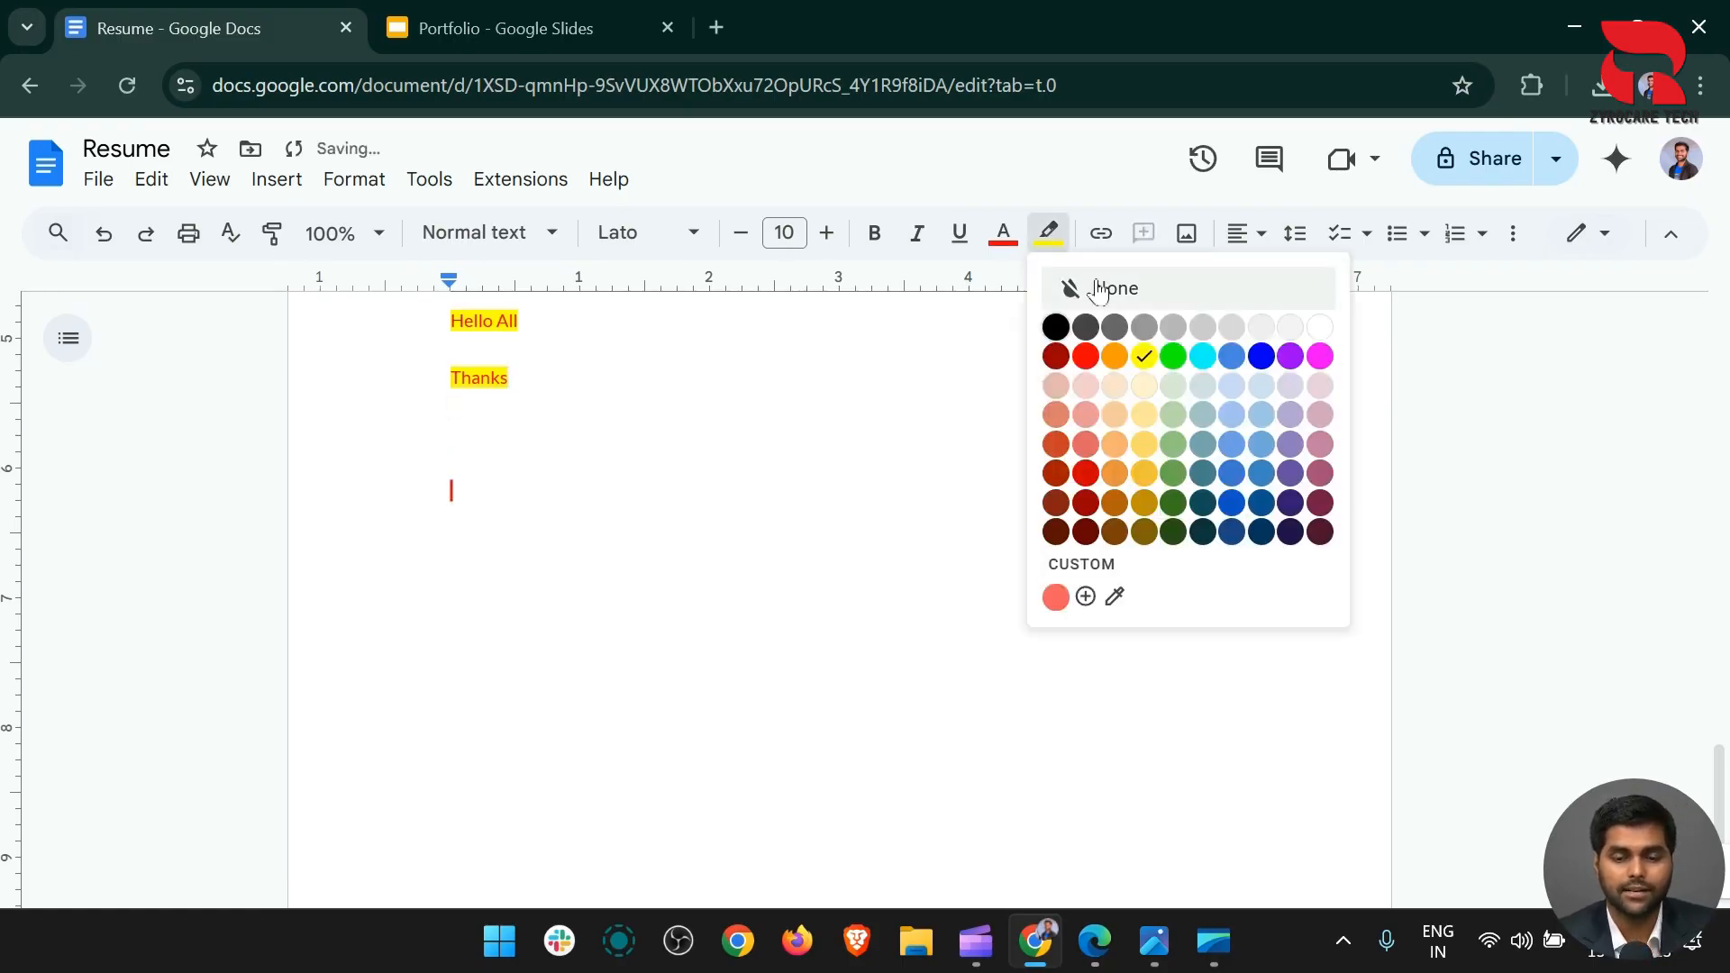
pyautogui.click(1072, 286)
pyautogui.click(1013, 241)
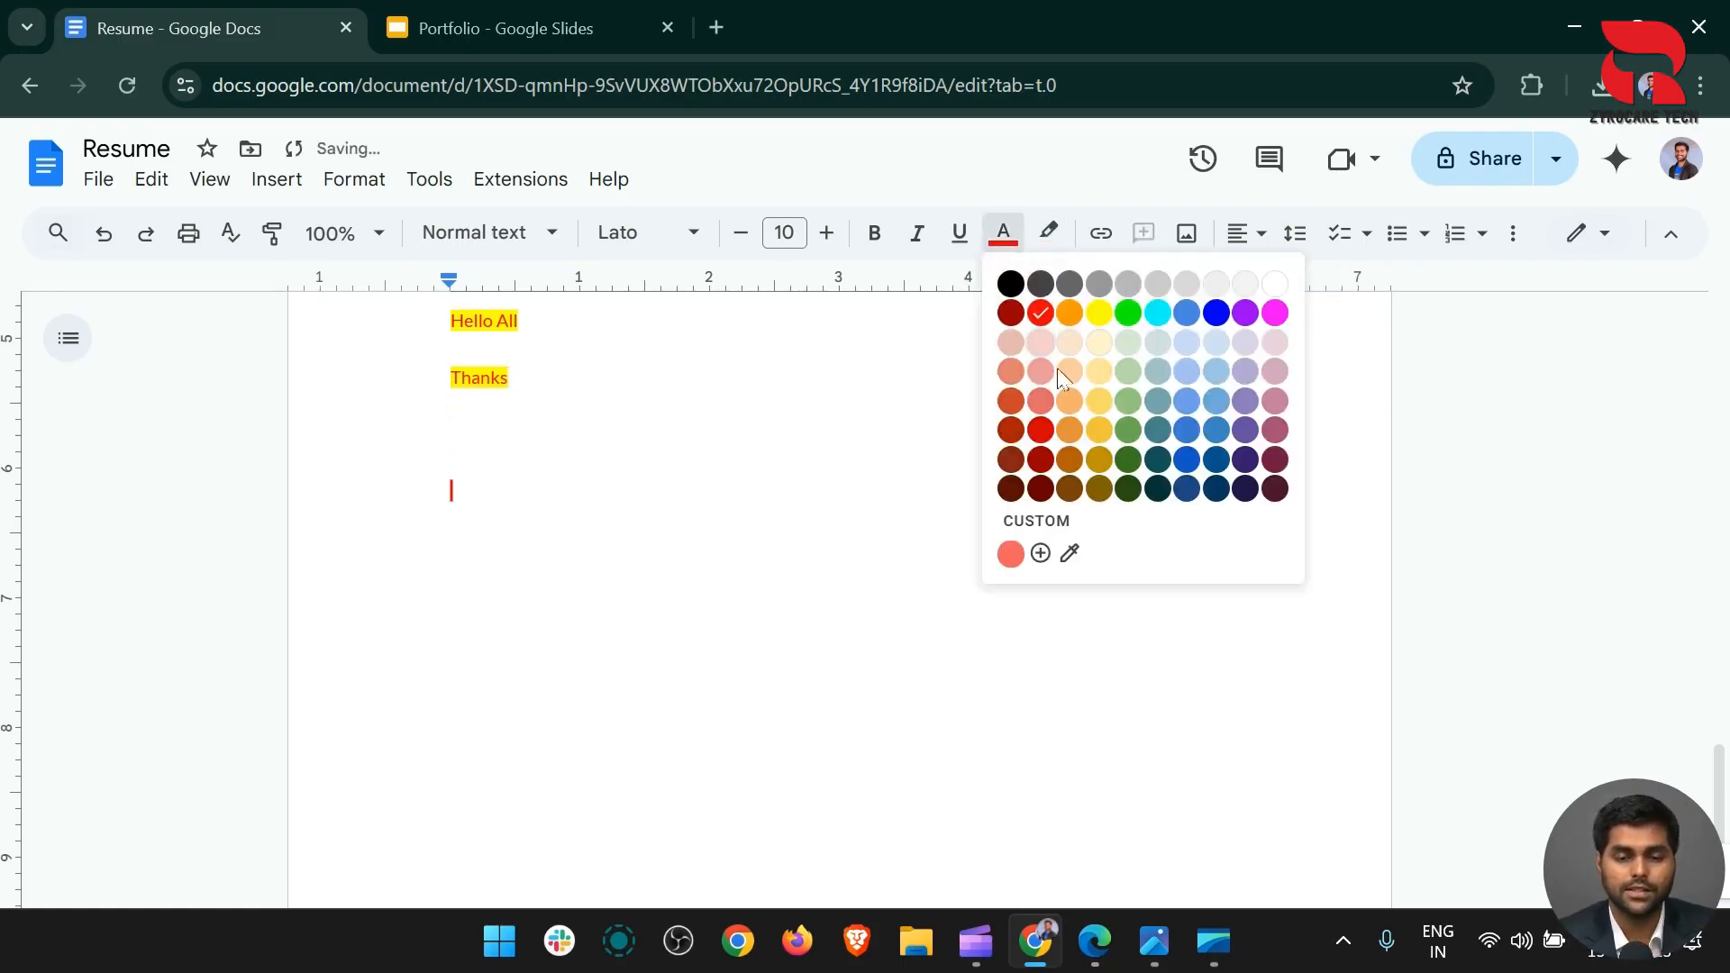
pyautogui.click(1273, 283)
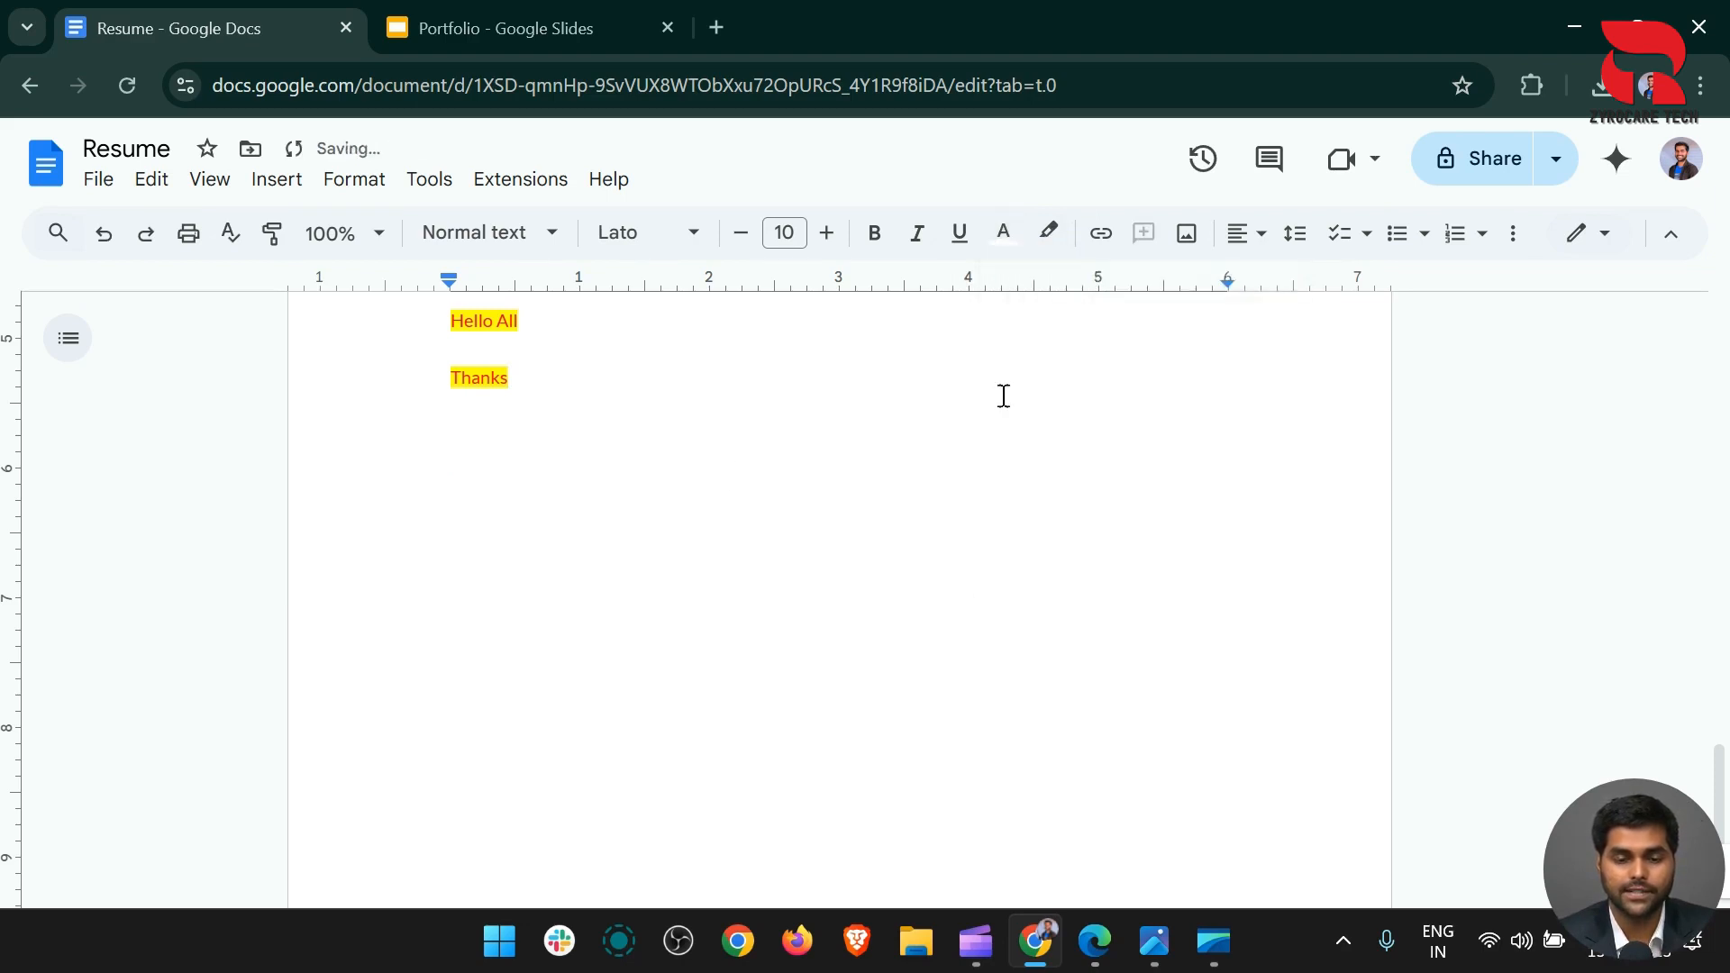
pyautogui.click(1005, 239)
pyautogui.click(1005, 281)
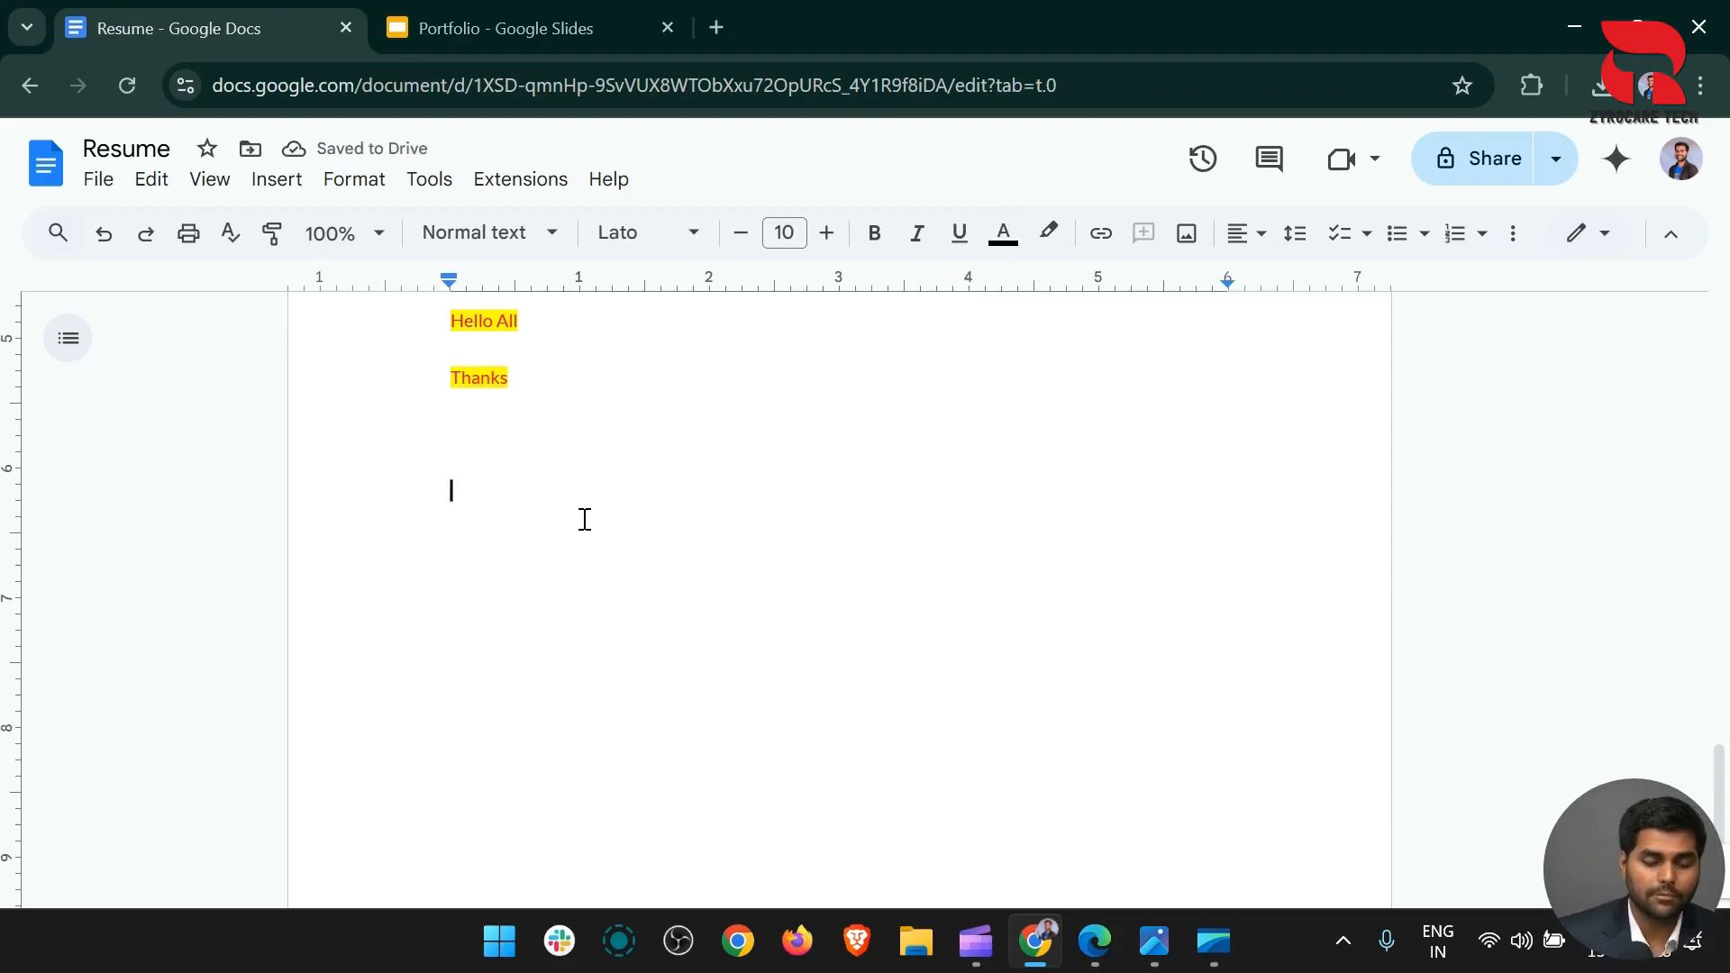
pyautogui.press('super+period')
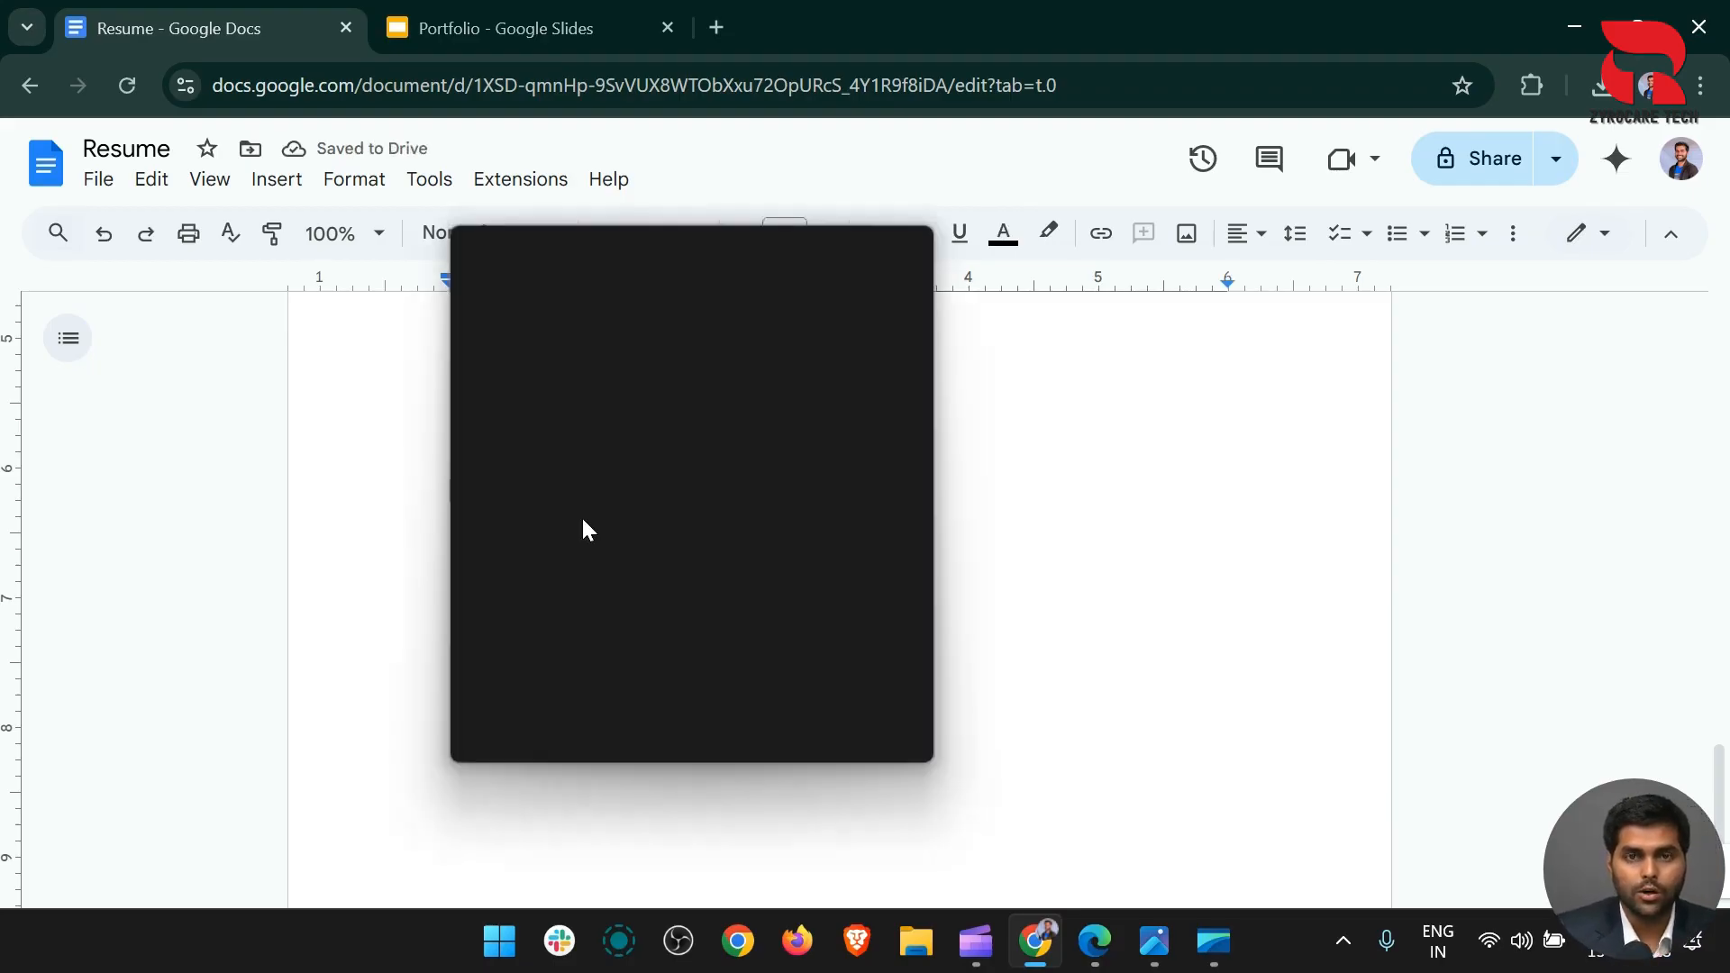
pyautogui.moveTo(801, 260); pyautogui.dragTo(1341, 313)
pyautogui.click(1447, 322)
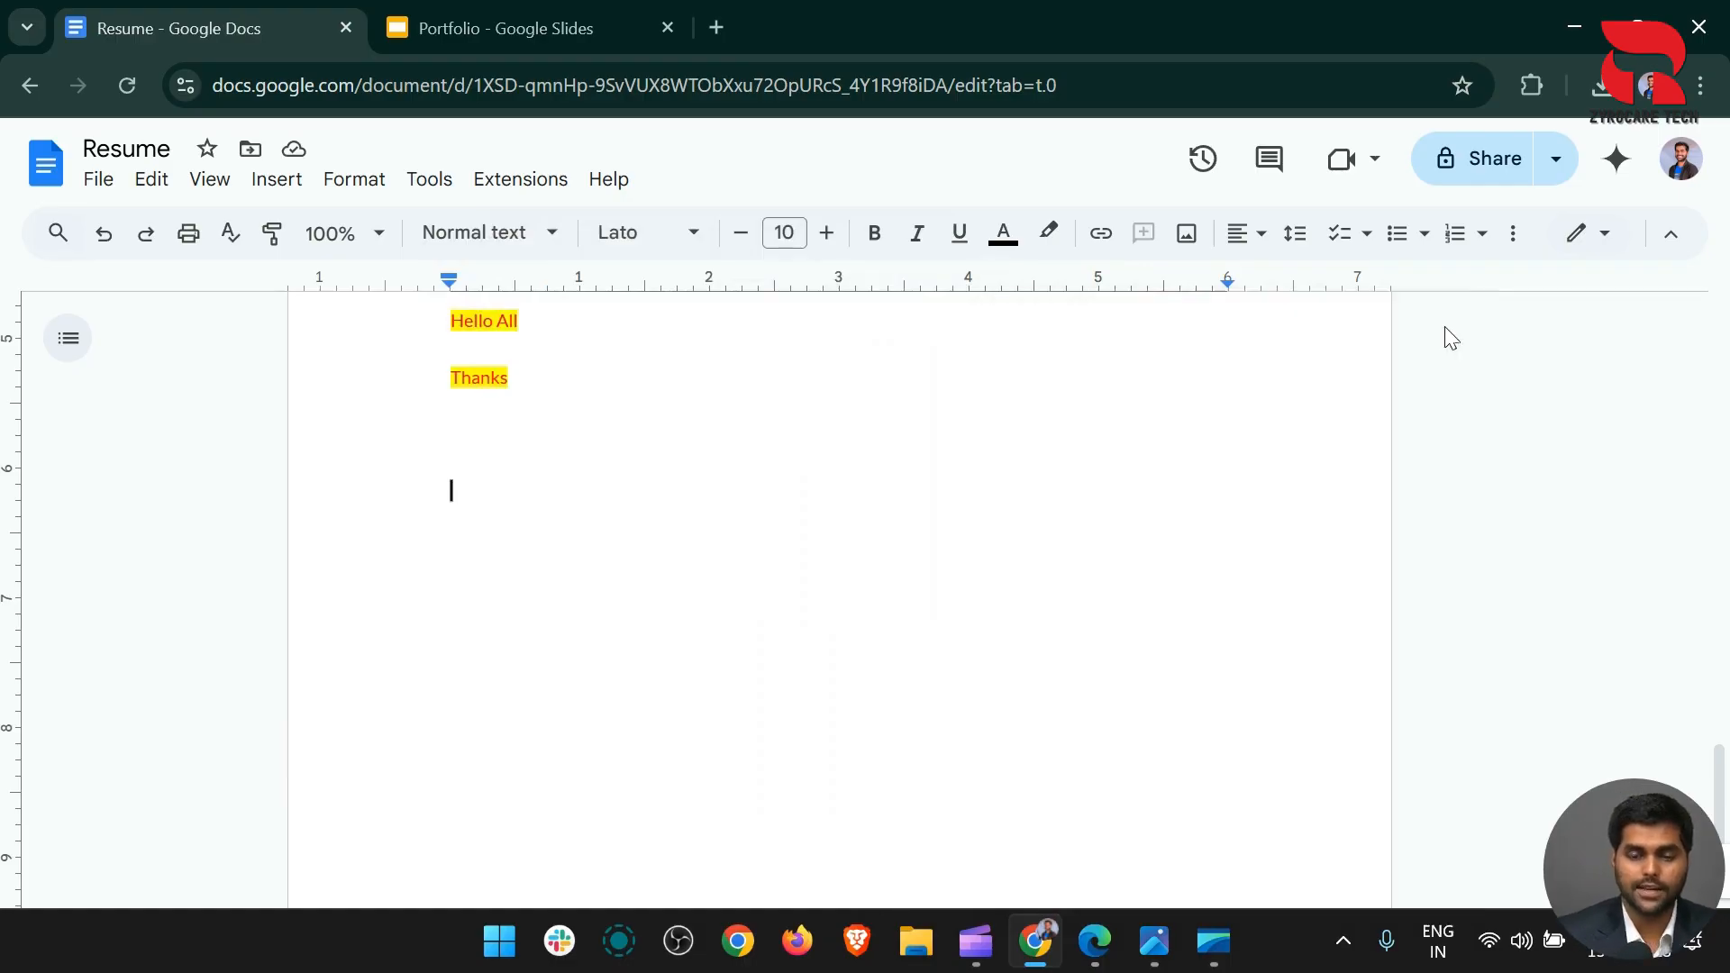
# Open the Windows emoji panel, place it clear of the text line, and look through its emoji and GIF suggestions
pyautogui.press('super+period')
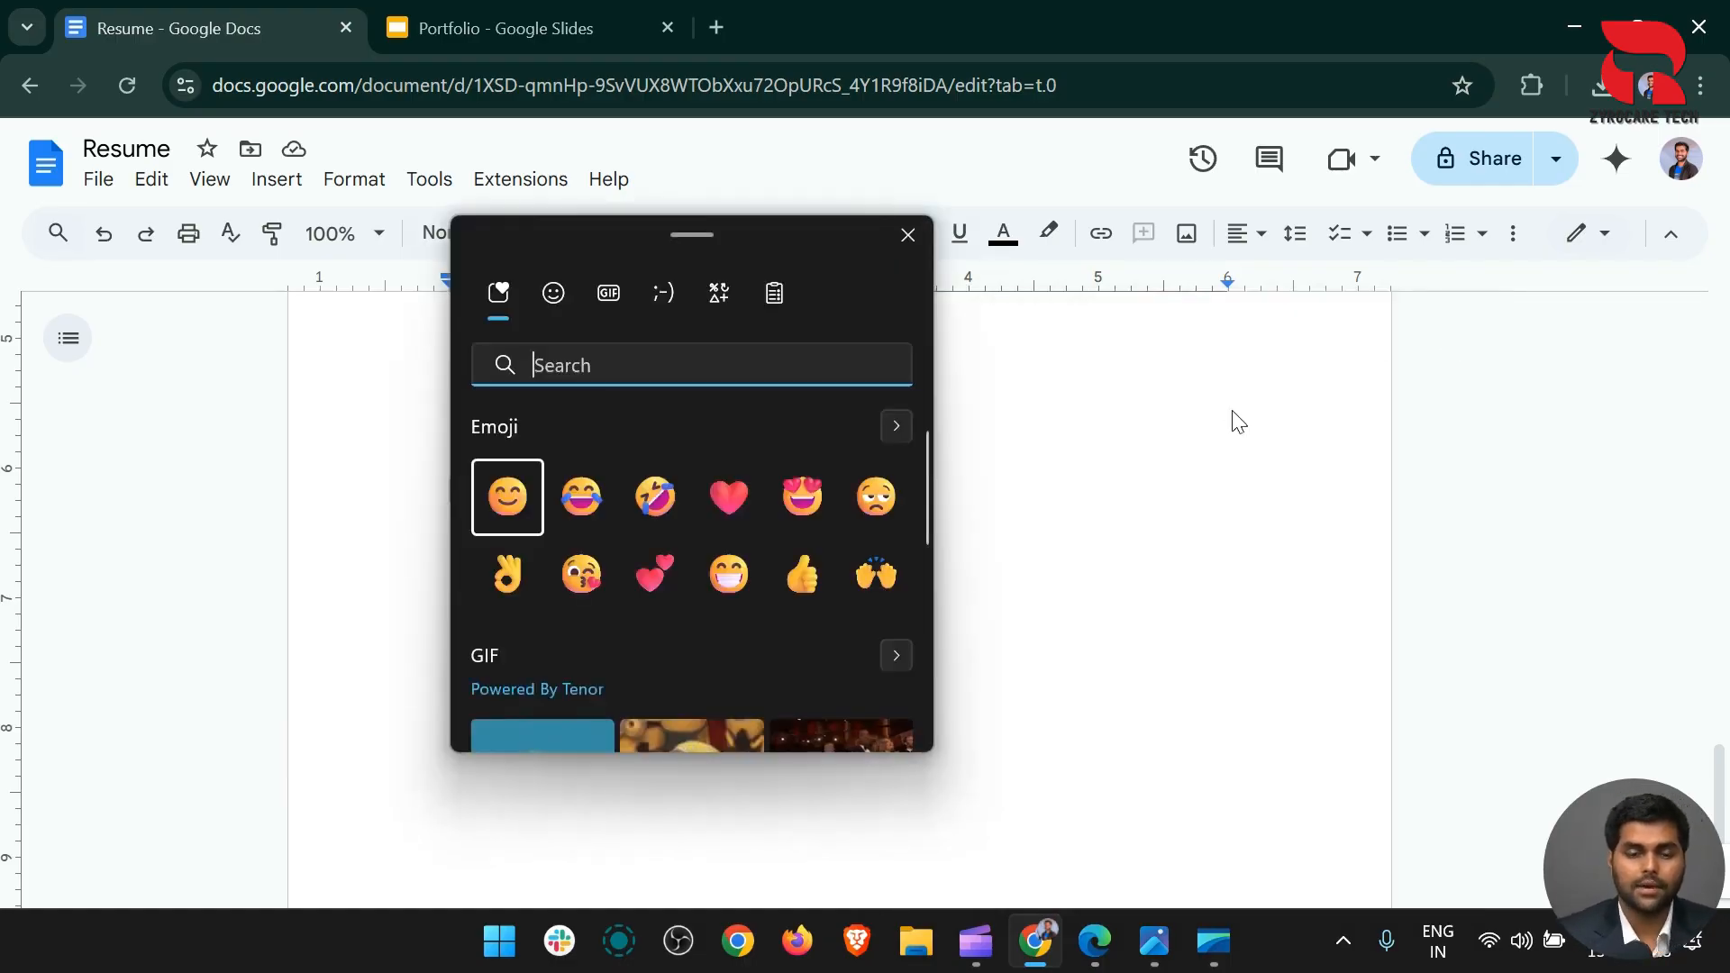
pyautogui.moveTo(731, 236); pyautogui.dragTo(1160, 306)
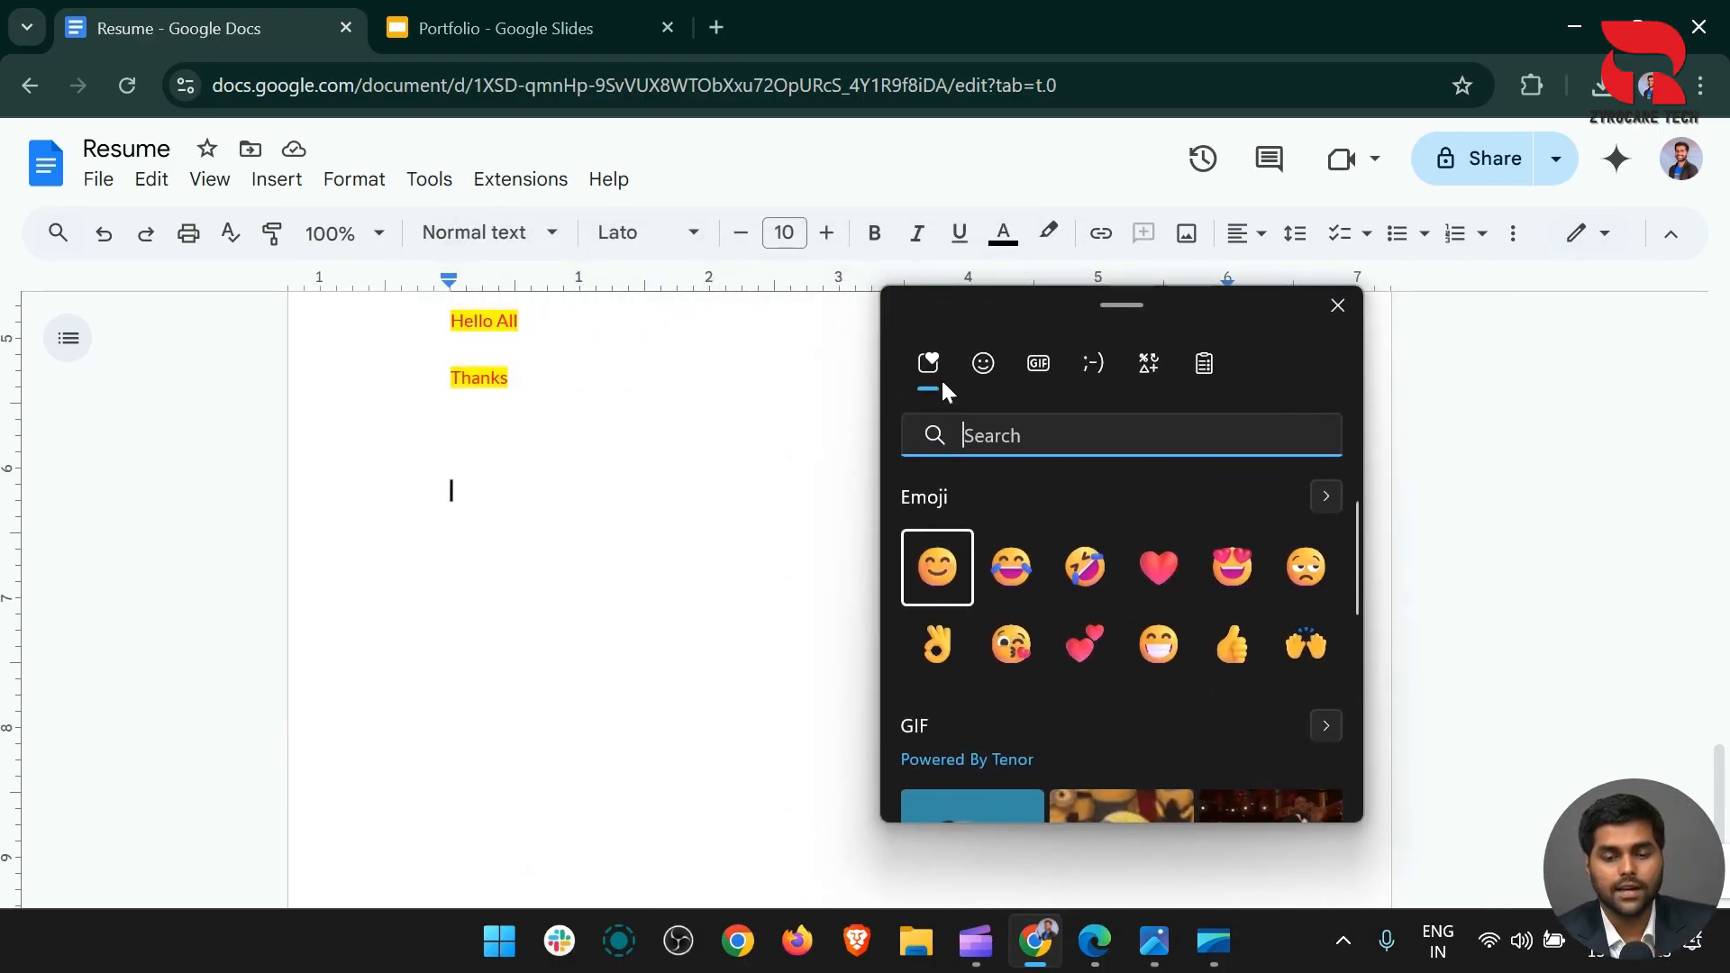
pyautogui.scroll(-3, 1066, 612)
pyautogui.scroll(3, 1022, 549)
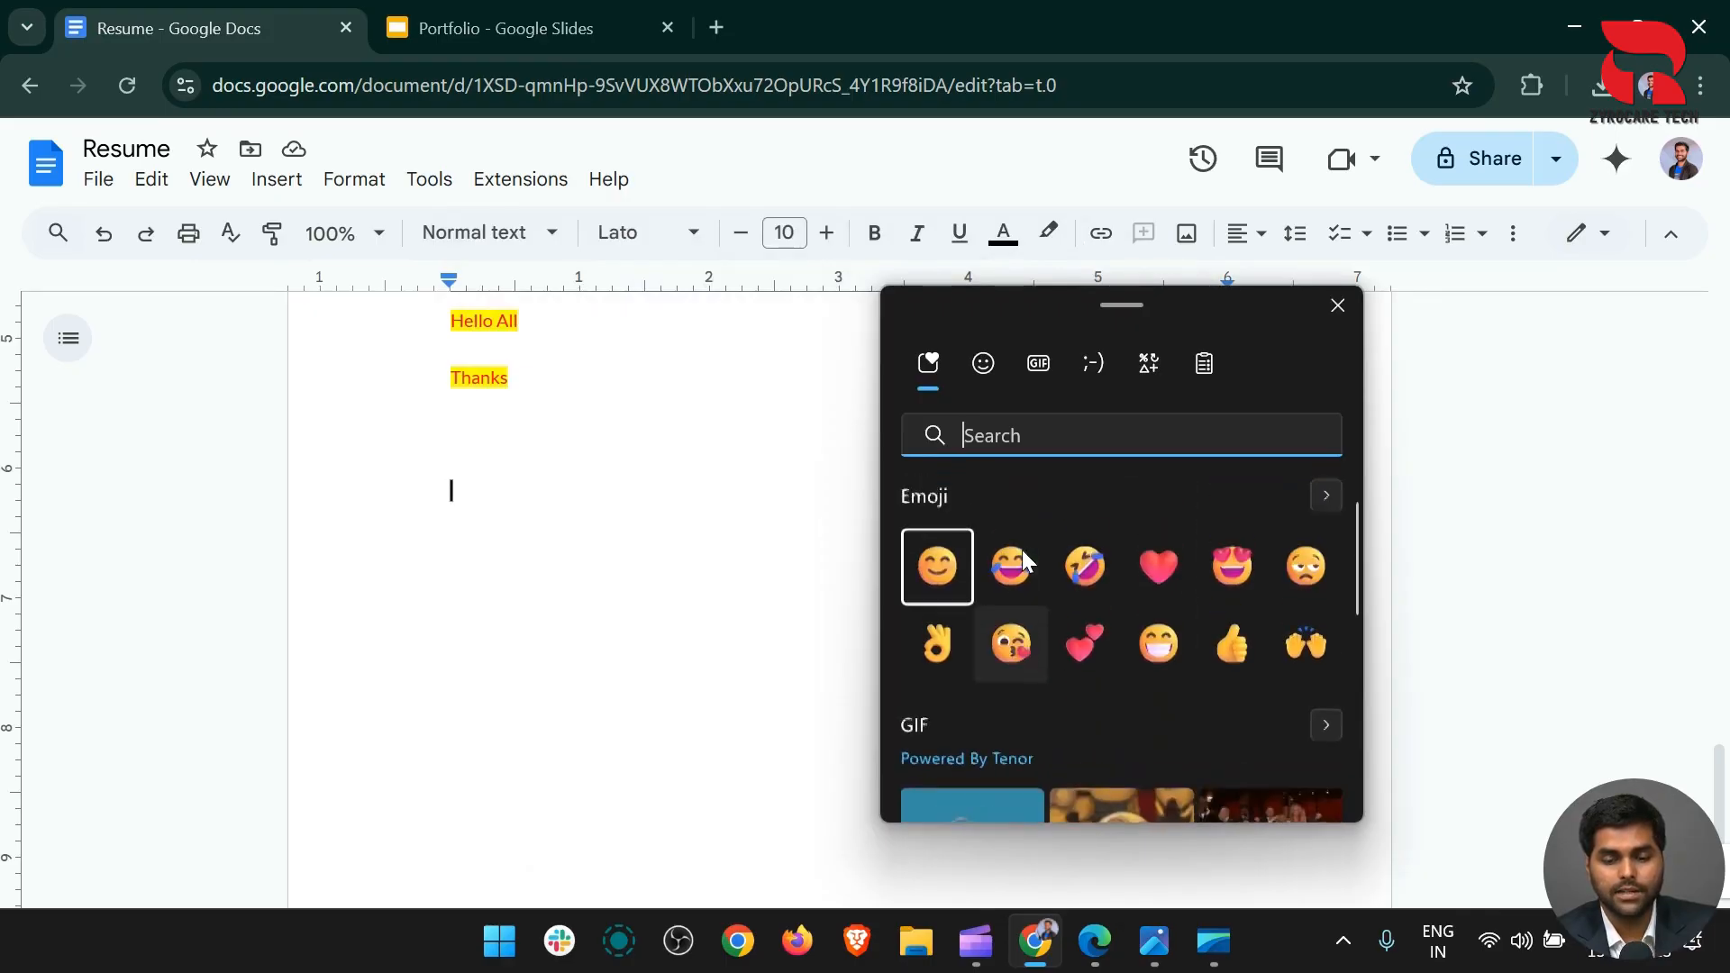
pyautogui.scroll(-3, 1022, 554)
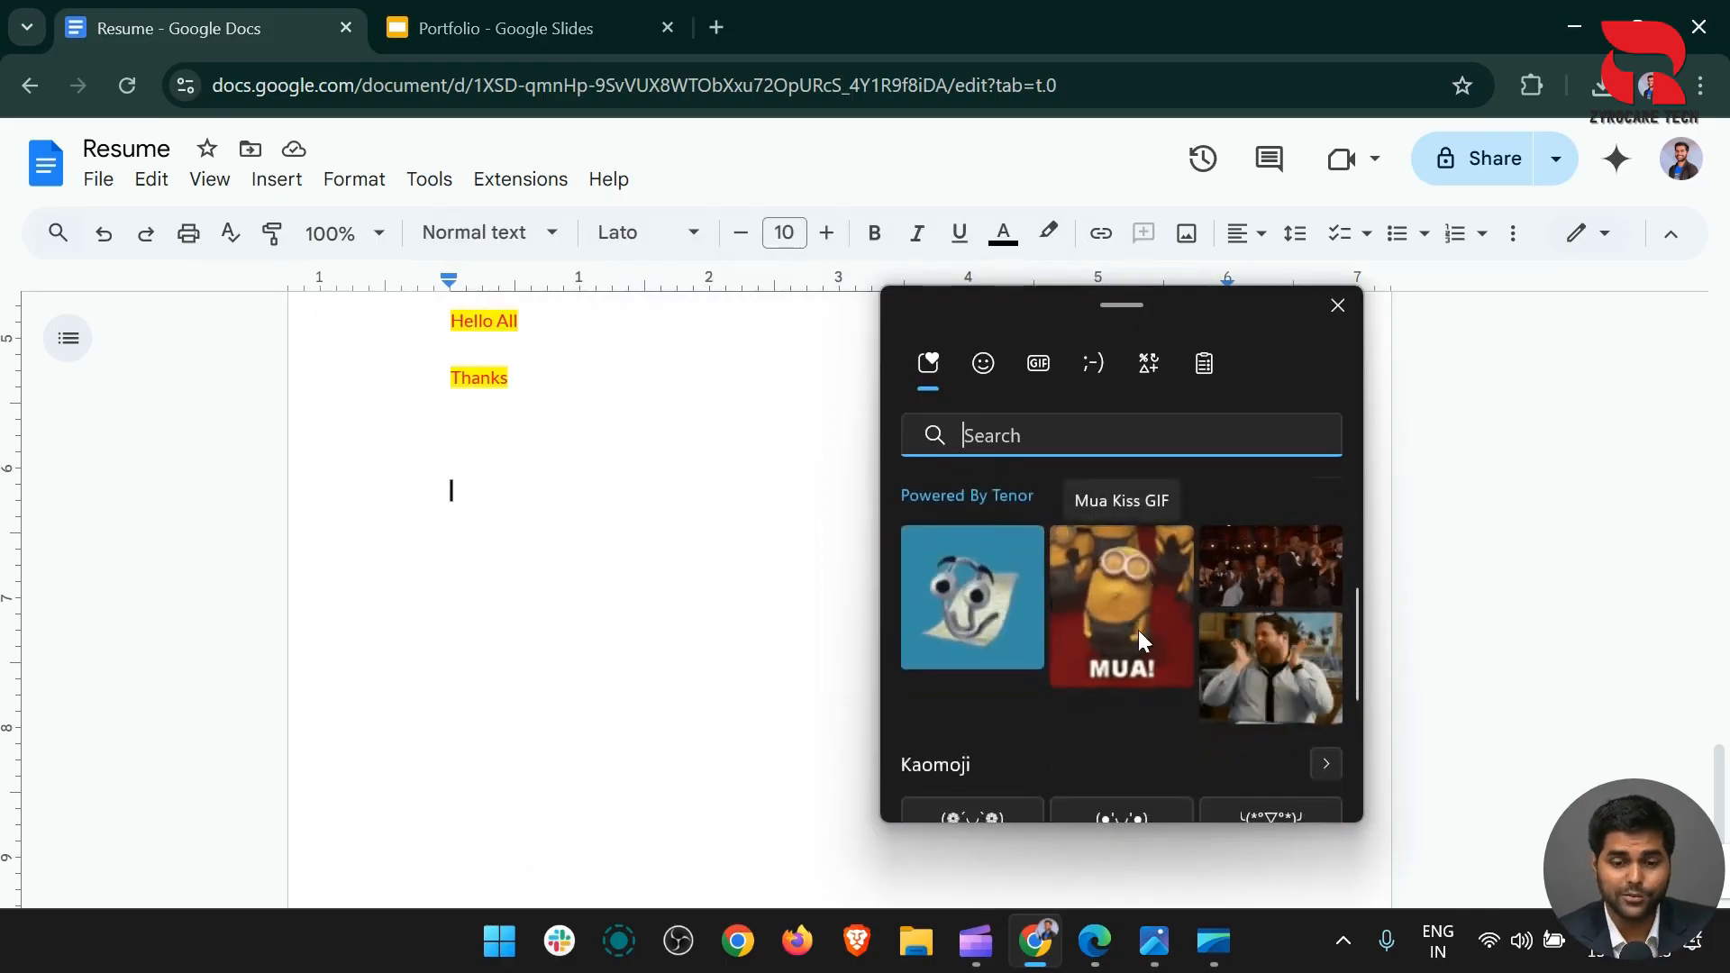
# Insert the smiling face with blushing cheeks from Smiley faces and animals on the empty line below "Thanks"
pyautogui.click(985, 364)
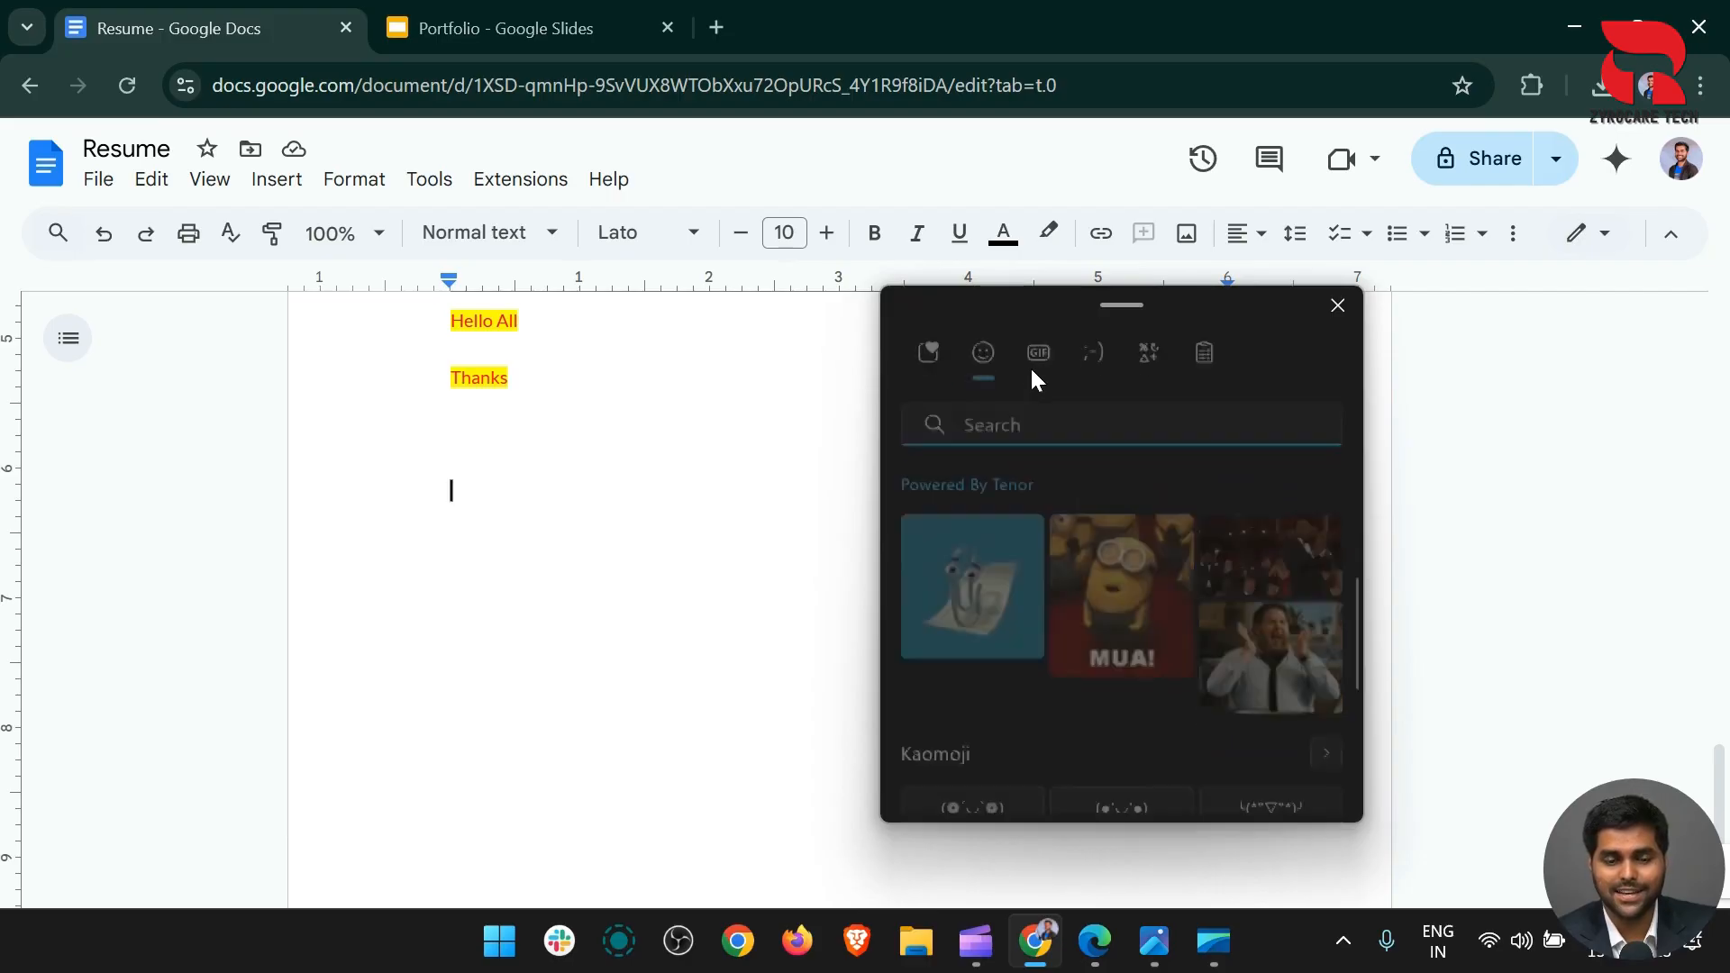
pyautogui.click(1036, 370)
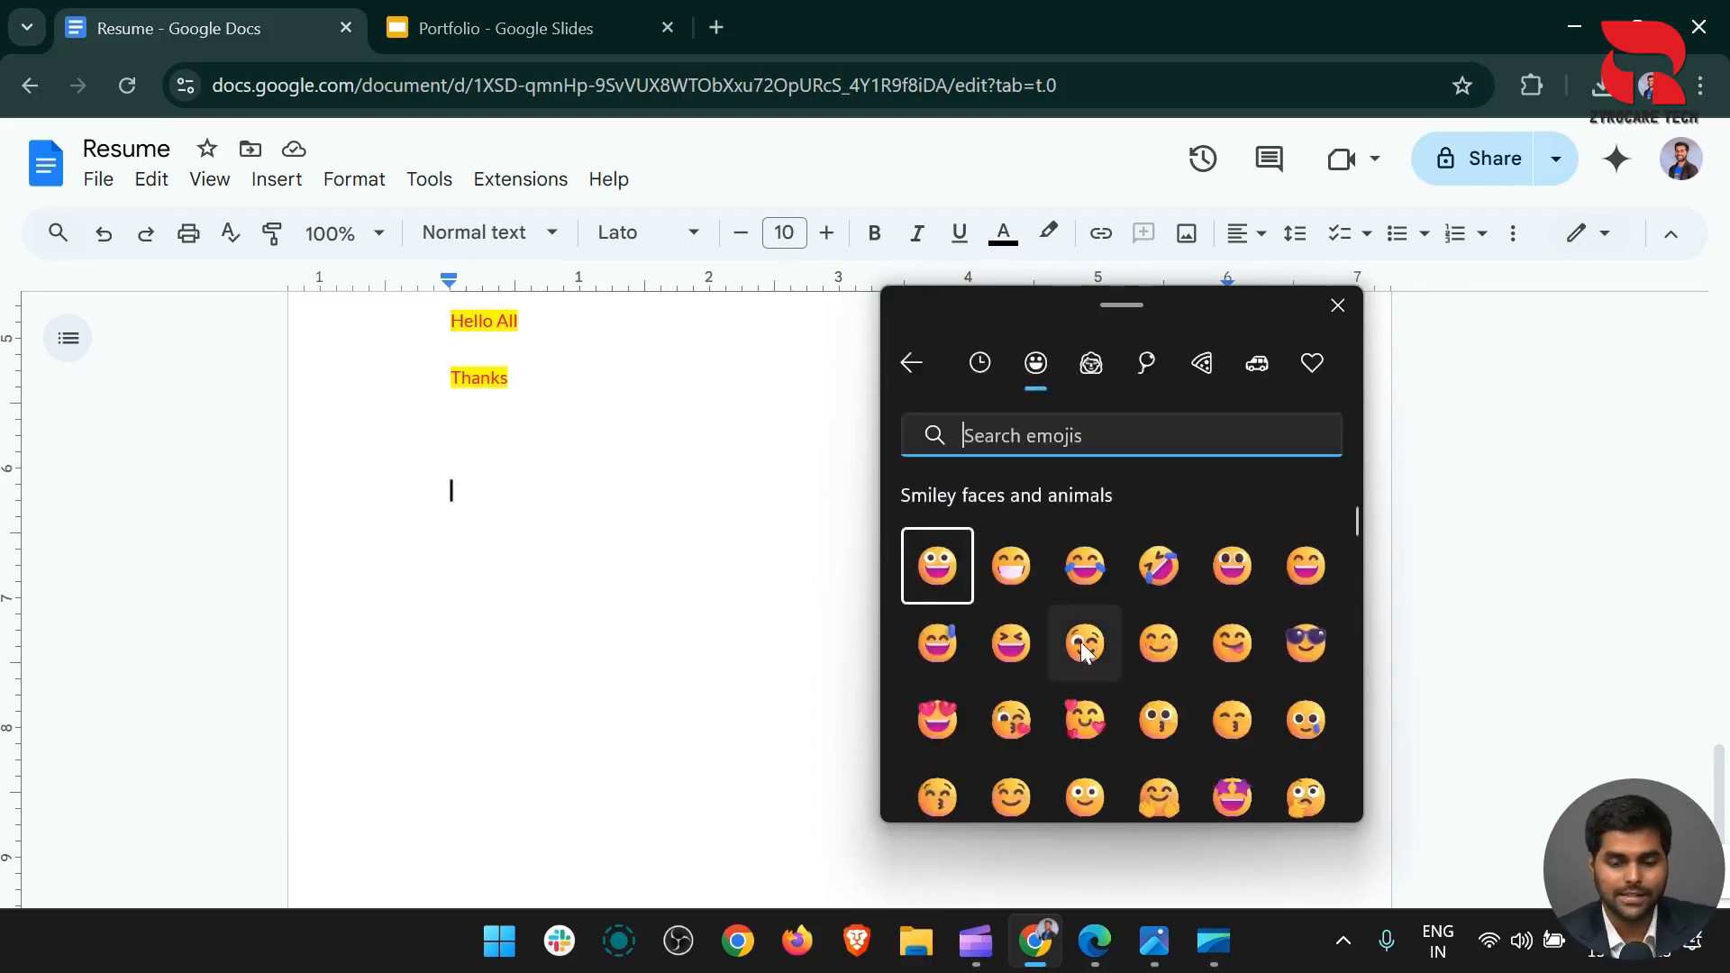
pyautogui.click(1161, 663)
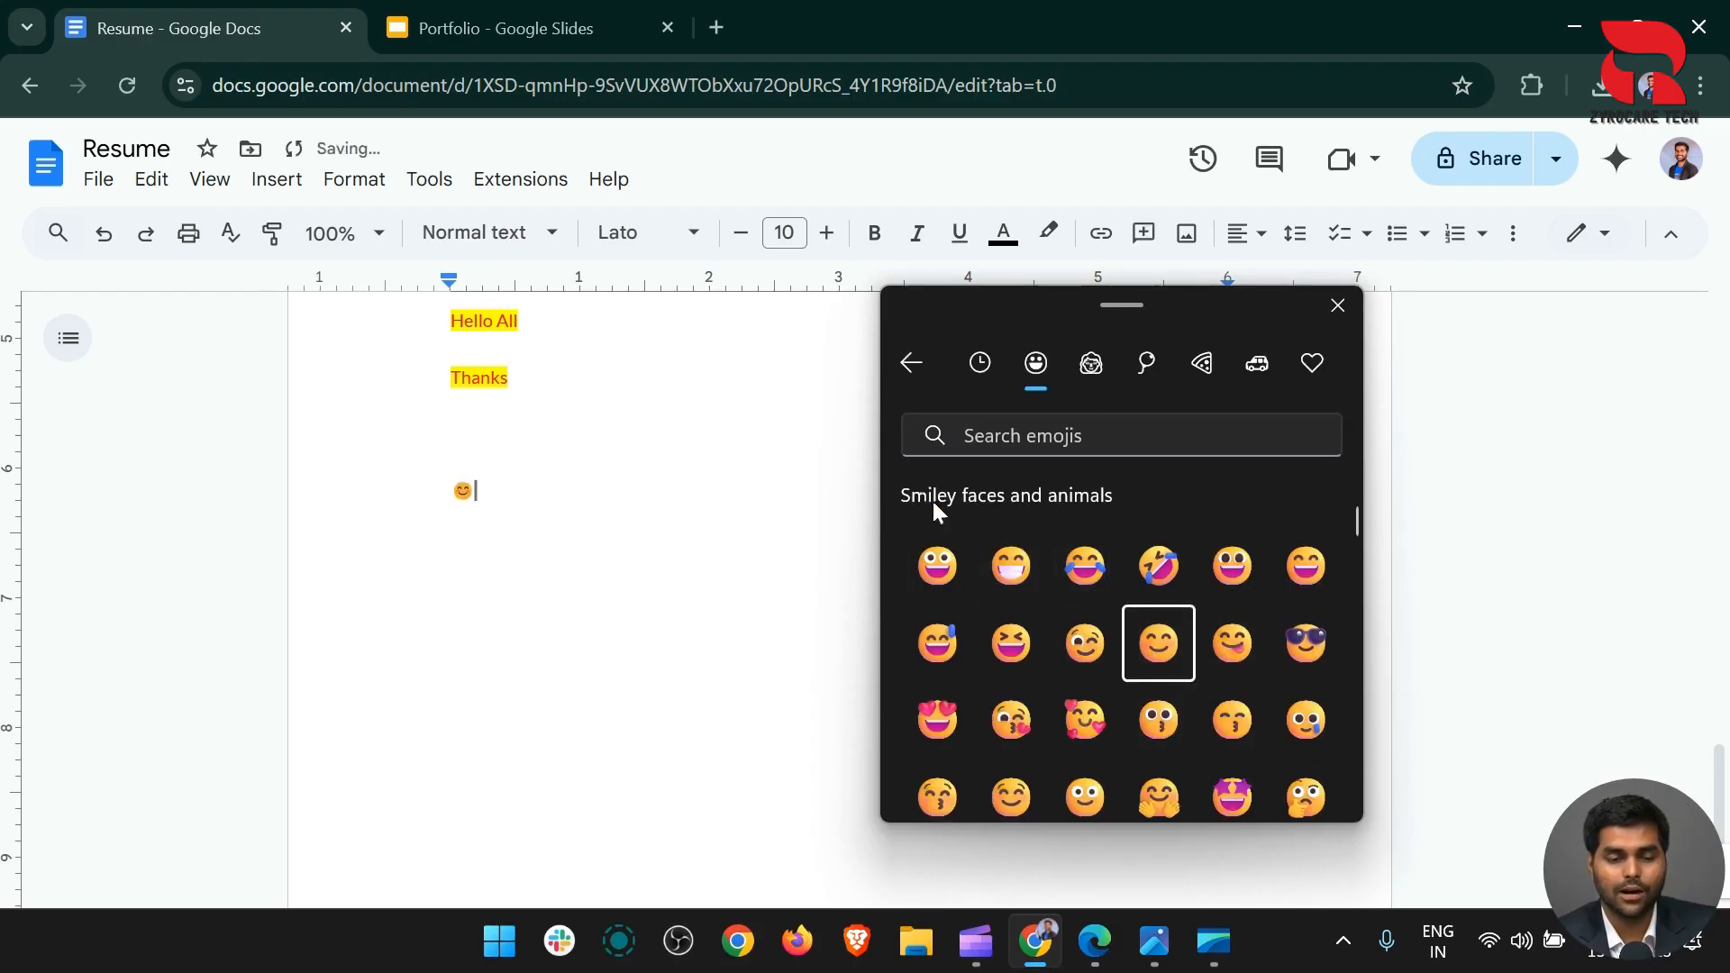
# Look through the recent and food emoji categories, and return to the emoji panel's main page
pyautogui.click(979, 363)
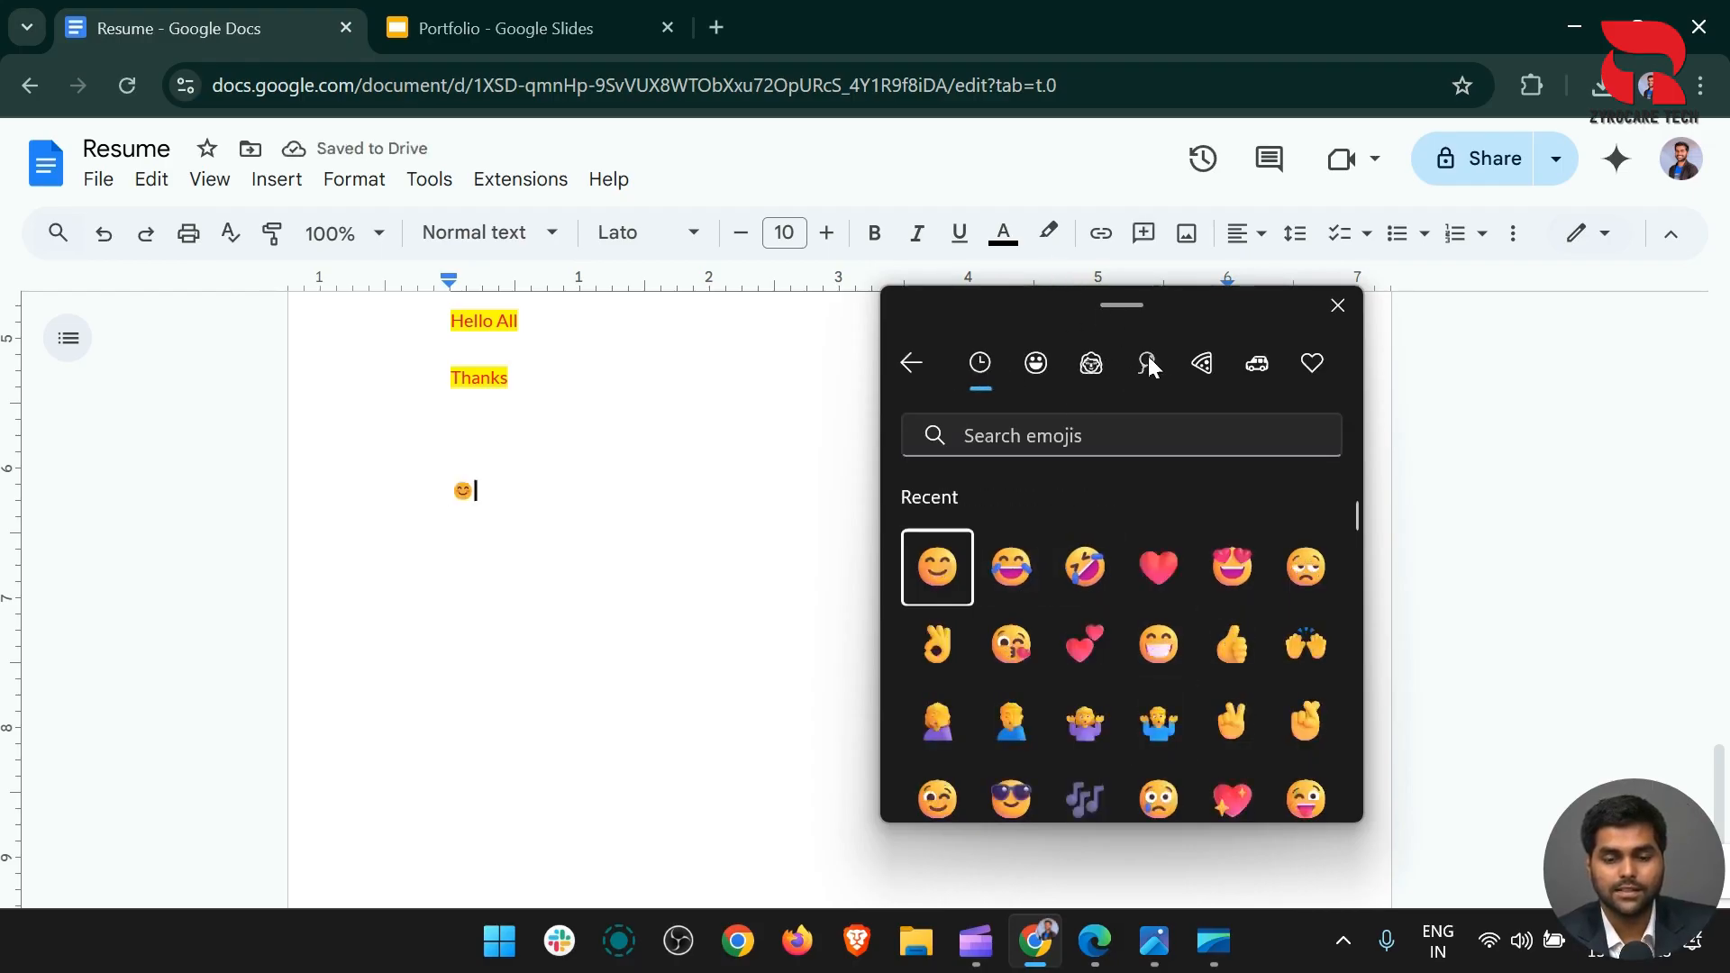
pyautogui.click(1202, 364)
pyautogui.click(911, 363)
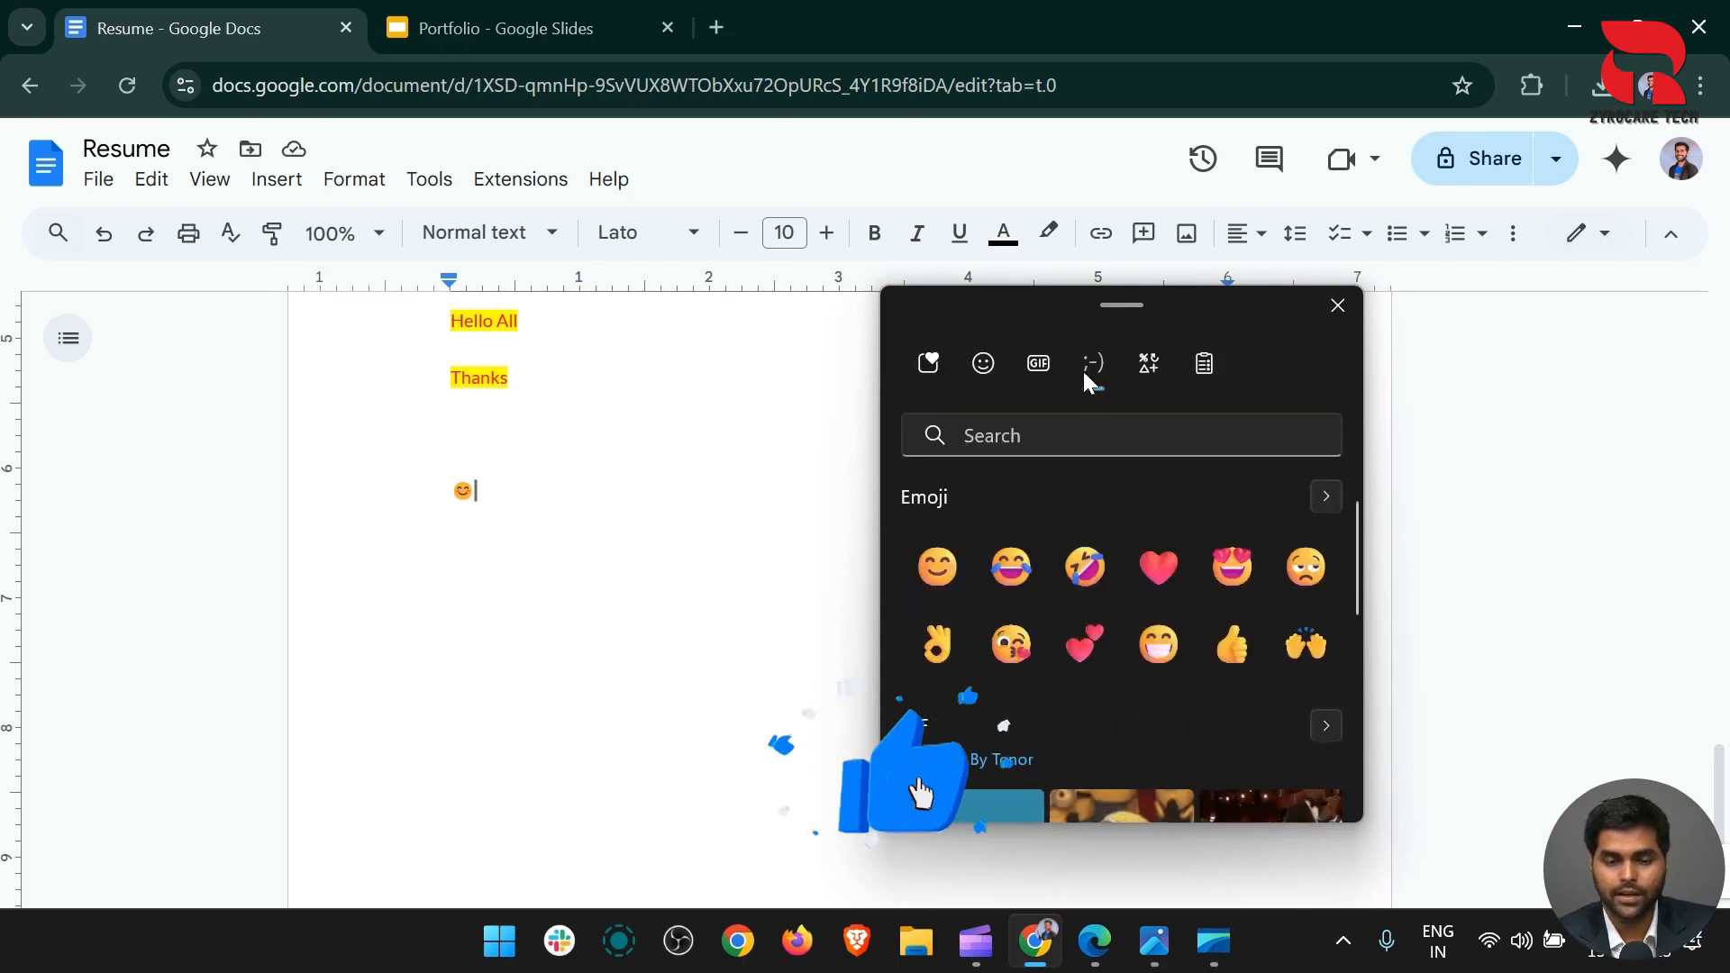
# Browse the kaomoji collection through the Classic Ascii Emoticons, and return to the emoji panel's main page
pyautogui.click(1091, 365)
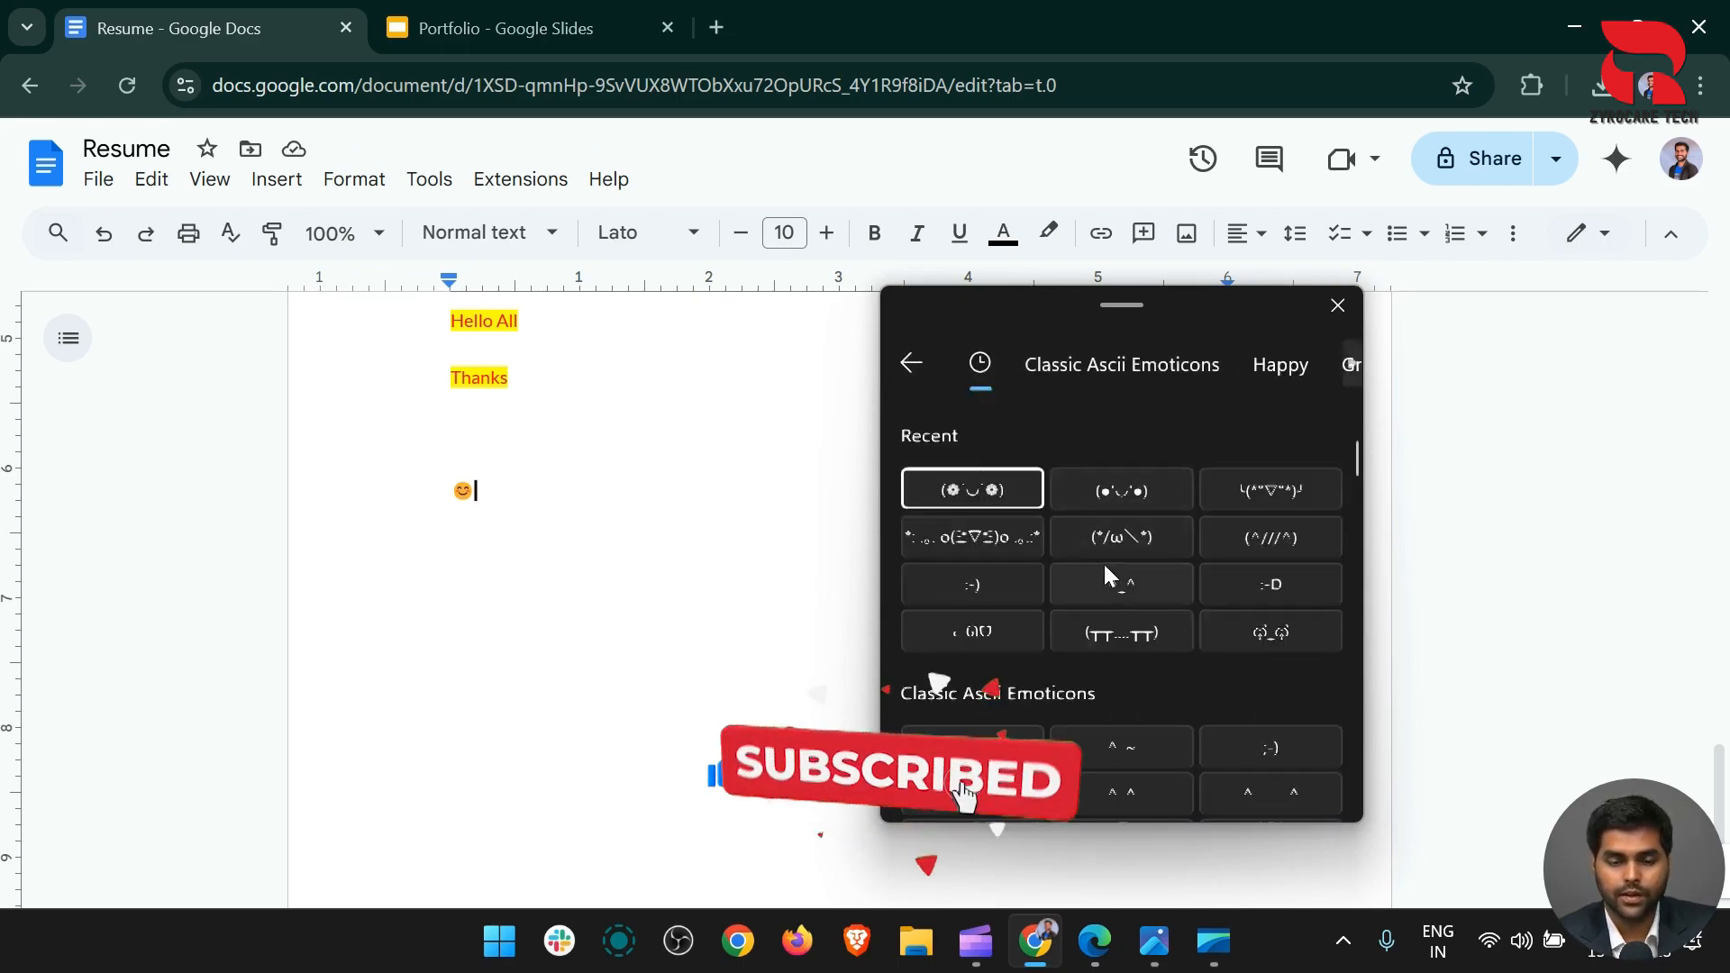
pyautogui.scroll(-5, 1105, 564)
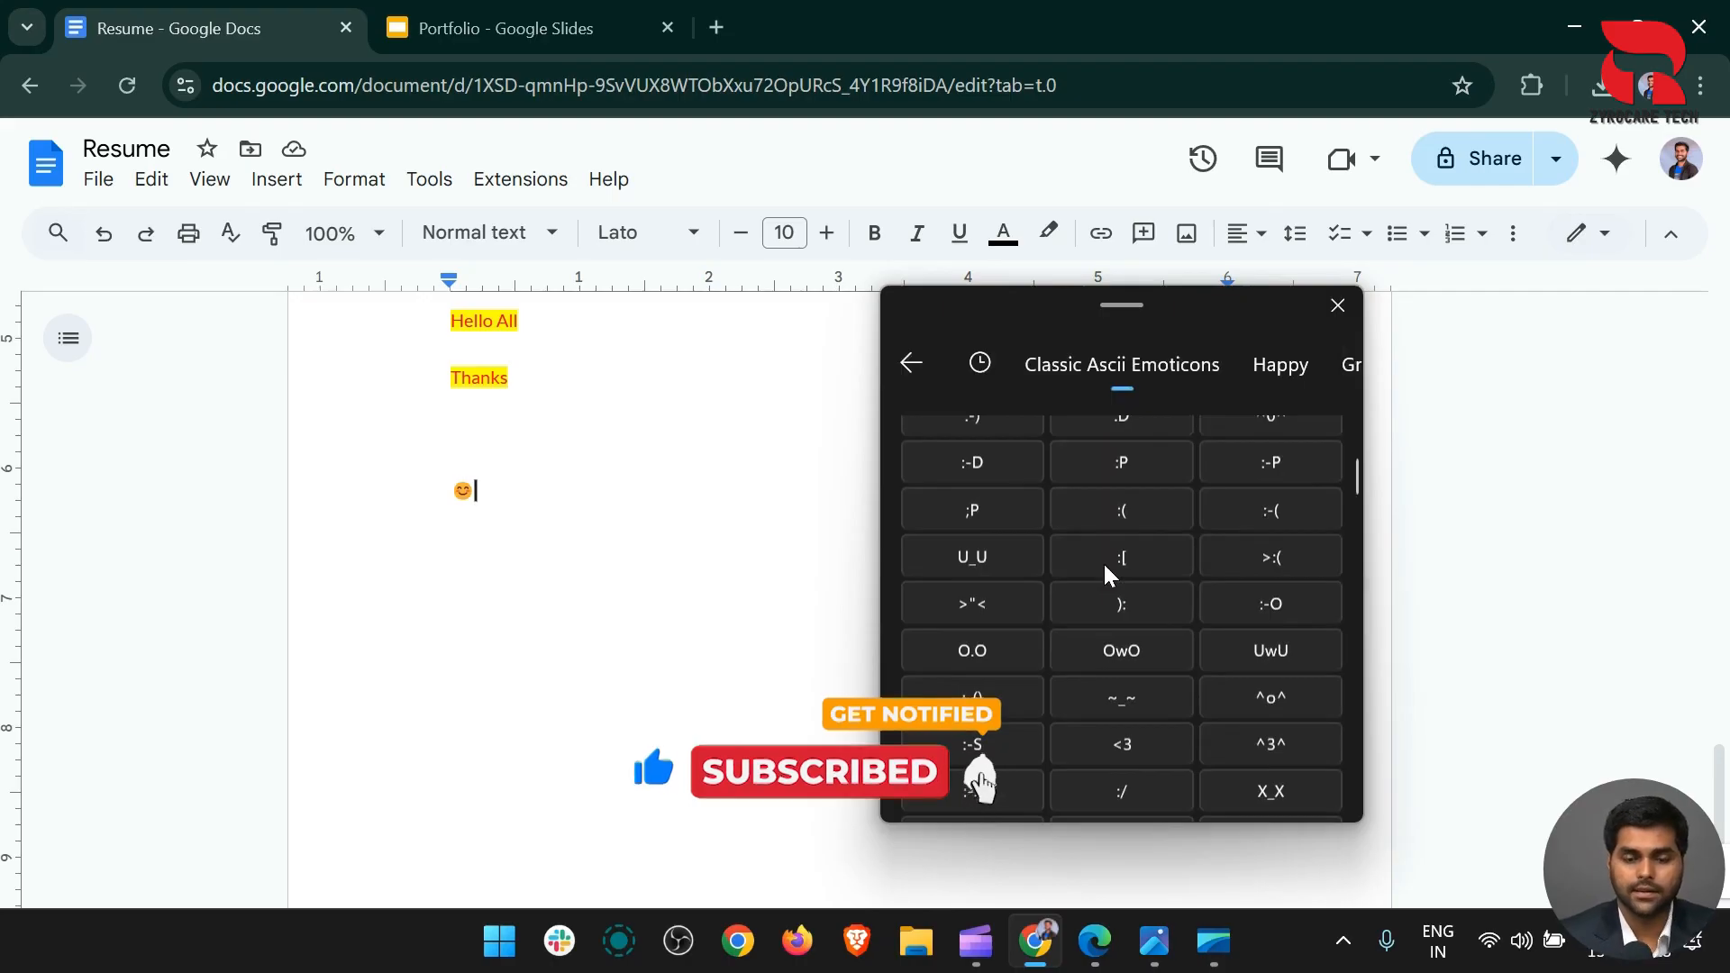
pyautogui.scroll(-2, 1105, 568)
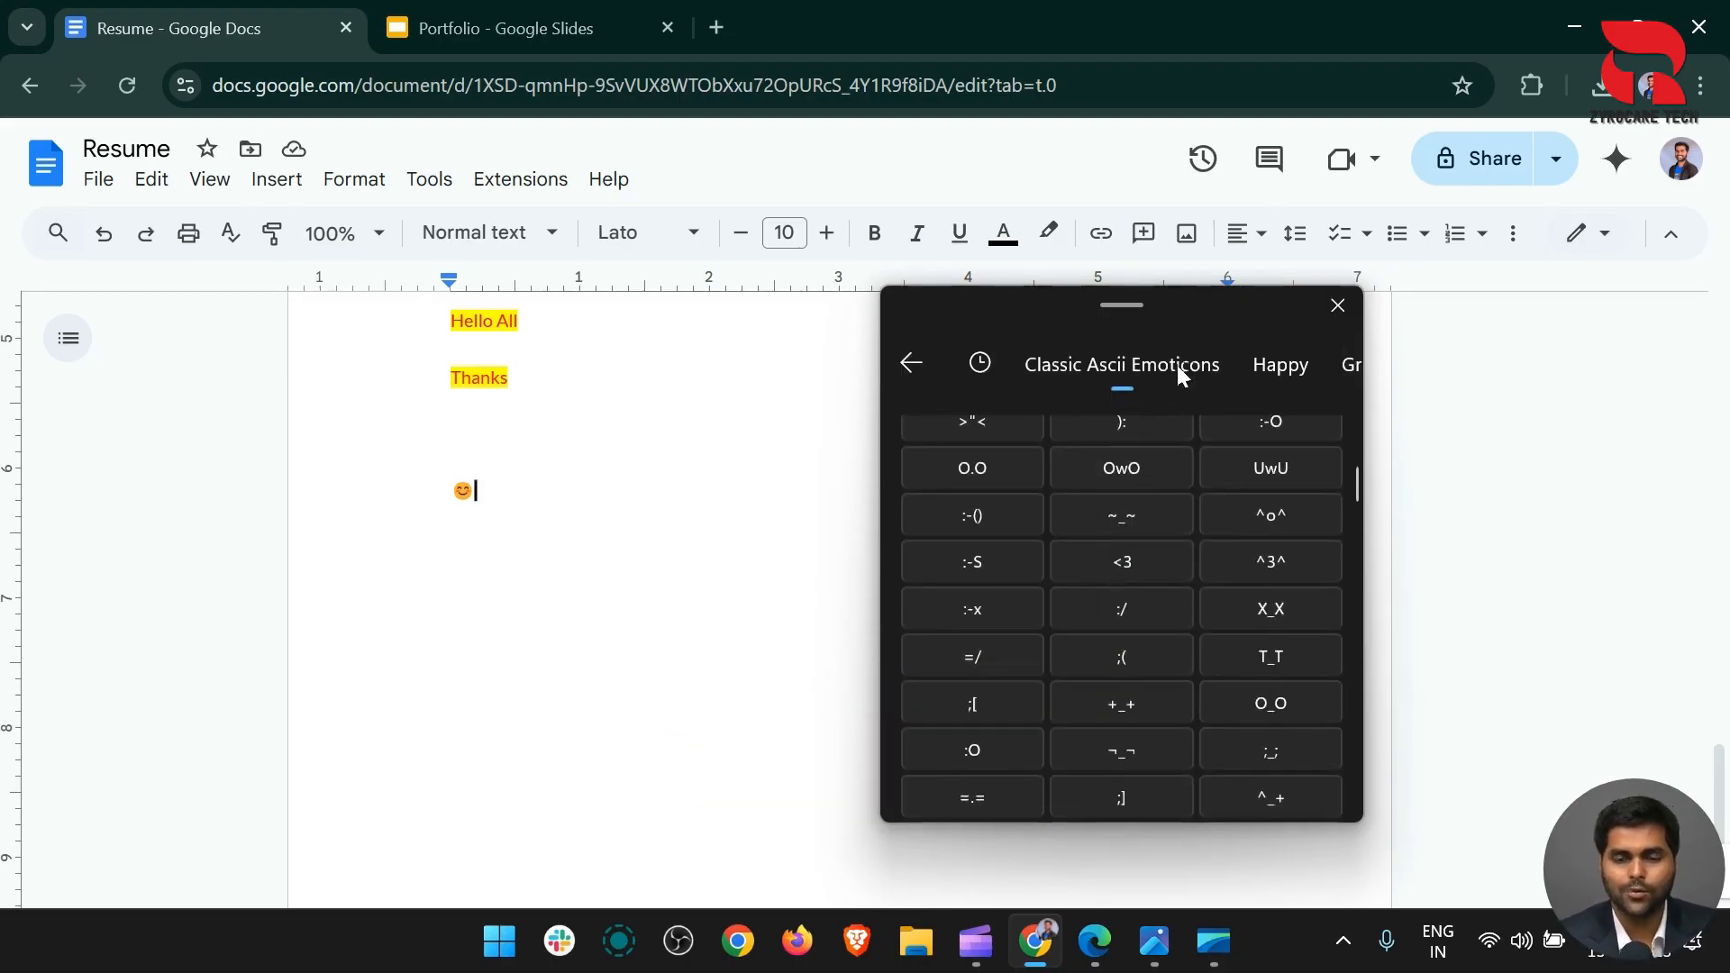
pyautogui.click(910, 363)
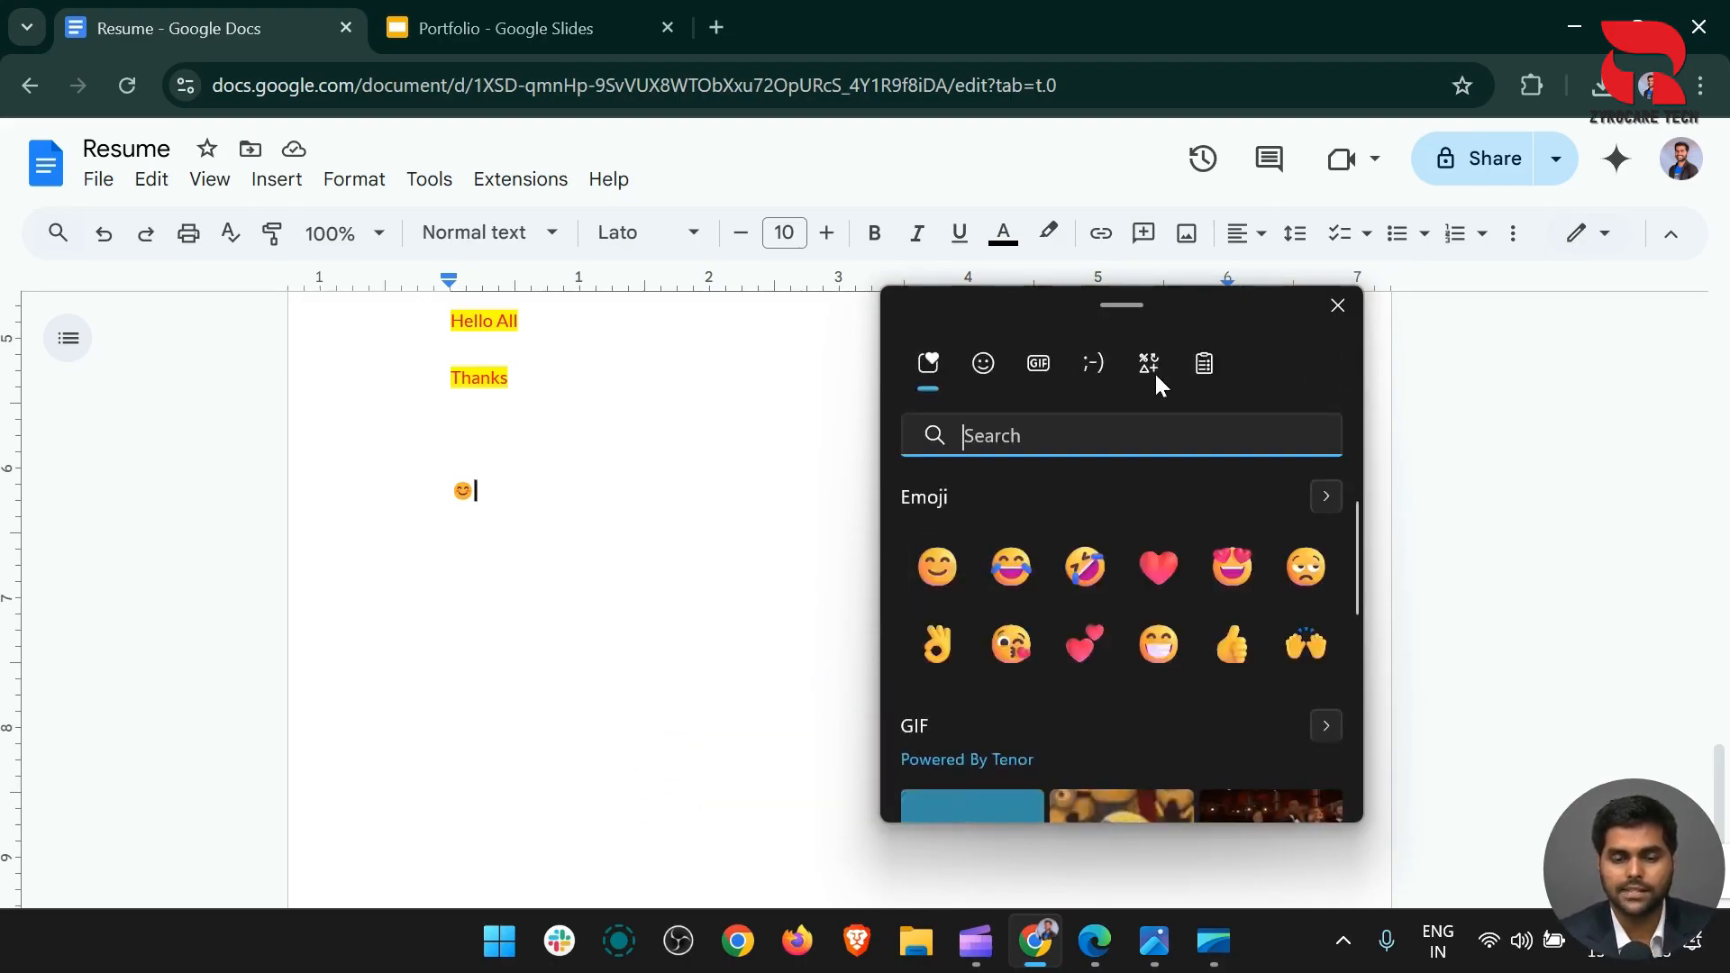
# Examine the currency symbols and the clipboard history section of the emoji panel, and close the panel
pyautogui.click(1150, 365)
pyautogui.click(1147, 359)
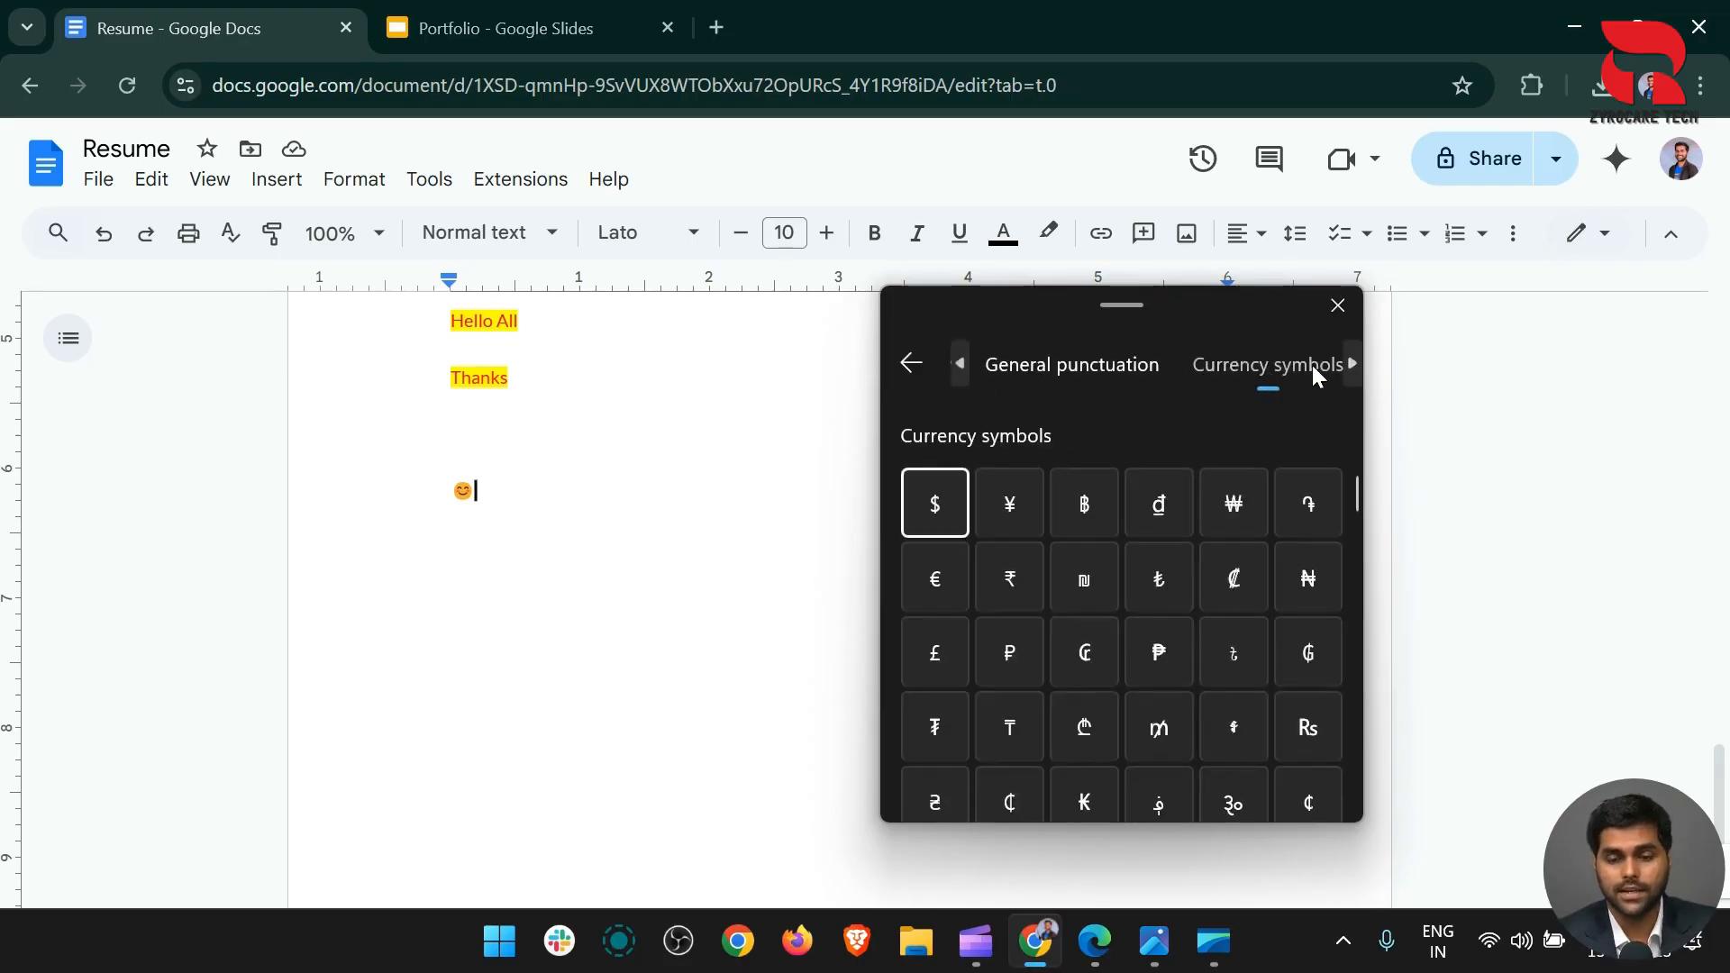
pyautogui.scroll(-6, 1153, 486)
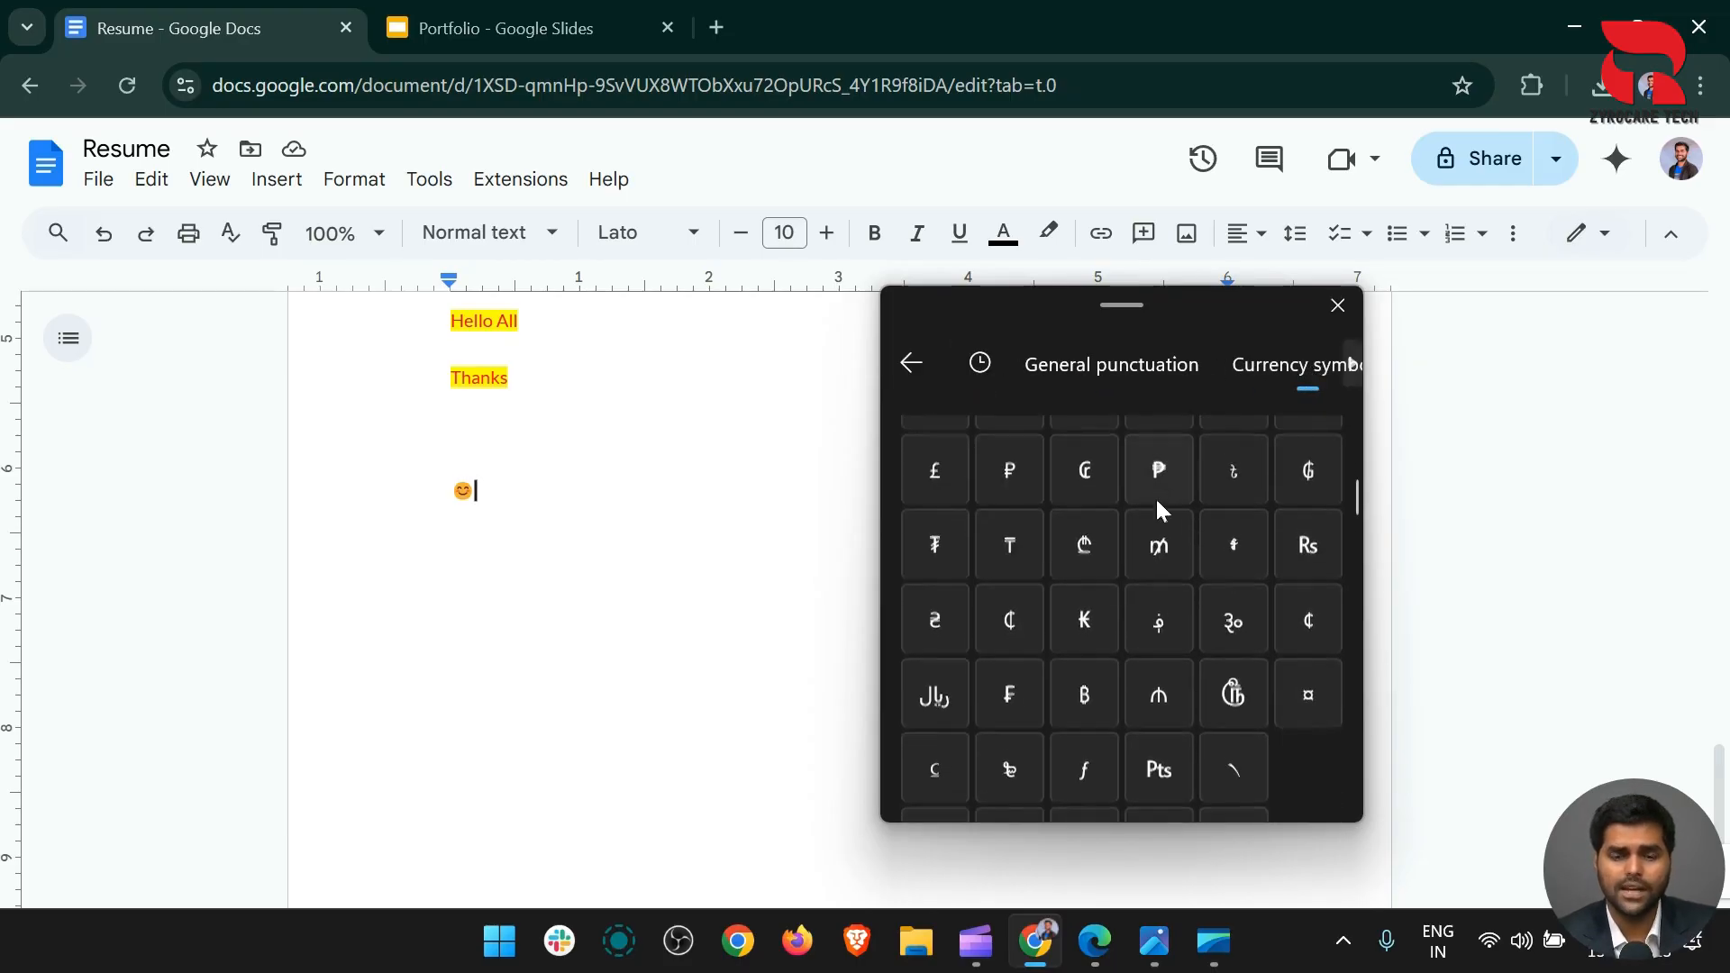
pyautogui.scroll(5, 1155, 521)
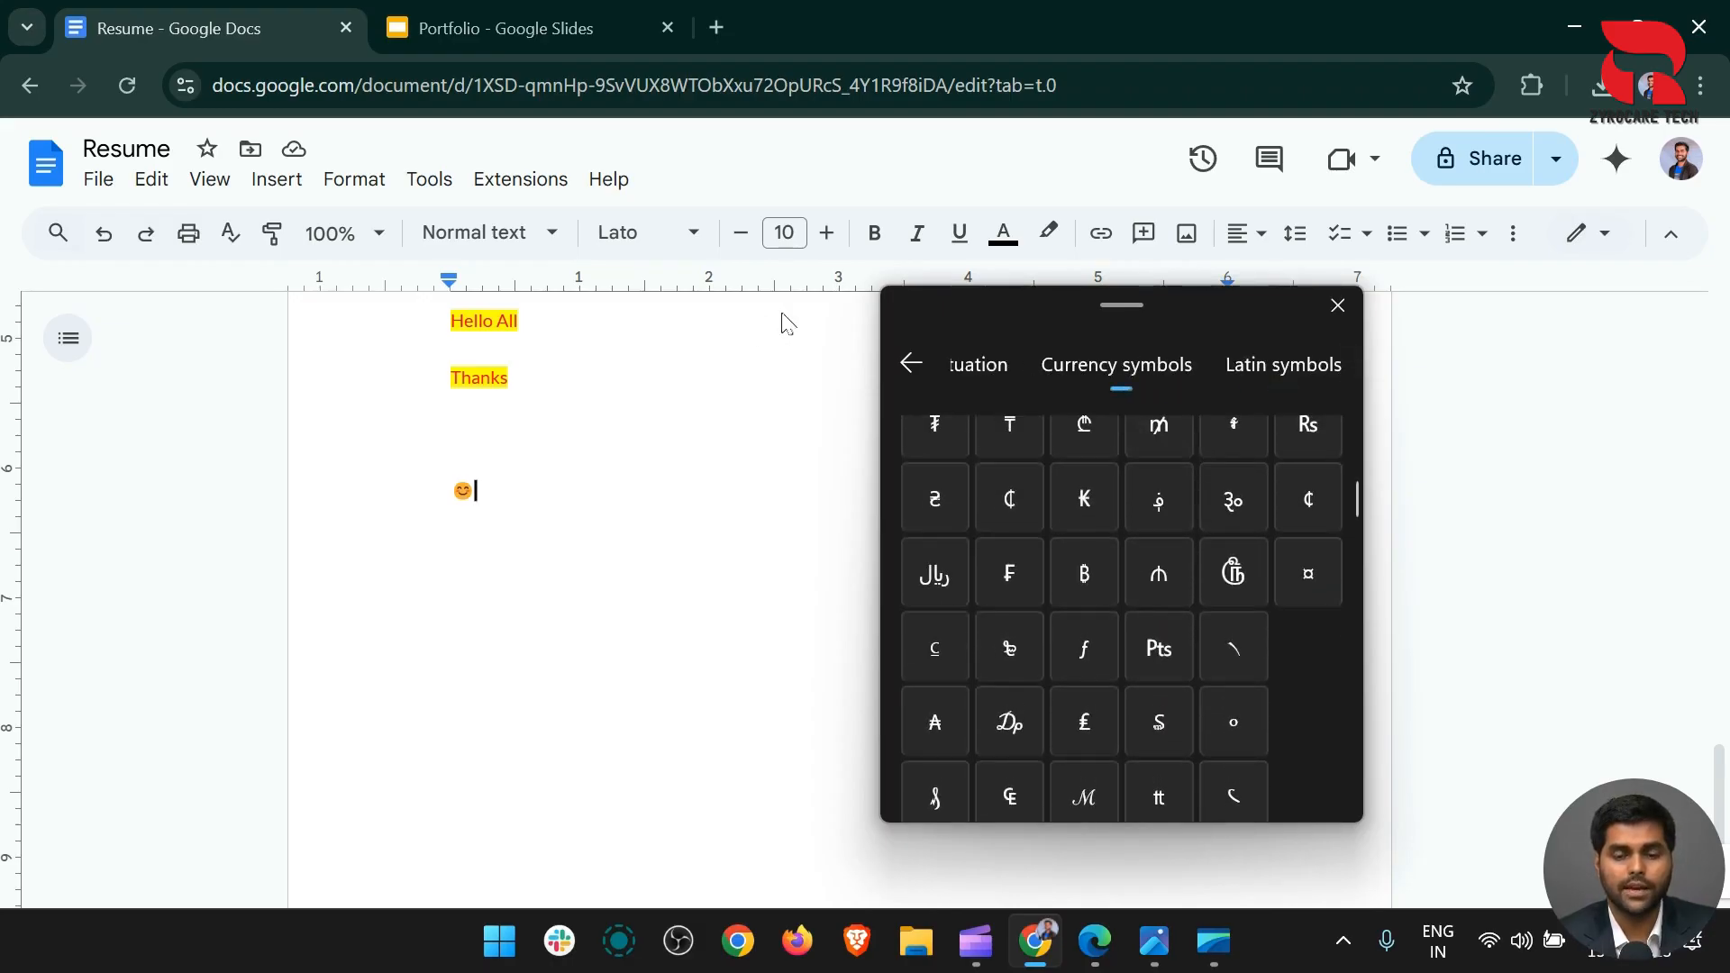
pyautogui.click(912, 360)
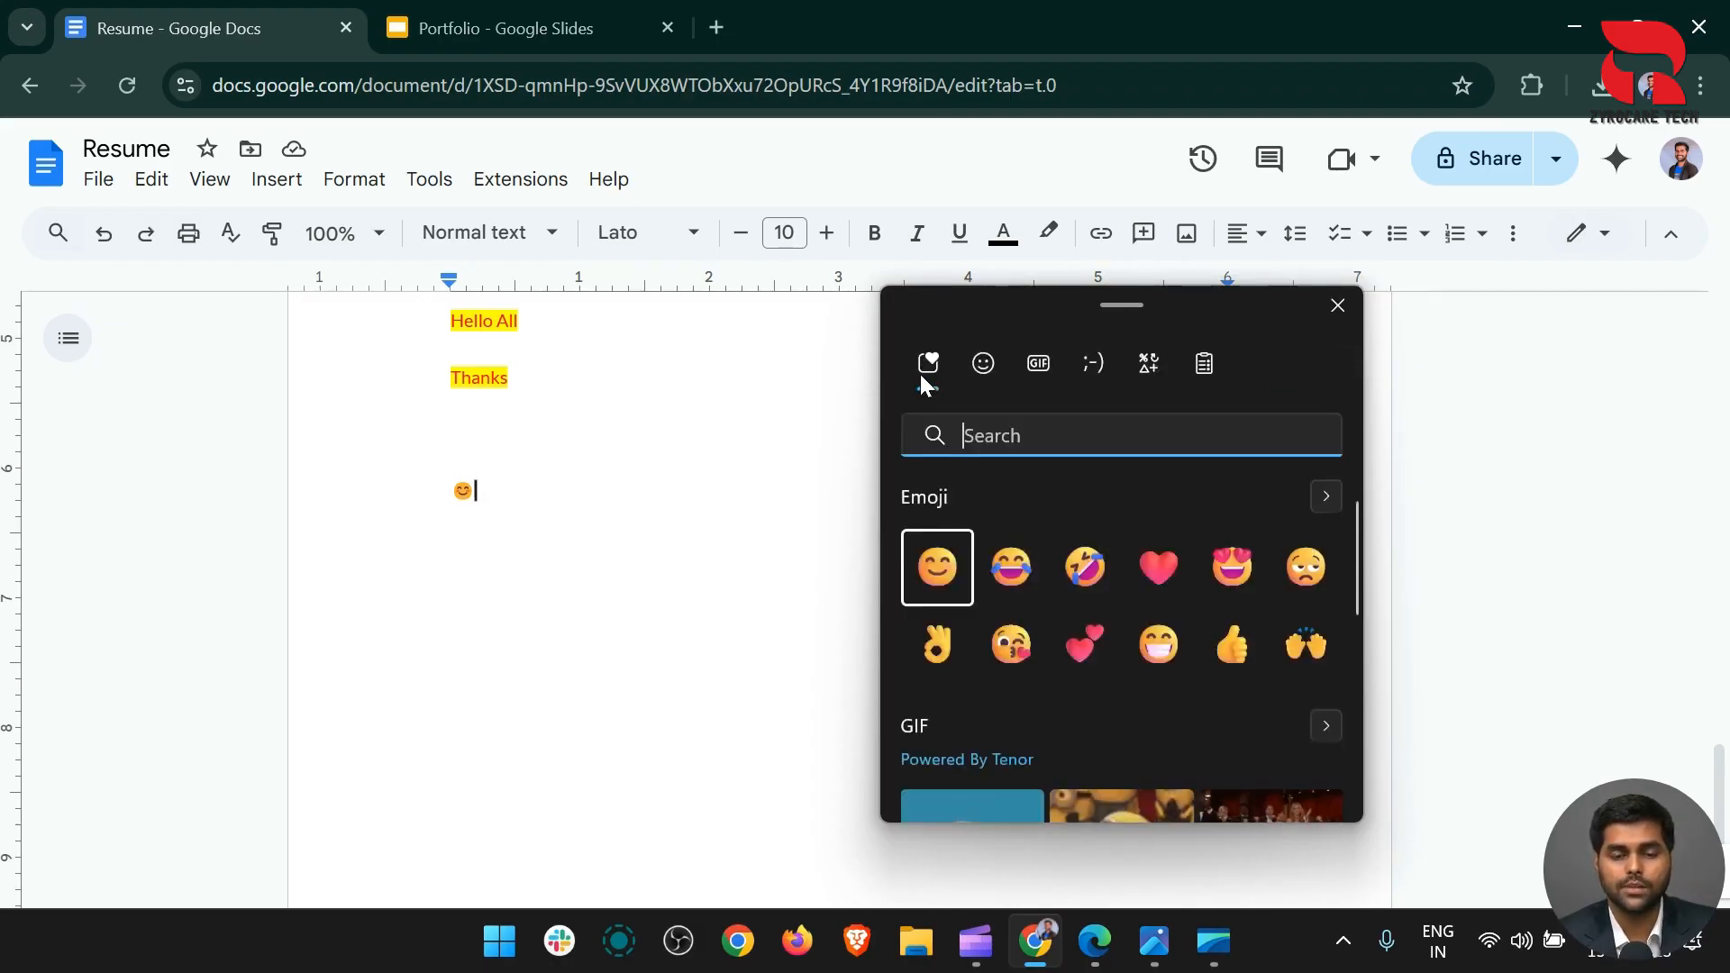
pyautogui.click(1208, 363)
pyautogui.click(1338, 306)
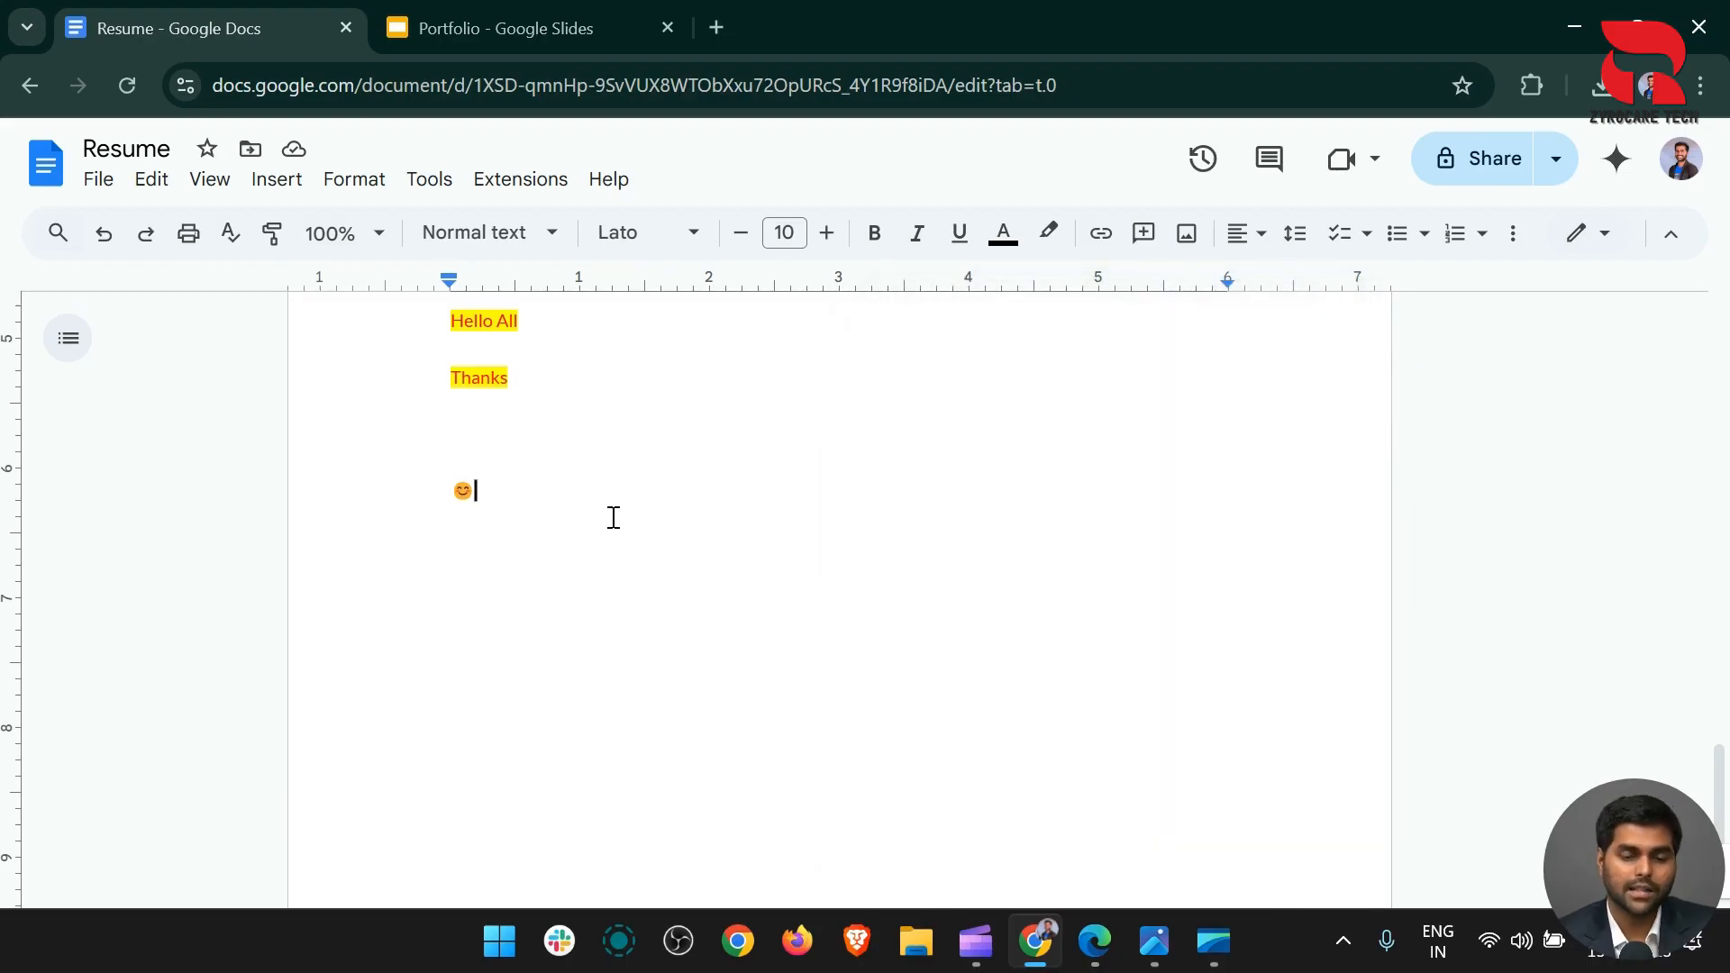
# Open clipboard history directly and check the General punctuation symbols in the same panel
pyautogui.press('super+v')
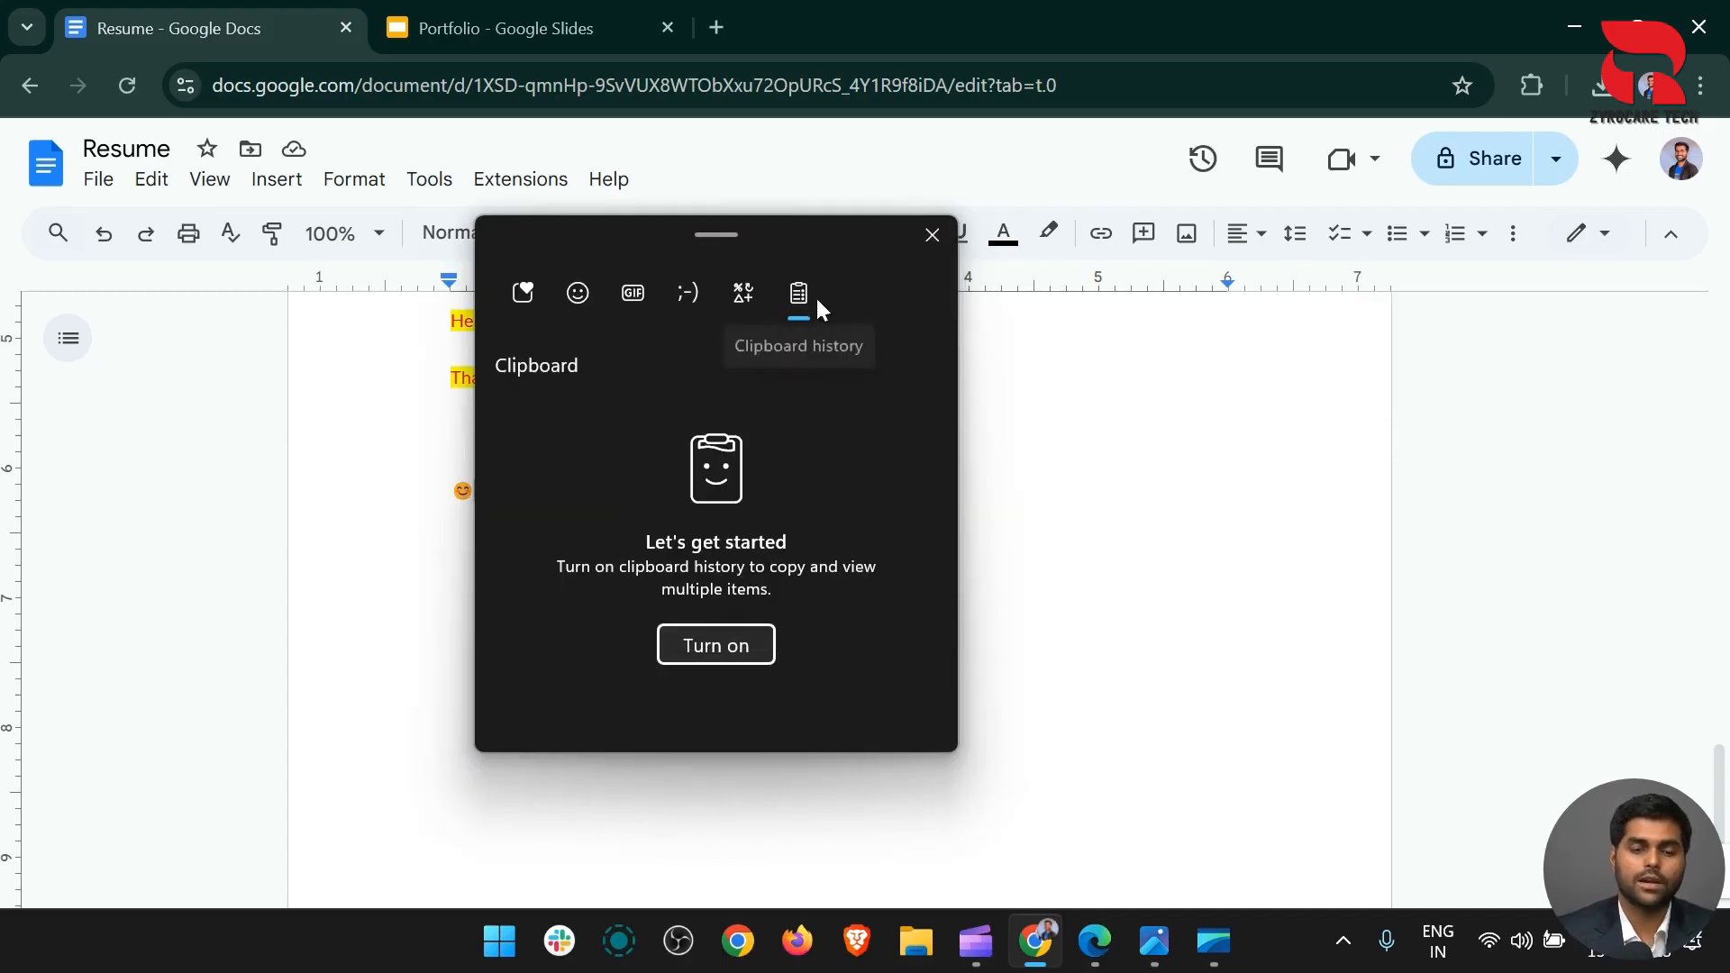
pyautogui.click(739, 298)
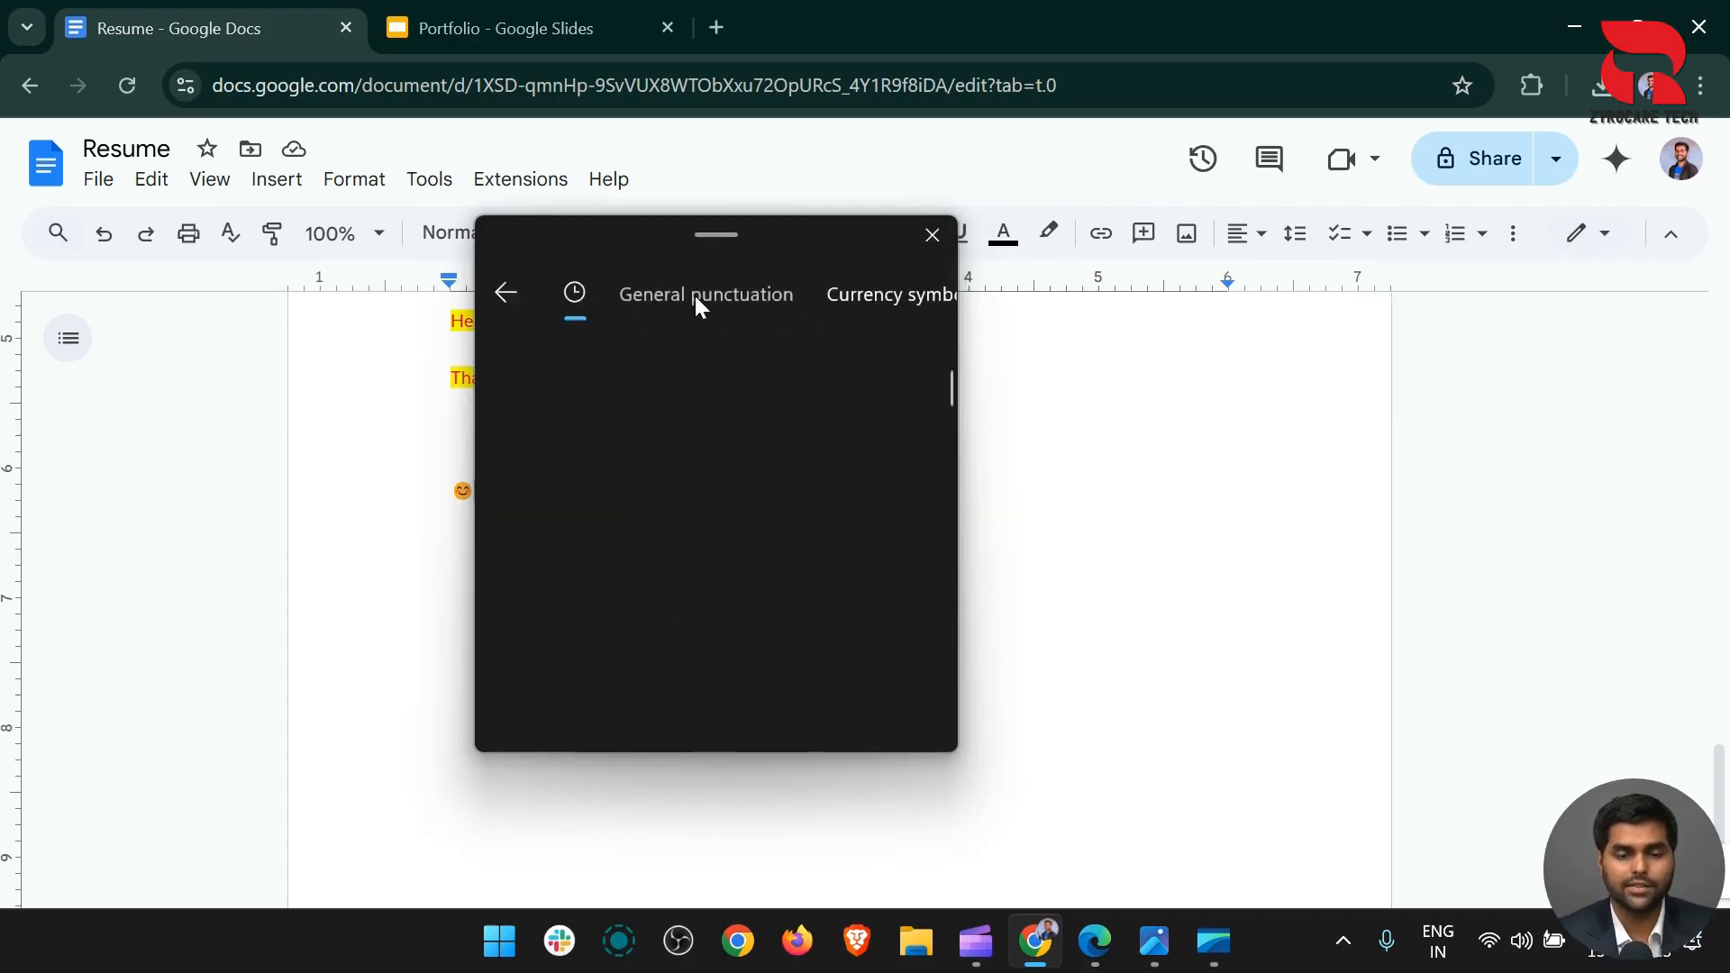
pyautogui.click(694, 296)
pyautogui.click(505, 290)
# Insert the "MUA!" minion GIF from the recent GIFs at the text position after the smiley
pyautogui.click(614, 299)
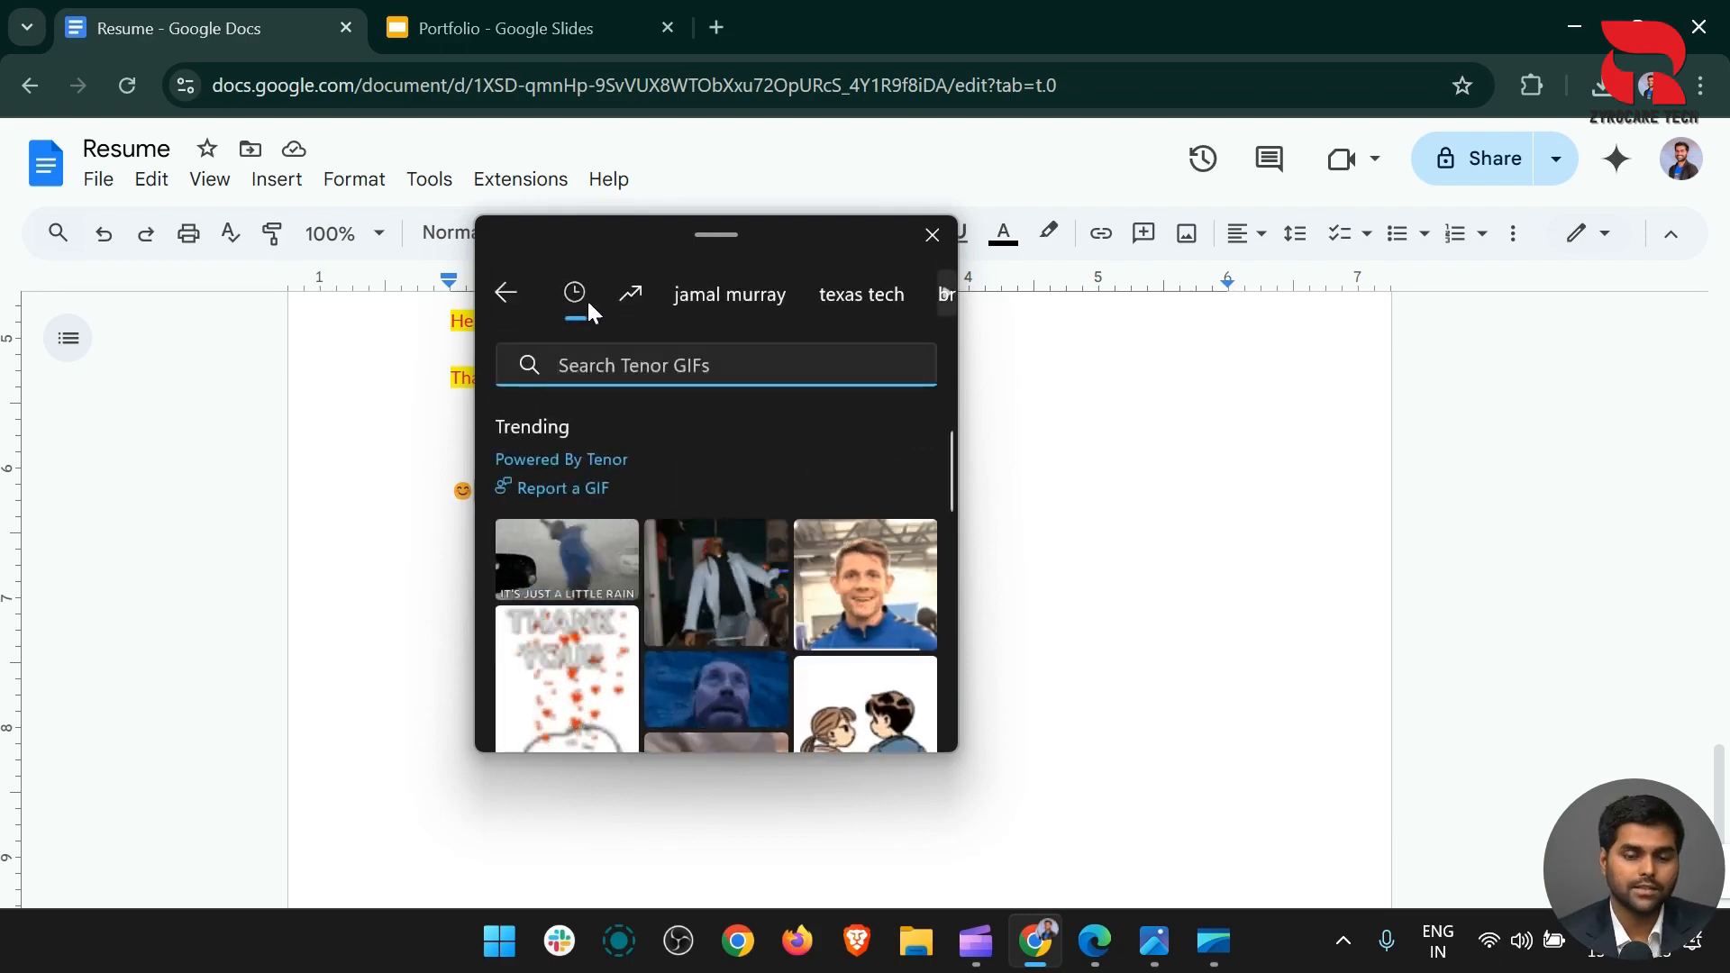
pyautogui.click(584, 299)
pyautogui.click(726, 539)
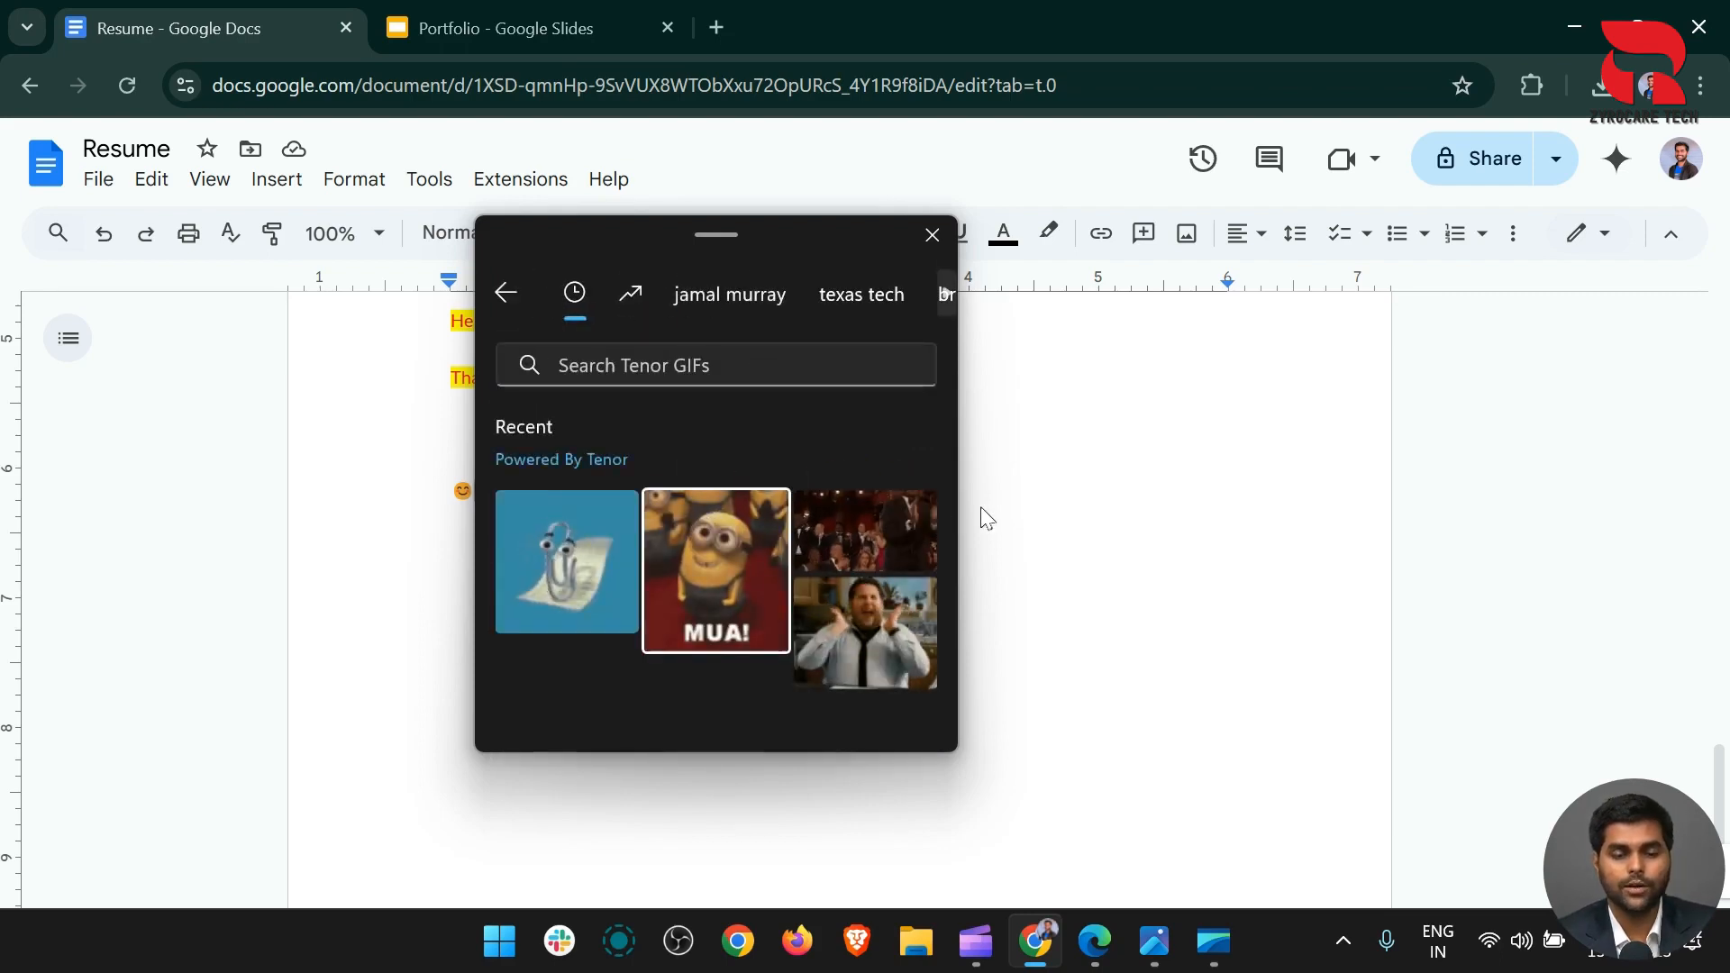
# Return to the start of the Resume document and minimize the browser window
pyautogui.scroll(10, 948, 504)
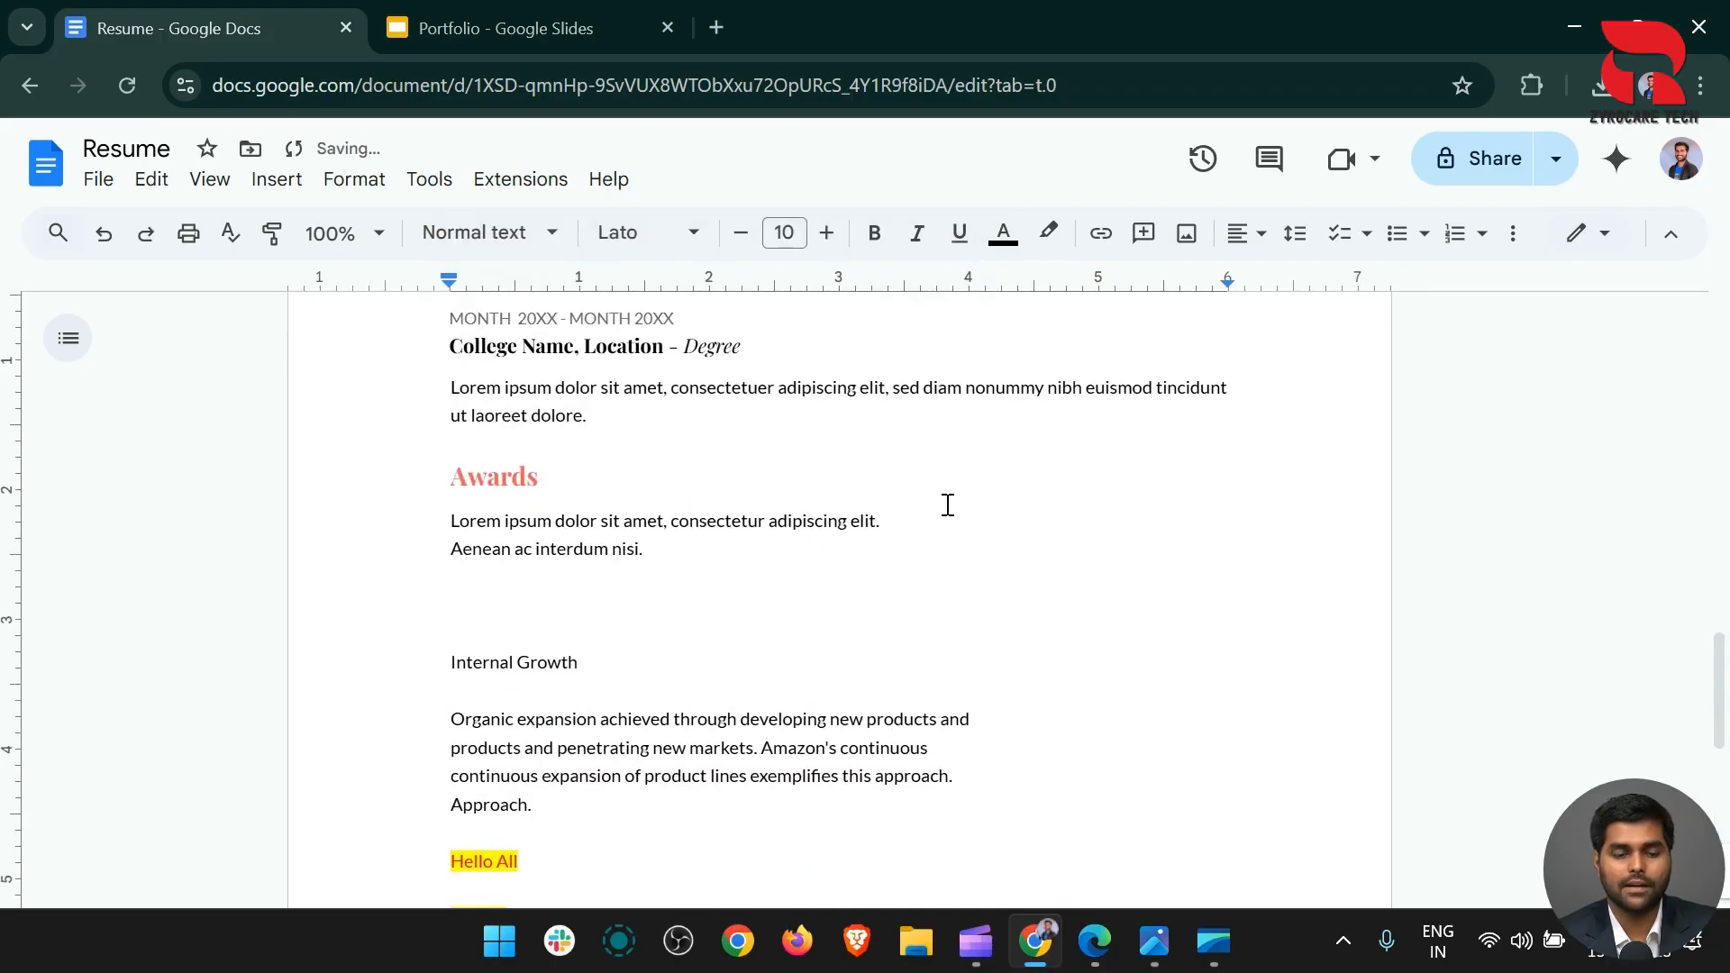
pyautogui.scroll(8, 948, 505)
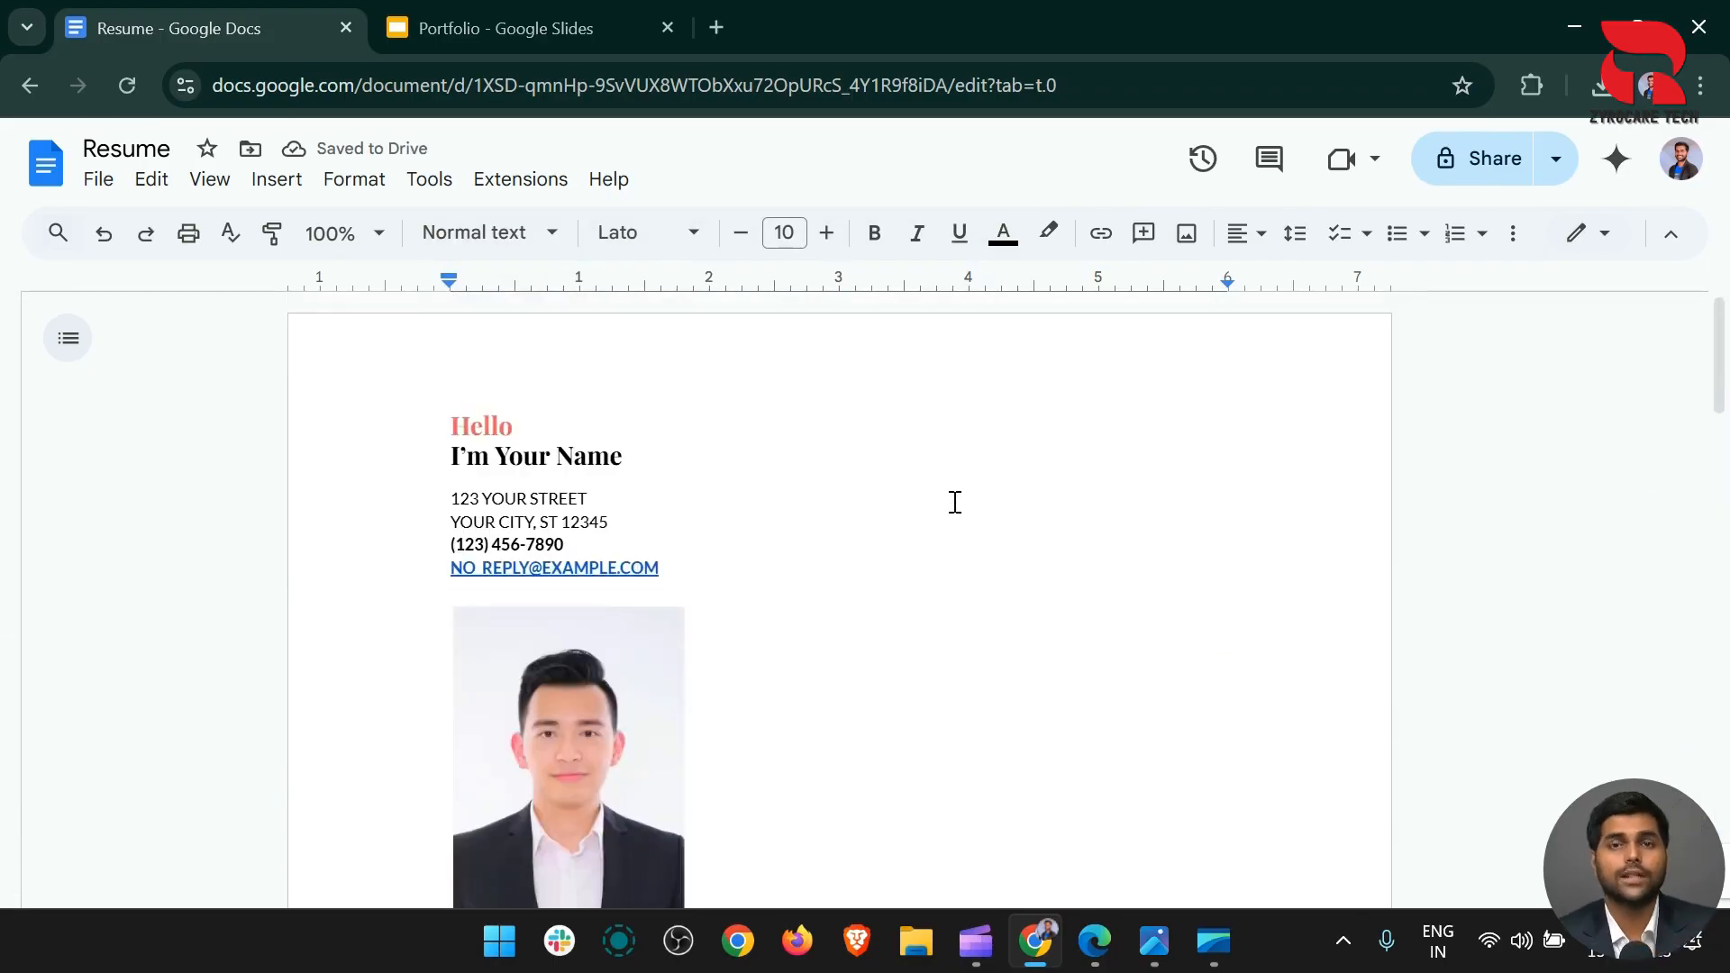
pyautogui.doubleClick(1553, 18)
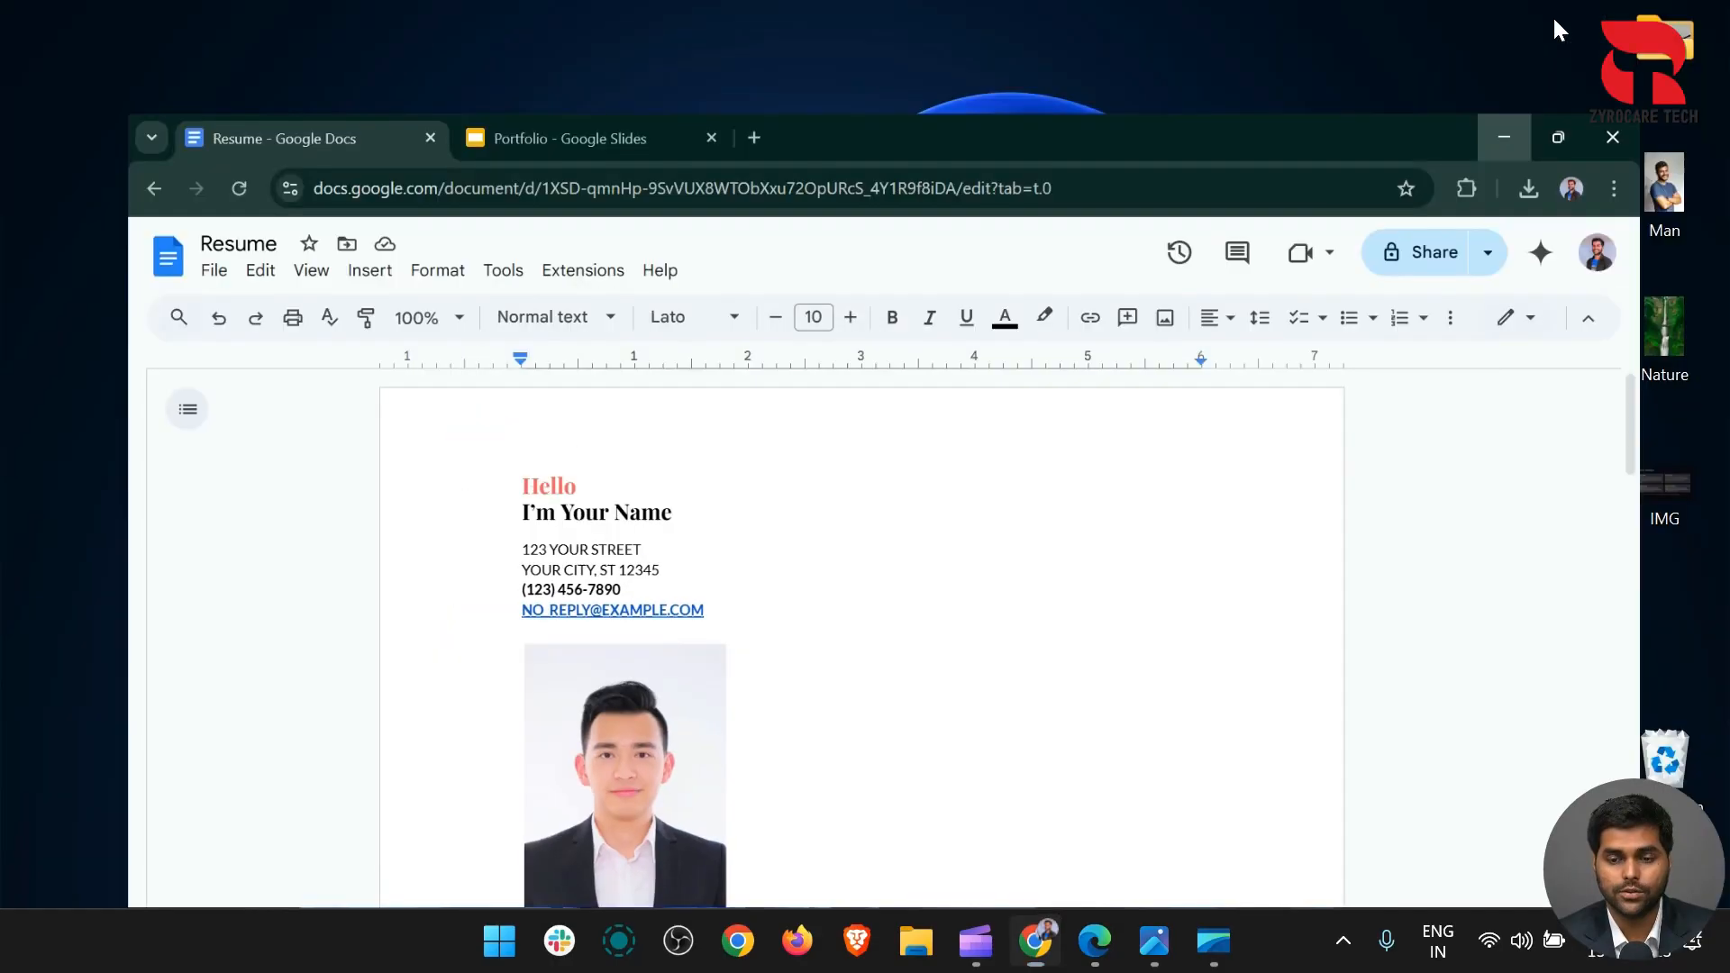